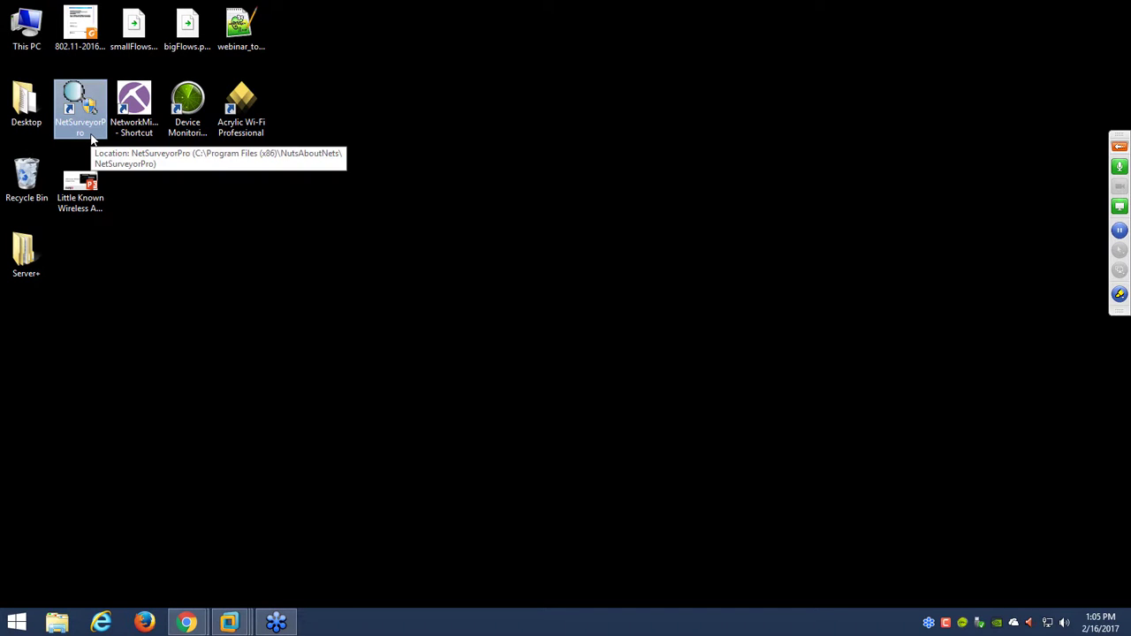
- Connect the adapter named Wi-Fi to the JANDT24 network
{"action": "left_click", "coordinate": [1046, 622]}
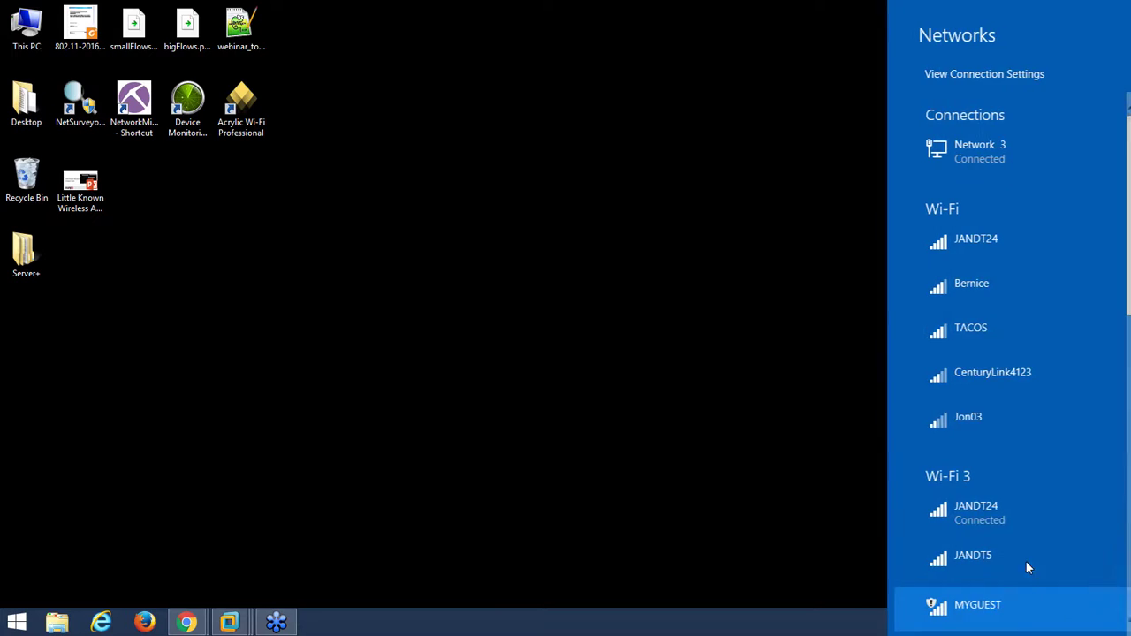
{"action": "left_click", "coordinate": [969, 242]}
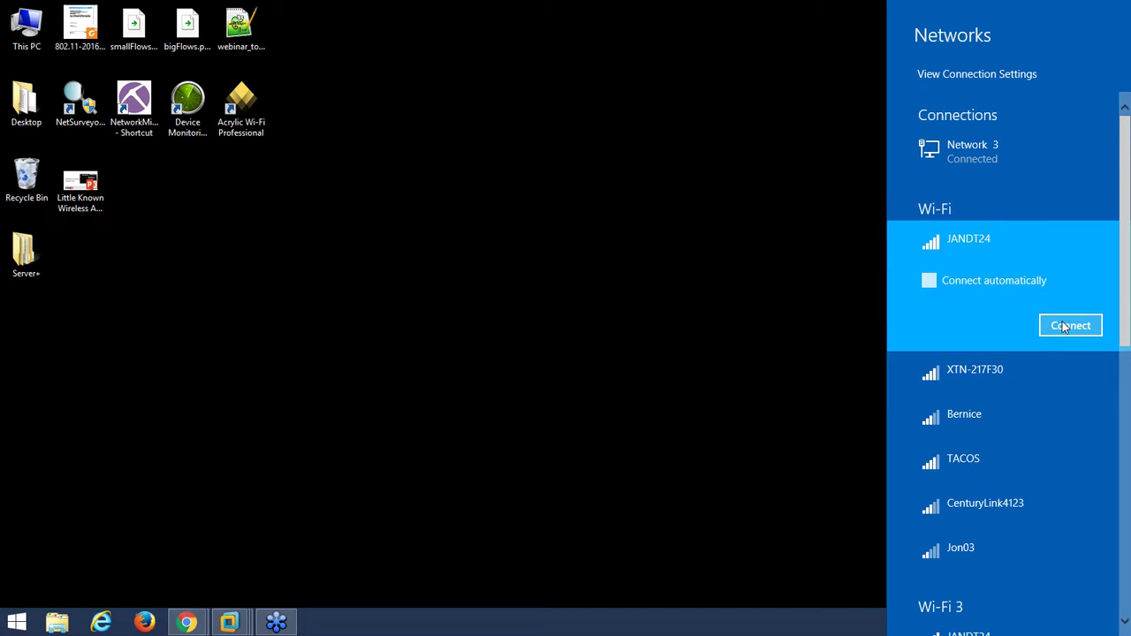
{"action": "left_click", "coordinate": [1064, 326]}
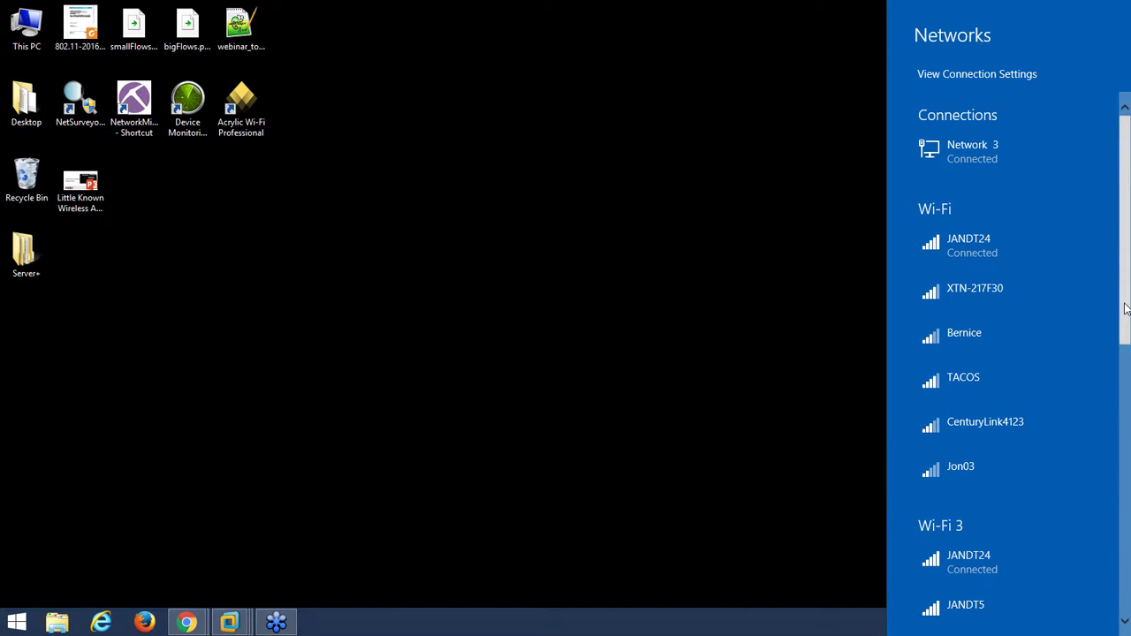
- Look through the available networks and connection status listed for each wireless adapter, including Wi-Fi 3
{"action": "left_click_drag", "start_coordinate": [1125, 351], "coordinate": [1127, 268]}
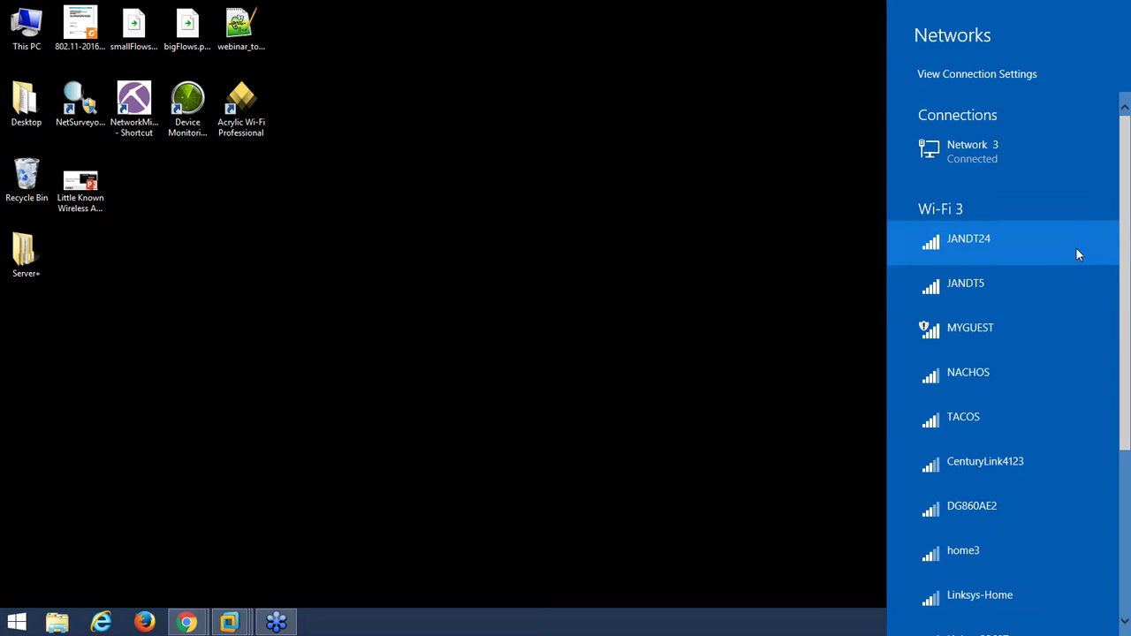
{"action": "scroll", "coordinate": [1127, 460], "scroll_direction": "down", "scroll_amount": 3}
{"action": "scroll", "coordinate": [1127, 459], "scroll_direction": "up", "scroll_amount": 3}
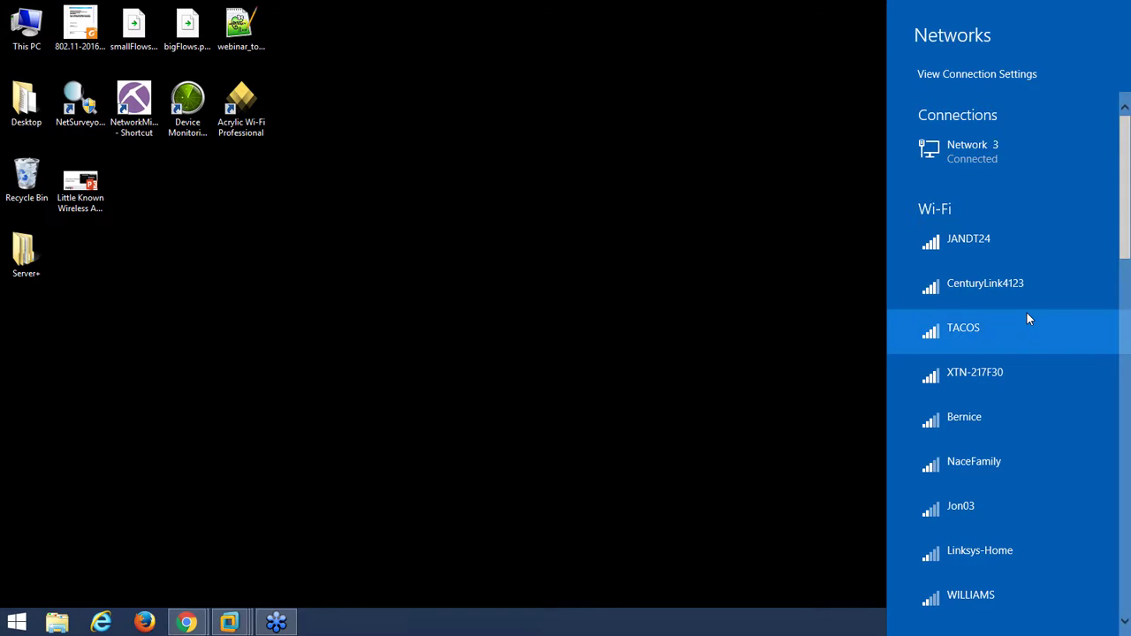
{"action": "scroll", "coordinate": [1025, 328], "scroll_direction": "down", "scroll_amount": 5}
{"action": "scroll", "coordinate": [1025, 335], "scroll_direction": "down", "scroll_amount": 10}
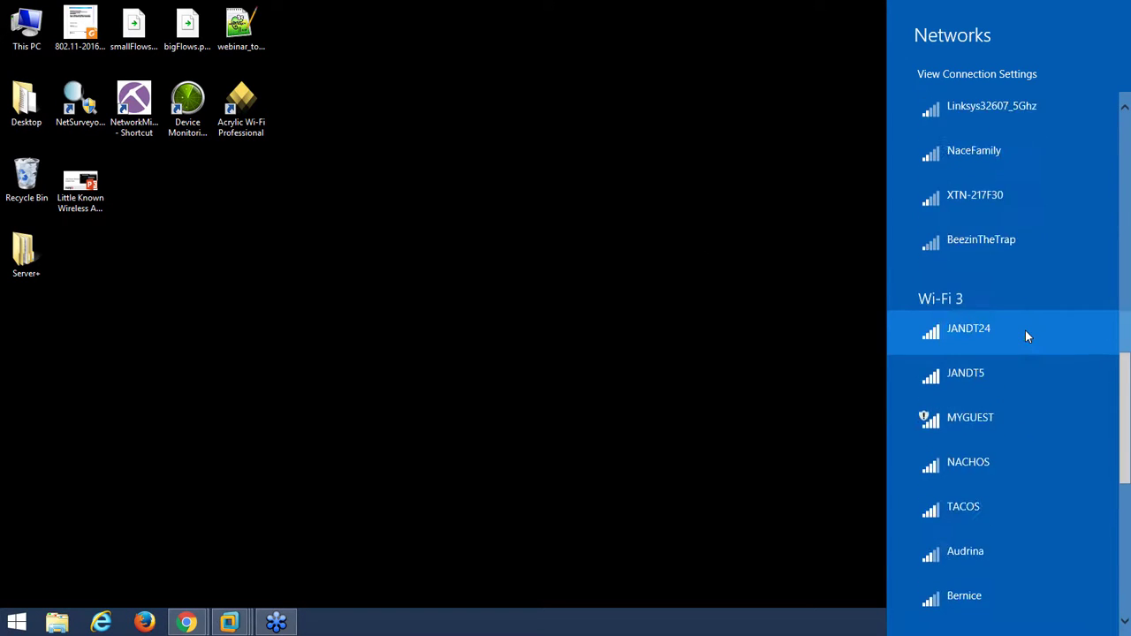
{"action": "scroll", "coordinate": [1025, 331], "scroll_direction": "up", "scroll_amount": 5}
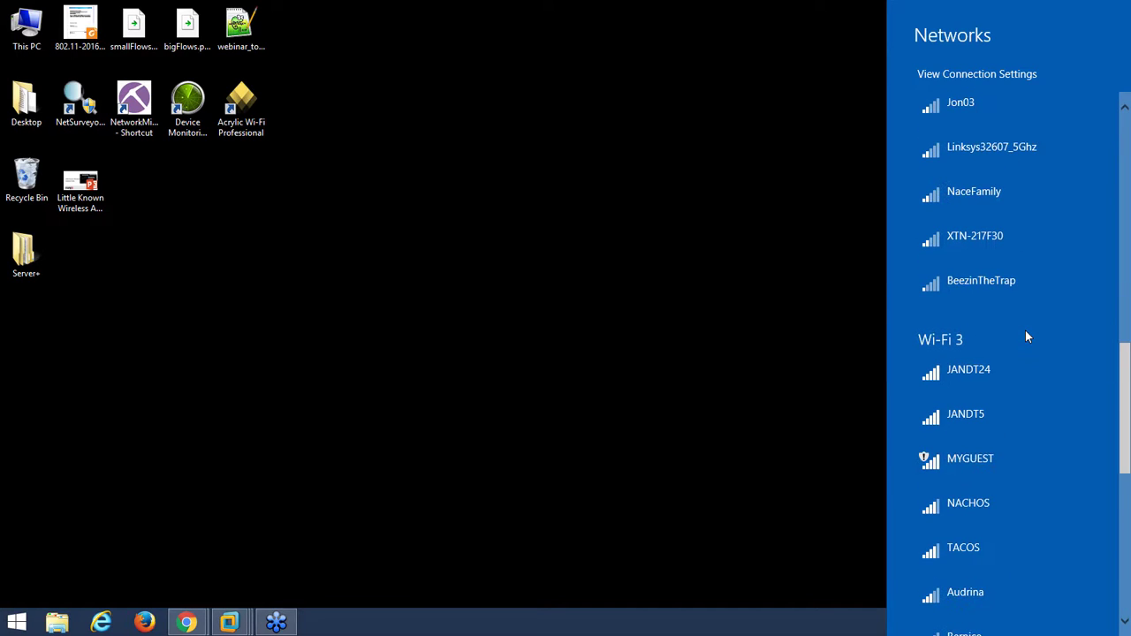
{"action": "scroll", "coordinate": [1078, 355], "scroll_direction": "up", "scroll_amount": 3}
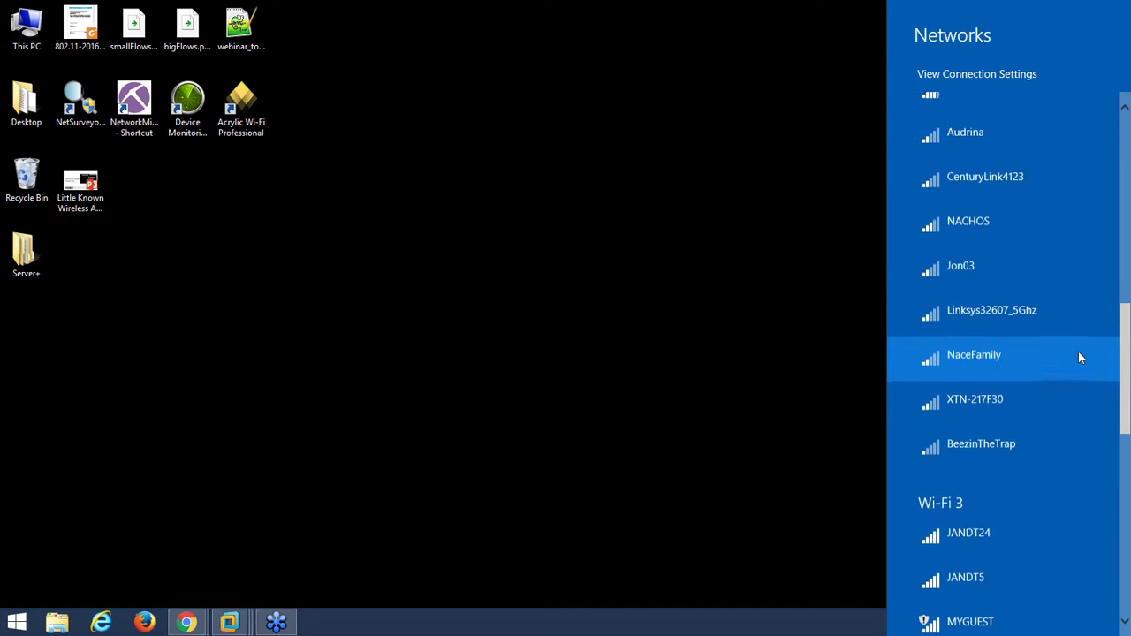
{"action": "scroll", "coordinate": [1071, 351], "scroll_direction": "up", "scroll_amount": 5}
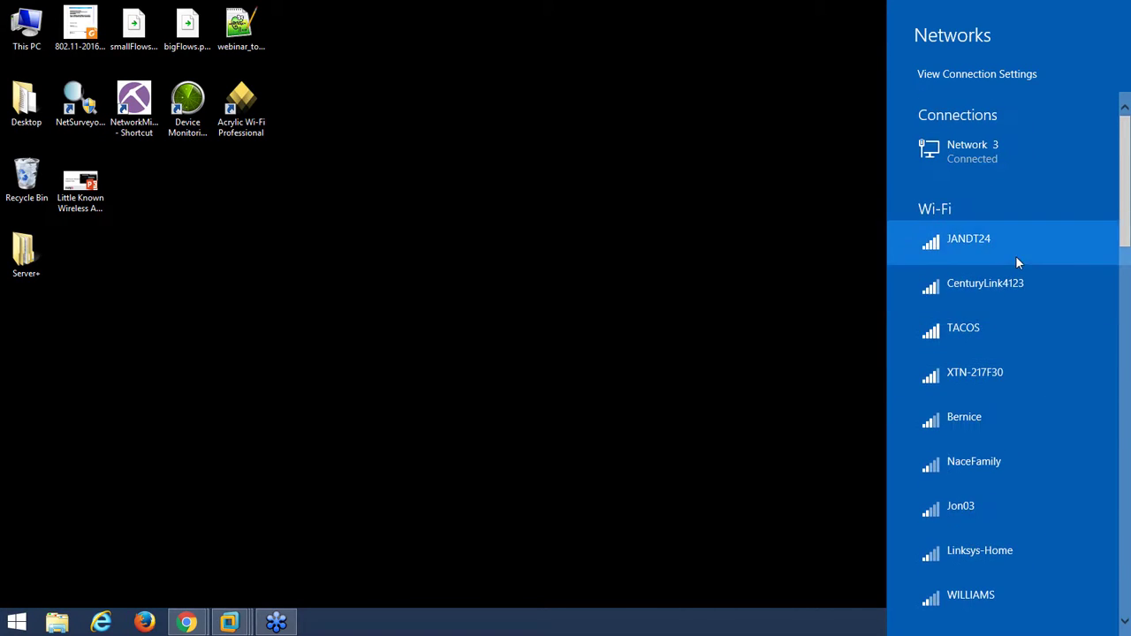
- Connect the Wi-Fi adapter to JANDT24 and the Wi-Fi 8 adapter to JANDT5
{"action": "left_click", "coordinate": [1014, 260]}
{"action": "left_click", "coordinate": [1067, 325]}
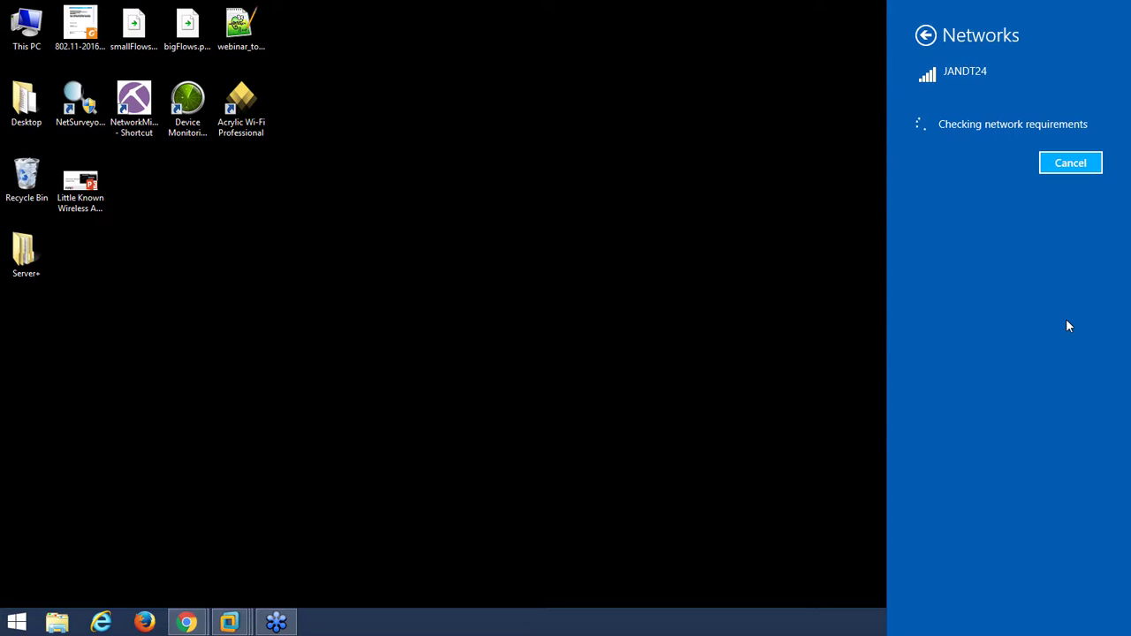
{"action": "scroll", "coordinate": [1055, 330], "scroll_direction": "down", "scroll_amount": 5}
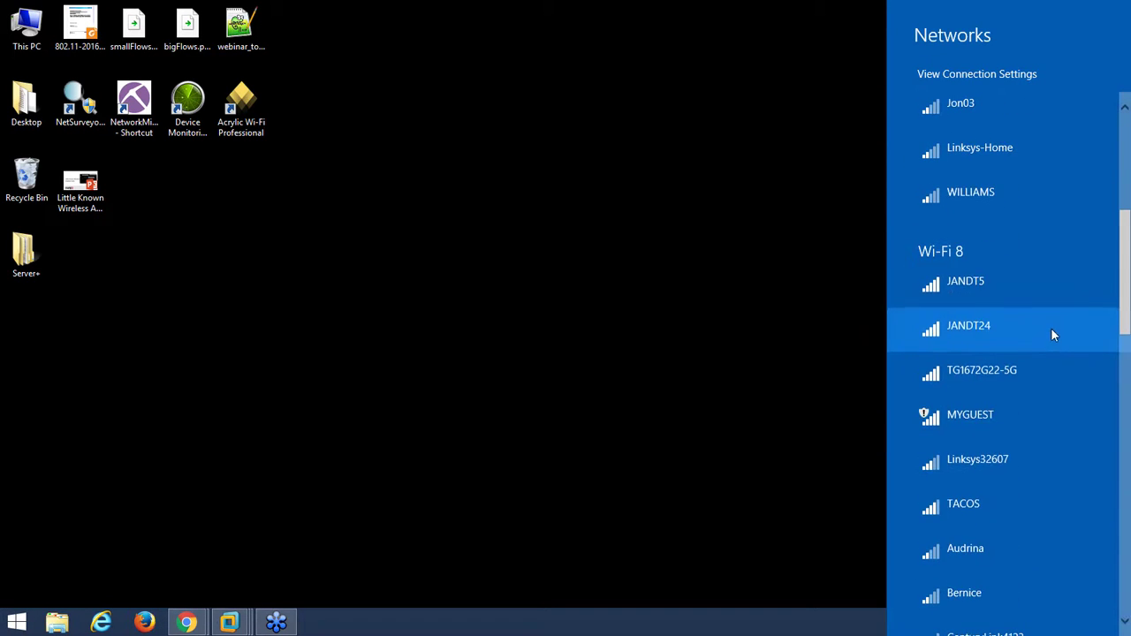
{"action": "left_click", "coordinate": [1033, 295]}
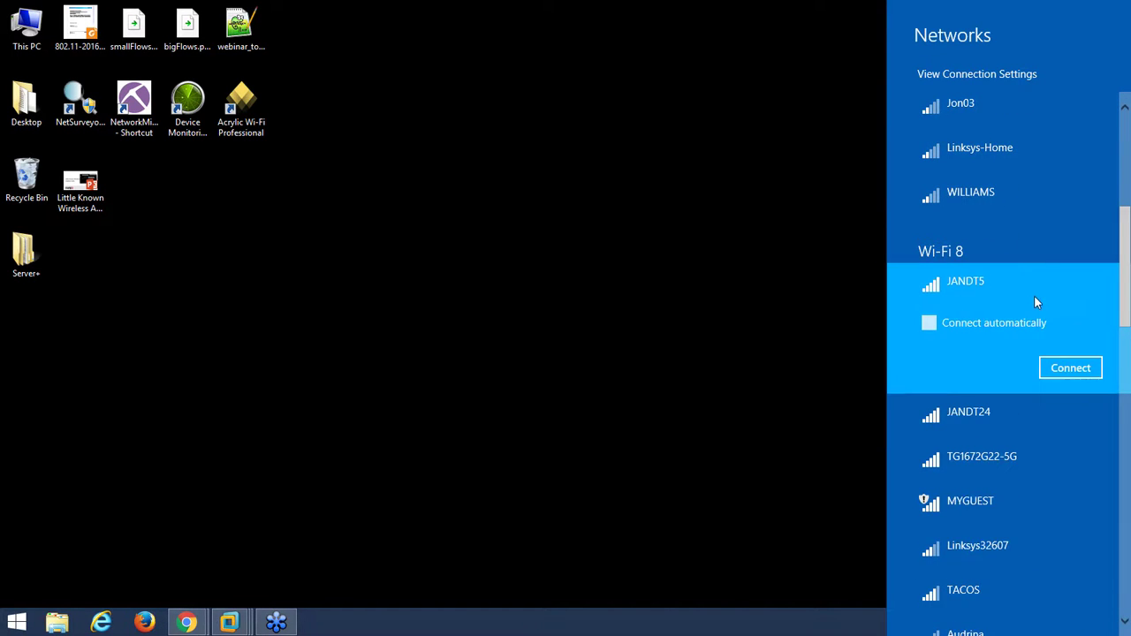
{"action": "left_click", "coordinate": [1067, 369]}
- Connect the Wi-Fi 3 adapter to JANDT24 and close the network list
{"action": "scroll", "coordinate": [1051, 370], "scroll_direction": "down", "scroll_amount": 5}
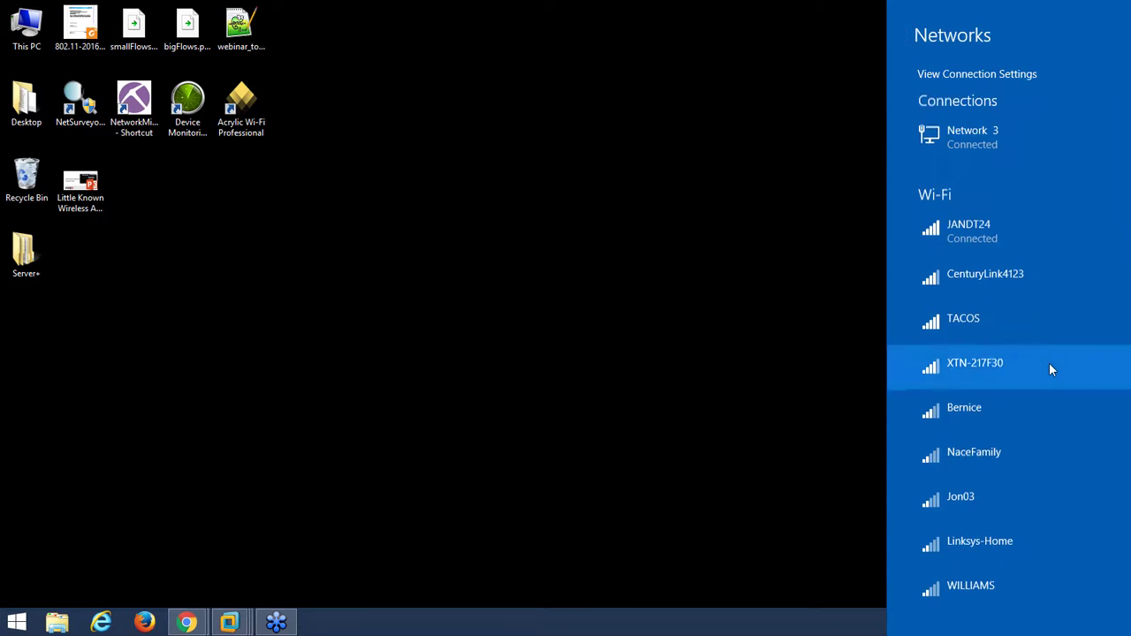
{"action": "scroll", "coordinate": [1049, 362], "scroll_direction": "down", "scroll_amount": 8}
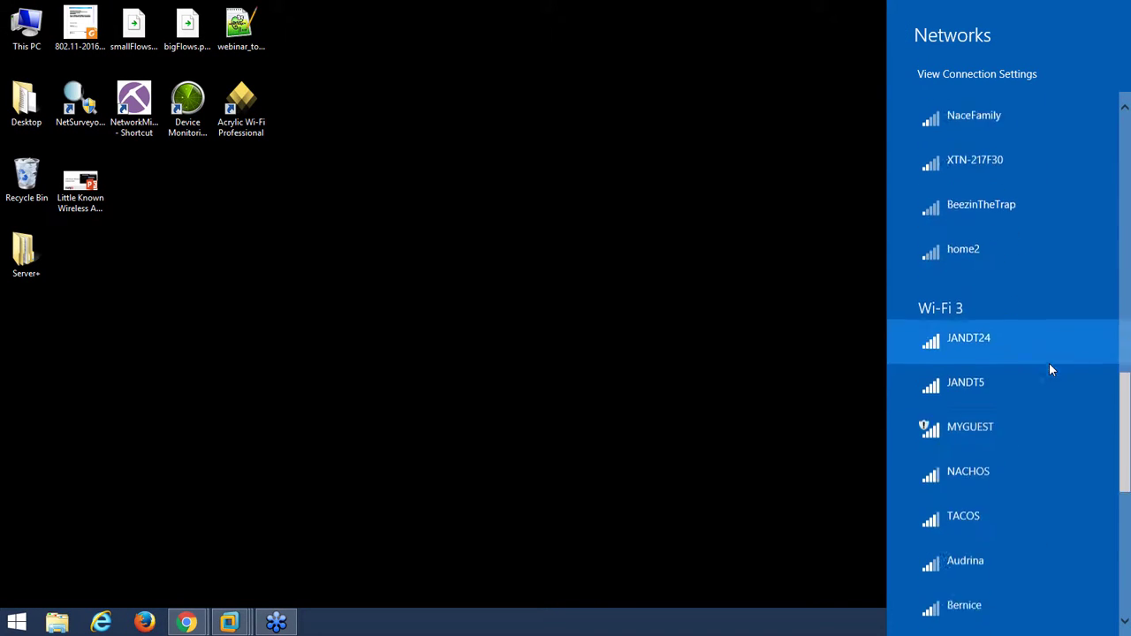
{"action": "left_click", "coordinate": [1032, 286]}
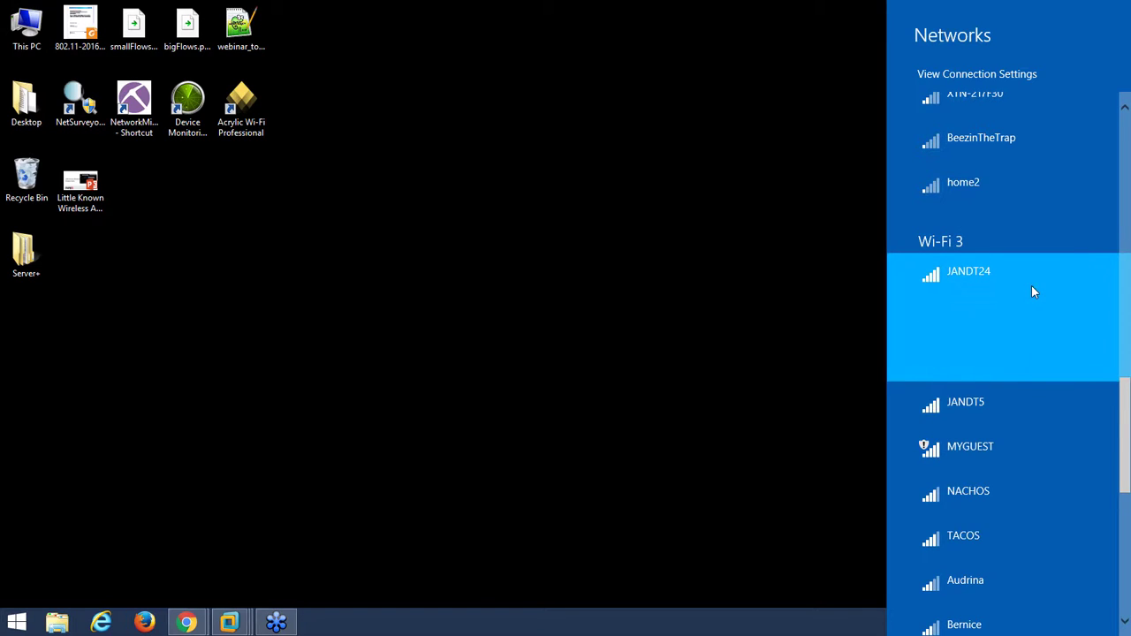
{"action": "left_click", "coordinate": [1056, 358]}
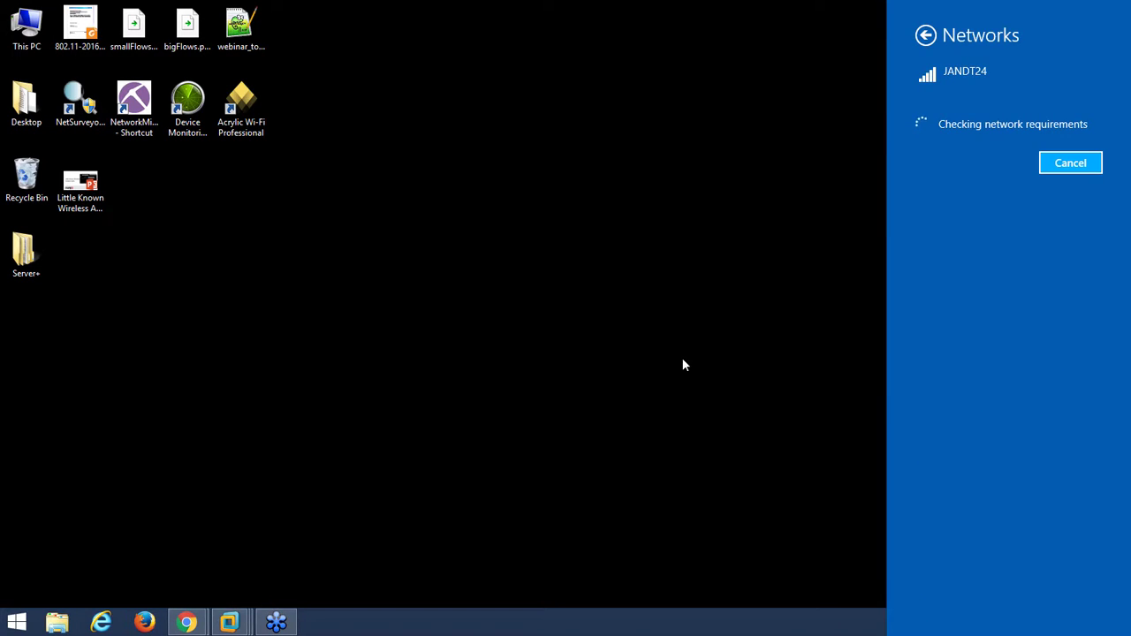
{"action": "left_click", "coordinate": [542, 350]}
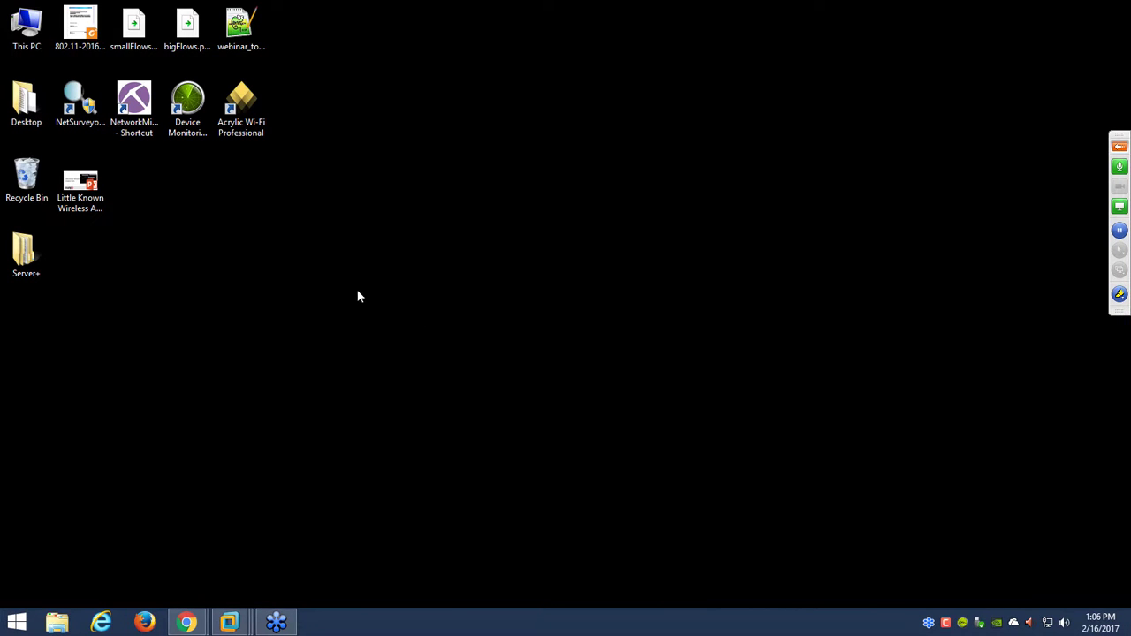
- Launch NetSurveyor Professional and dismiss the warnings about inaccessible gateway IP addresses
{"action": "left_click", "coordinate": [65, 108]}
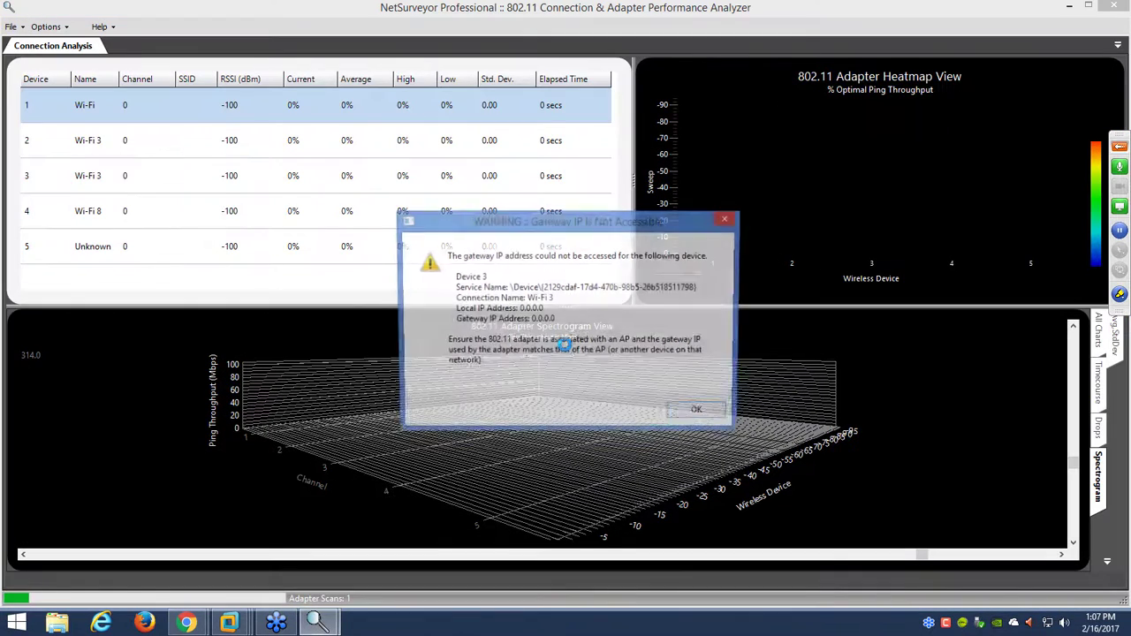
{"action": "left_click", "coordinate": [700, 413]}
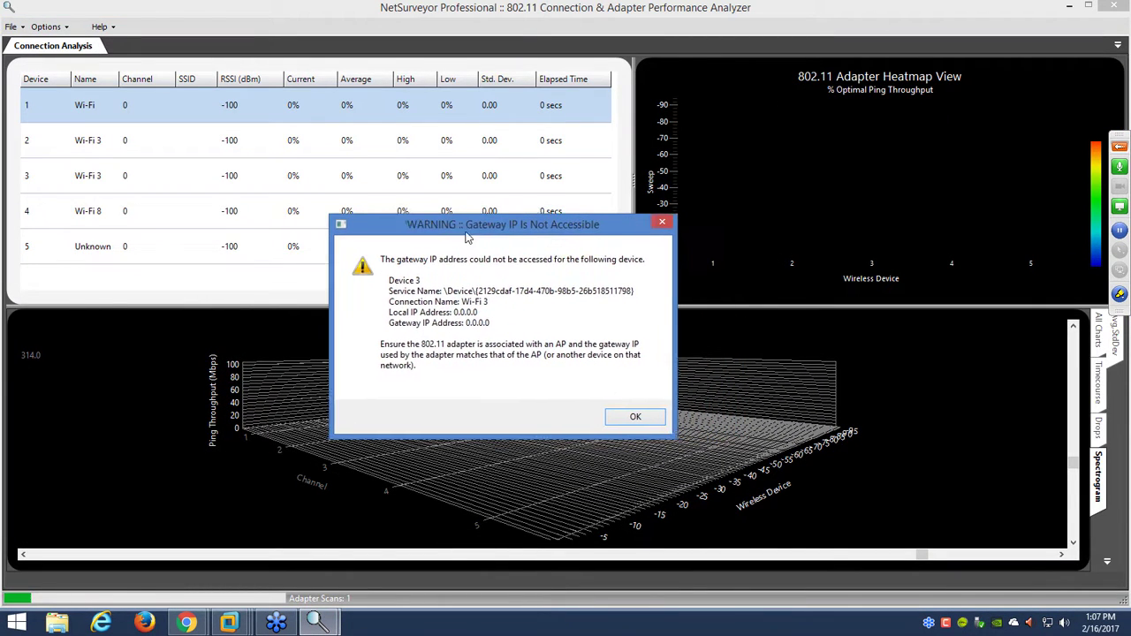
{"action": "left_click", "coordinate": [634, 418]}
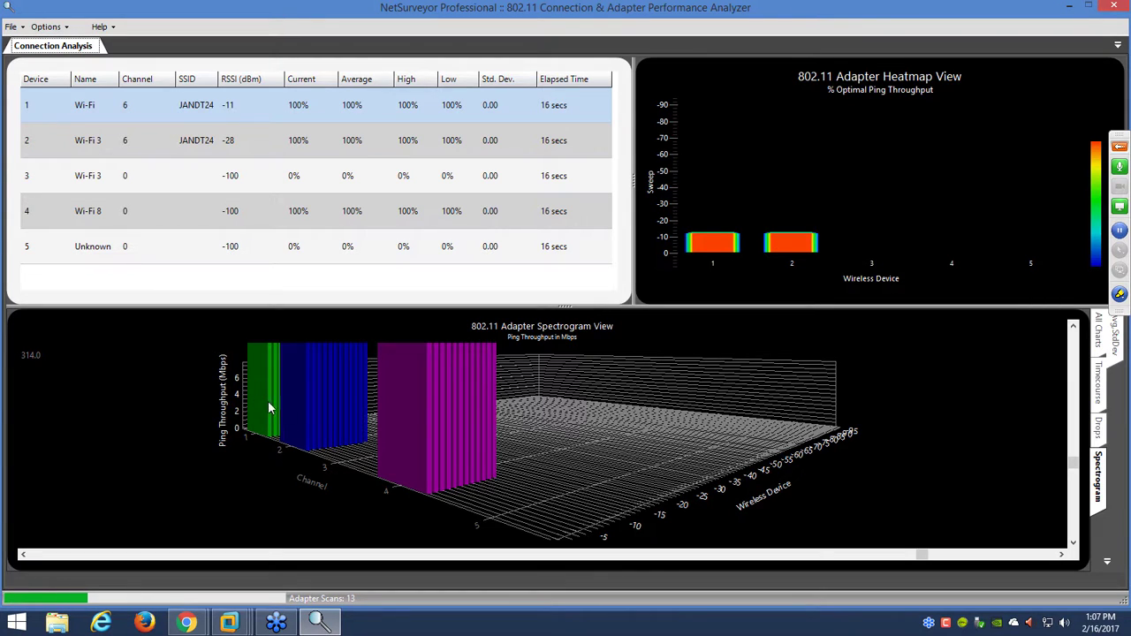
- Select the Wi-Fi 8 device in the connection table and check its connection status in the Windows network list
{"action": "left_click", "coordinate": [164, 222]}
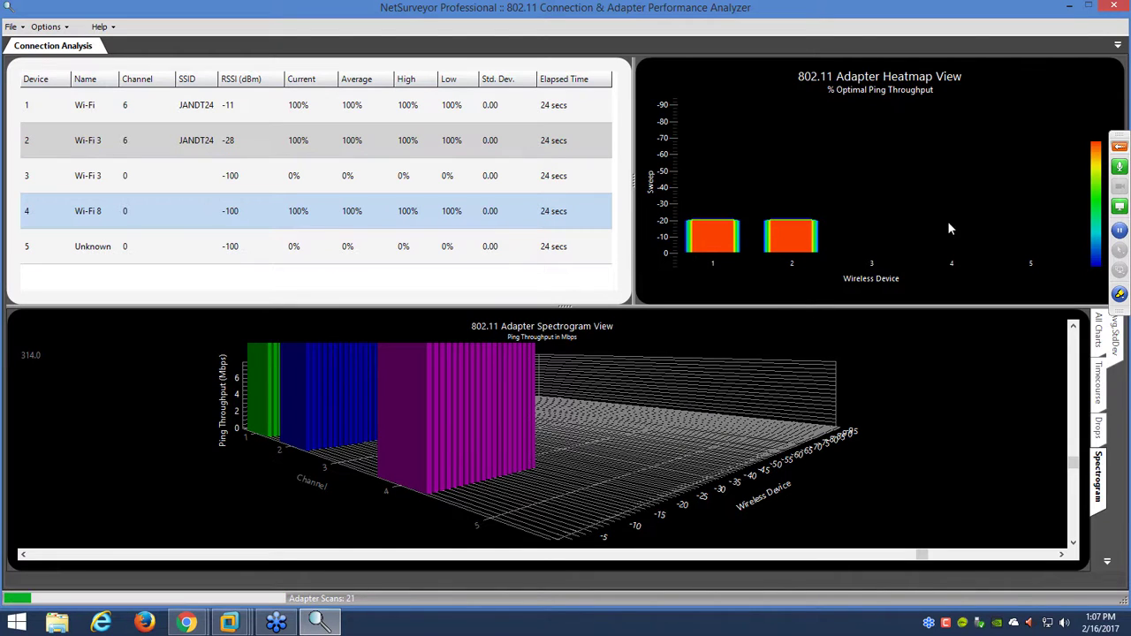
{"action": "left_click", "coordinate": [1047, 623]}
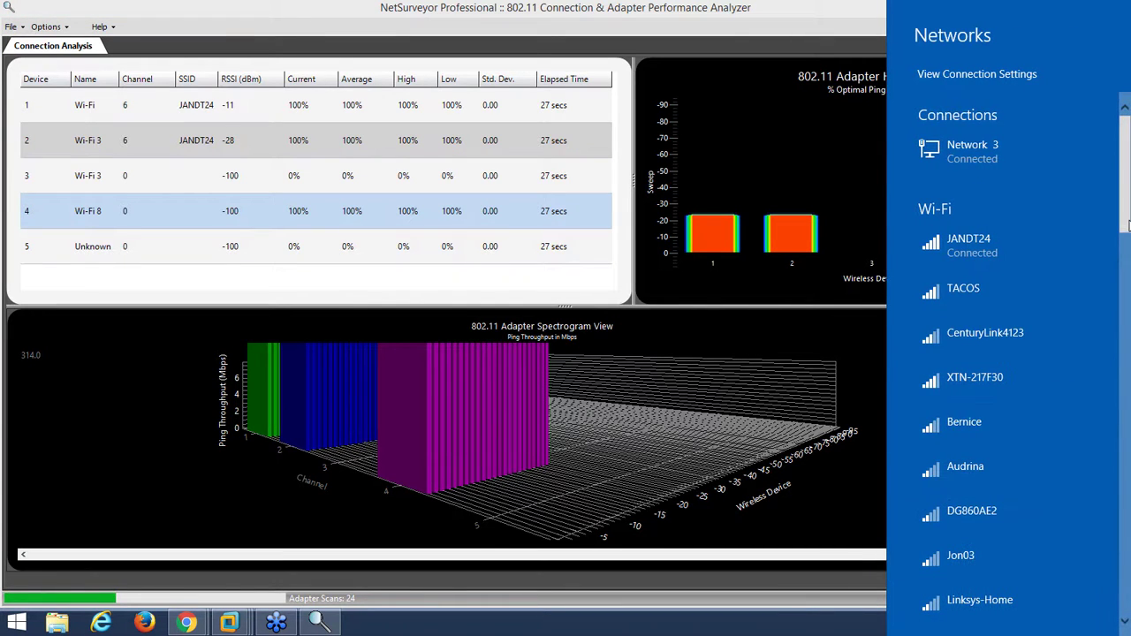
{"action": "left_click_drag", "start_coordinate": [1127, 226], "coordinate": [1127, 320]}
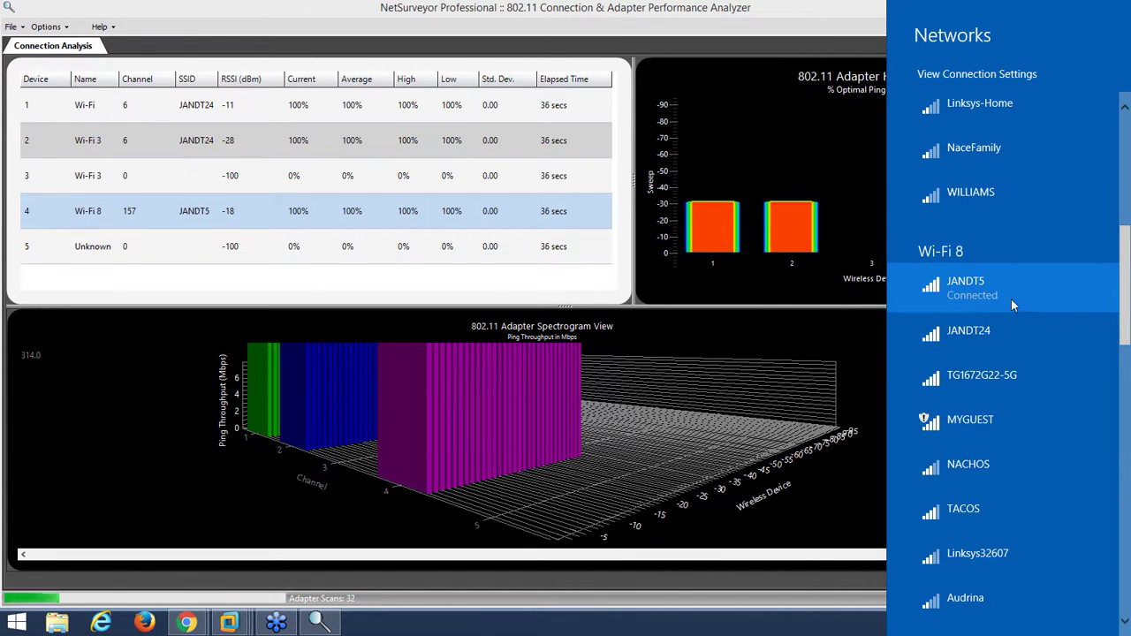
{"action": "left_click", "coordinate": [524, 20]}
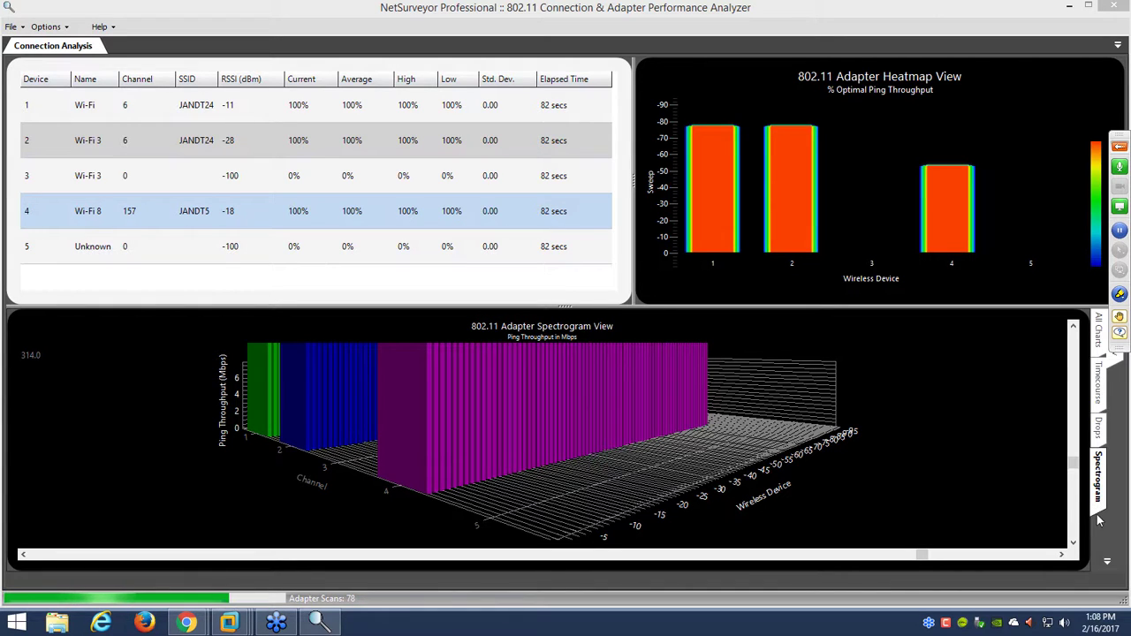
- View the adapter performance data as the Drops chart, the Spectrogram and all charts together
{"action": "left_click", "coordinate": [1109, 564]}
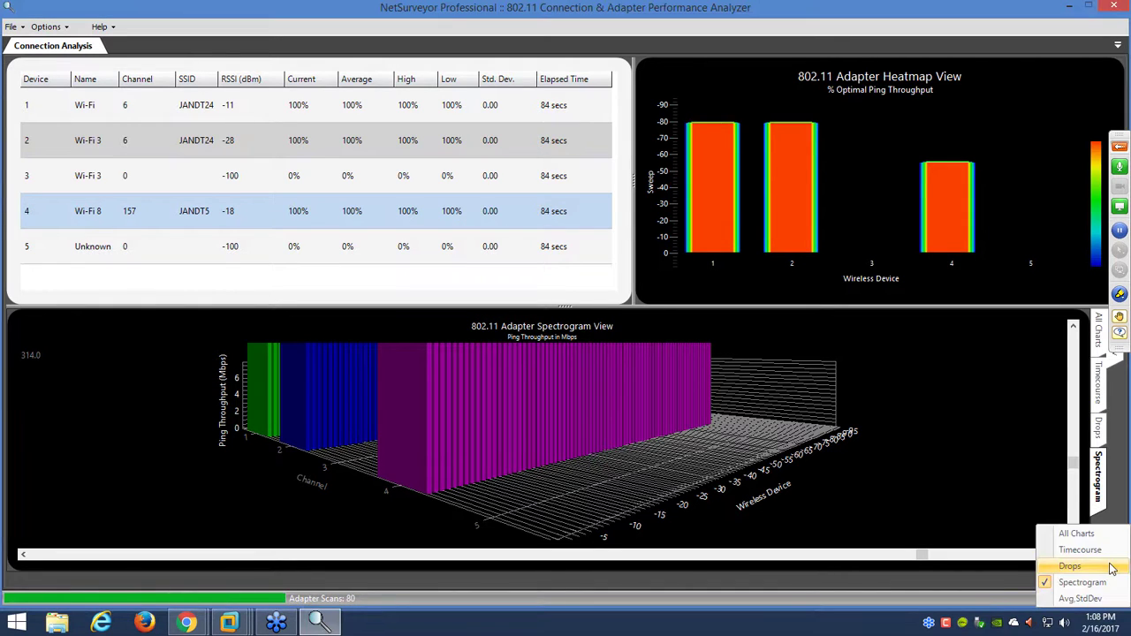
{"action": "left_click", "coordinate": [1102, 566]}
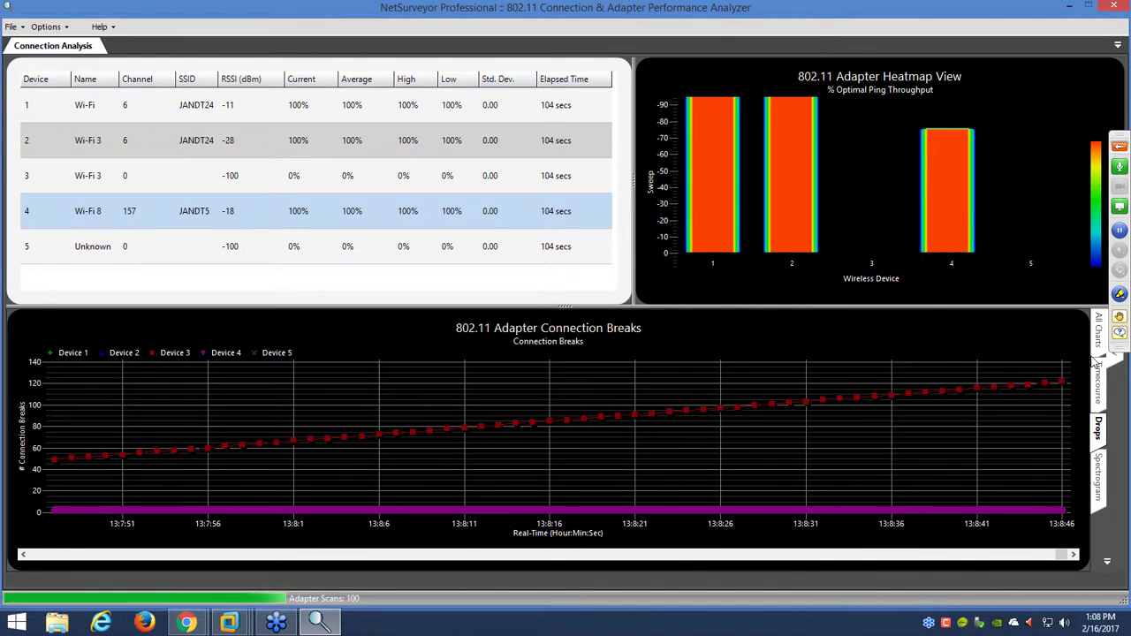
{"action": "left_click", "coordinate": [1101, 482]}
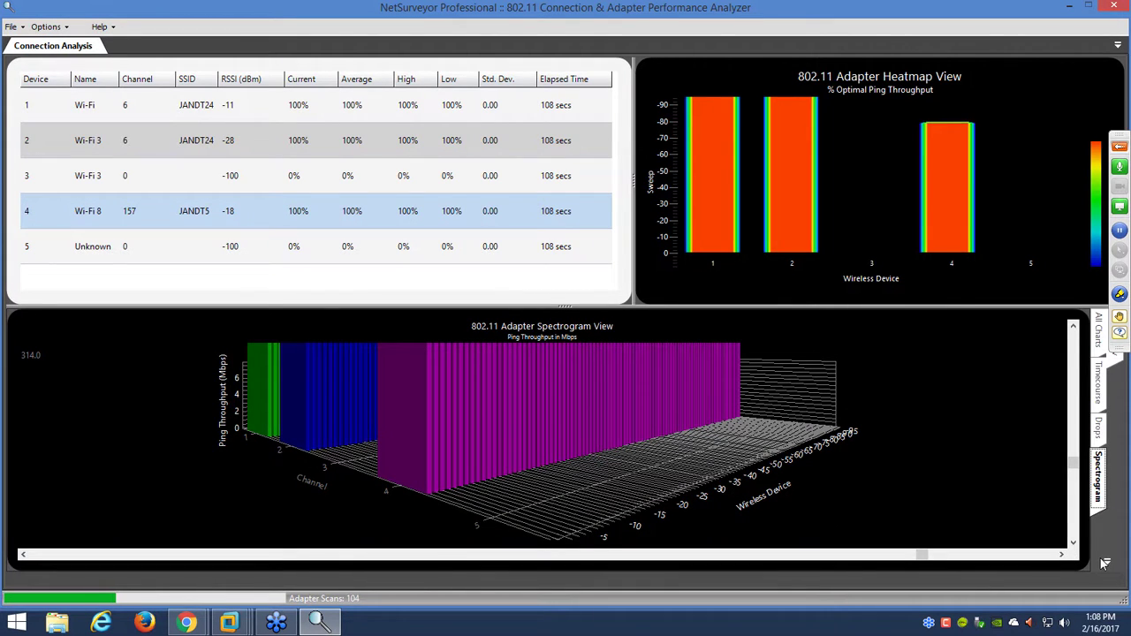
{"action": "left_click", "coordinate": [1100, 330]}
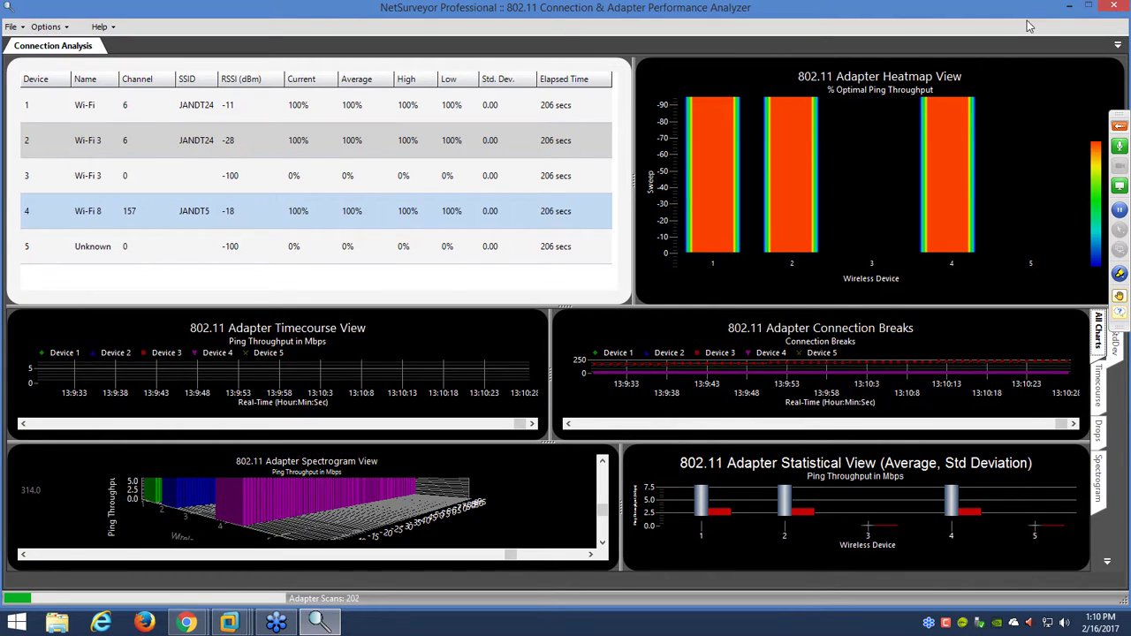
- Close NetSurveyor Professional and launch NetworkMiner from the desktop
{"action": "left_click", "coordinate": [1104, 8]}
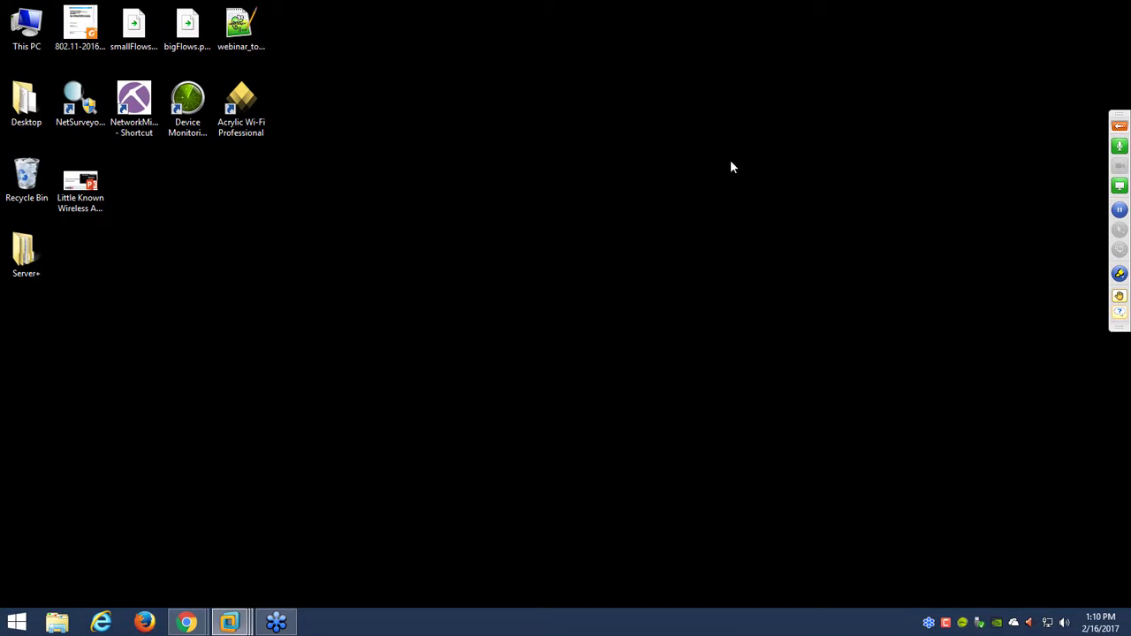
{"action": "double_click", "coordinate": [138, 124]}
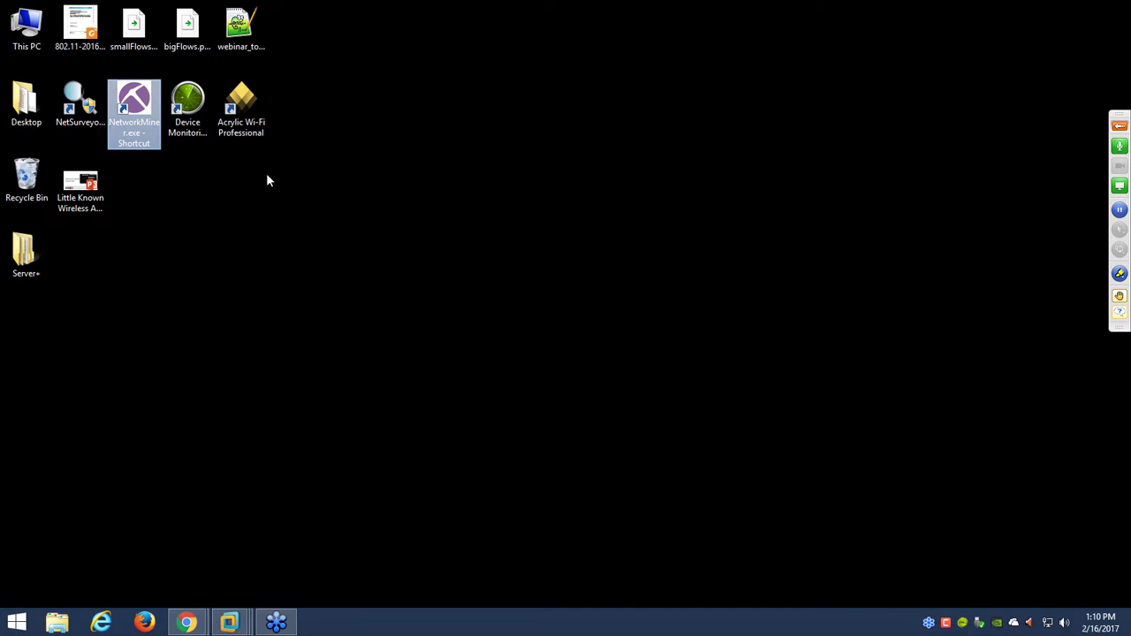
- Reposition and enlarge the NetworkMiner window so it covers most of the desktop
{"action": "left_click_drag", "start_coordinate": [308, 111], "coordinate": [510, 96]}
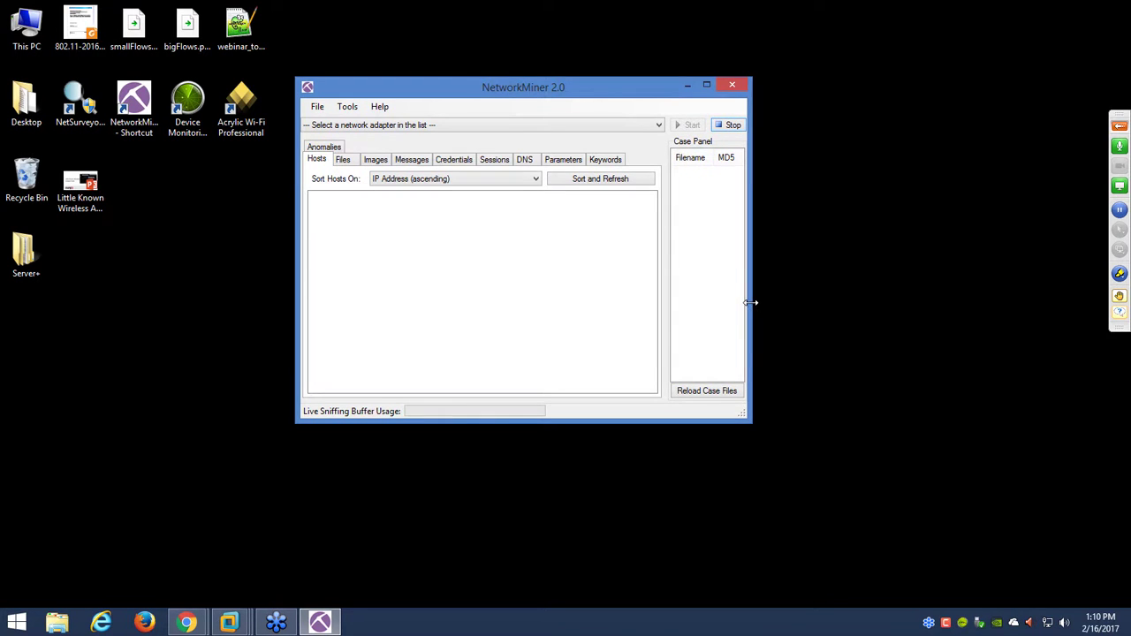
{"action": "left_click_drag", "start_coordinate": [749, 307], "coordinate": [1007, 310]}
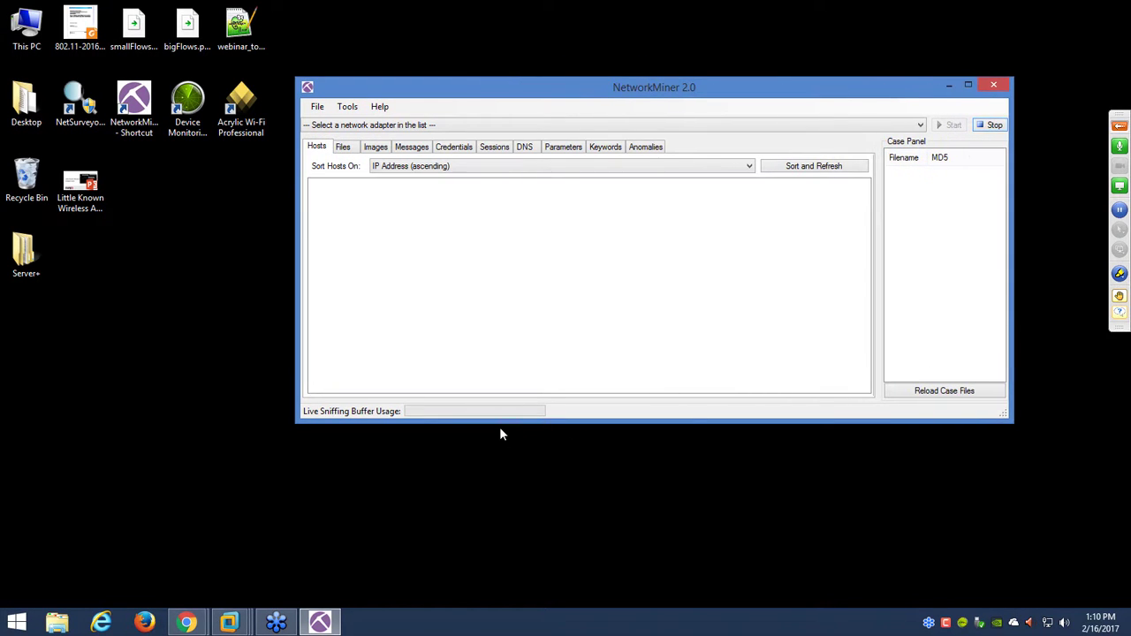
{"action": "left_click_drag", "start_coordinate": [500, 421], "coordinate": [500, 546]}
{"action": "left_click_drag", "start_coordinate": [408, 93], "coordinate": [168, 80]}
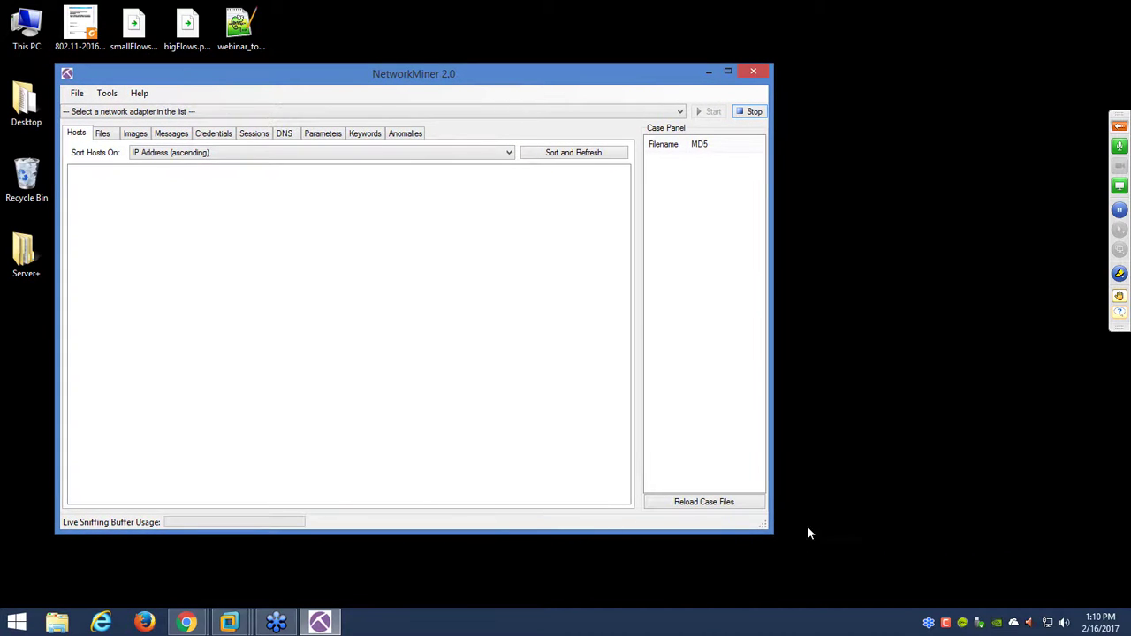
{"action": "left_click_drag", "start_coordinate": [765, 528], "coordinate": [1069, 586]}
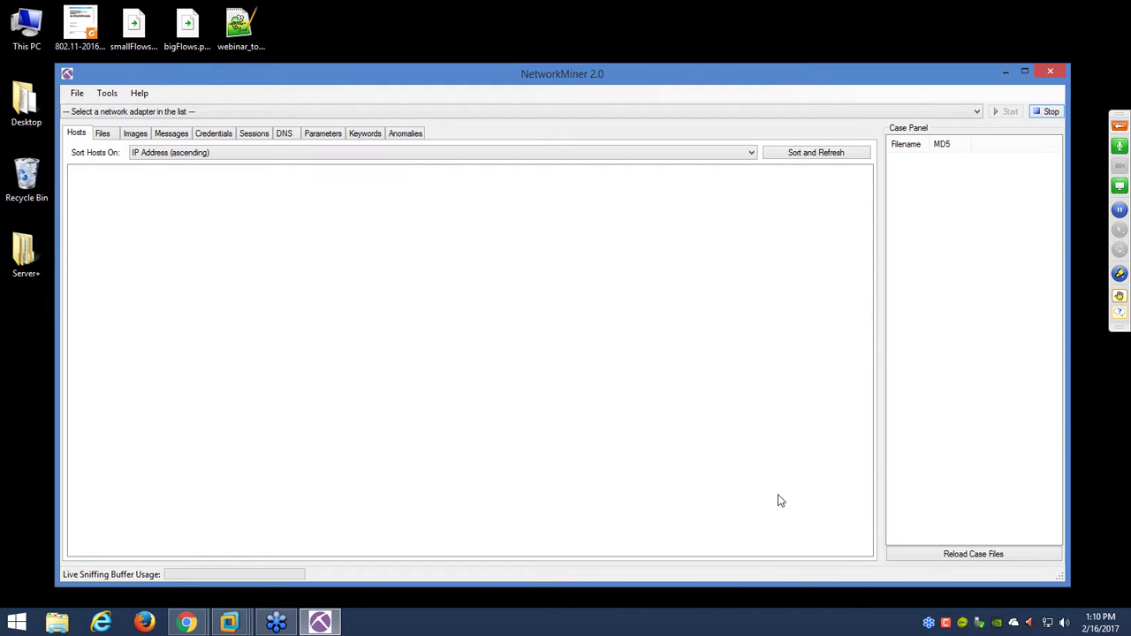
- Look through the network adapters available for live sniffing, then close the list without choosing one
{"action": "left_click", "coordinate": [424, 113]}
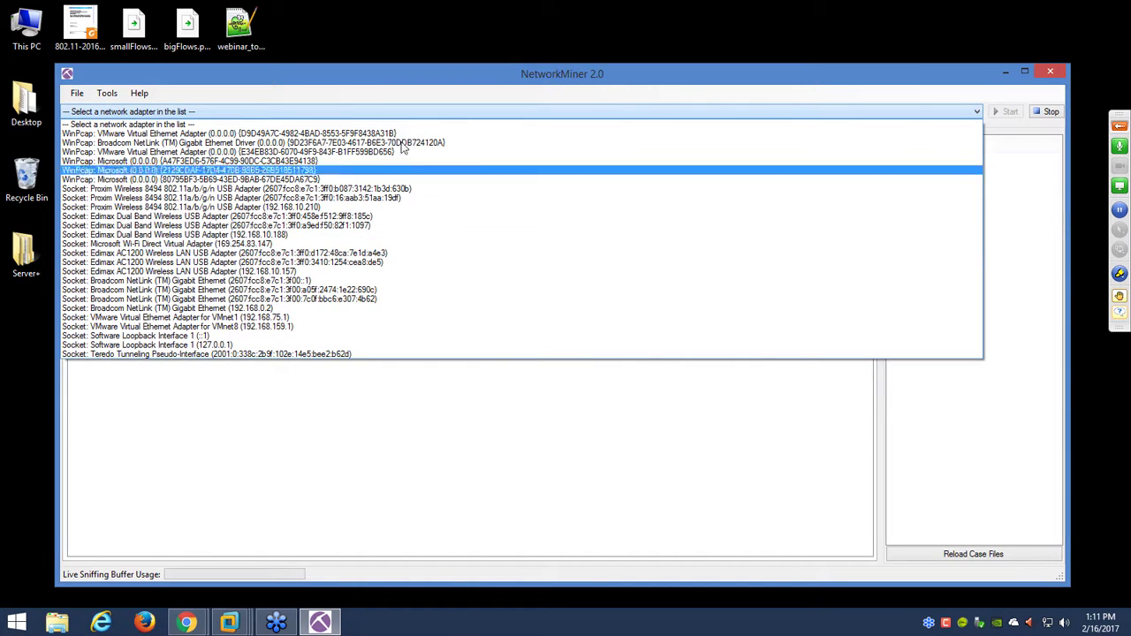
{"action": "left_click", "coordinate": [367, 74]}
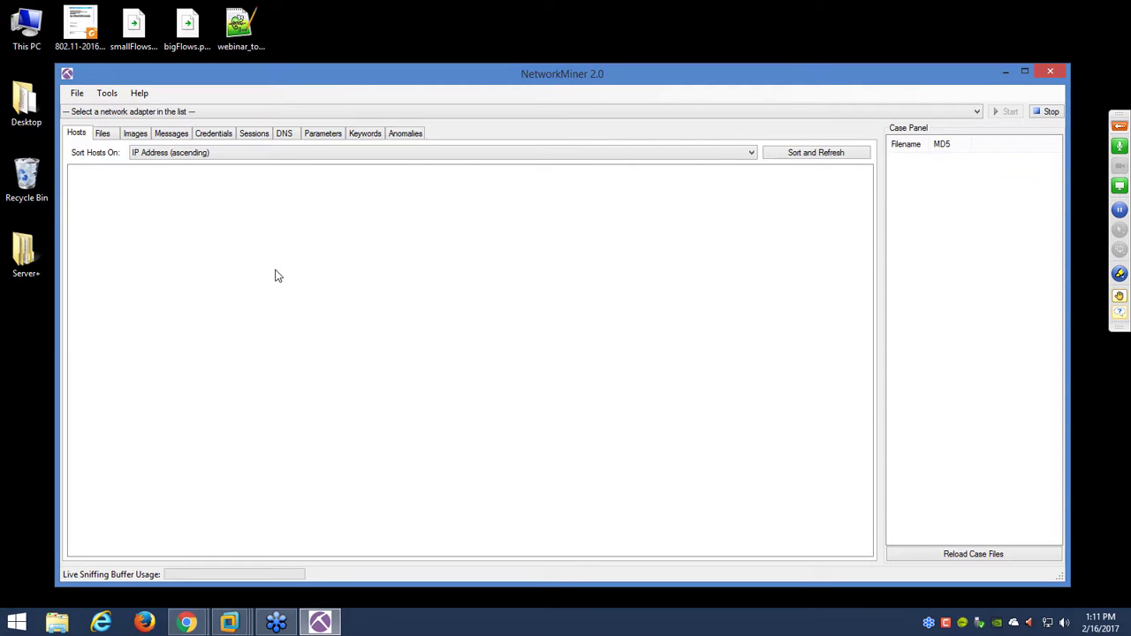
- Load smallFlows.pcap from the Desktop folder and move the loading progress window out of the way of the results
{"action": "left_click", "coordinate": [76, 95]}
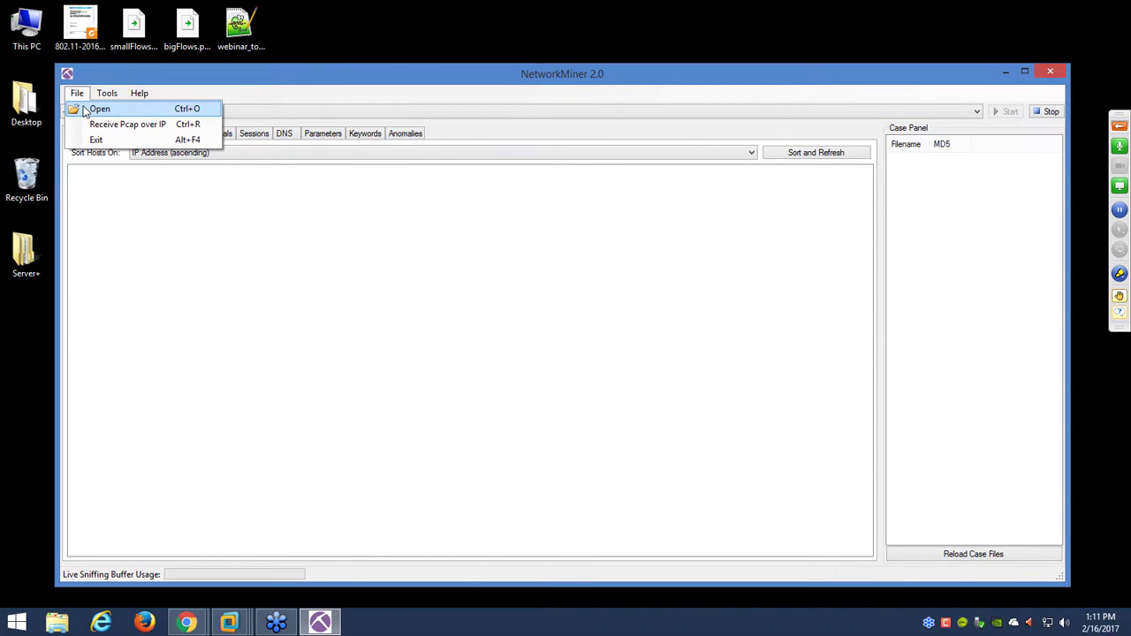
{"action": "left_click", "coordinate": [97, 109]}
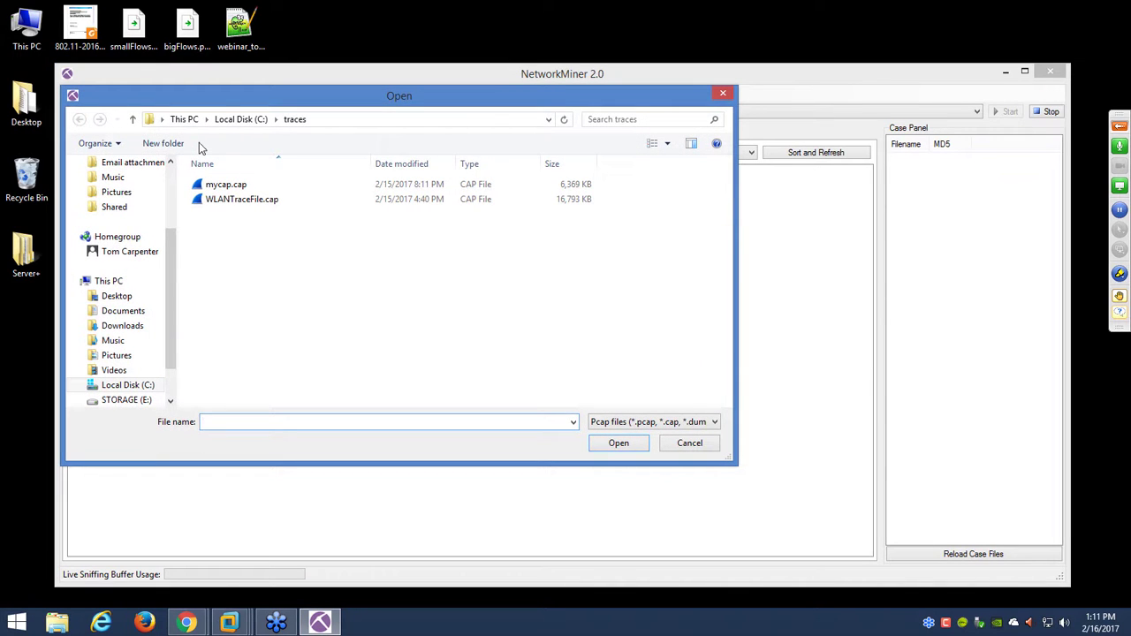
{"action": "left_click", "coordinate": [119, 296]}
{"action": "left_click", "coordinate": [247, 231]}
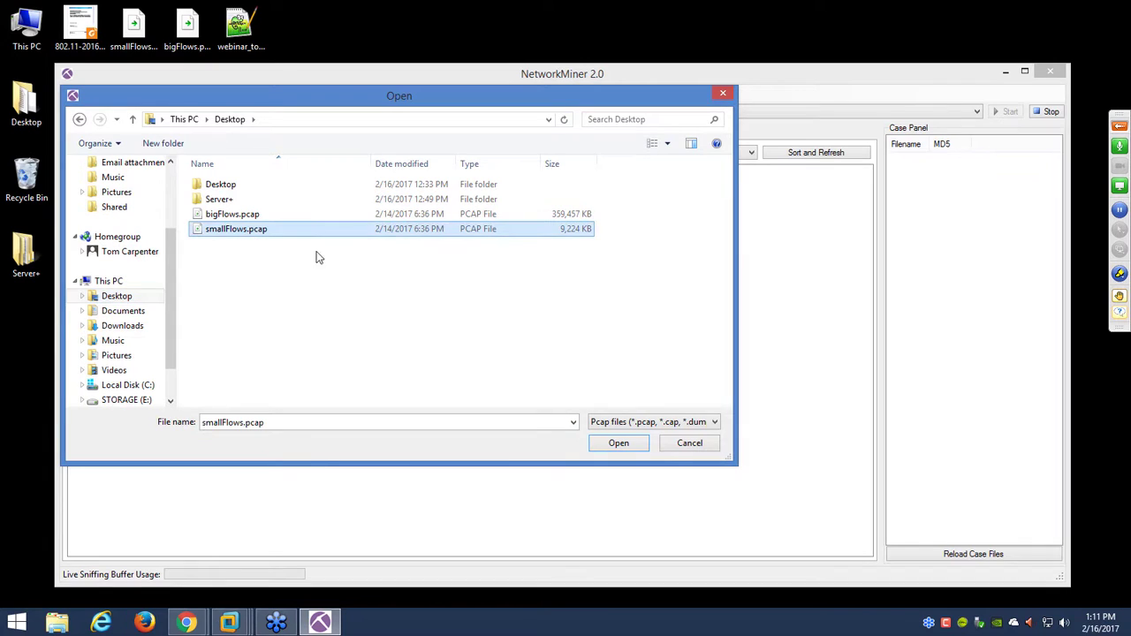
{"action": "left_click", "coordinate": [623, 444]}
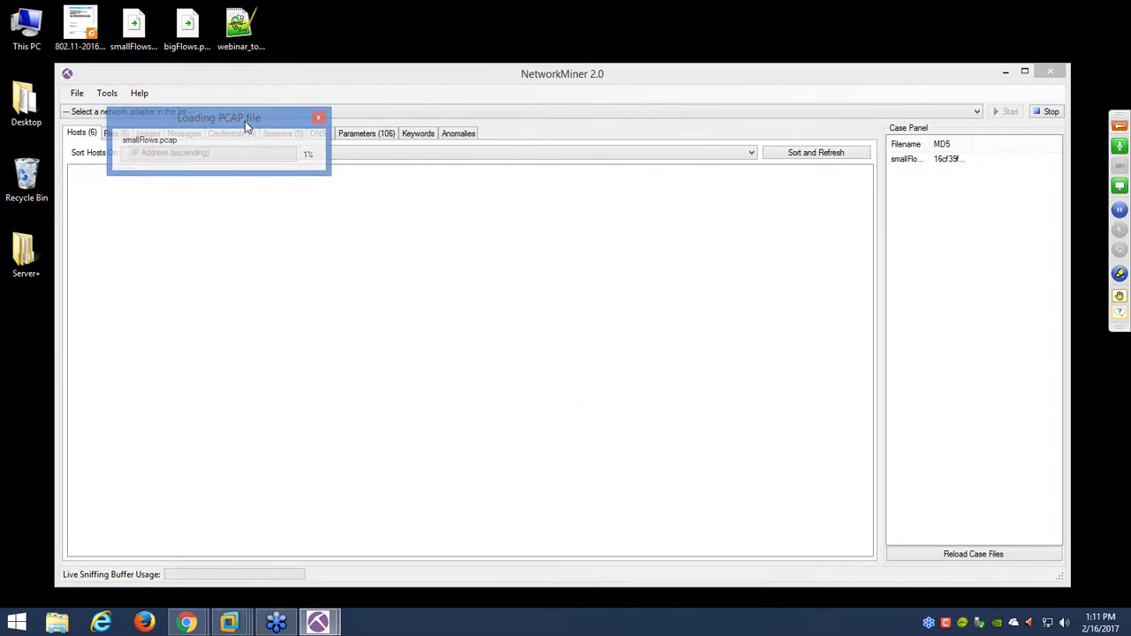
{"action": "left_click_drag", "start_coordinate": [248, 118], "coordinate": [605, 67]}
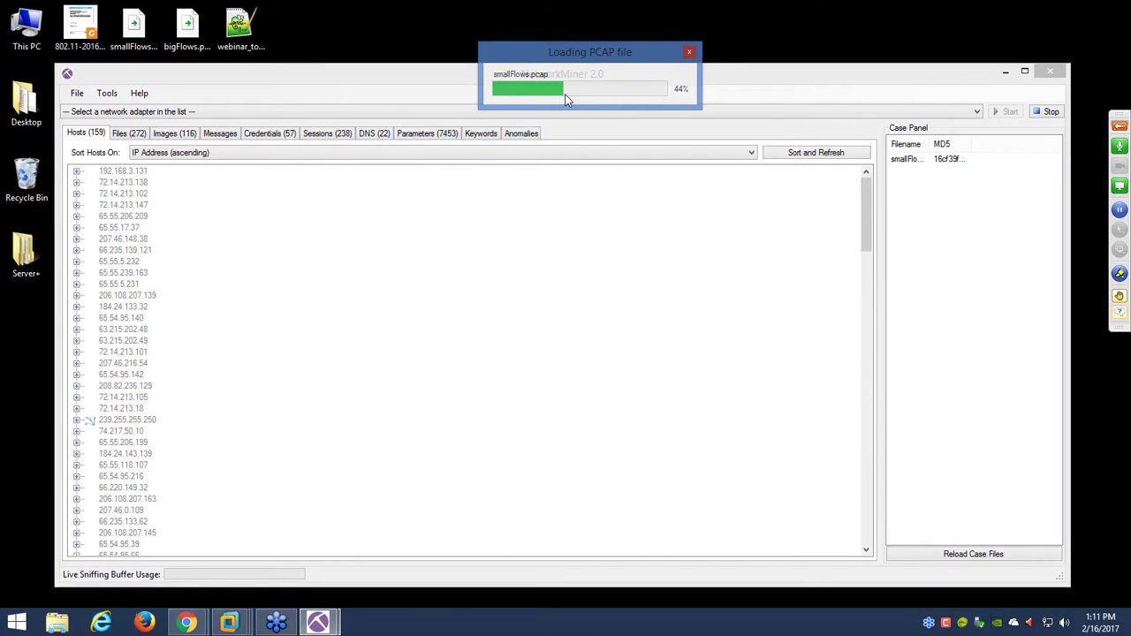
{"action": "left_click_drag", "start_coordinate": [582, 56], "coordinate": [583, 227]}
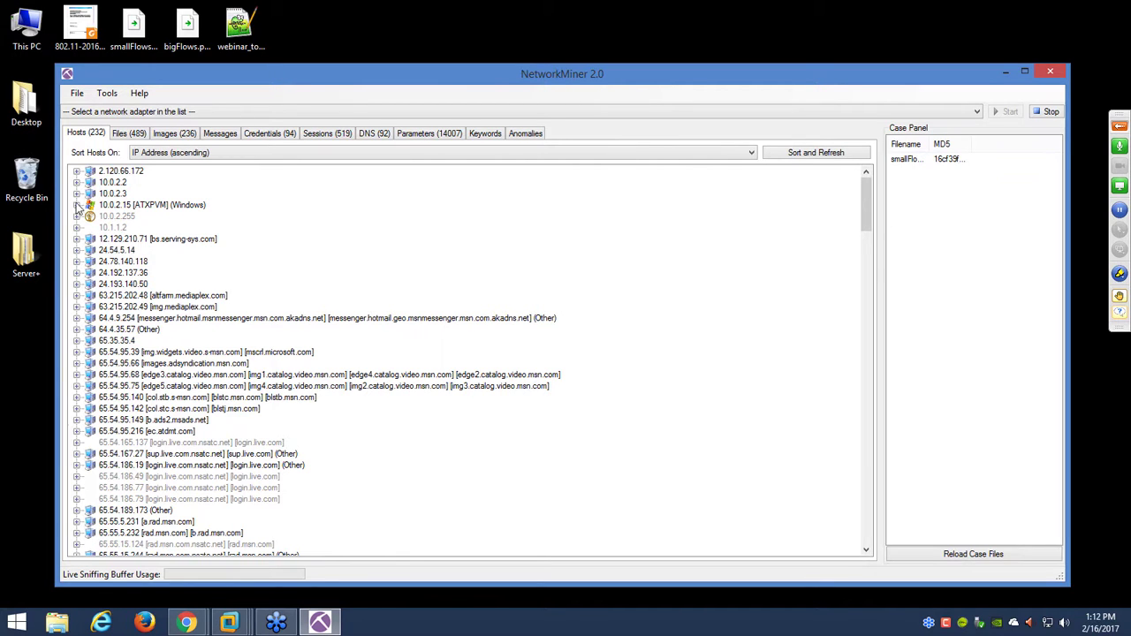
- Inspect the operating system fingerprints and host details of the 10.0.2.15 host, collapsing both sections when done
{"action": "double_click", "coordinate": [135, 205]}
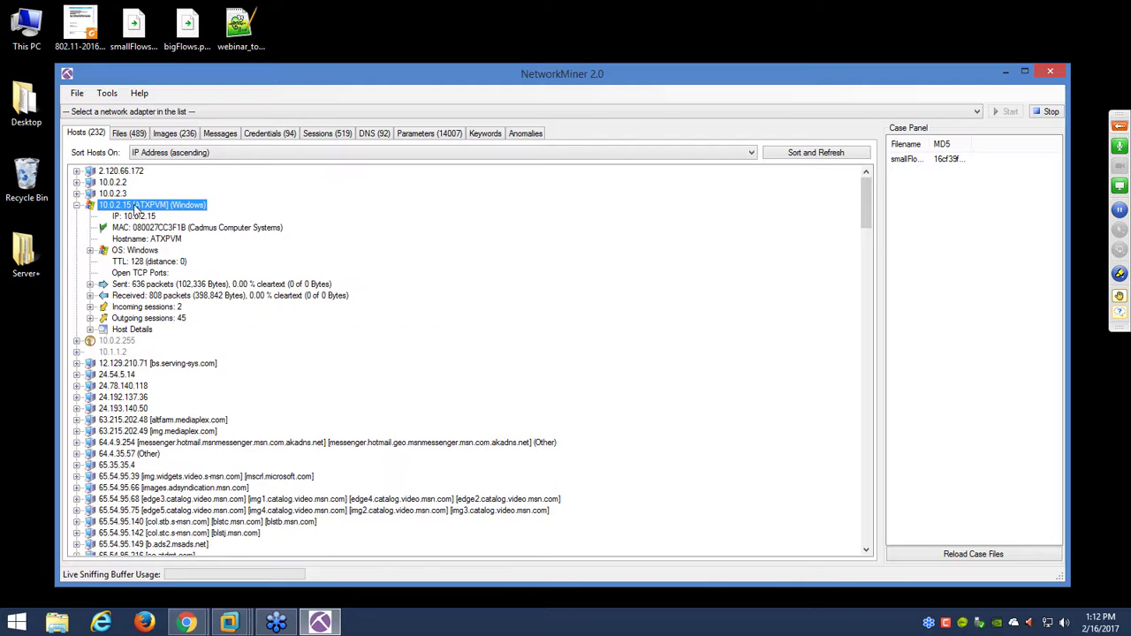
{"action": "double_click", "coordinate": [102, 251]}
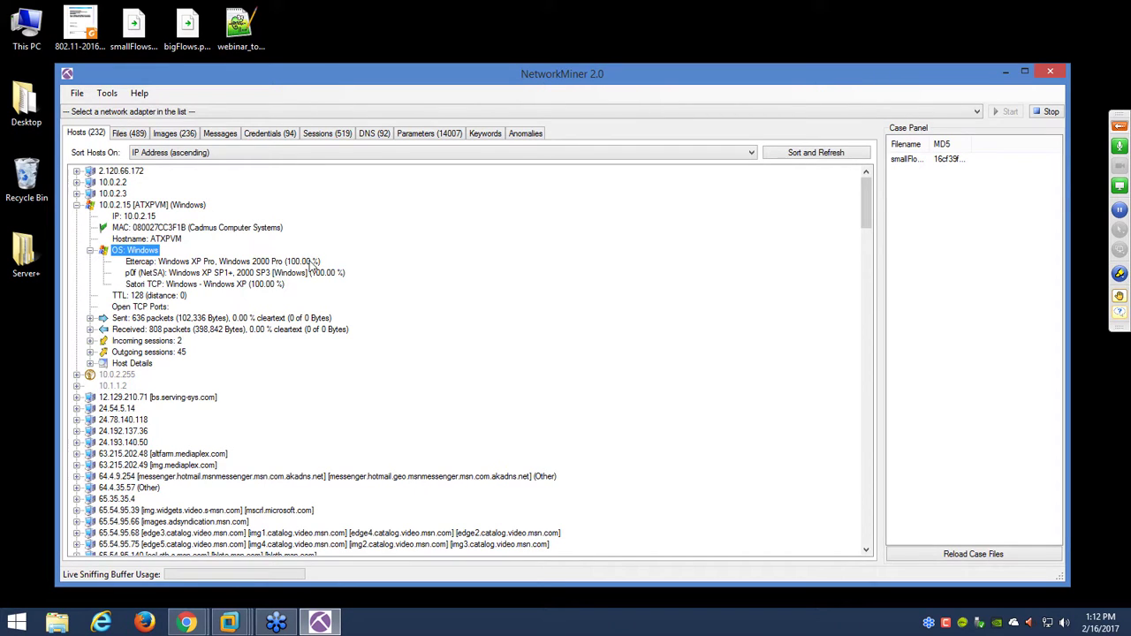
{"action": "left_click", "coordinate": [90, 365]}
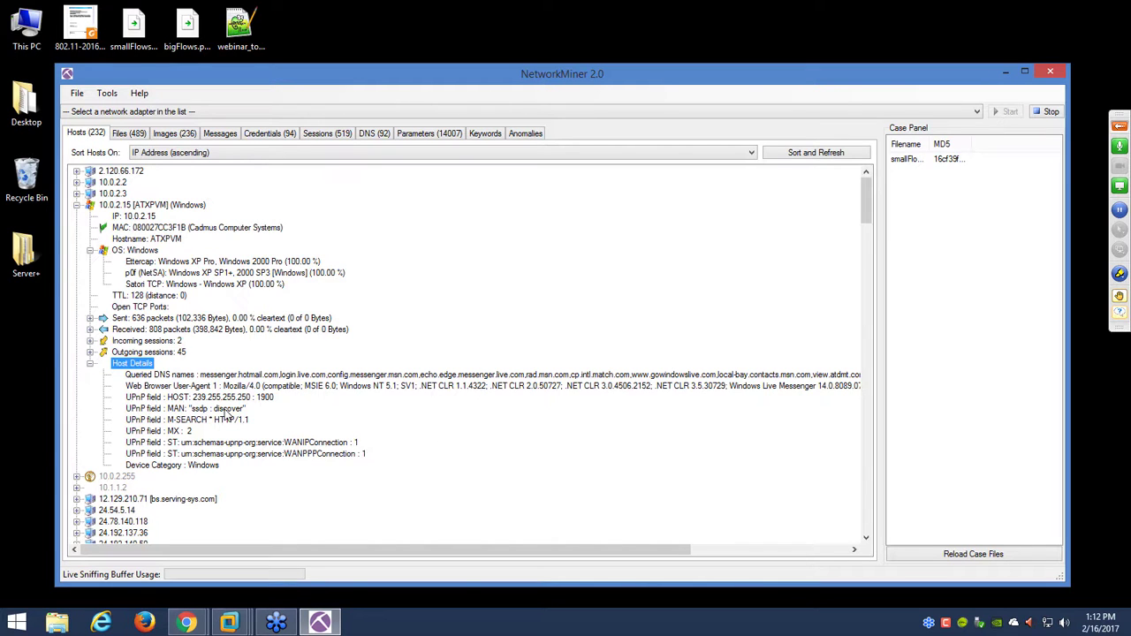
{"action": "left_click", "coordinate": [90, 364]}
{"action": "left_click", "coordinate": [90, 250]}
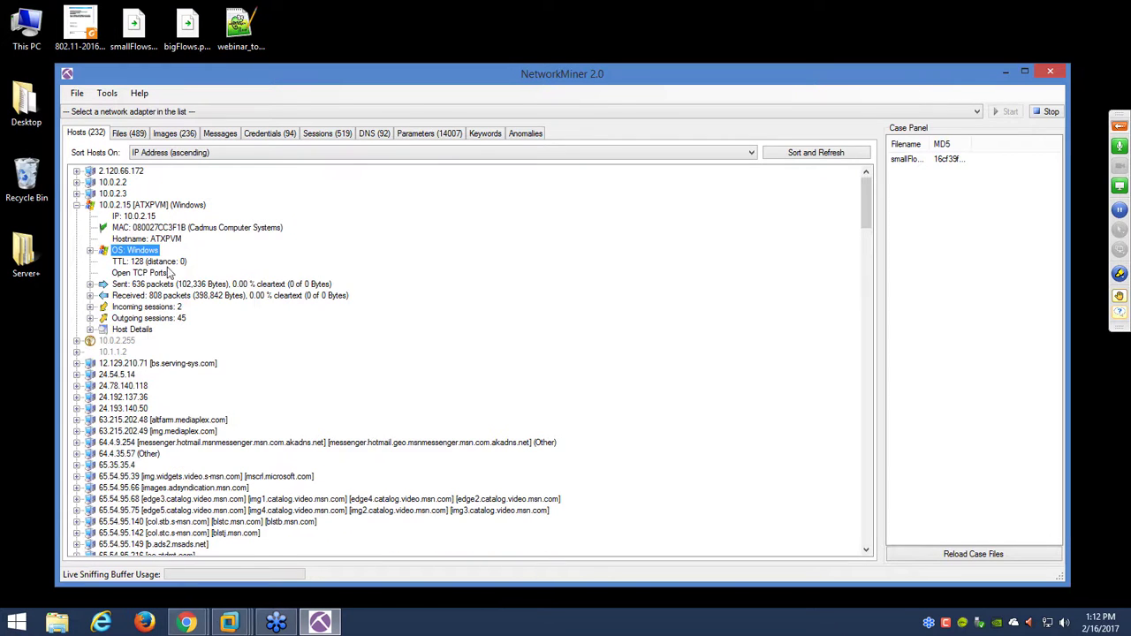
- Review the outgoing sessions of the 10.0.2.15 host and collapse them again
{"action": "left_click", "coordinate": [90, 318]}
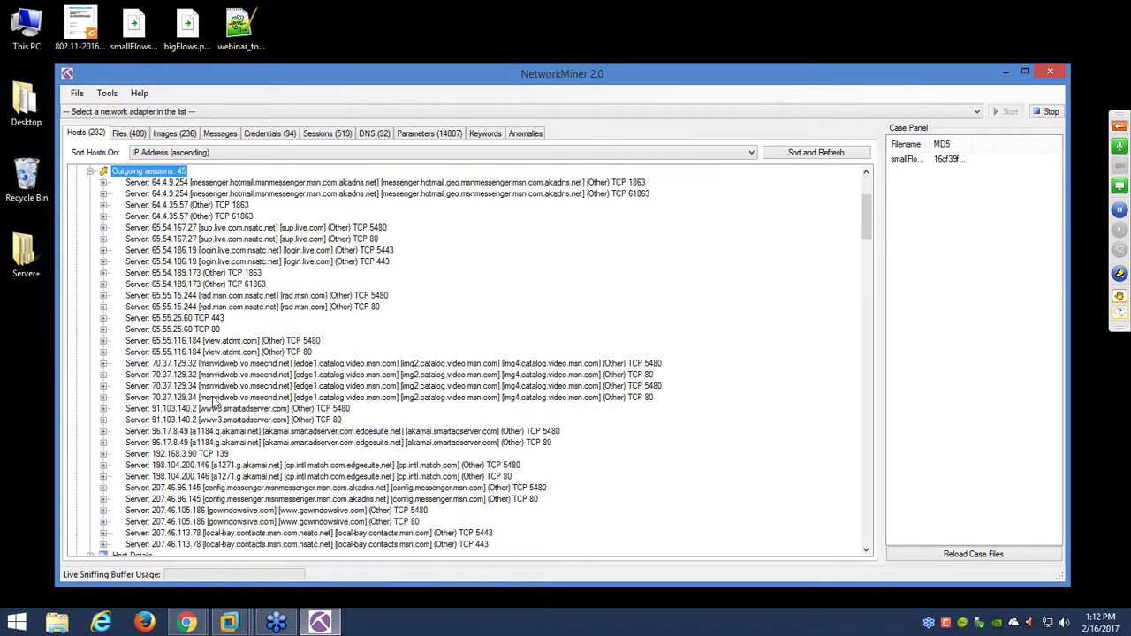
{"action": "left_click", "coordinate": [91, 171]}
{"action": "scroll", "coordinate": [212, 247], "scroll_direction": "up", "scroll_amount": 5}
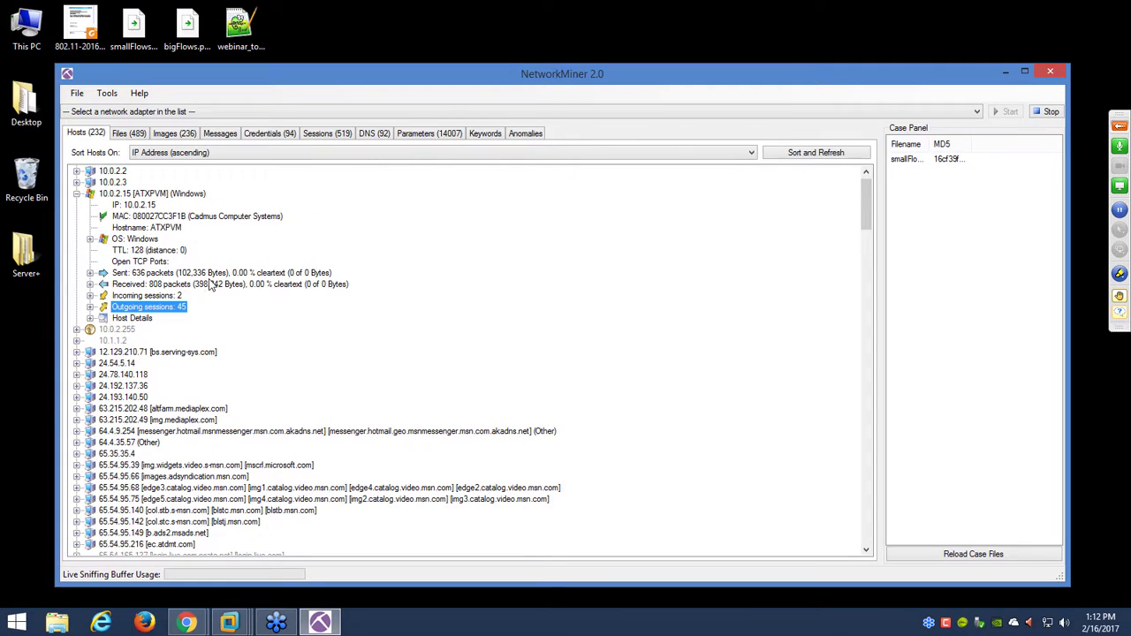
- Browse the files reconstructed from the capture, examining their protocols, filenames, extensions and sizes
{"action": "left_click", "coordinate": [129, 134]}
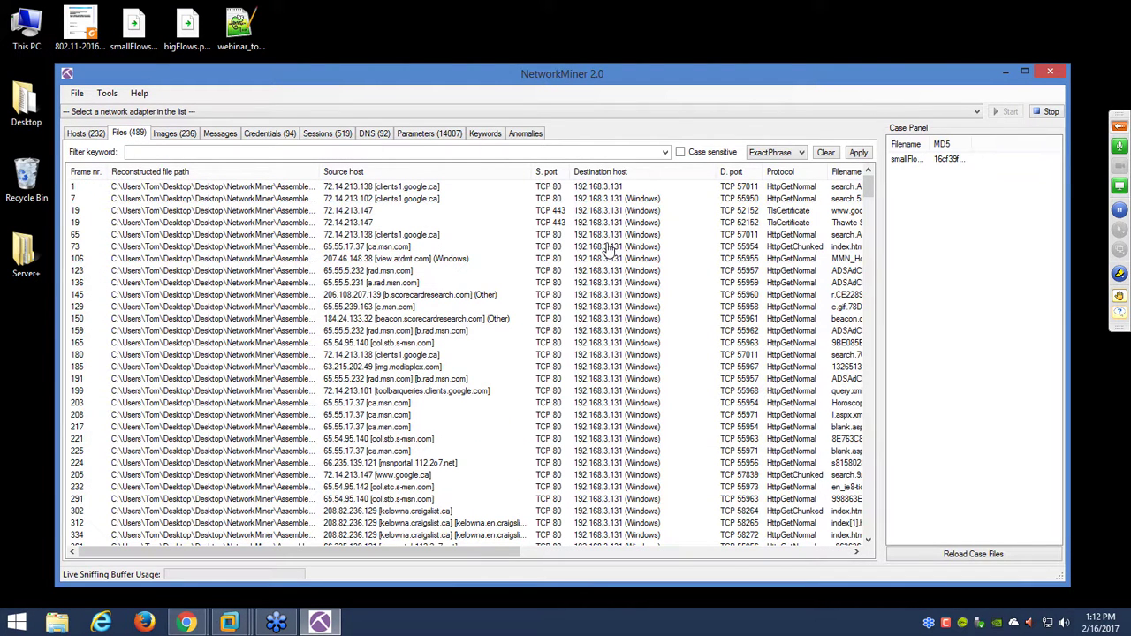
{"action": "left_click_drag", "start_coordinate": [506, 553], "coordinate": [707, 557]}
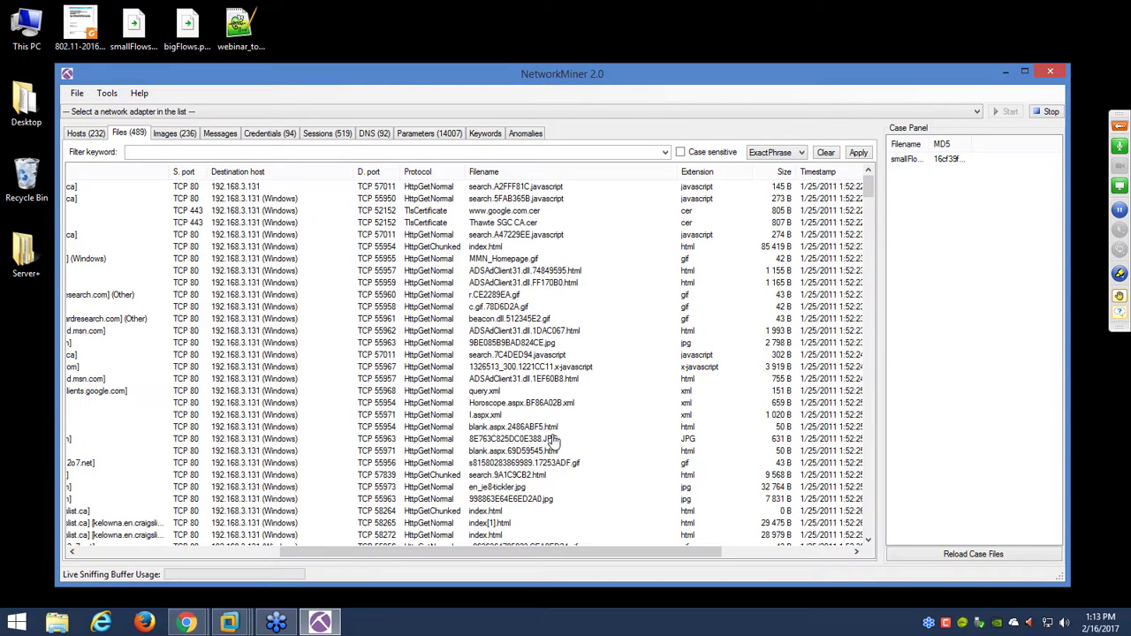
{"action": "scroll", "coordinate": [871, 428], "scroll_direction": "down", "scroll_amount": 8}
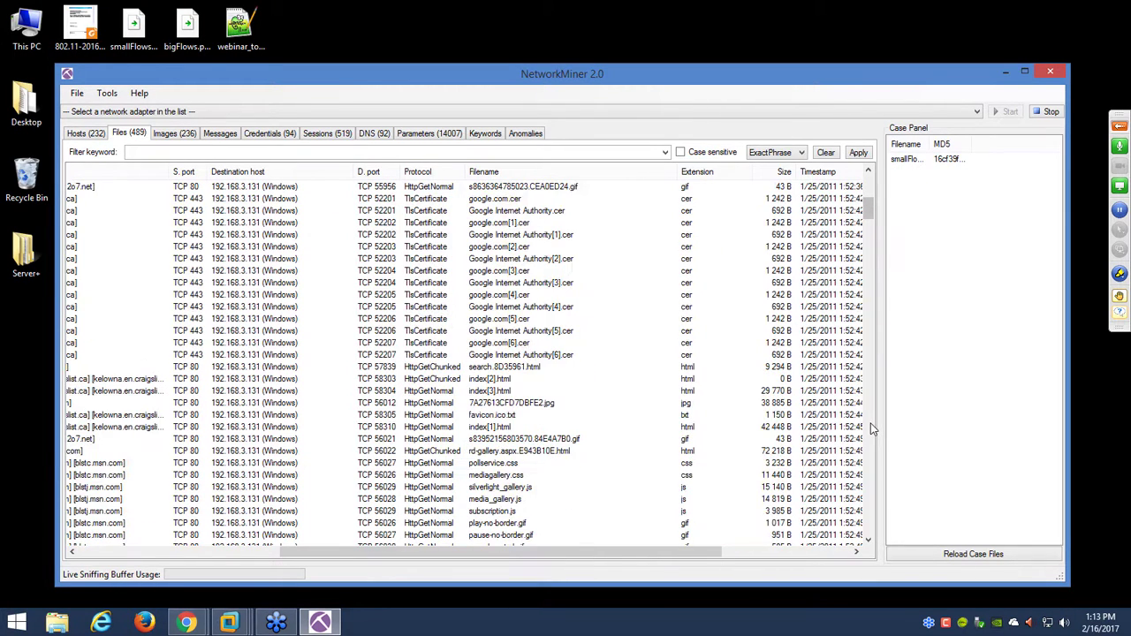
{"action": "scroll", "coordinate": [871, 429], "scroll_direction": "down", "scroll_amount": 10}
{"action": "scroll", "coordinate": [870, 428], "scroll_direction": "down", "scroll_amount": 10}
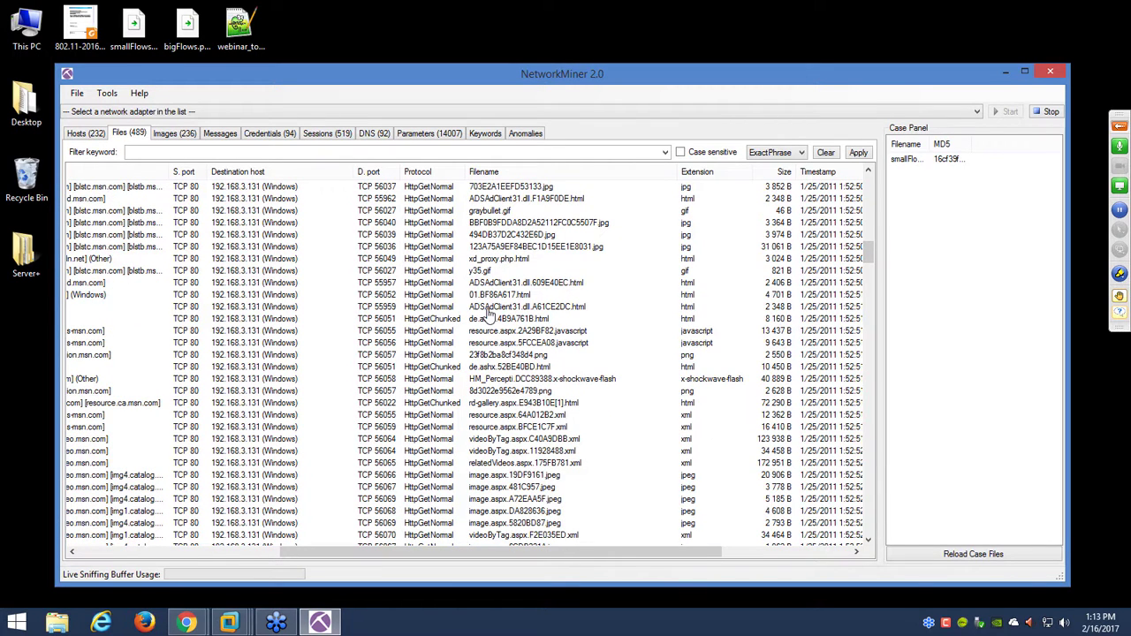
- Open the reconstructed file ADSAdClient31.dll.A61CE2DC.html, examine its AssembledFiles path in the browser, and close the browser
{"action": "right_click", "coordinate": [489, 309]}
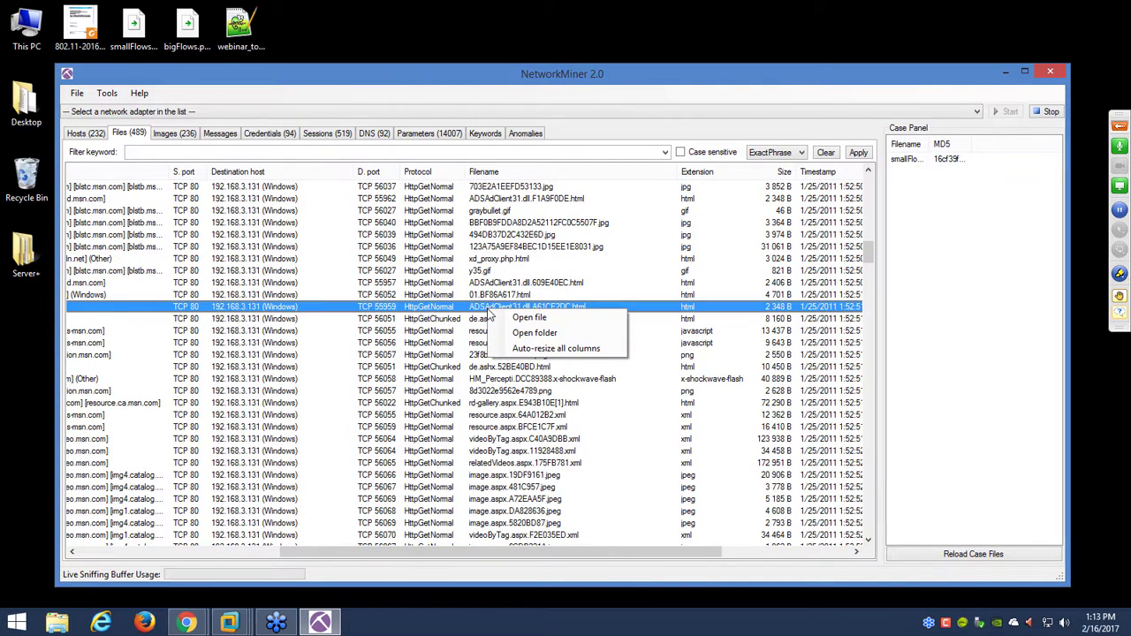
{"action": "left_click", "coordinate": [528, 317]}
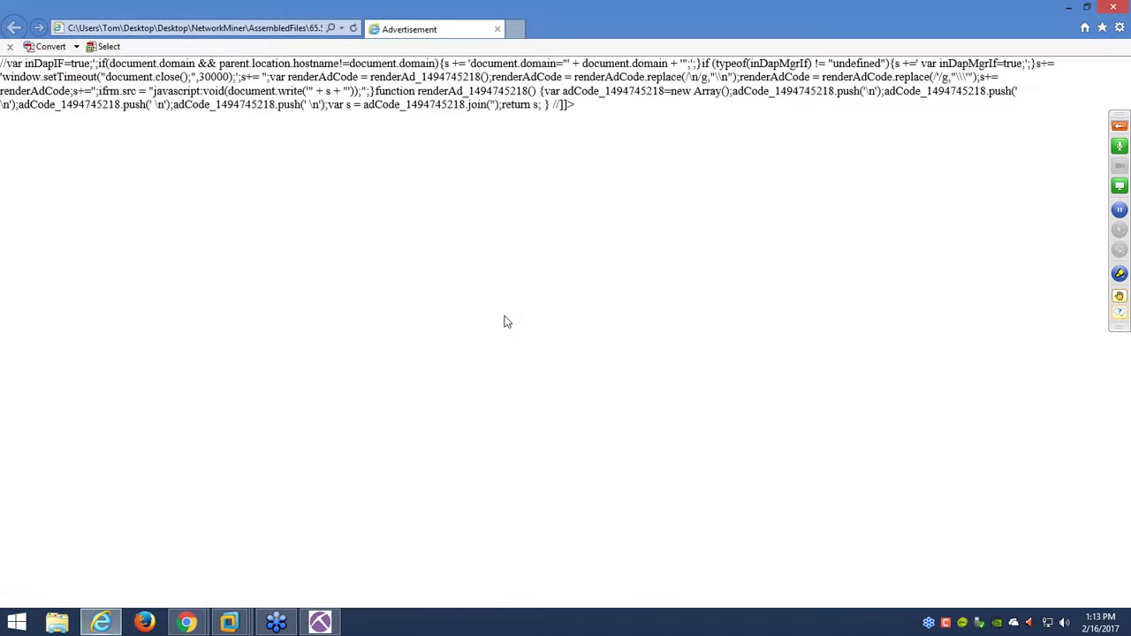
{"action": "left_click", "coordinate": [173, 29]}
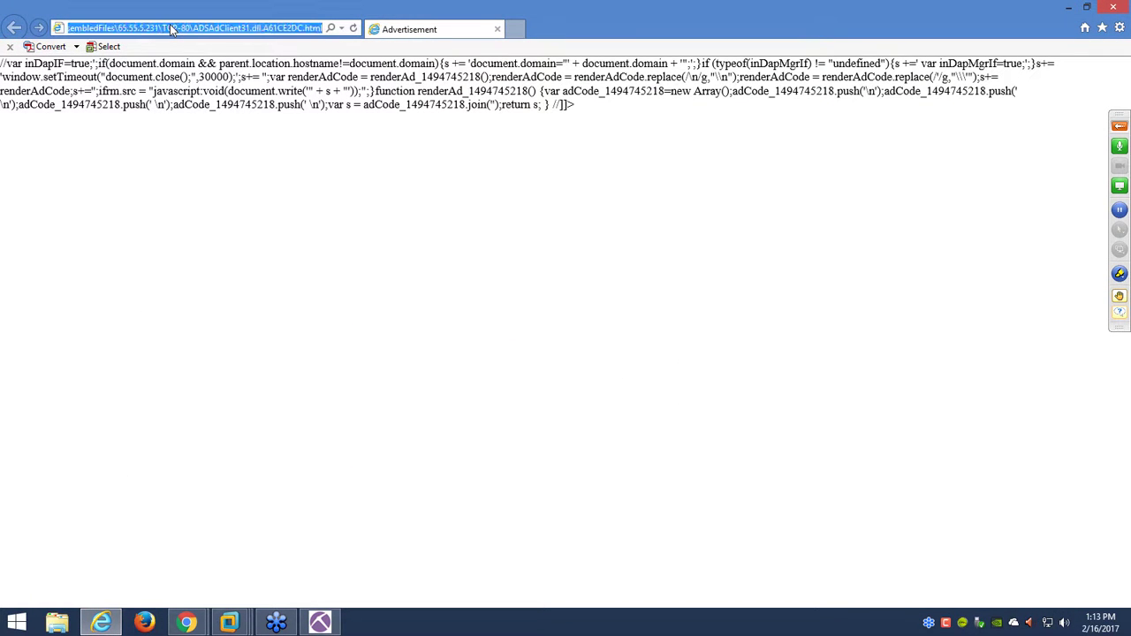
{"action": "left_click_drag", "start_coordinate": [173, 29], "coordinate": [333, 35]}
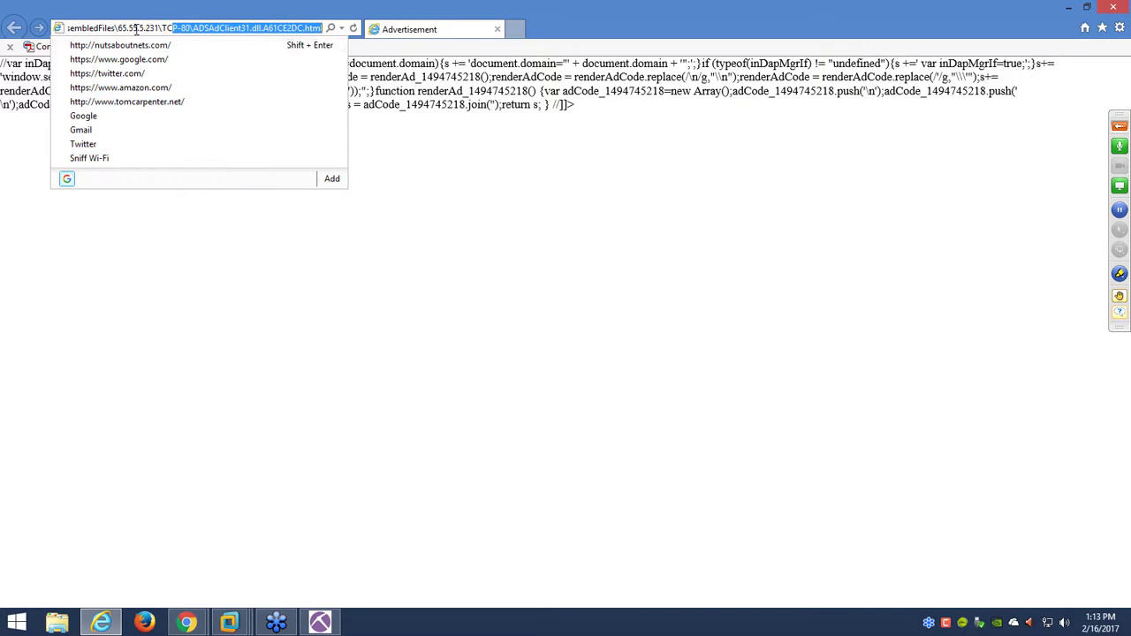
{"action": "left_click_drag", "start_coordinate": [108, 25], "coordinate": [250, 33]}
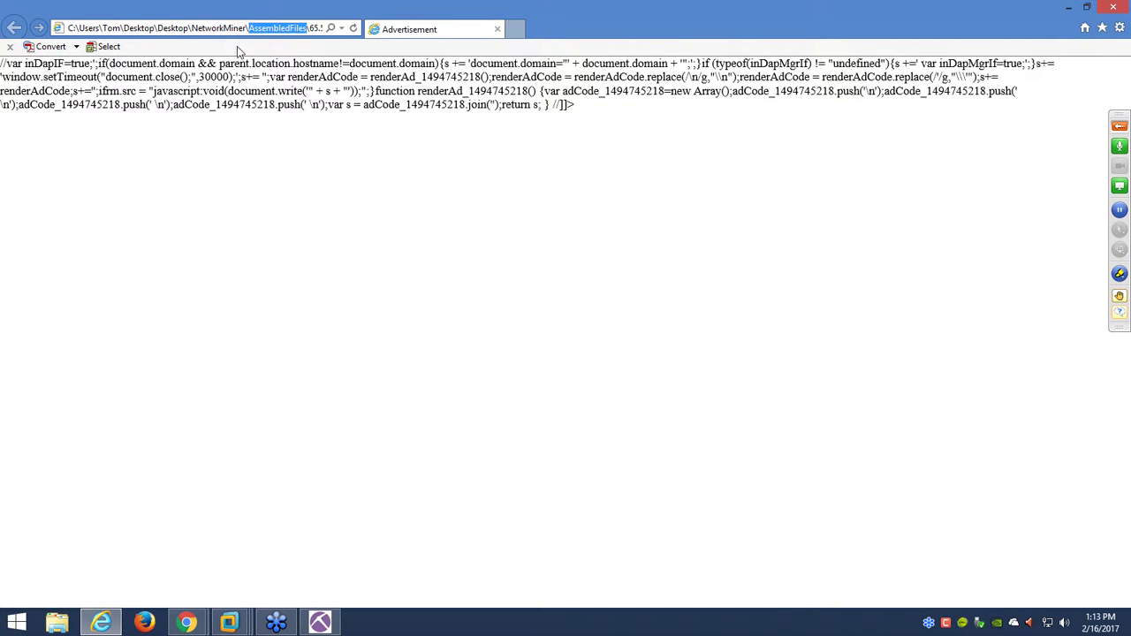
{"action": "left_click", "coordinate": [1116, 7]}
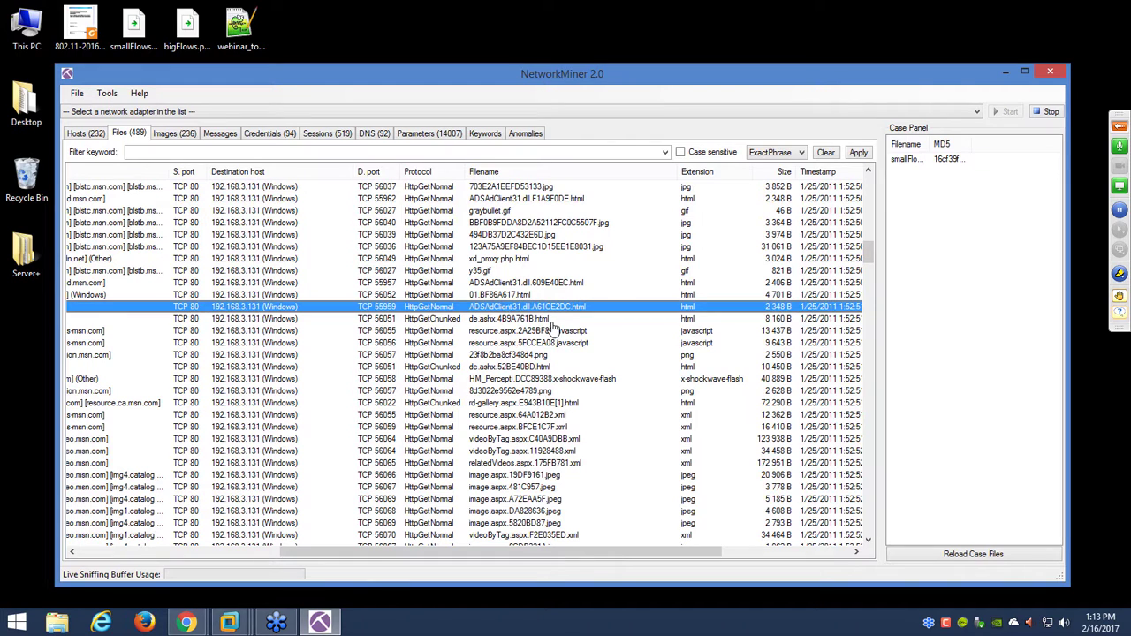
- Select the HM_Percepti.DCC89388.x-shockwave-flash file and review the frame numbers and source hosts of the reconstructed files
{"action": "left_click", "coordinate": [596, 379]}
{"action": "scroll", "coordinate": [593, 378], "scroll_direction": "down", "scroll_amount": 2}
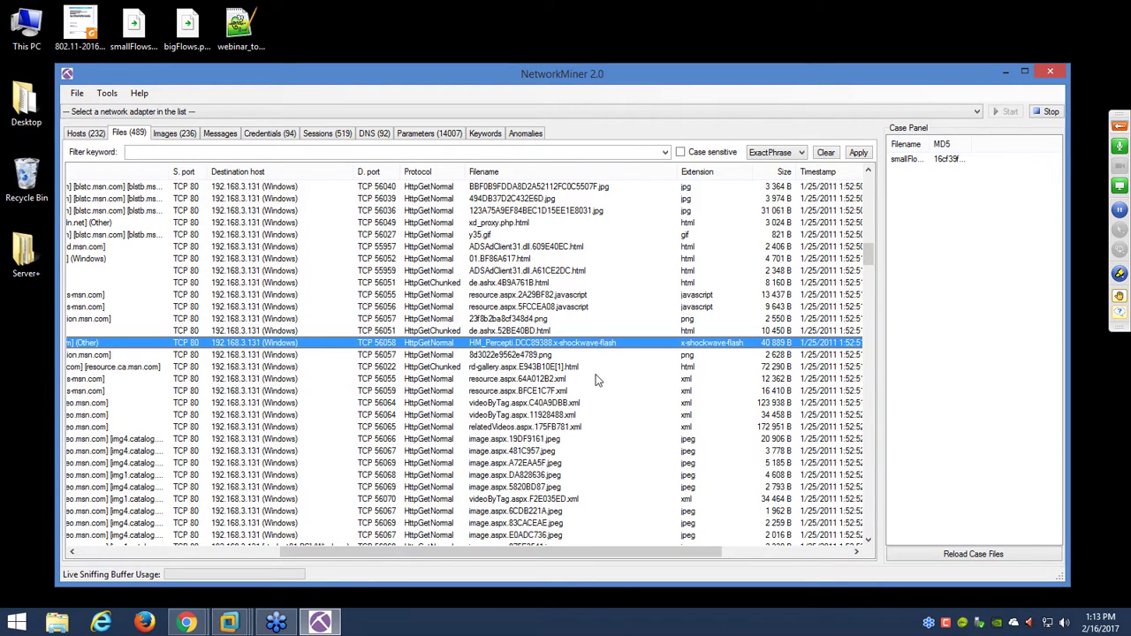
{"action": "scroll", "coordinate": [593, 377], "scroll_direction": "left", "scroll_amount": 5}
{"action": "scroll", "coordinate": [594, 377], "scroll_direction": "down", "scroll_amount": 1}
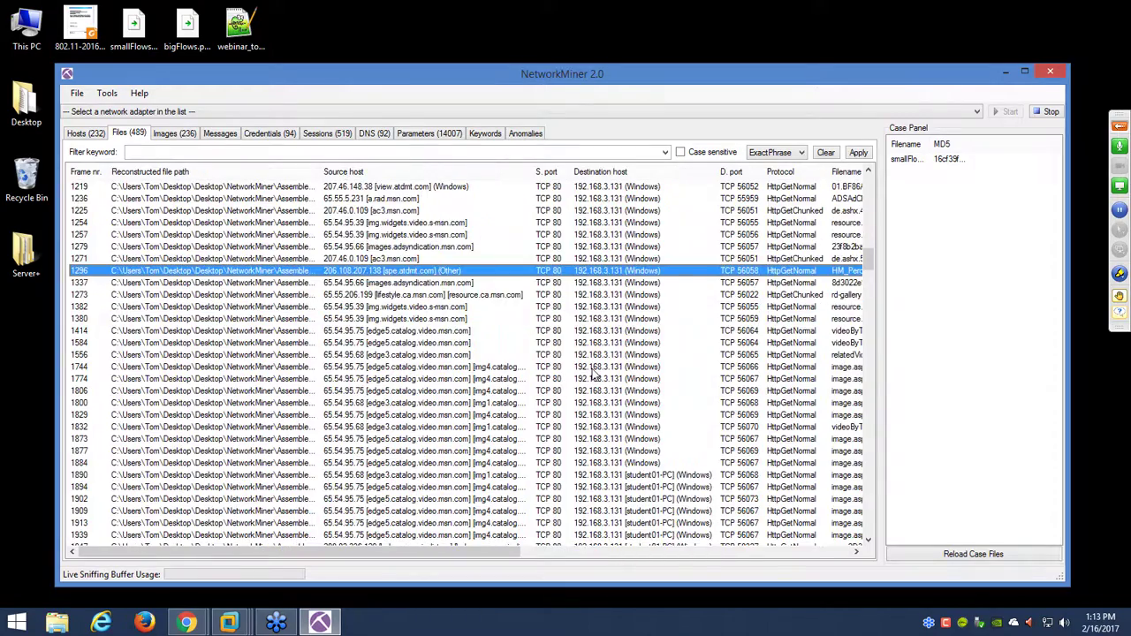
{"action": "scroll", "coordinate": [594, 377], "scroll_direction": "up", "scroll_amount": 15}
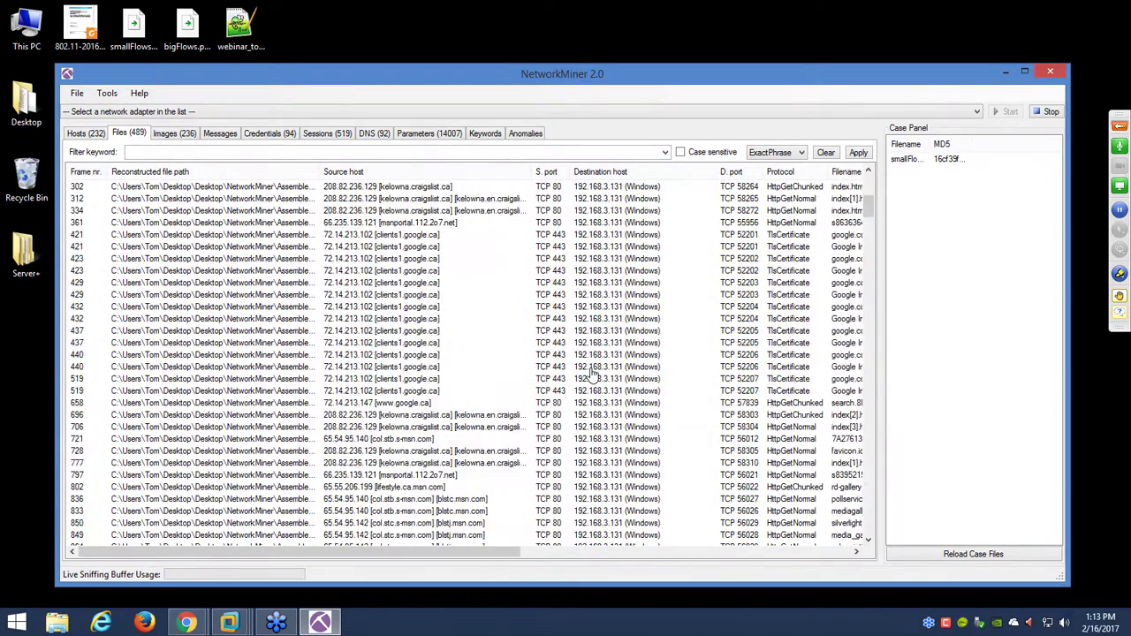
{"action": "scroll", "coordinate": [594, 377], "scroll_direction": "up", "scroll_amount": 6}
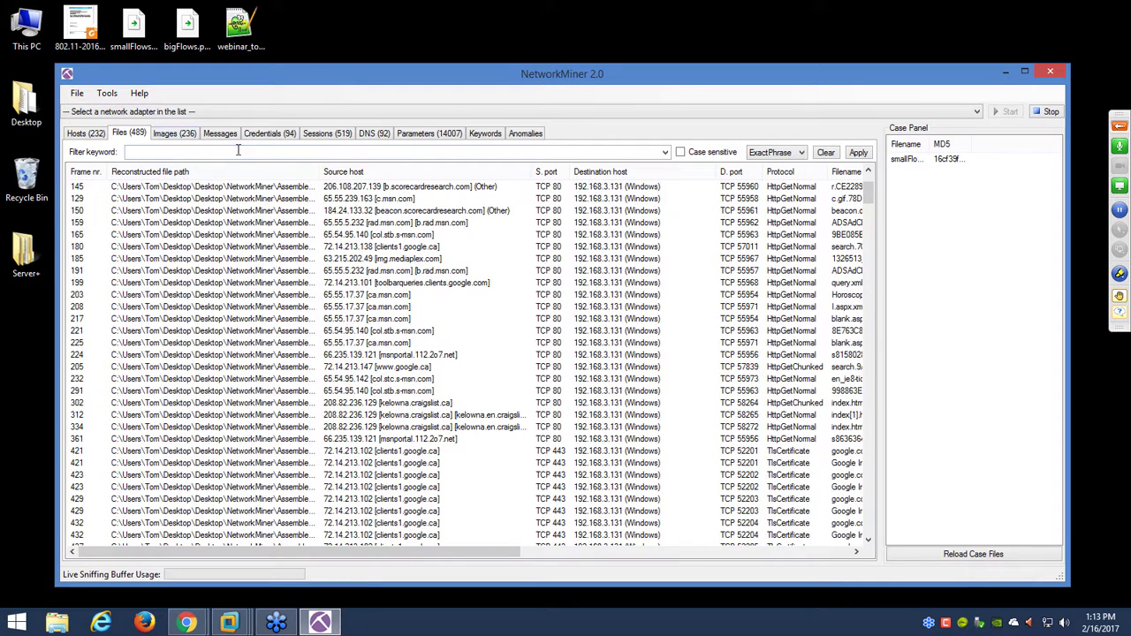
- Browse the thumbnails of the images extracted from the capture
{"action": "left_click", "coordinate": [181, 135]}
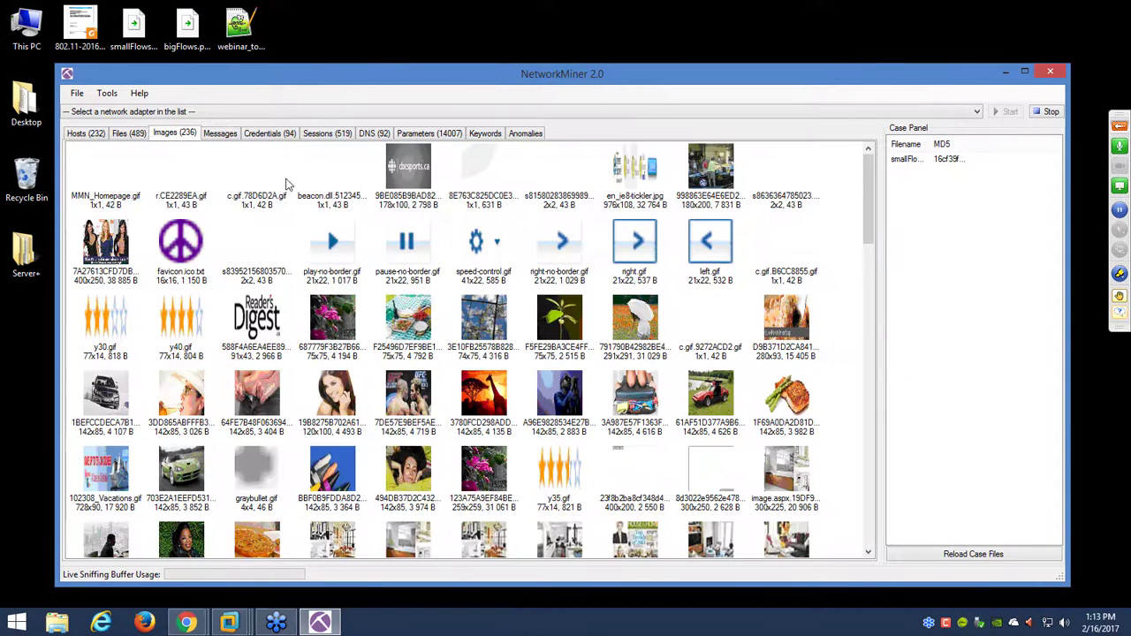
{"action": "mouse_move", "coordinate": [575, 291]}
{"action": "left_click", "coordinate": [873, 325]}
{"action": "mouse_move", "coordinate": [872, 331]}
{"action": "left_mouse_down"}
{"action": "mouse_move", "coordinate": [870, 360]}
{"action": "mouse_move", "coordinate": [870, 343]}
{"action": "left_mouse_up"}
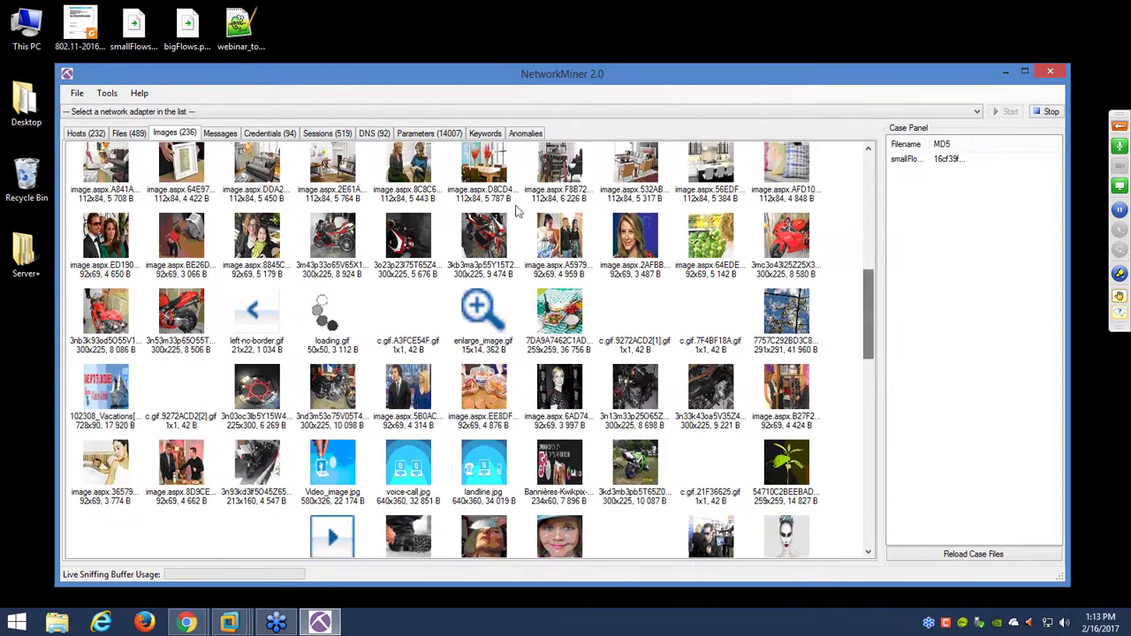
- View the credentials, sessions and DNS queries extracted from the capture
{"action": "left_click", "coordinate": [263, 133]}
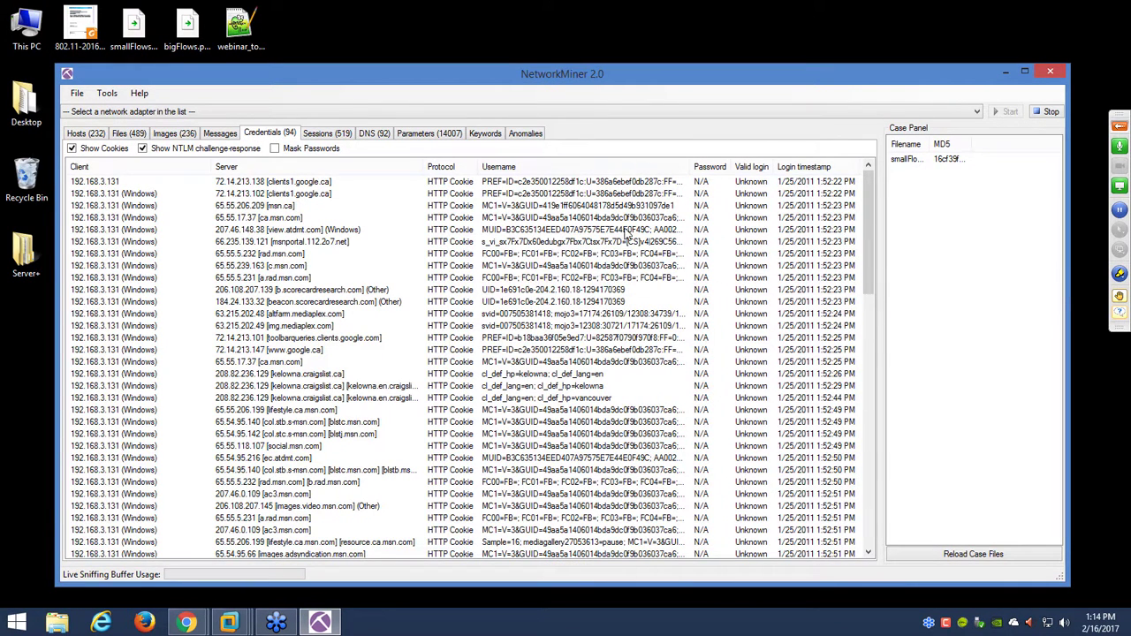
{"action": "left_click", "coordinate": [318, 134]}
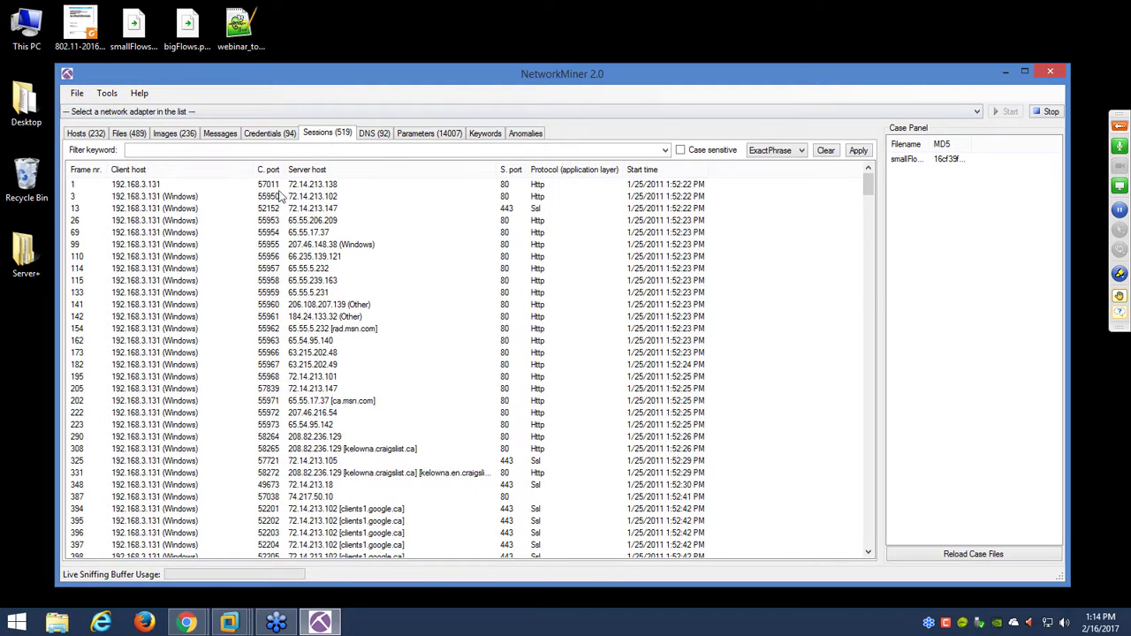
{"action": "left_click", "coordinate": [372, 134]}
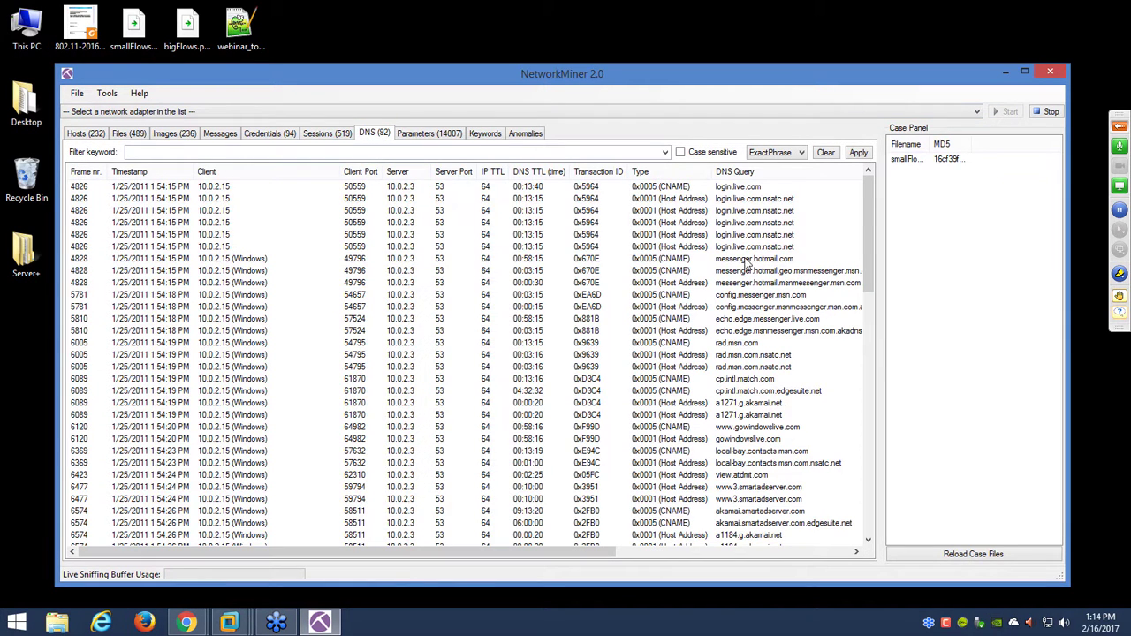
- View the extracted parameters and select the first GET entry from frame 1
{"action": "left_click", "coordinate": [436, 135]}
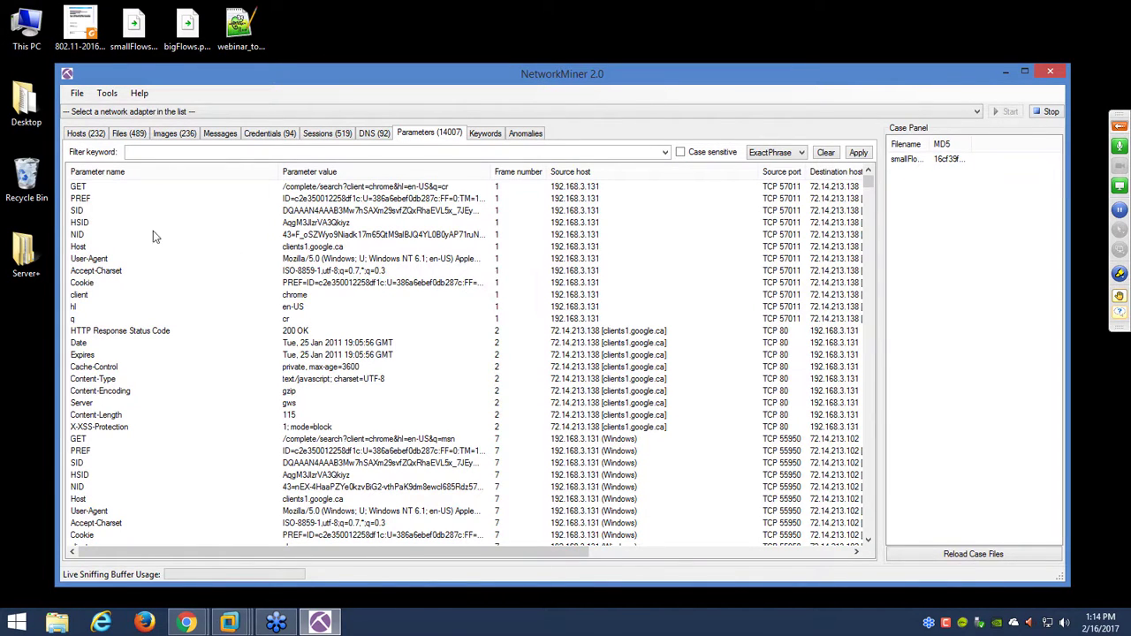
{"action": "left_click", "coordinate": [81, 189]}
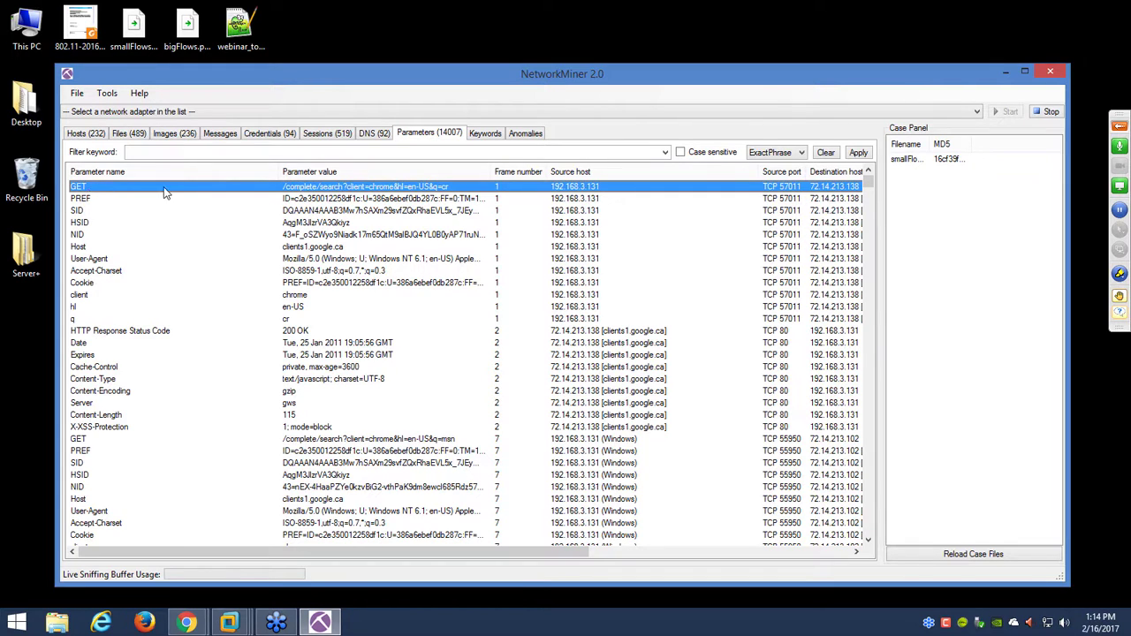
- Select the GET entry from frame 7 in the extracted parameters and return to the list of hosts
{"action": "left_click", "coordinate": [92, 442]}
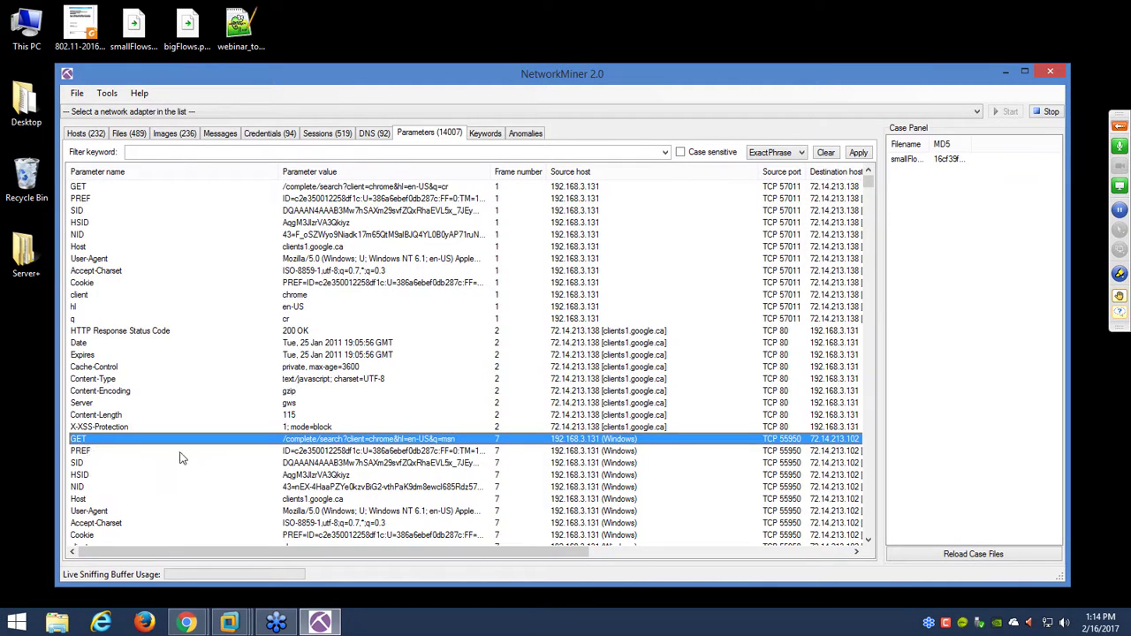
{"action": "left_click", "coordinate": [89, 133]}
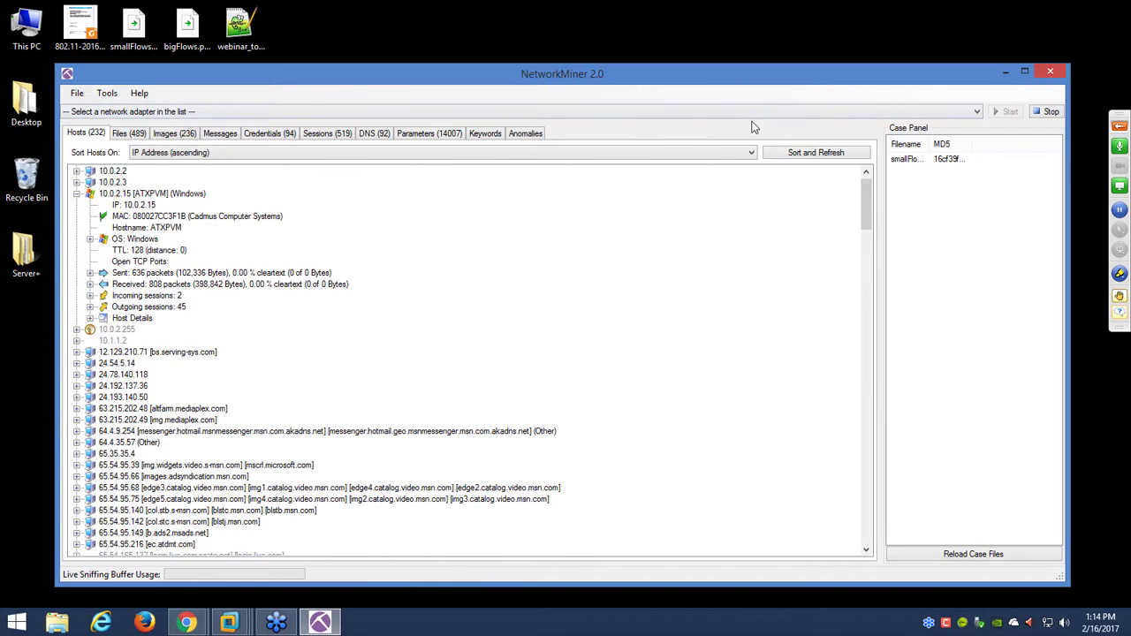
{"action": "left_click_drag", "start_coordinate": [575, 78], "coordinate": [596, 51]}
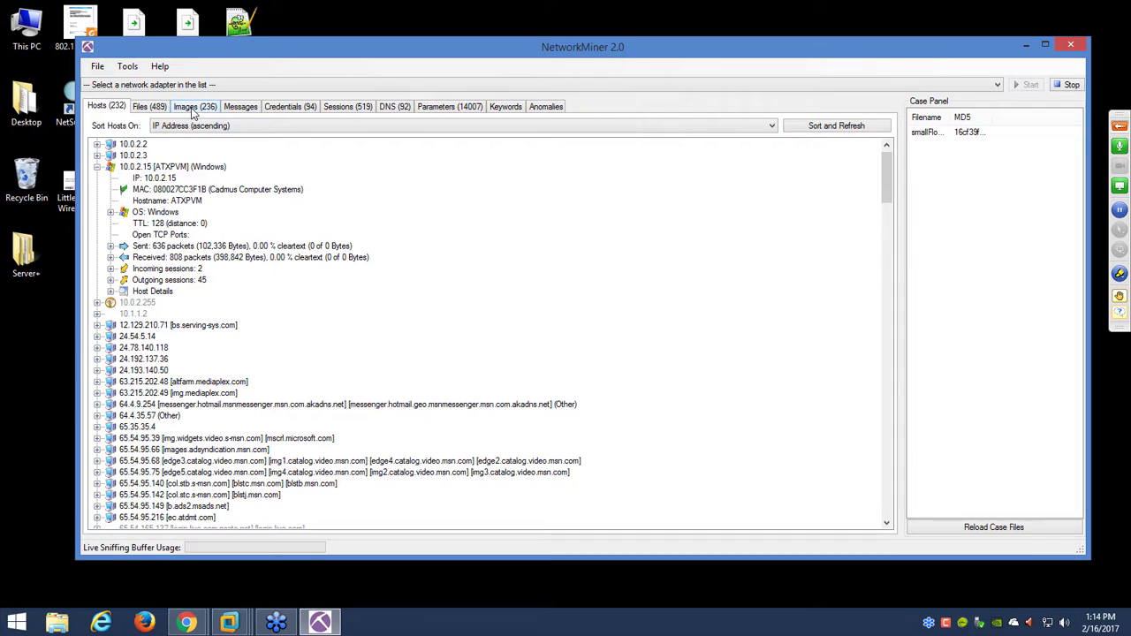
- Load bigFlows.pcap from the Desktop into the case and stop the loading before it completes
{"action": "left_click", "coordinate": [97, 67]}
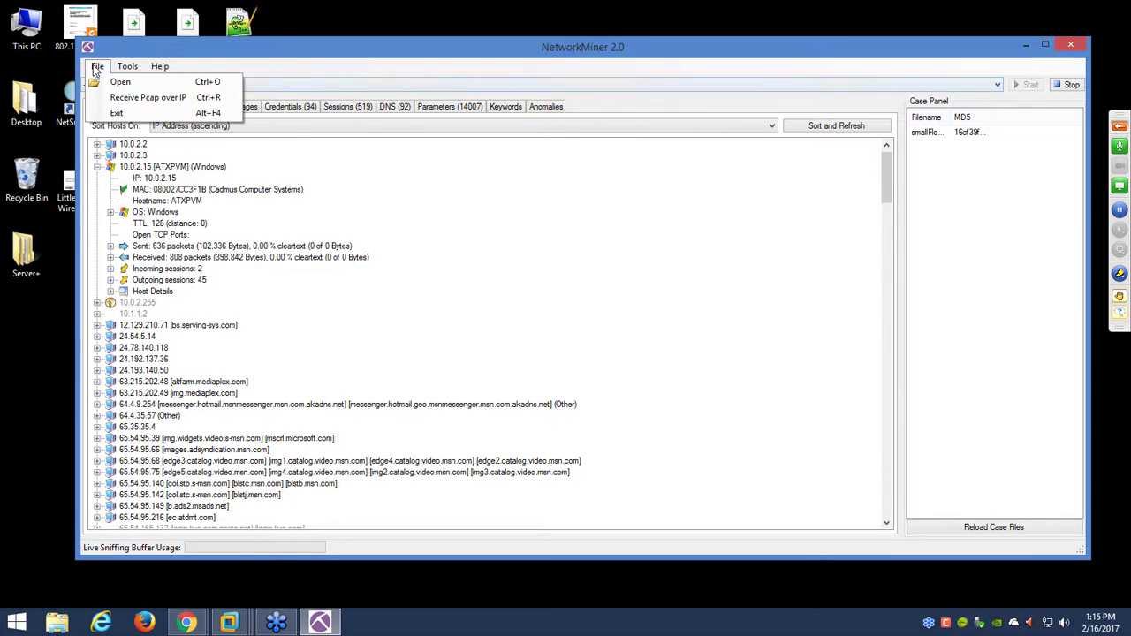
{"action": "left_click", "coordinate": [114, 79]}
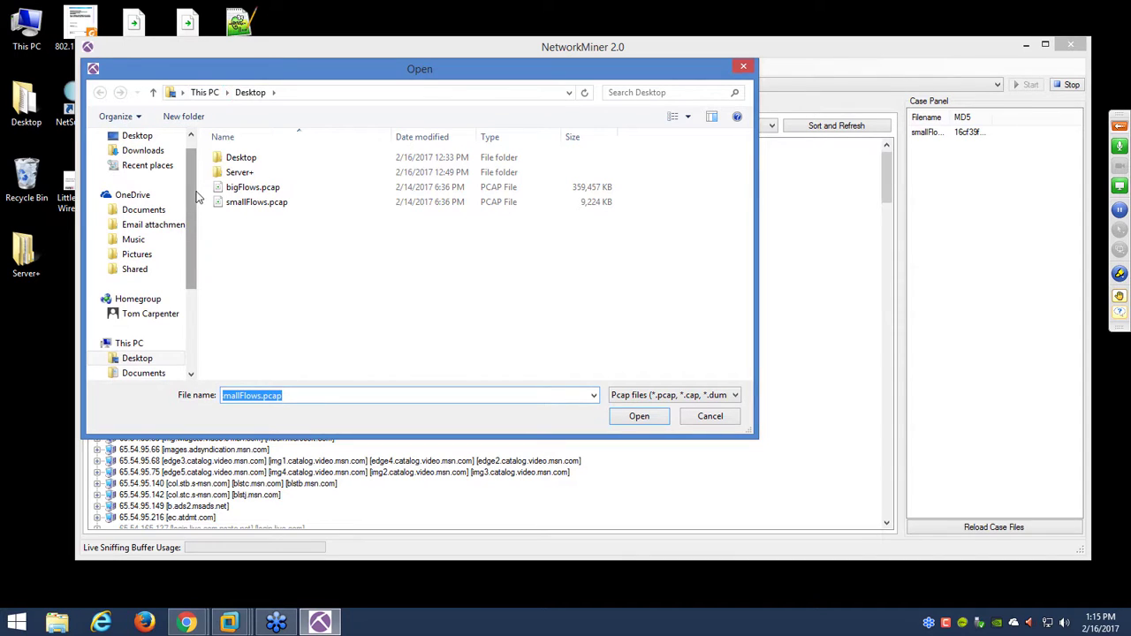
{"action": "scroll", "coordinate": [198, 195], "scroll_direction": "up", "scroll_amount": 1}
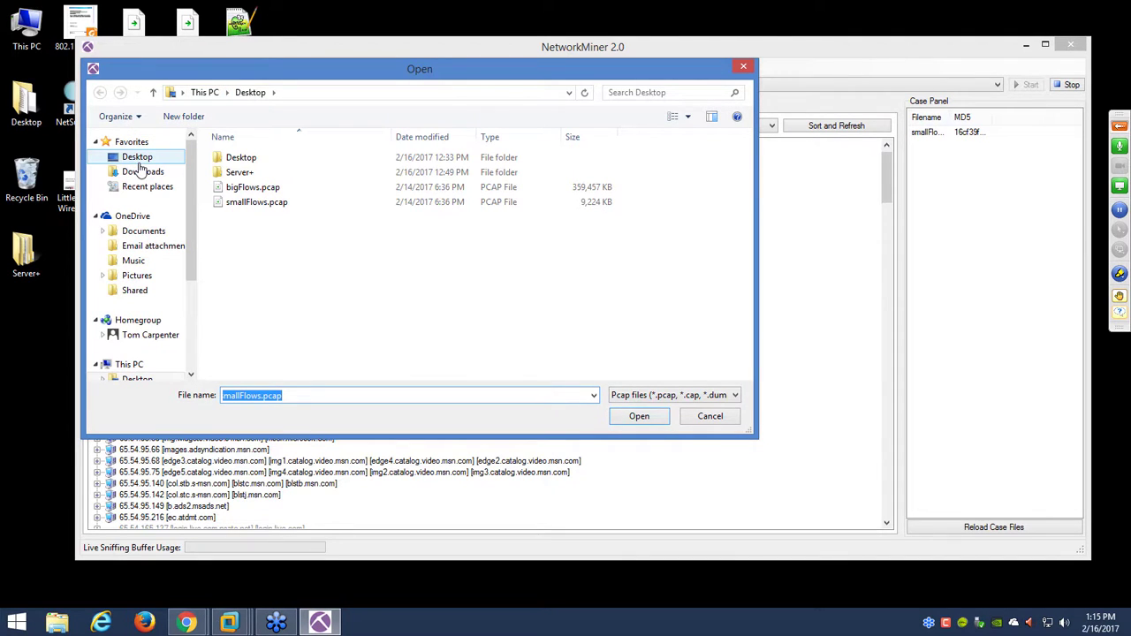
{"action": "left_click", "coordinate": [137, 159]}
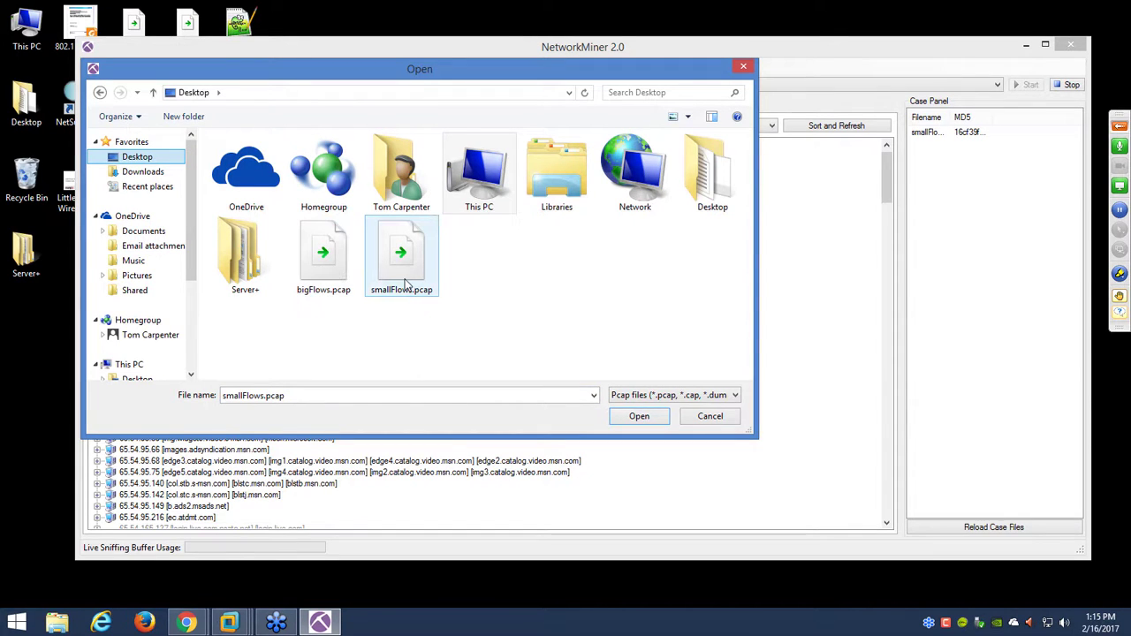
{"action": "left_click", "coordinate": [322, 275]}
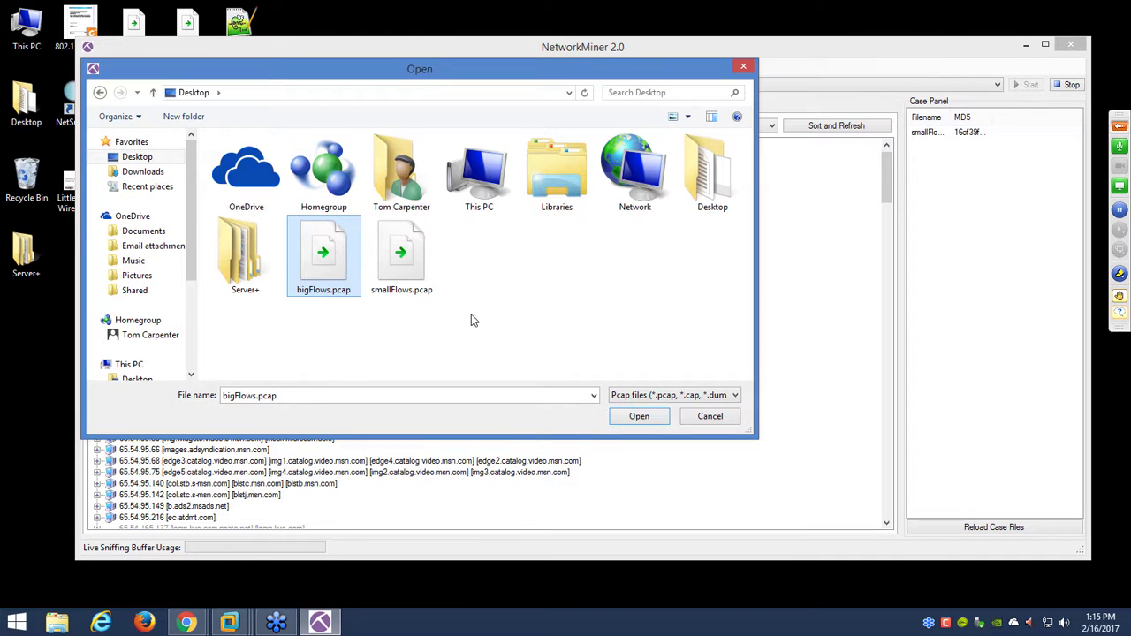
{"action": "left_click", "coordinate": [642, 416]}
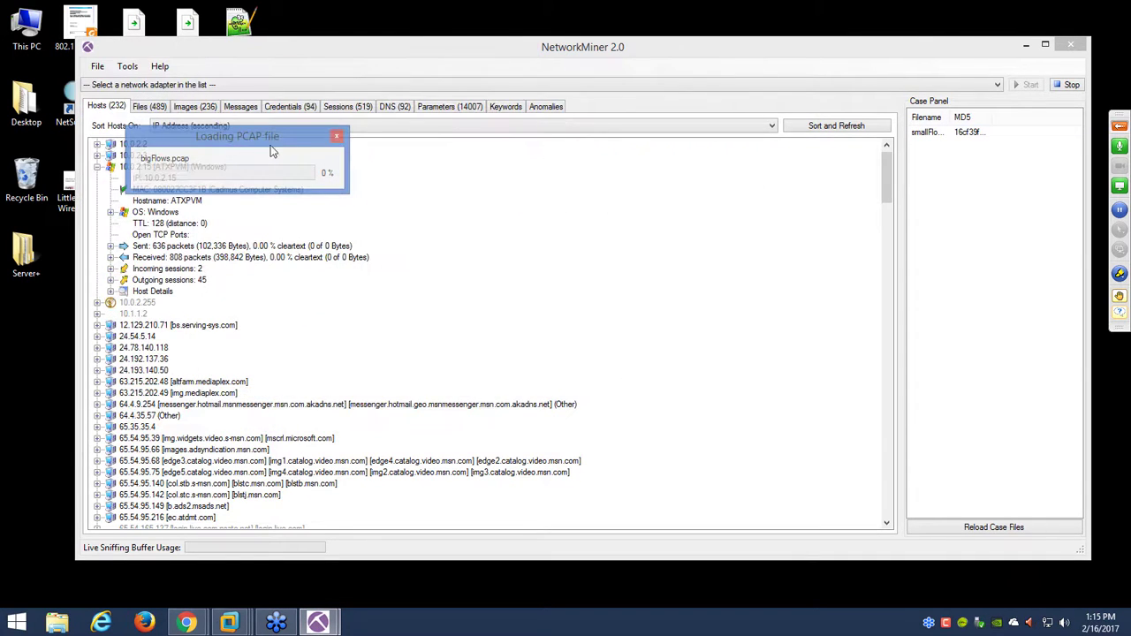
{"action": "left_click_drag", "start_coordinate": [270, 145], "coordinate": [521, 153]}
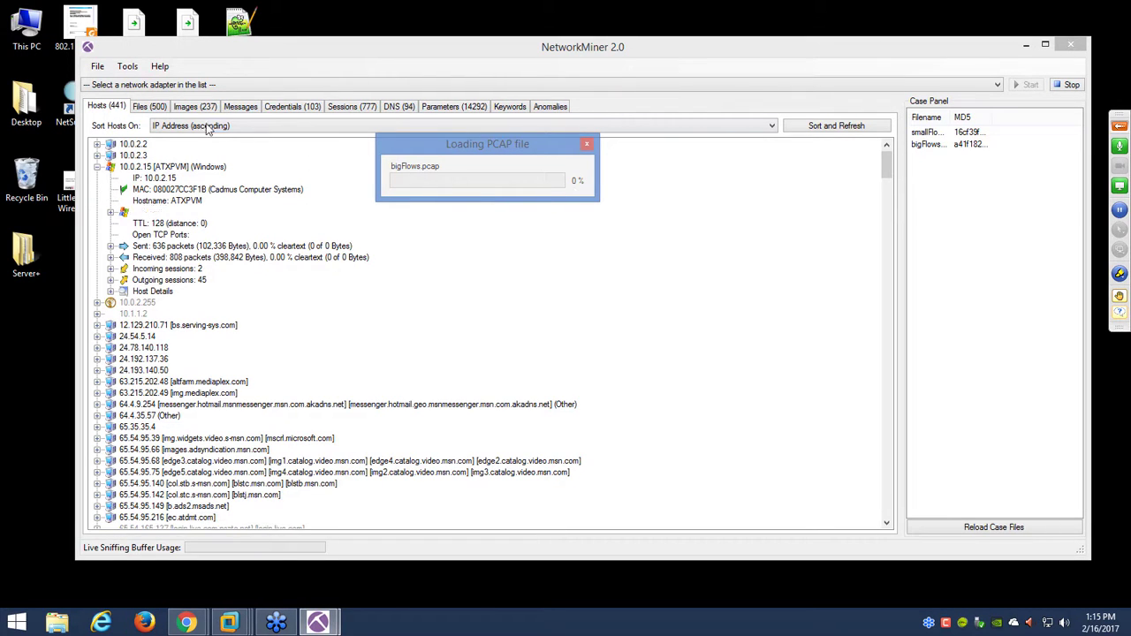
{"action": "left_click", "coordinate": [586, 144]}
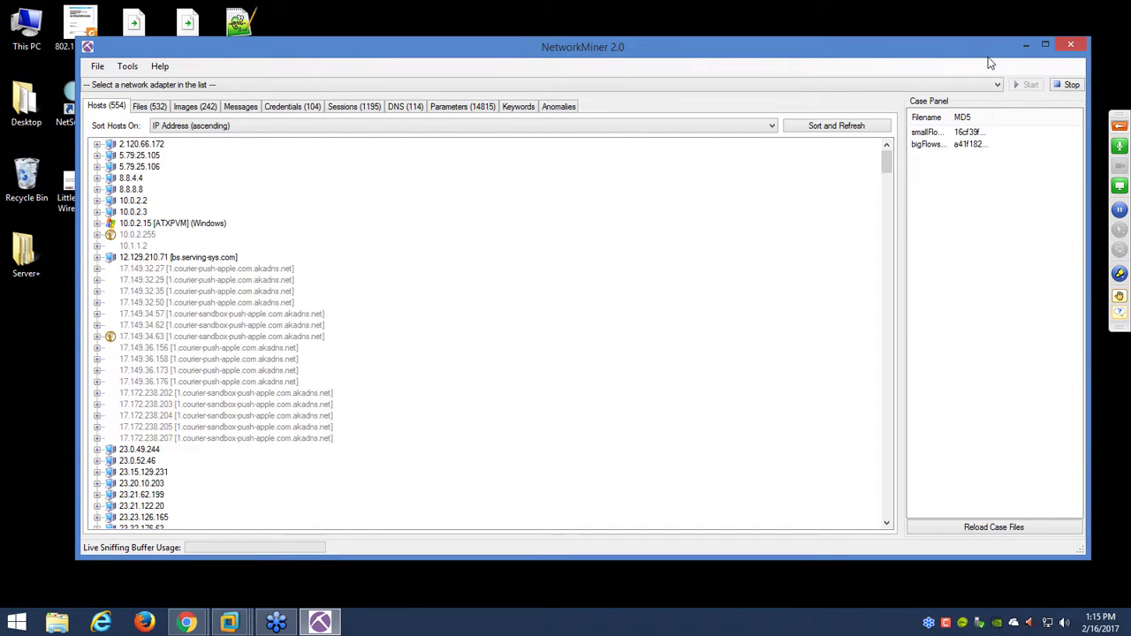
- Close NetworkMiner and launch Device Monitoring Studio from the desktop
{"action": "left_click", "coordinate": [1071, 46]}
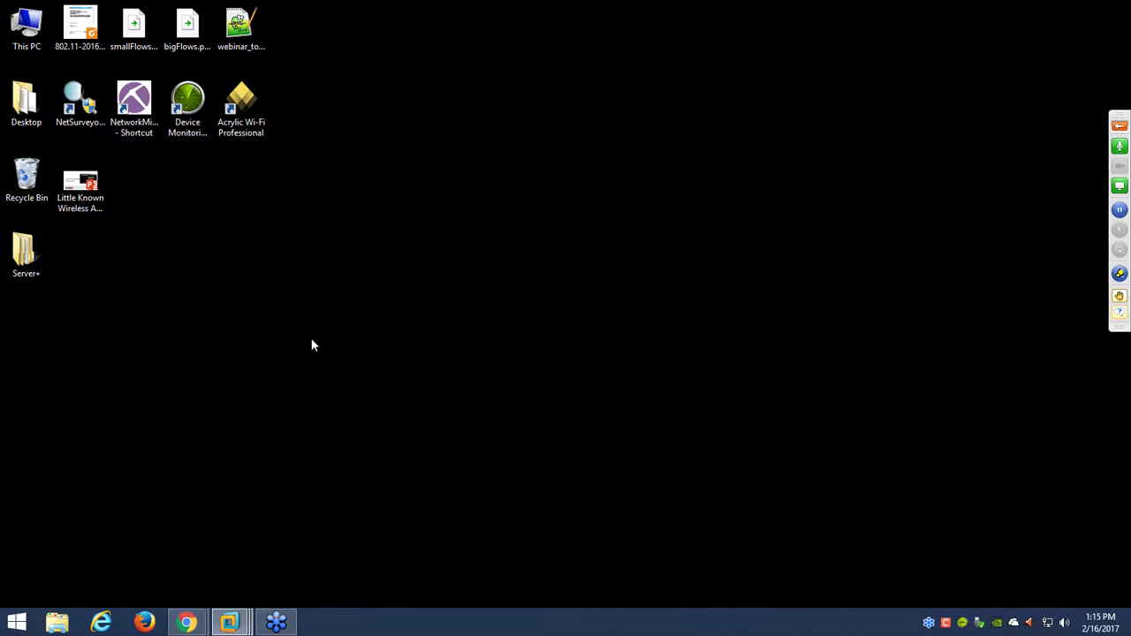
{"action": "left_click", "coordinate": [185, 120]}
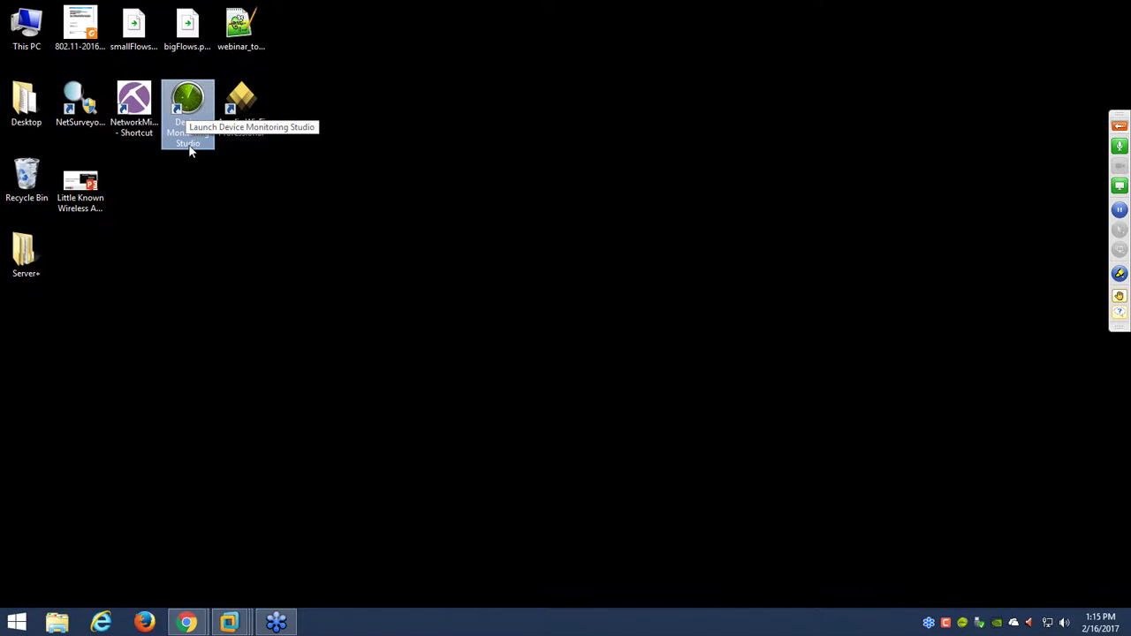
{"action": "double_click", "coordinate": [189, 147]}
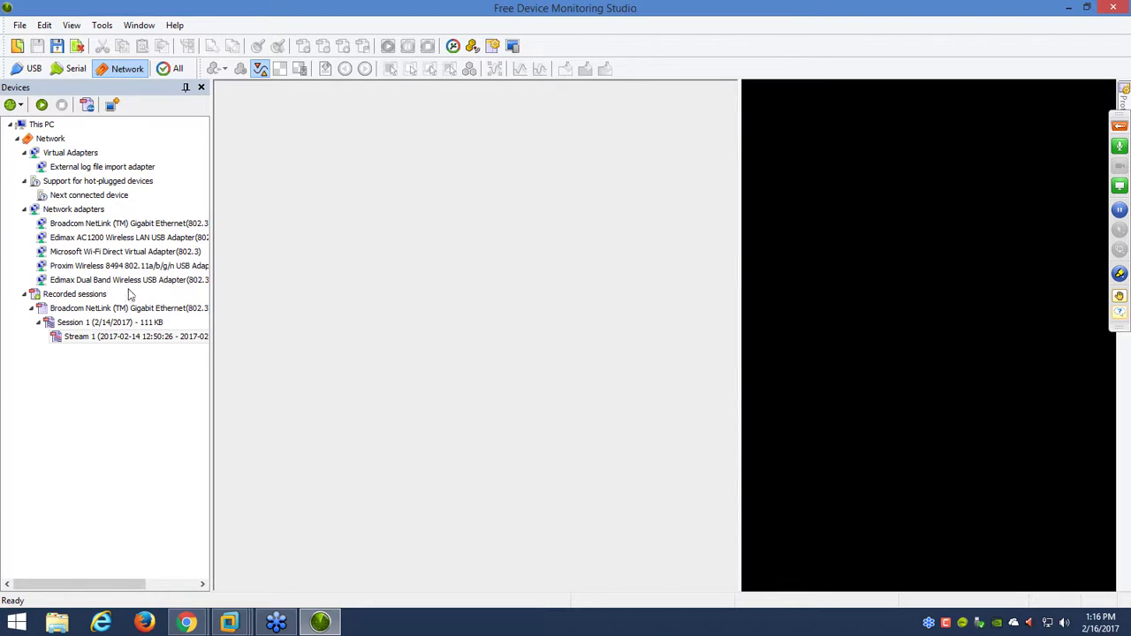
- Open the configuration of a new monitoring session for the Broadcom NetLink Gigabit Ethernet adapter
{"action": "mouse_move", "coordinate": [133, 237]}
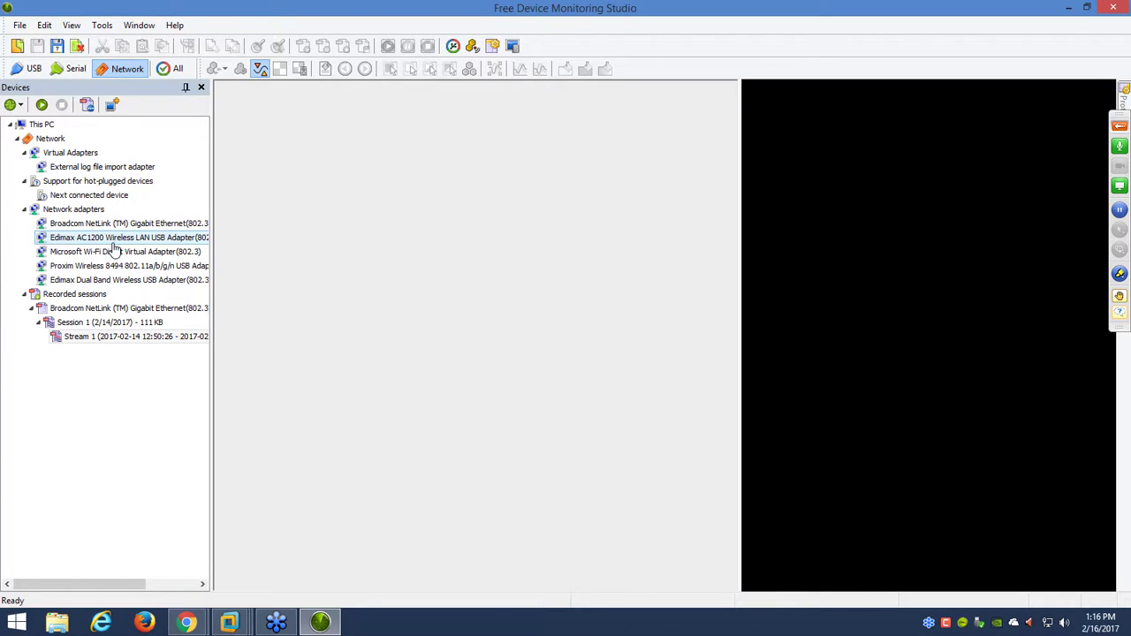
{"action": "mouse_move", "coordinate": [113, 247]}
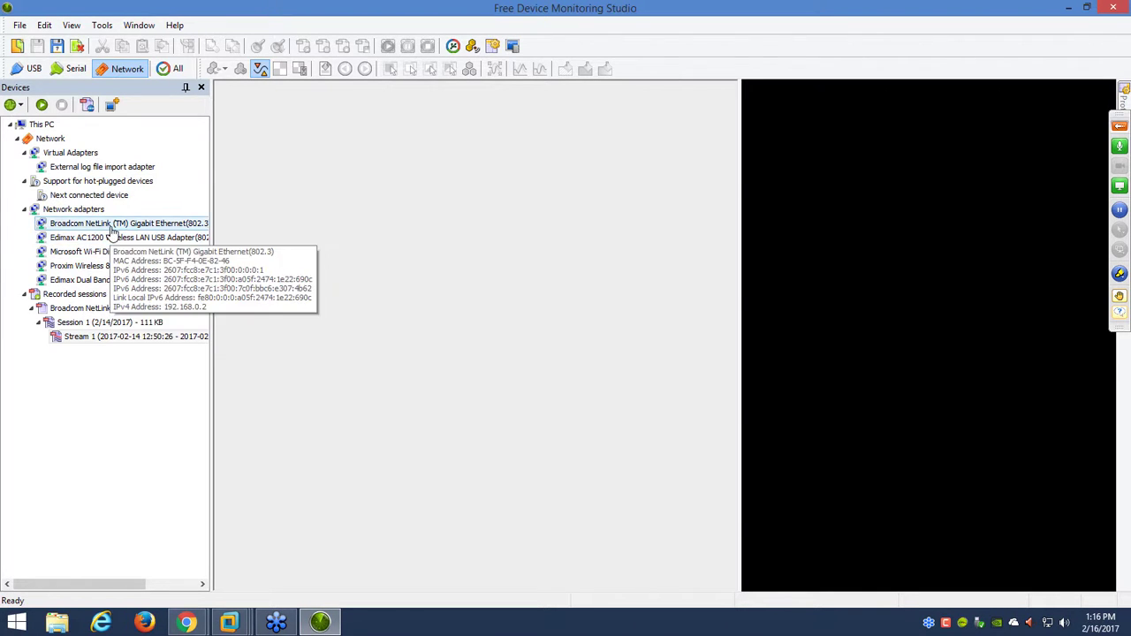
{"action": "left_click", "coordinate": [112, 228]}
{"action": "right_click", "coordinate": [118, 233]}
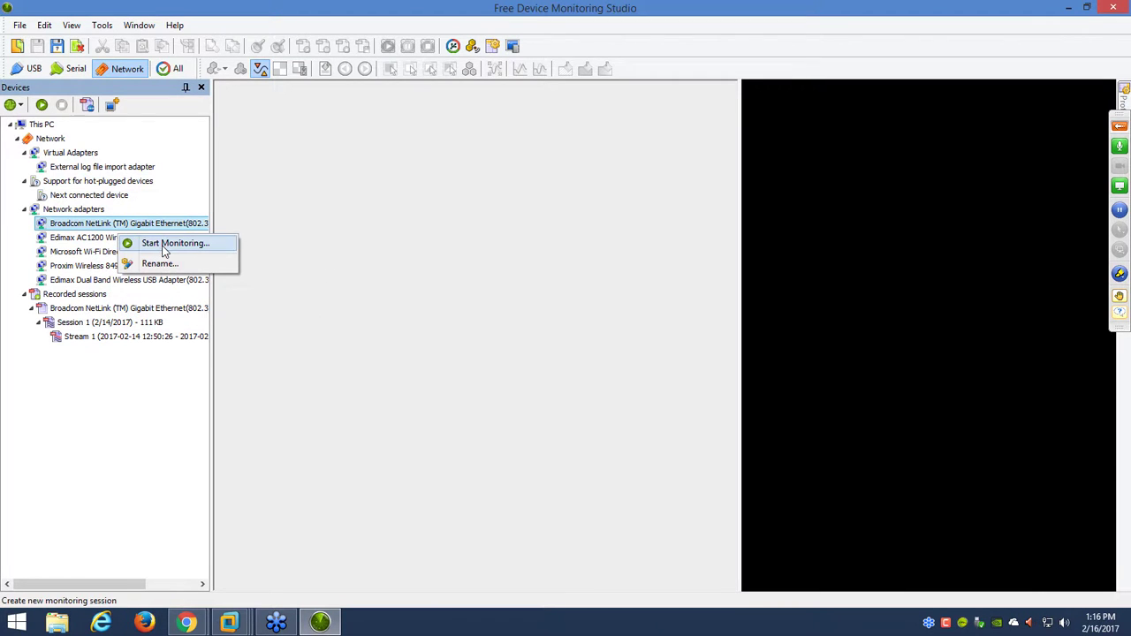
{"action": "left_click", "coordinate": [163, 250]}
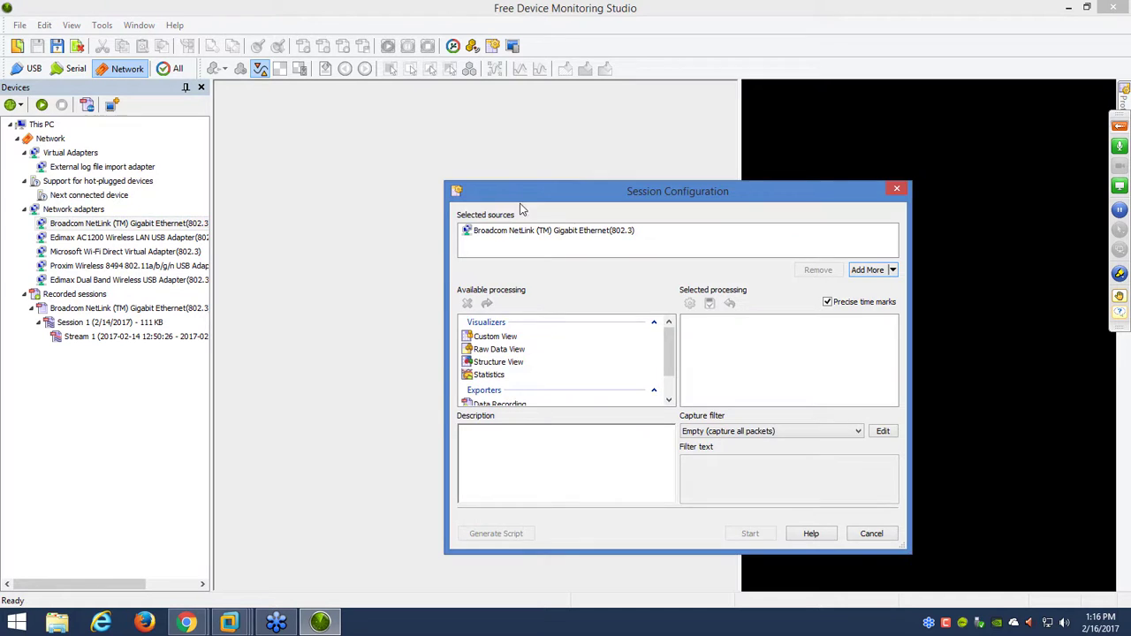
{"action": "left_click_drag", "start_coordinate": [520, 201], "coordinate": [378, 137]}
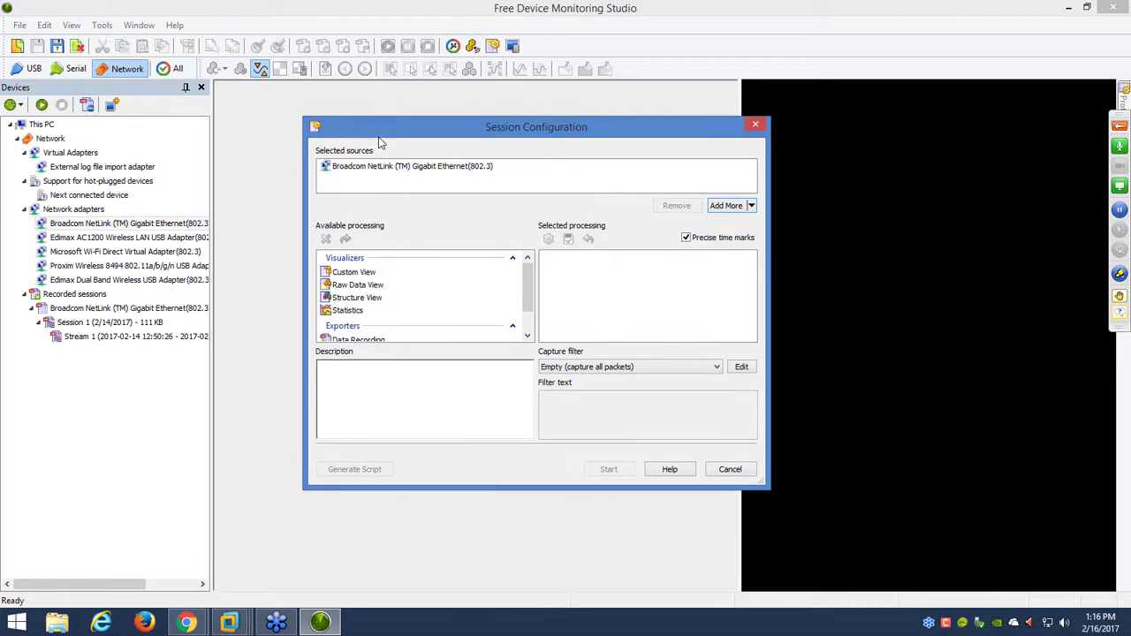
- Add Raw Data View, Structure View and Statistics as the session's processing and start monitoring
{"action": "double_click", "coordinate": [371, 285]}
{"action": "left_click", "coordinate": [369, 298]}
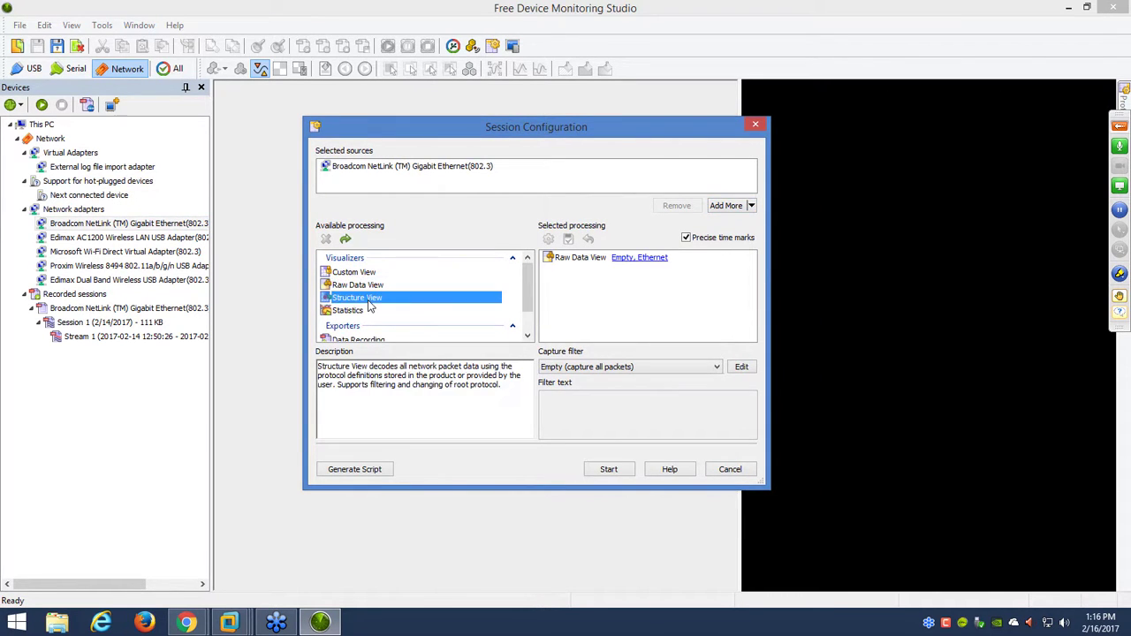
{"action": "double_click", "coordinate": [367, 300]}
{"action": "double_click", "coordinate": [358, 311]}
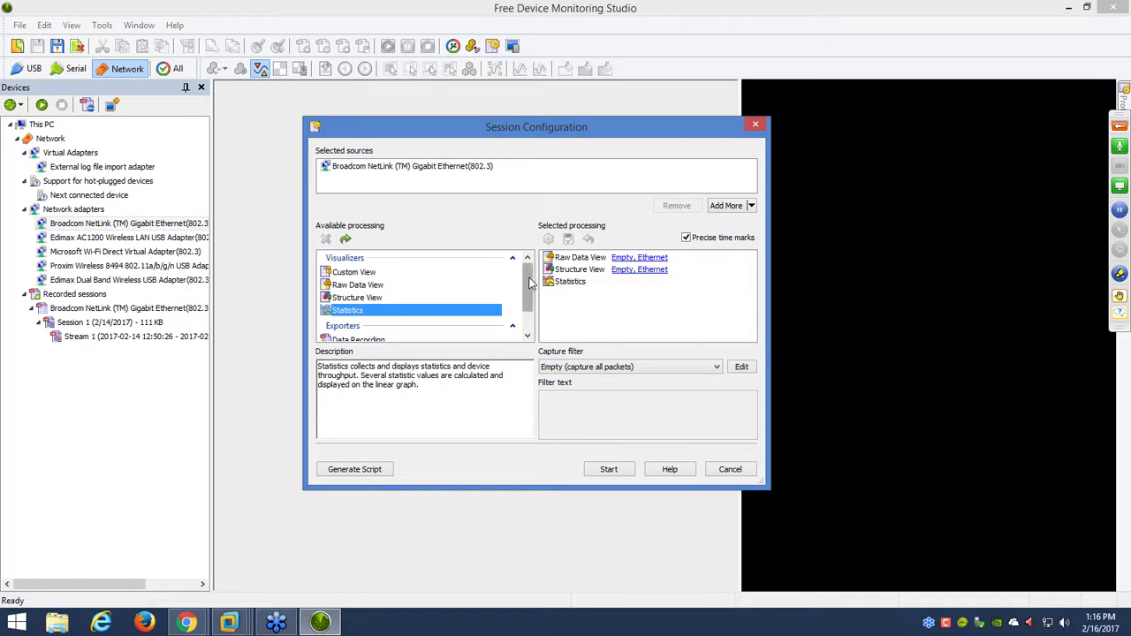
{"action": "scroll", "coordinate": [530, 283], "scroll_direction": "down", "scroll_amount": 2}
{"action": "scroll", "coordinate": [524, 273], "scroll_direction": "up", "scroll_amount": 2}
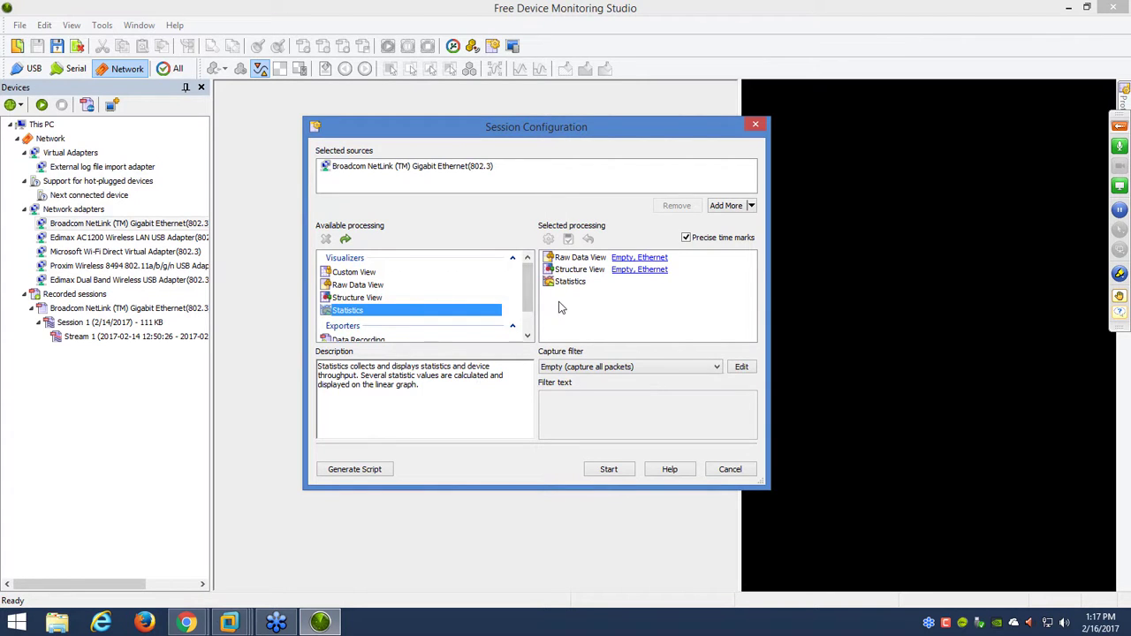
{"action": "left_click", "coordinate": [608, 471]}
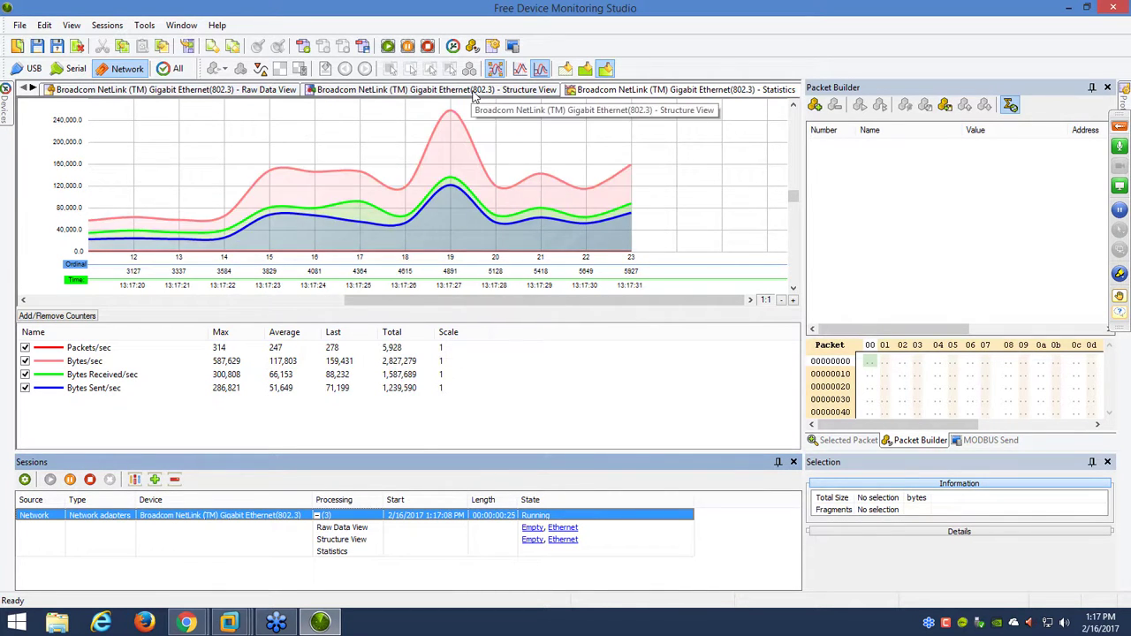
- In the Structure View, expand Ethernet packet 7835 through its ip4 and udp levels to the packet bytes
{"action": "left_click", "coordinate": [426, 92]}
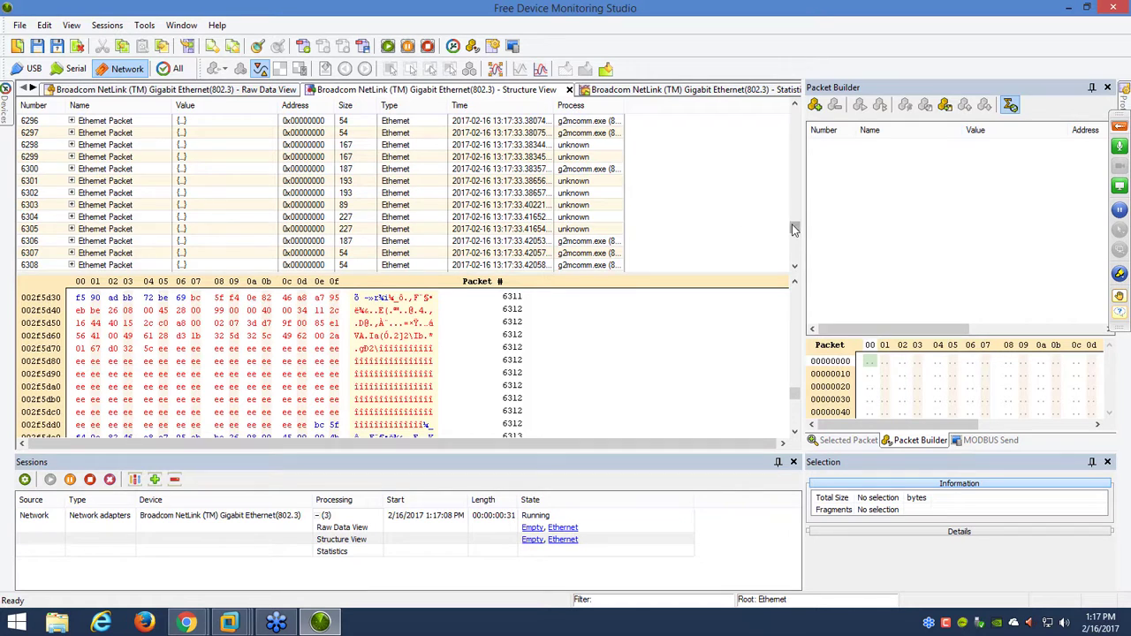
{"action": "scroll", "coordinate": [234, 234], "scroll_direction": "down", "scroll_amount": 20}
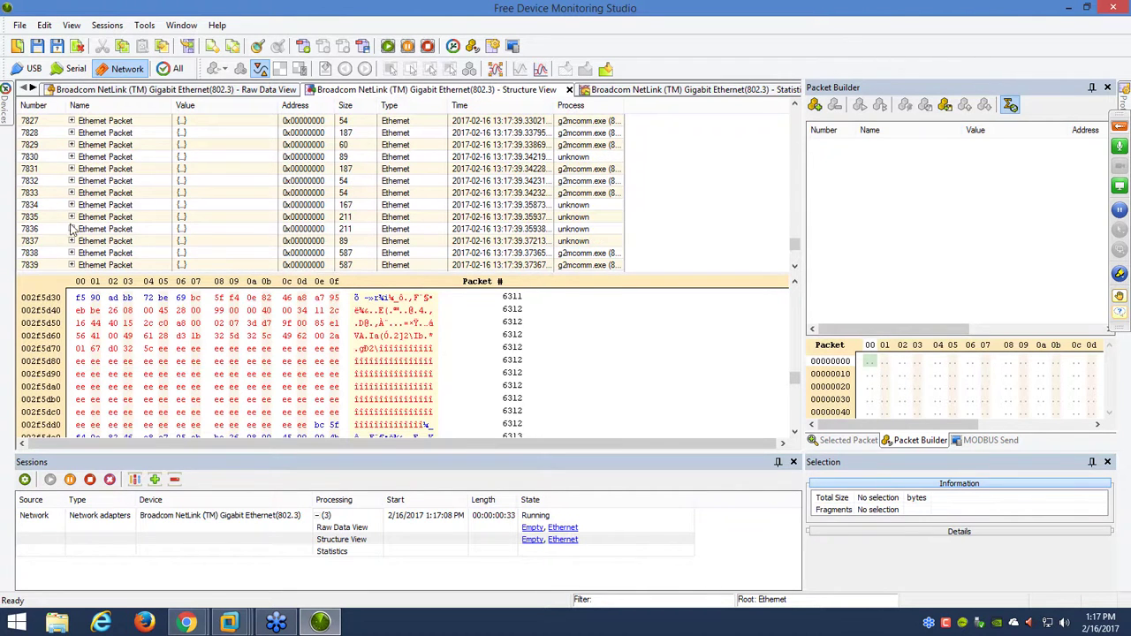
{"action": "left_click", "coordinate": [72, 217]}
{"action": "scroll", "coordinate": [129, 230], "scroll_direction": "down", "scroll_amount": 1}
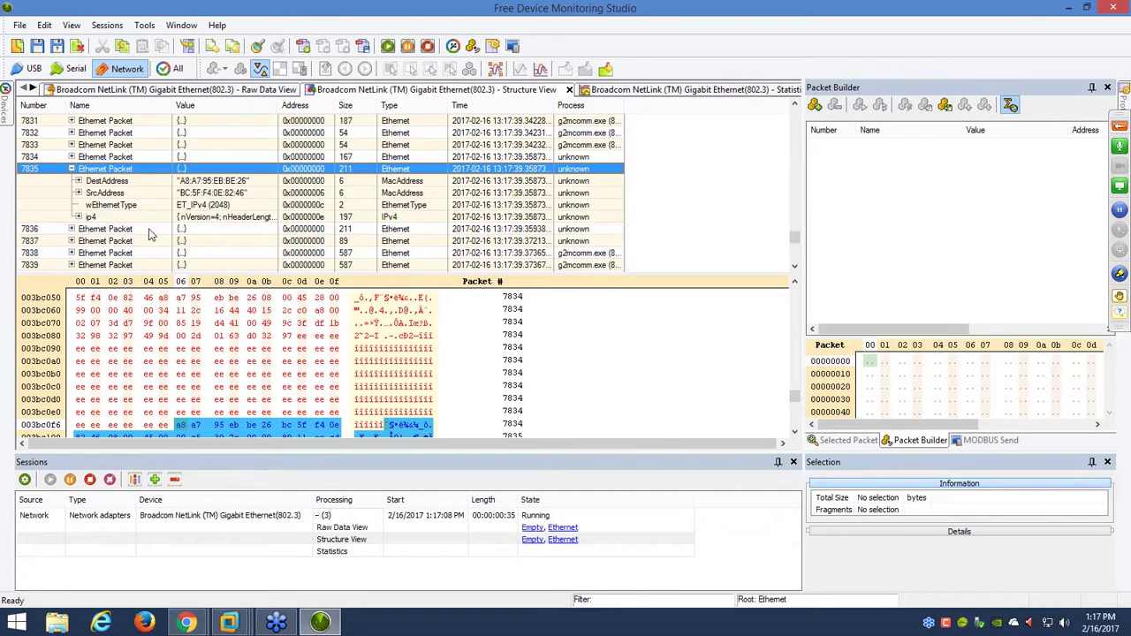
{"action": "left_click", "coordinate": [78, 217]}
{"action": "scroll", "coordinate": [158, 228], "scroll_direction": "down", "scroll_amount": 6}
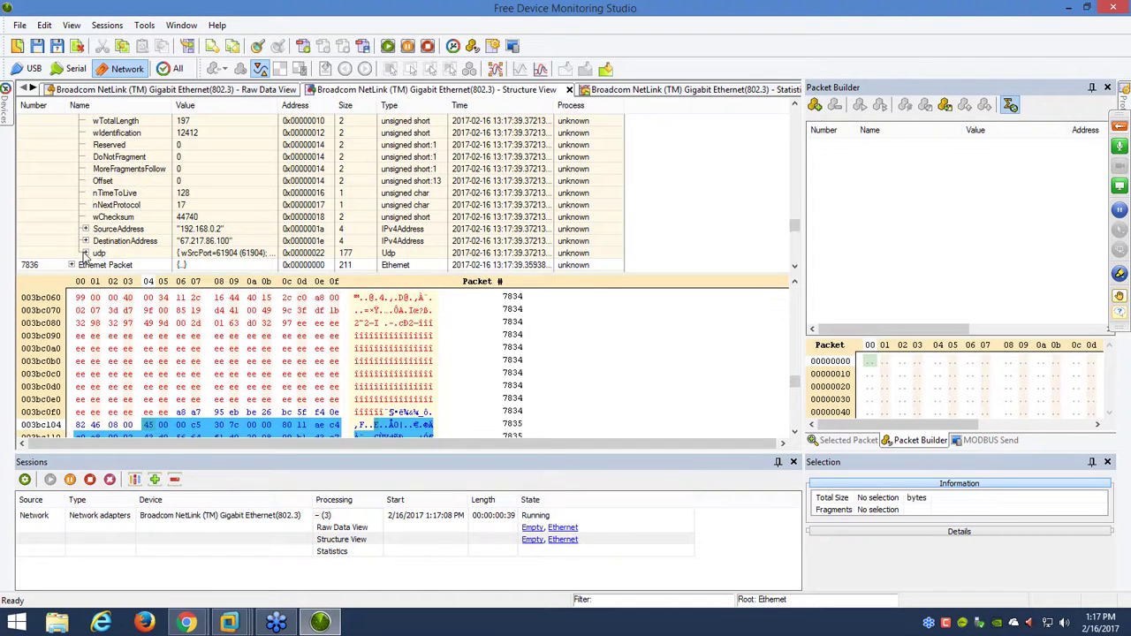
{"action": "left_click", "coordinate": [85, 254]}
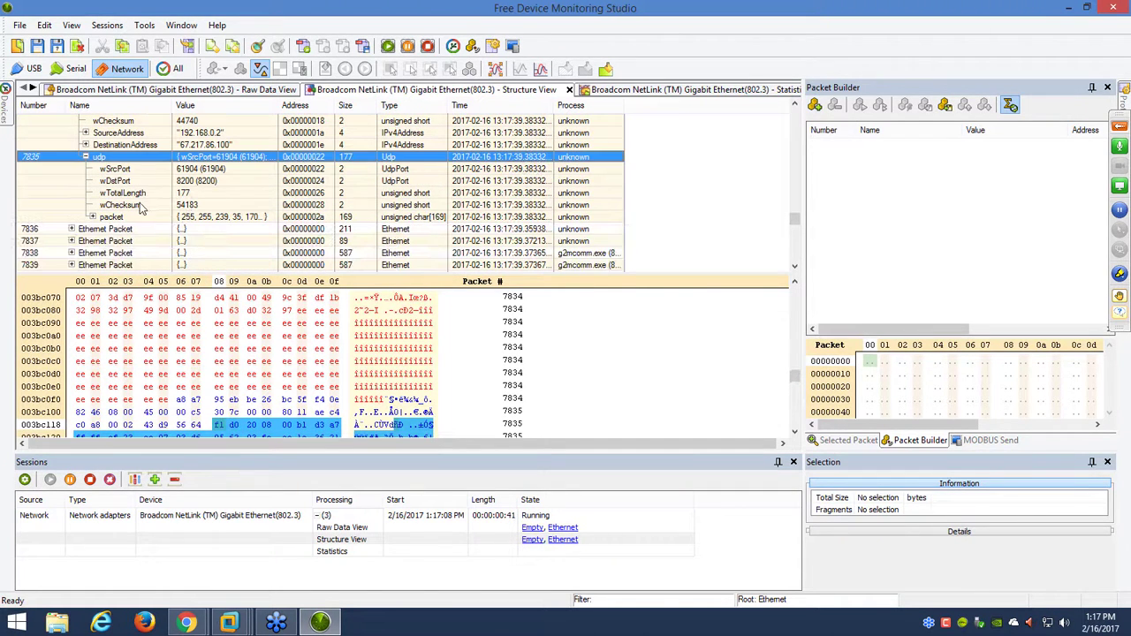
{"action": "left_click", "coordinate": [91, 217]}
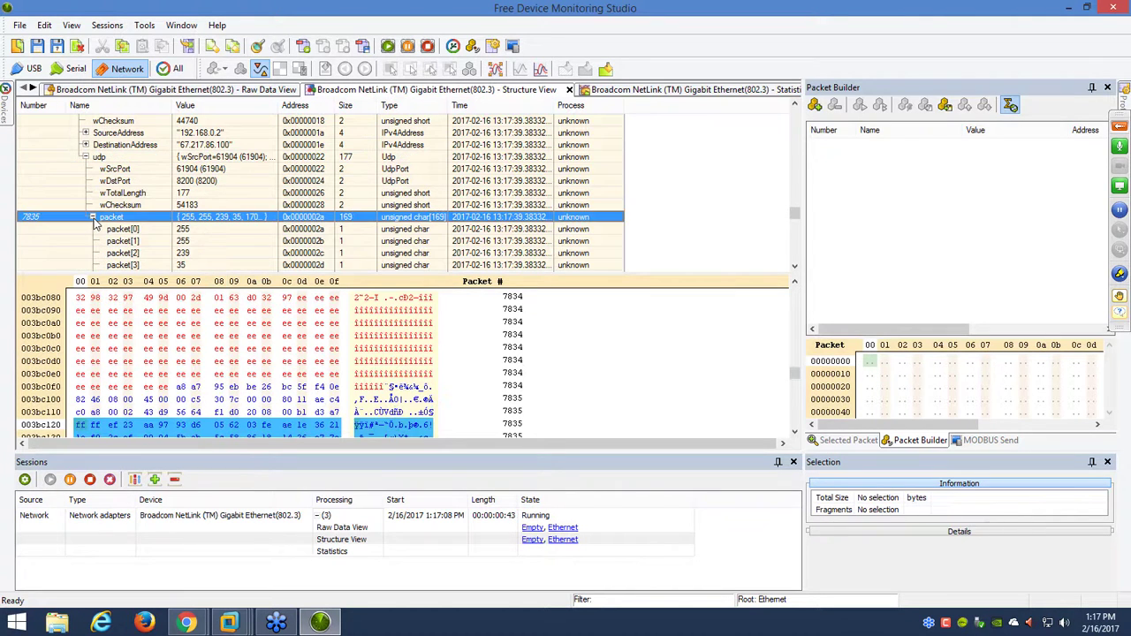
- Review the decoded fields of packet 7835 and collapse its structure
{"action": "scroll", "coordinate": [252, 245], "scroll_direction": "down", "scroll_amount": 2}
{"action": "scroll", "coordinate": [251, 246], "scroll_direction": "up", "scroll_amount": 3}
{"action": "scroll", "coordinate": [493, 216], "scroll_direction": "up", "scroll_amount": 4}
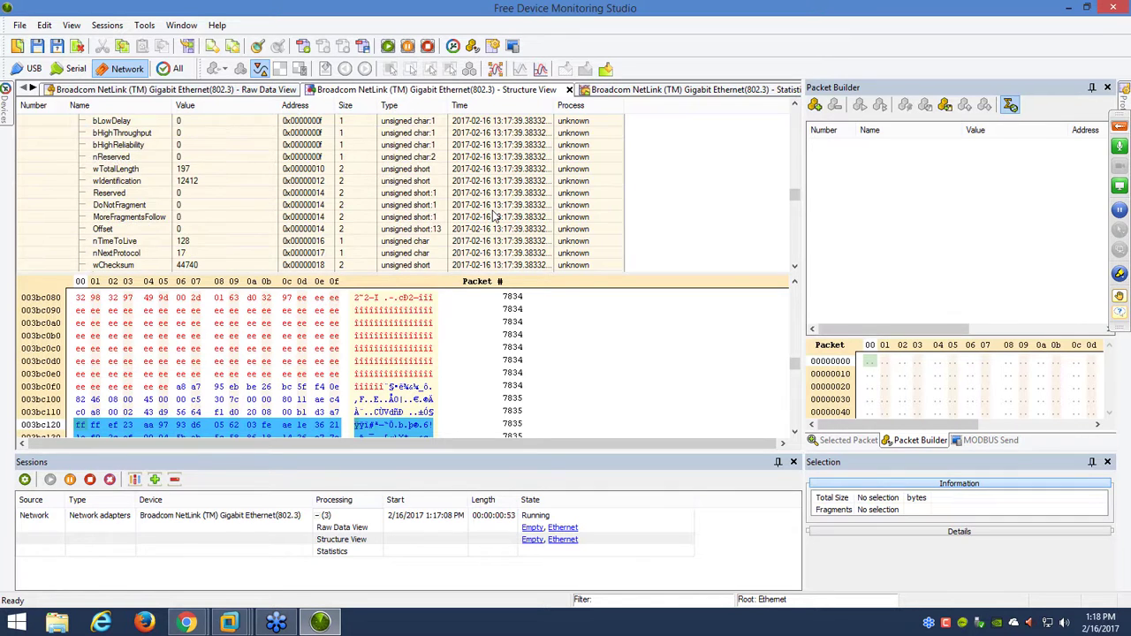
{"action": "scroll", "coordinate": [493, 216], "scroll_direction": "up", "scroll_amount": 6}
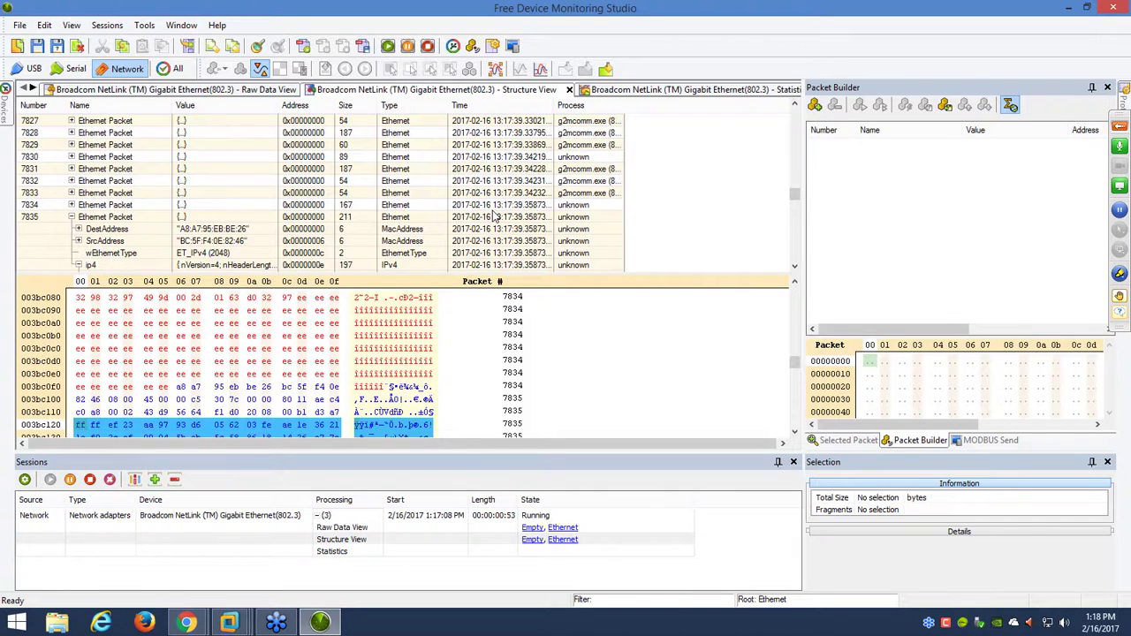
{"action": "left_click", "coordinate": [70, 217]}
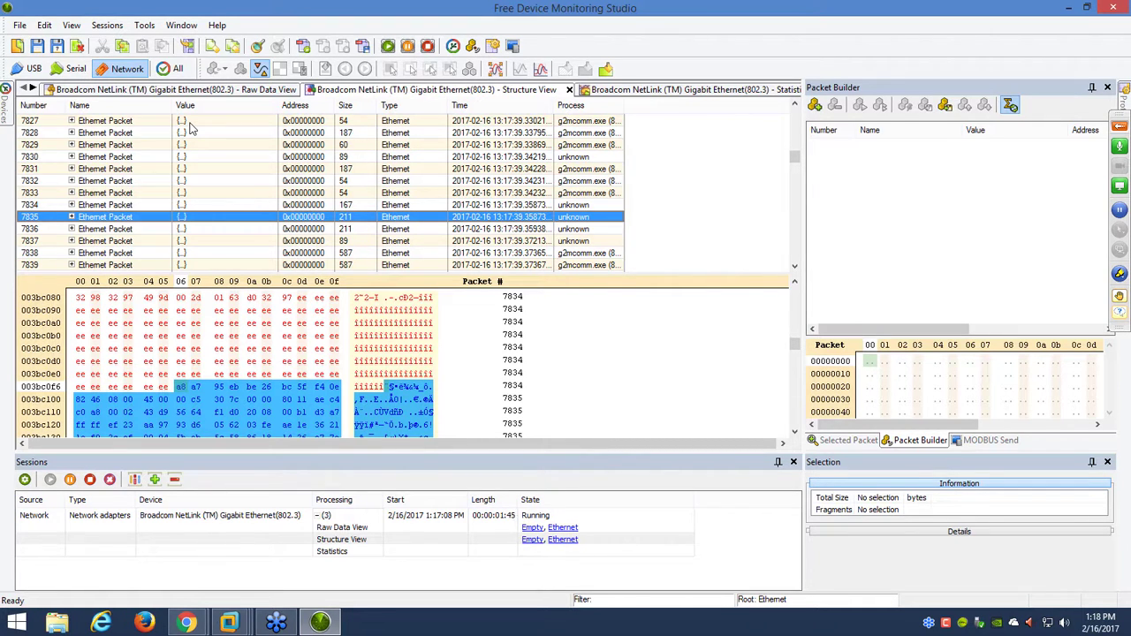
- View the raw data of the Broadcom session and examine the most recent read packets
{"action": "left_click", "coordinate": [149, 90]}
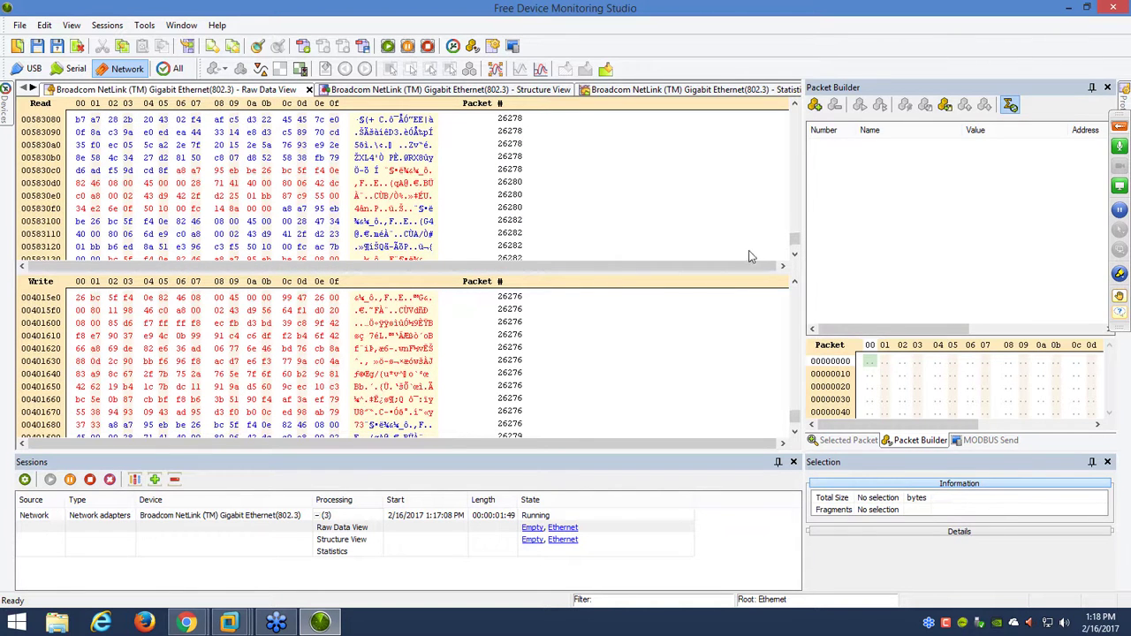
{"action": "left_click_drag", "start_coordinate": [795, 241], "coordinate": [795, 255]}
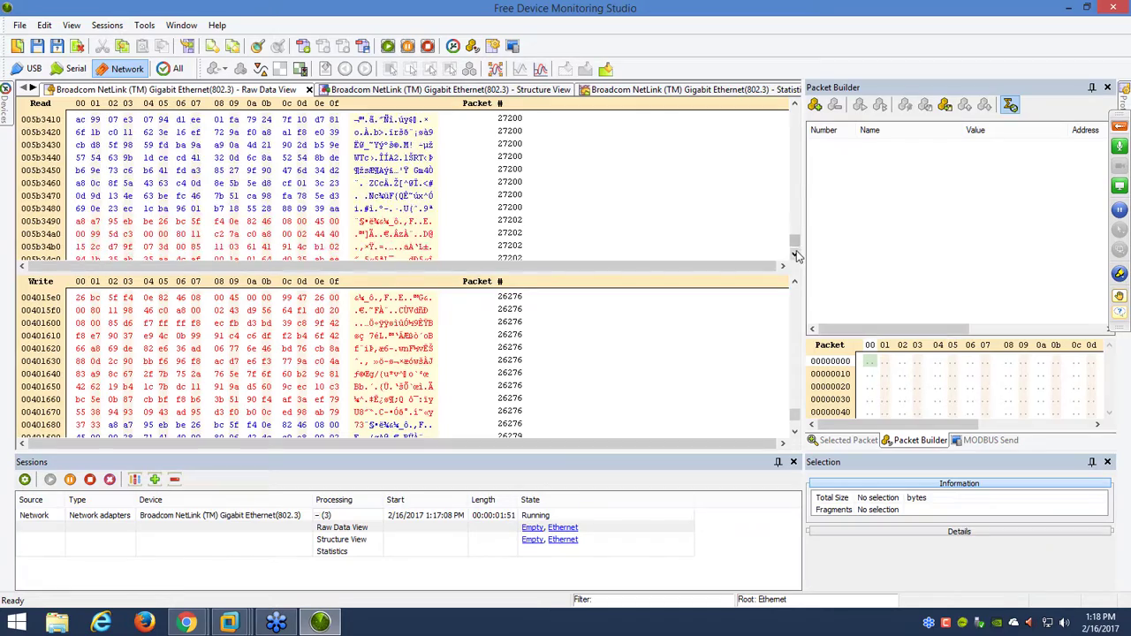
{"action": "scroll", "coordinate": [795, 254], "scroll_direction": "down", "scroll_amount": 6}
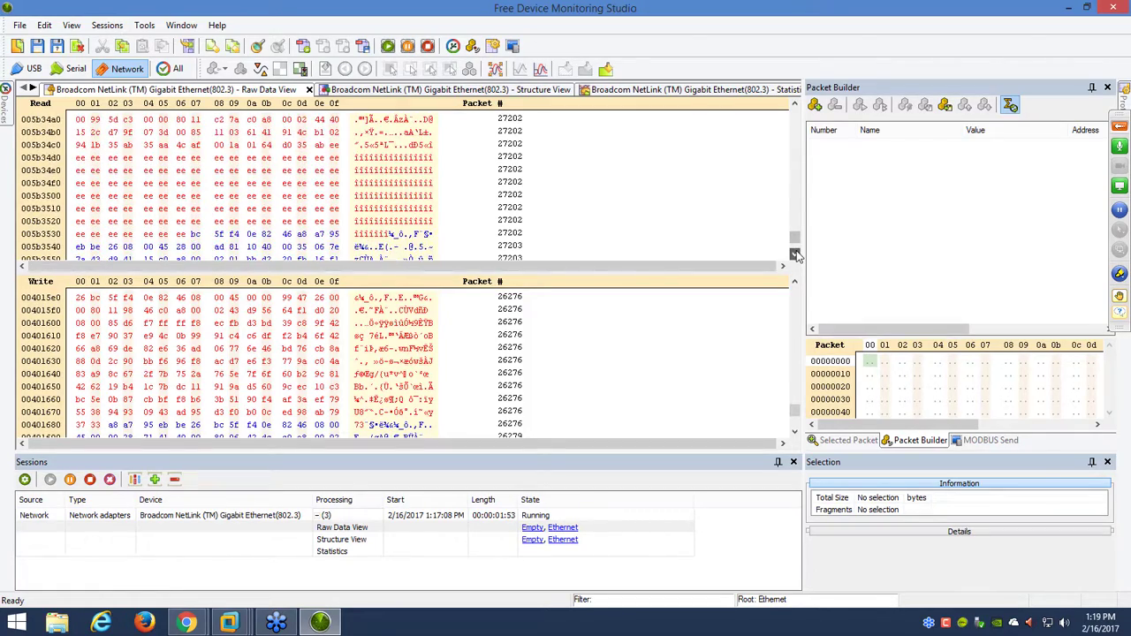
- Examine the newer read packets further down in the Raw Data View
{"action": "scroll", "coordinate": [795, 254], "scroll_direction": "down", "scroll_amount": 10}
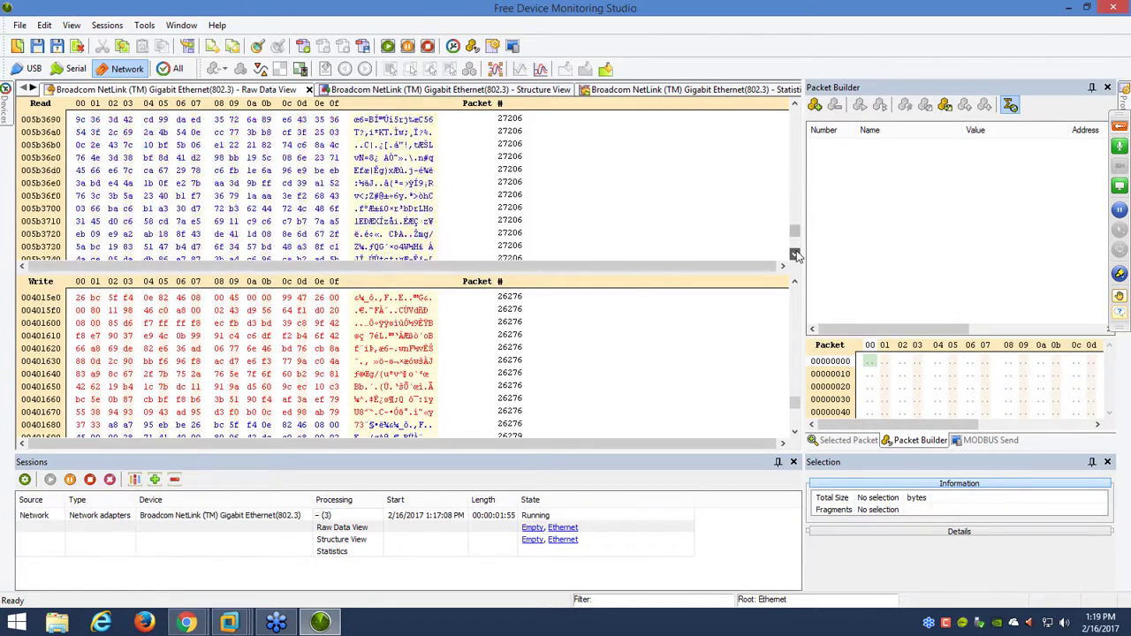
{"action": "scroll", "coordinate": [795, 254], "scroll_direction": "down", "scroll_amount": 10}
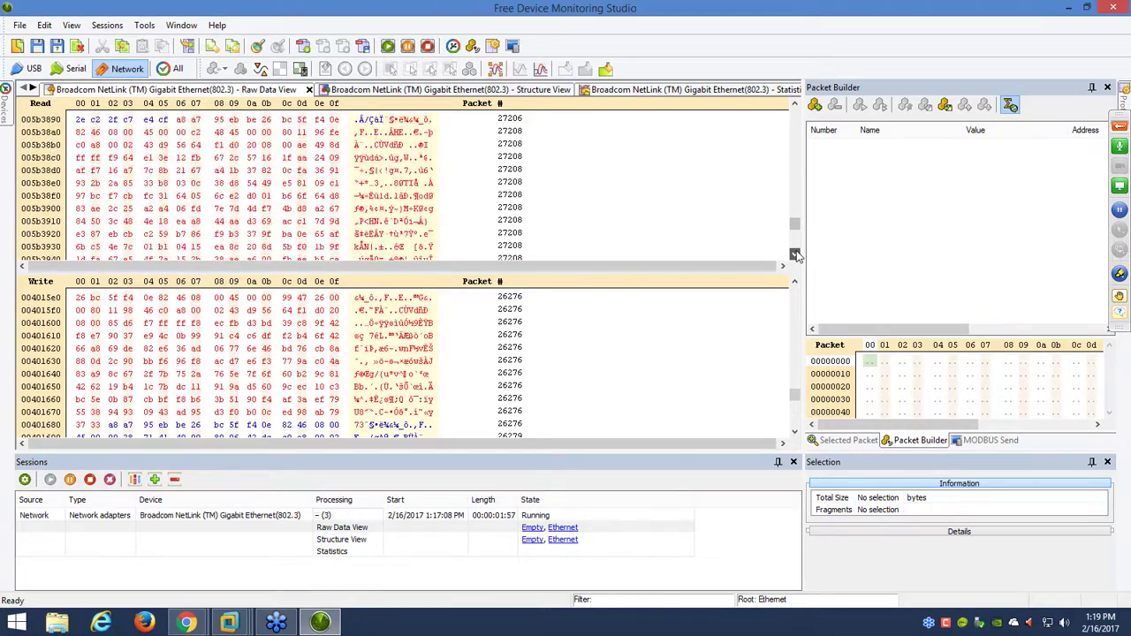
{"action": "scroll", "coordinate": [795, 255], "scroll_direction": "down", "scroll_amount": 10}
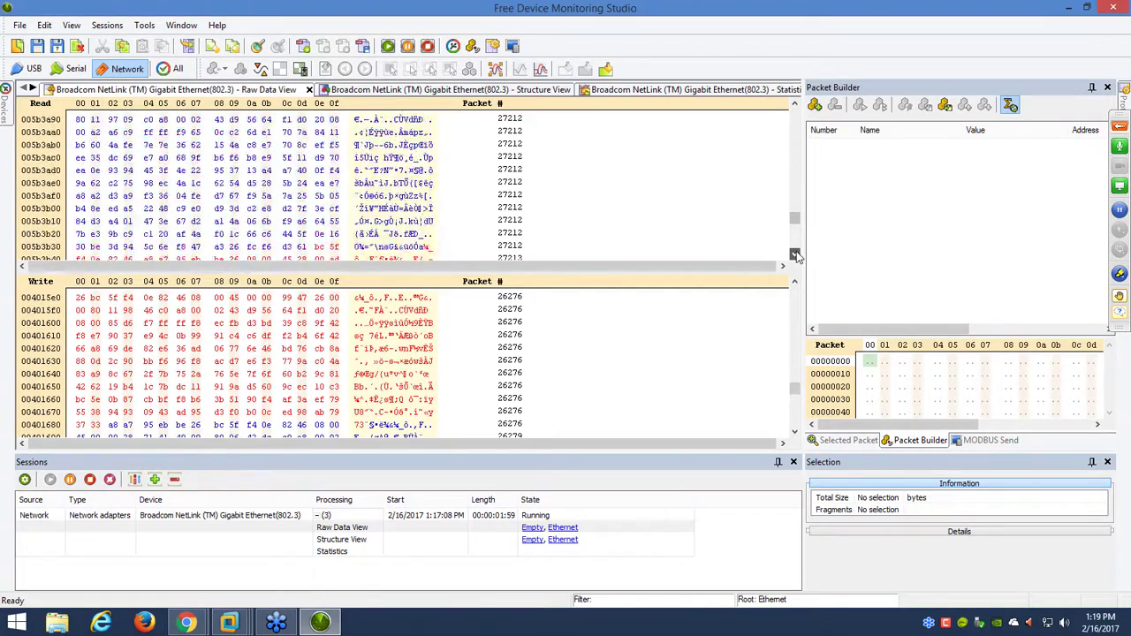
{"action": "left_click", "coordinate": [795, 255]}
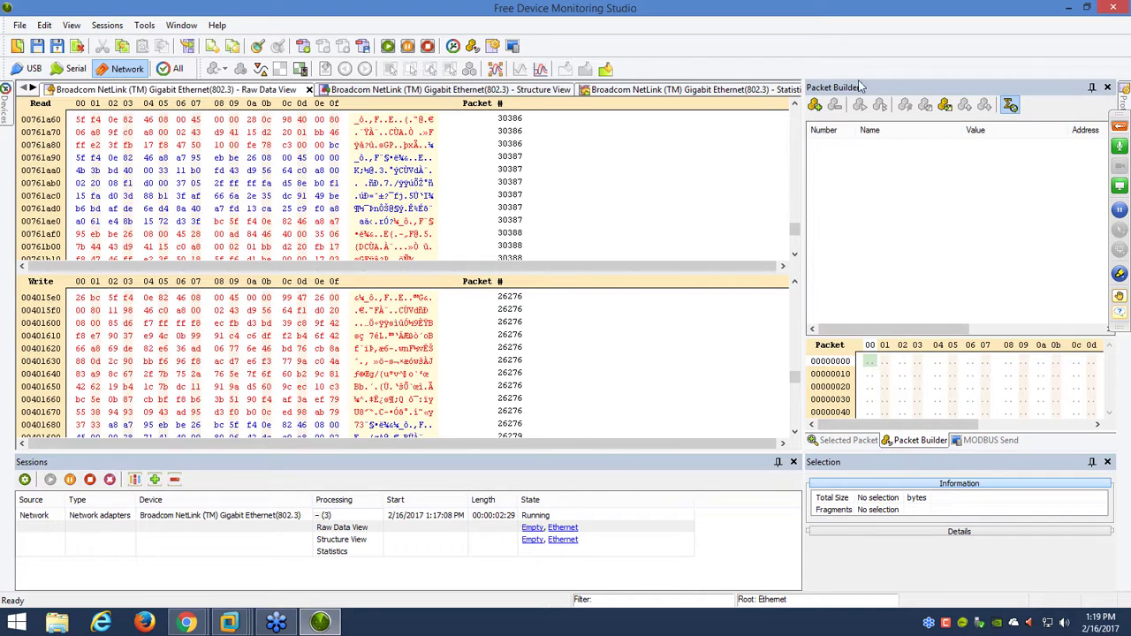
- Create a new packet in the Packet Builder from the UDP Packet template with a 100 millisecond interval
{"action": "left_click", "coordinate": [815, 104]}
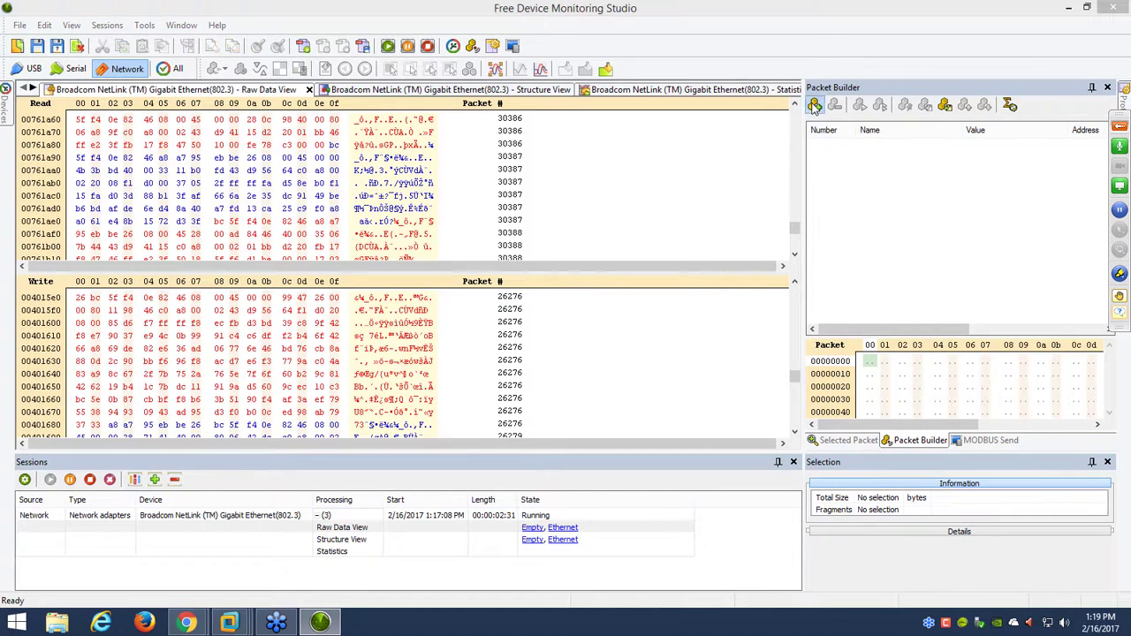
{"action": "left_click_drag", "start_coordinate": [575, 264], "coordinate": [577, 180]}
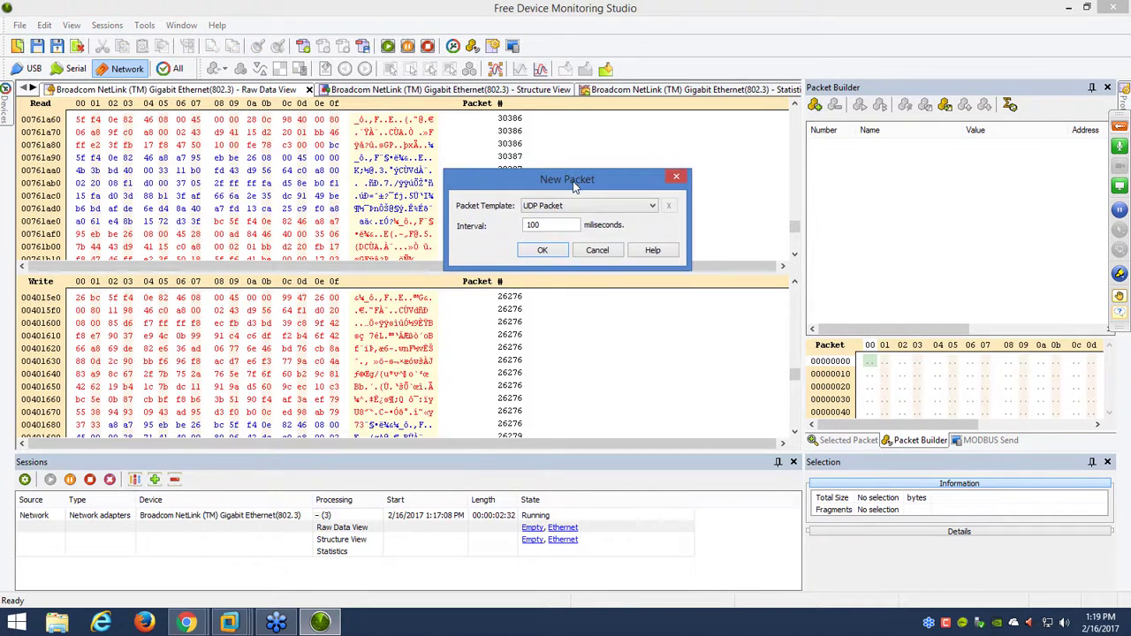
{"action": "left_click", "coordinate": [635, 210]}
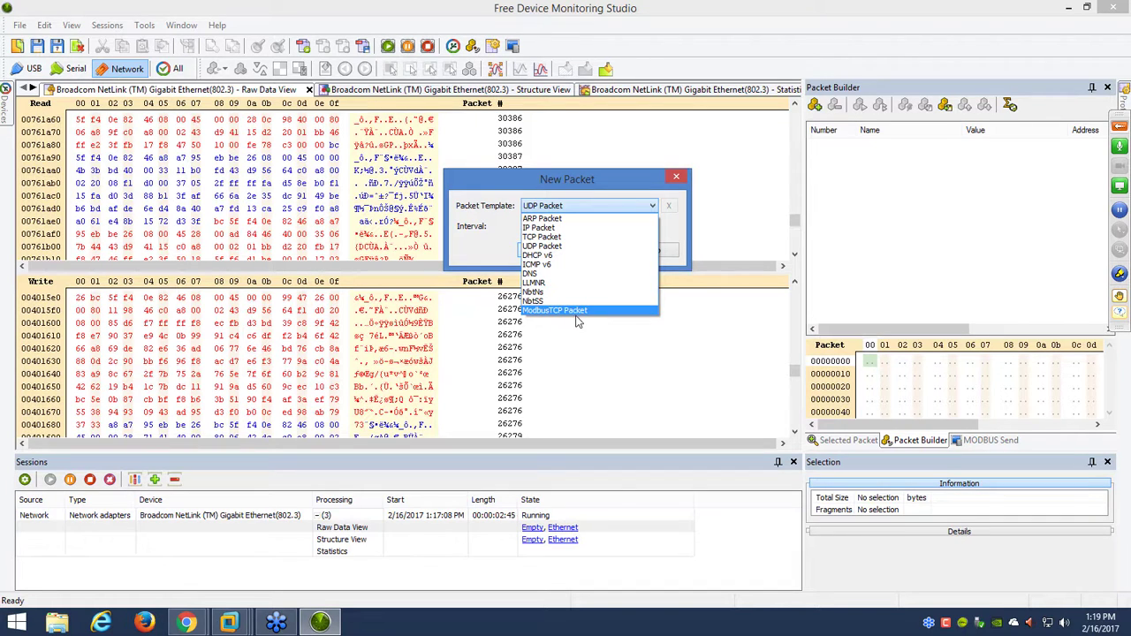
{"action": "left_click", "coordinate": [570, 251]}
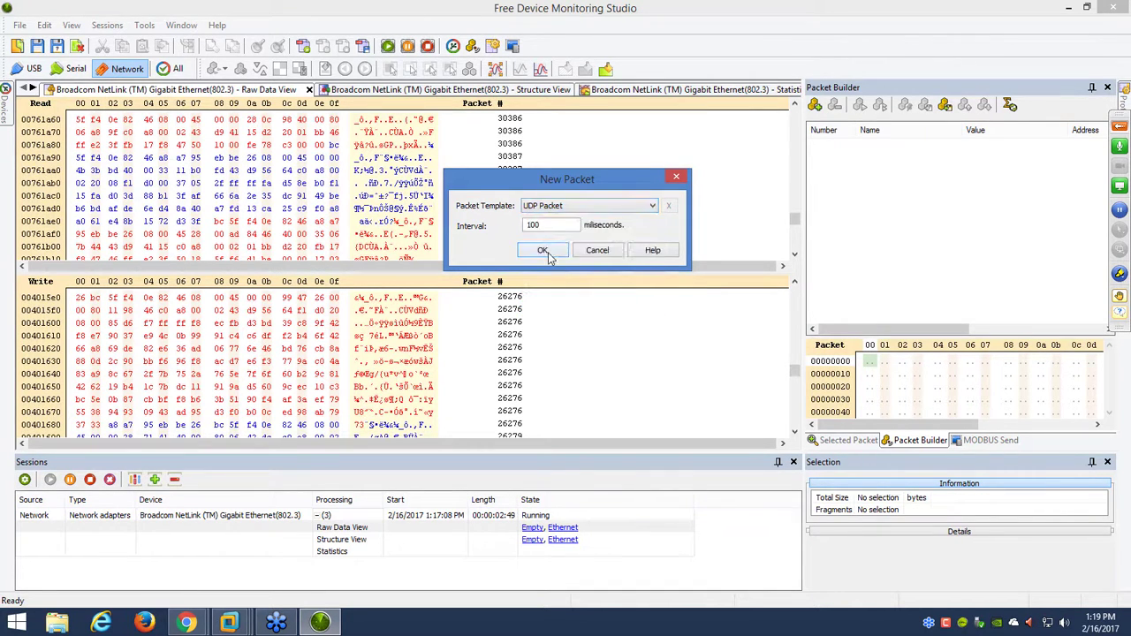
{"action": "left_click", "coordinate": [549, 252]}
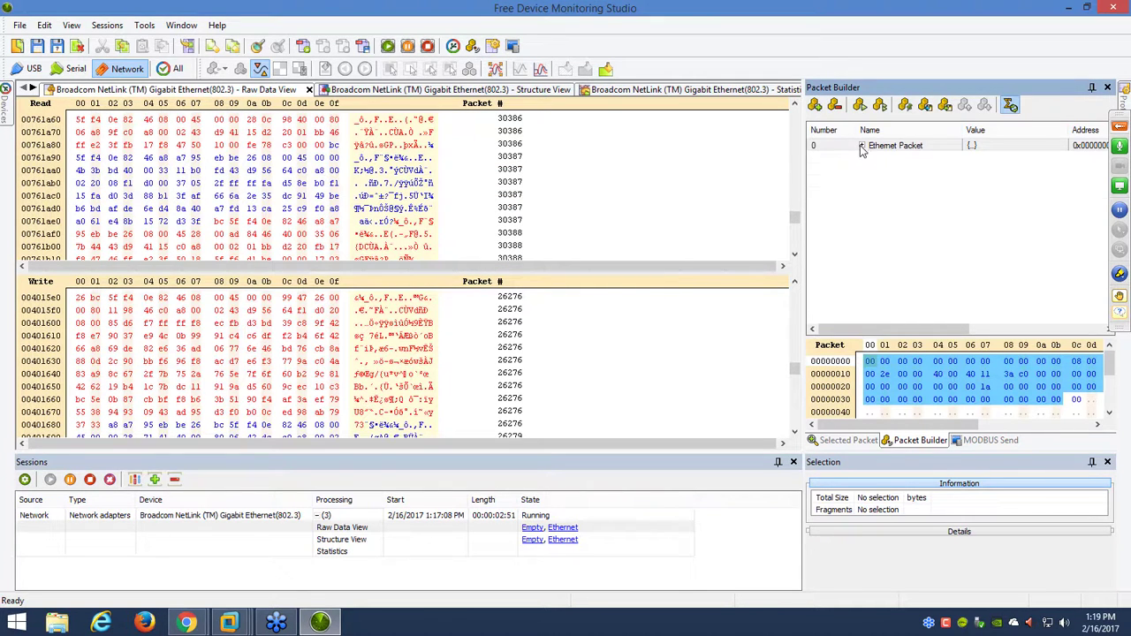
- Expand the new Ethernet packet's destination and source addresses and set SrcAddress to FF:AA:FF:AA:FF:AA
{"action": "left_click", "coordinate": [861, 146]}
{"action": "left_click", "coordinate": [871, 159]}
{"action": "left_click", "coordinate": [869, 158]}
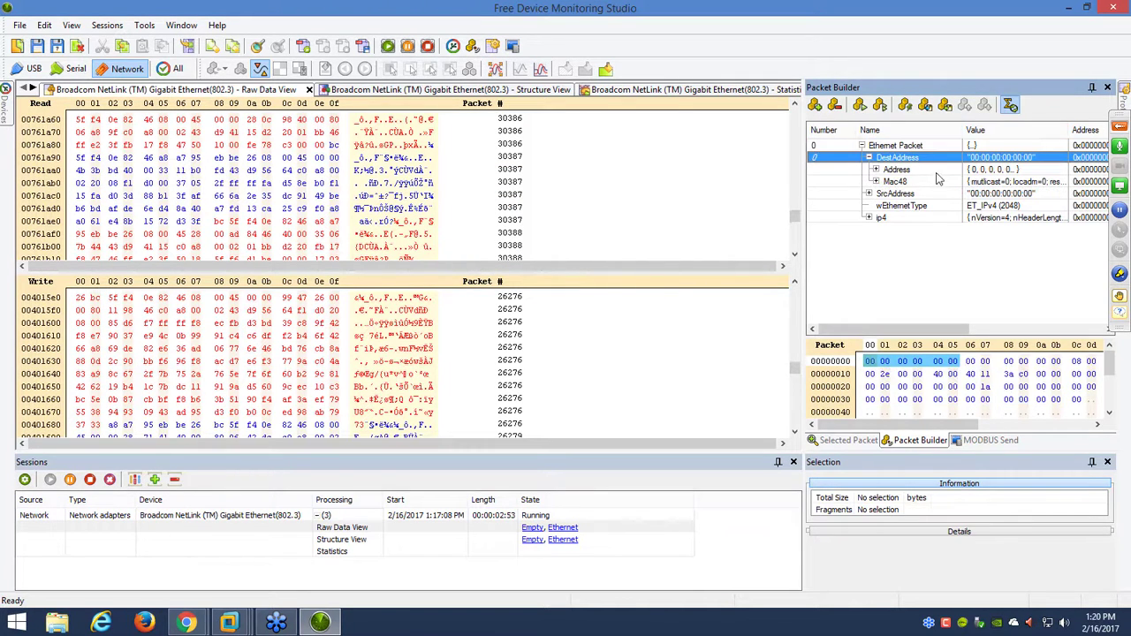
{"action": "left_click", "coordinate": [866, 196]}
{"action": "left_click", "coordinate": [869, 193]}
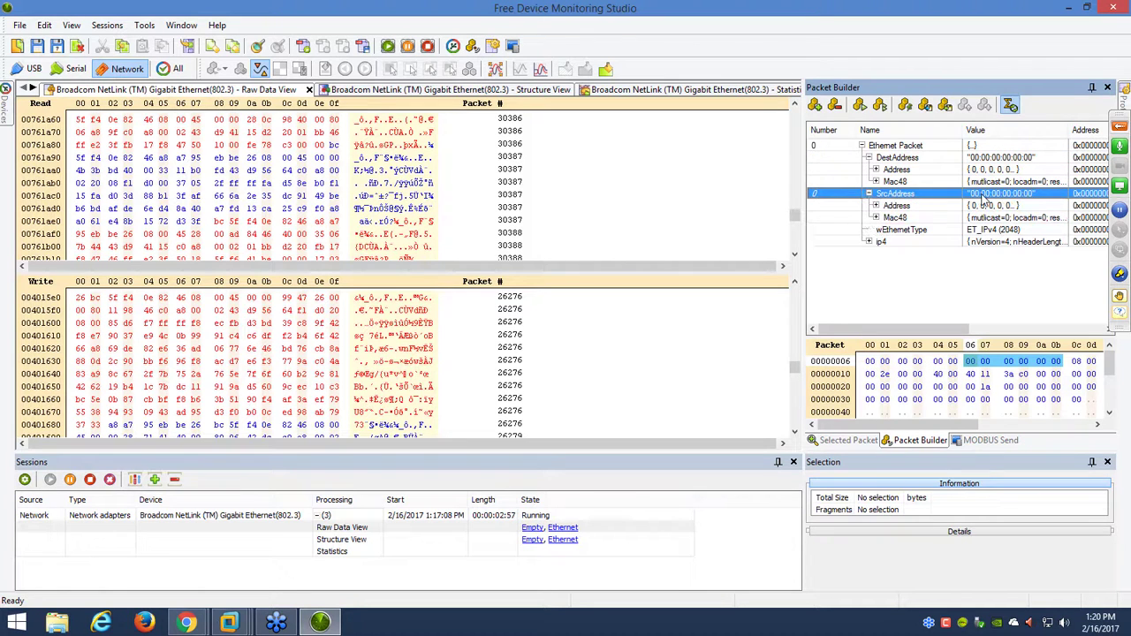
{"action": "left_click", "coordinate": [996, 193]}
{"action": "left_click_drag", "start_coordinate": [1030, 196], "coordinate": [964, 196]}
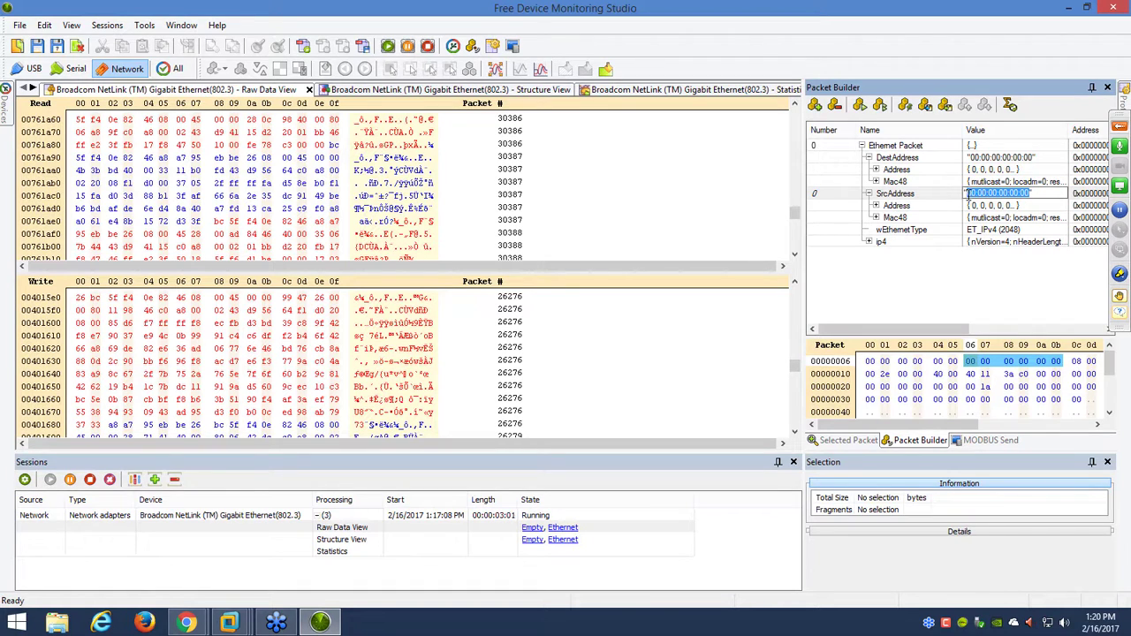
{"action": "type", "text": "FF:AA:FF:AA:FF:AA"}
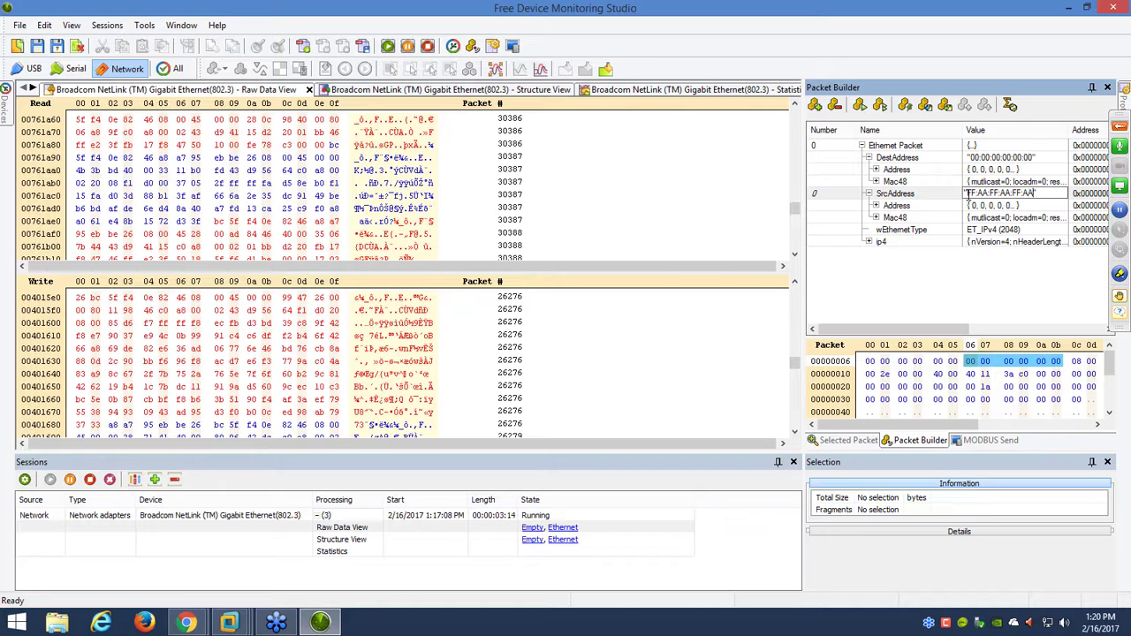
{"action": "key", "text": "Return"}
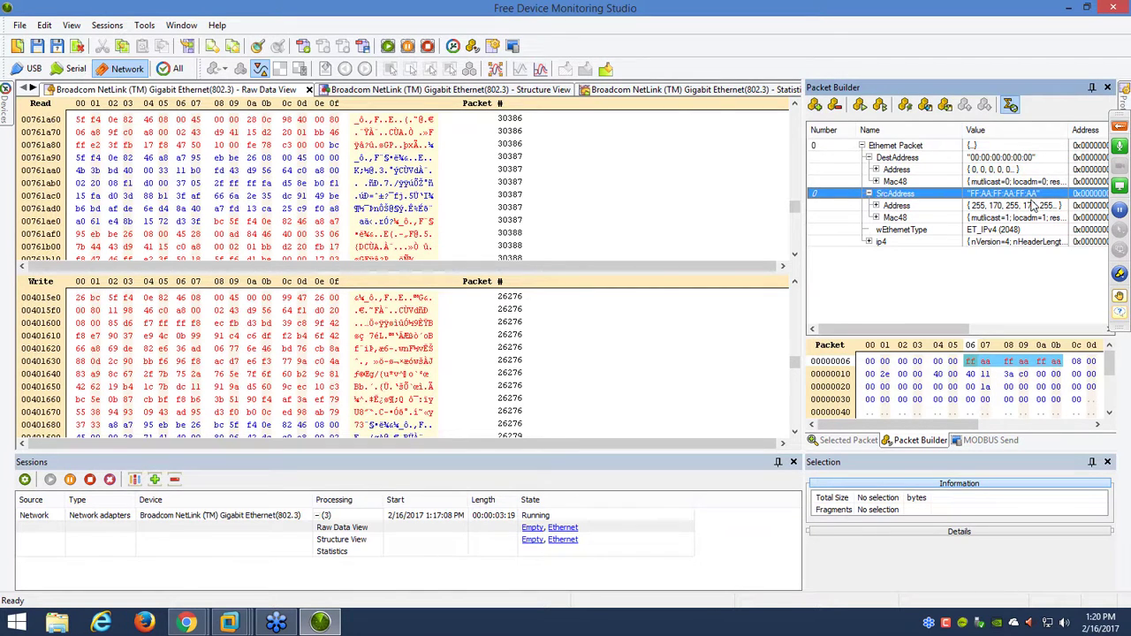
- Review the built packet's ip4 and udp fields down to its packet bytes, then collapse the udp level
{"action": "left_click", "coordinate": [869, 243]}
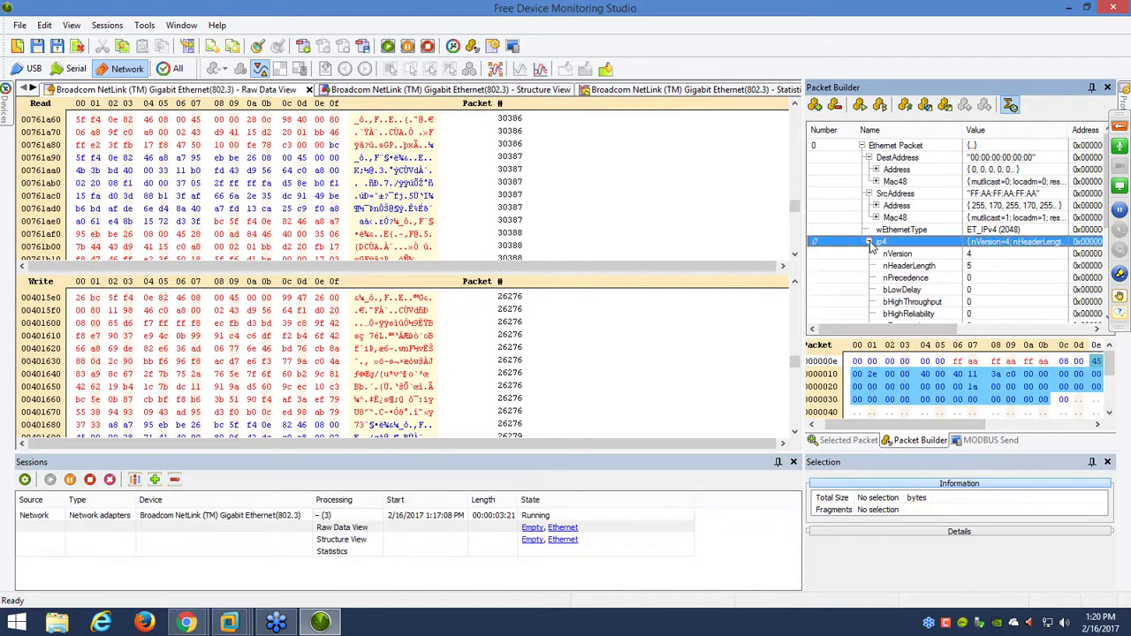
{"action": "scroll", "coordinate": [919, 256], "scroll_direction": "down", "scroll_amount": 5}
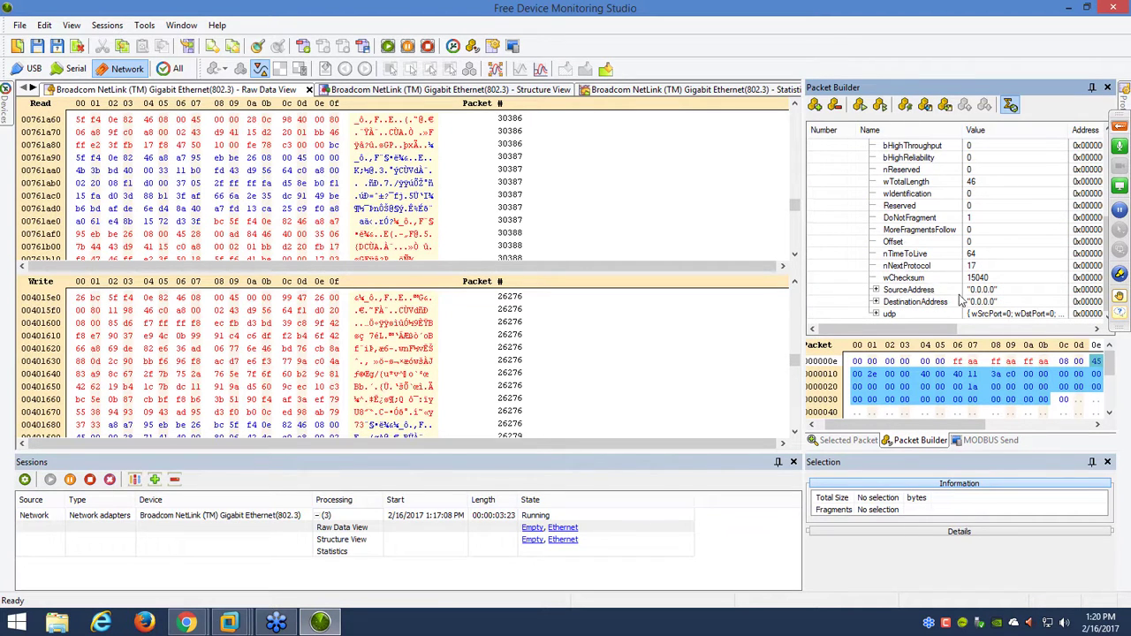
{"action": "left_click", "coordinate": [876, 313]}
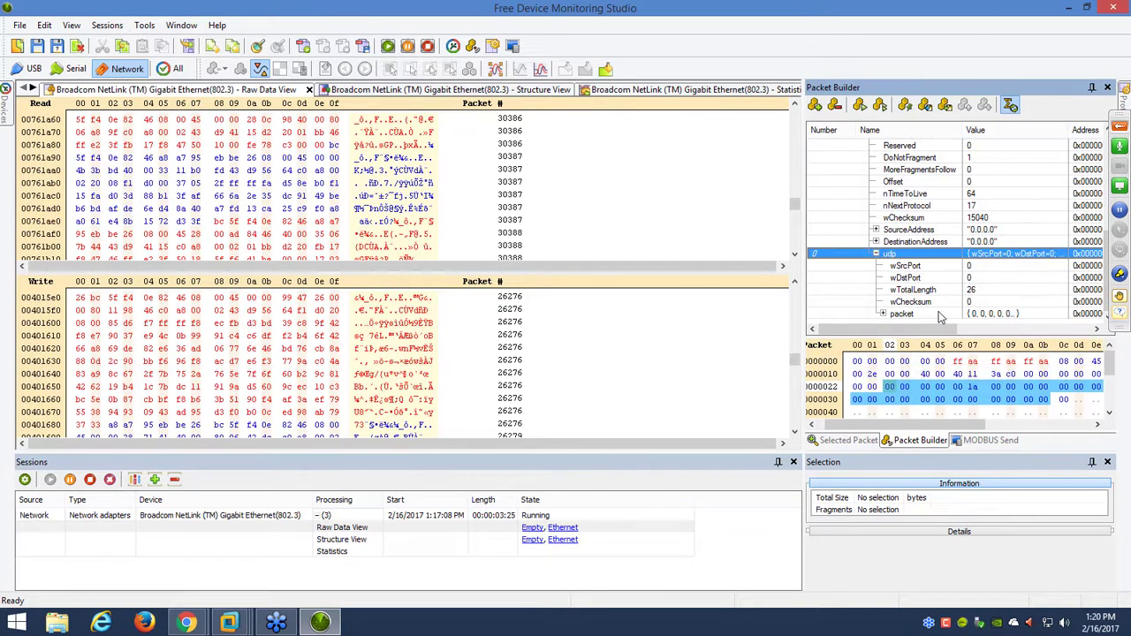
{"action": "left_click", "coordinate": [883, 314]}
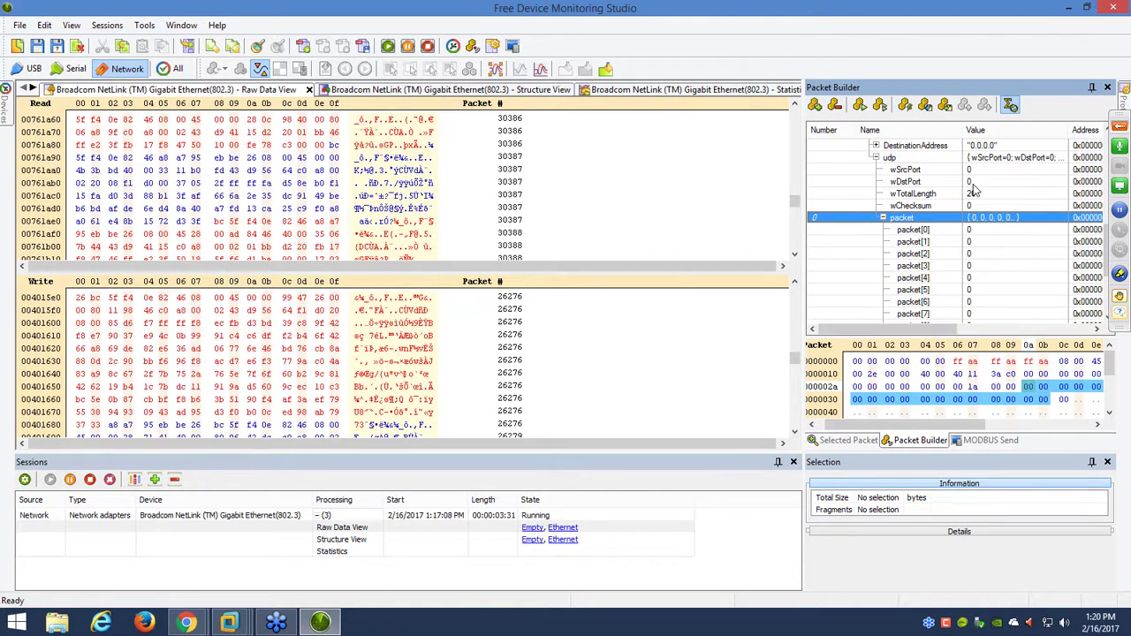
{"action": "left_click", "coordinate": [876, 157]}
{"action": "scroll", "coordinate": [923, 222], "scroll_direction": "up", "scroll_amount": 8}
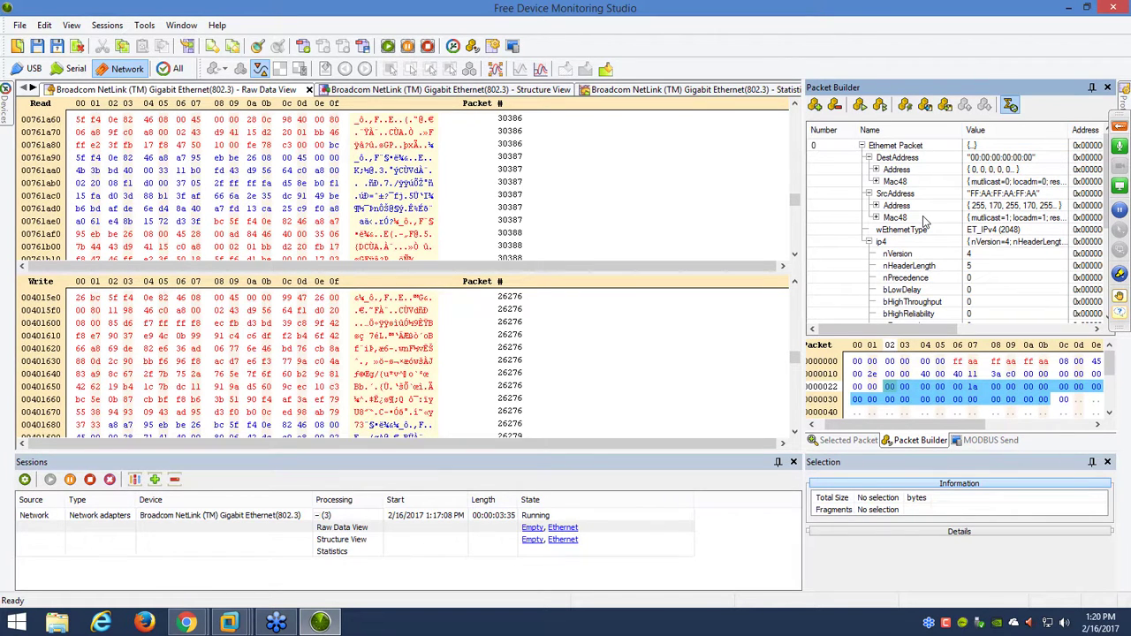
- Send the built packet through the Broadcom NetLink adapter in loop mode with 5 loops, then close the send dialog
{"action": "left_click", "coordinate": [861, 105]}
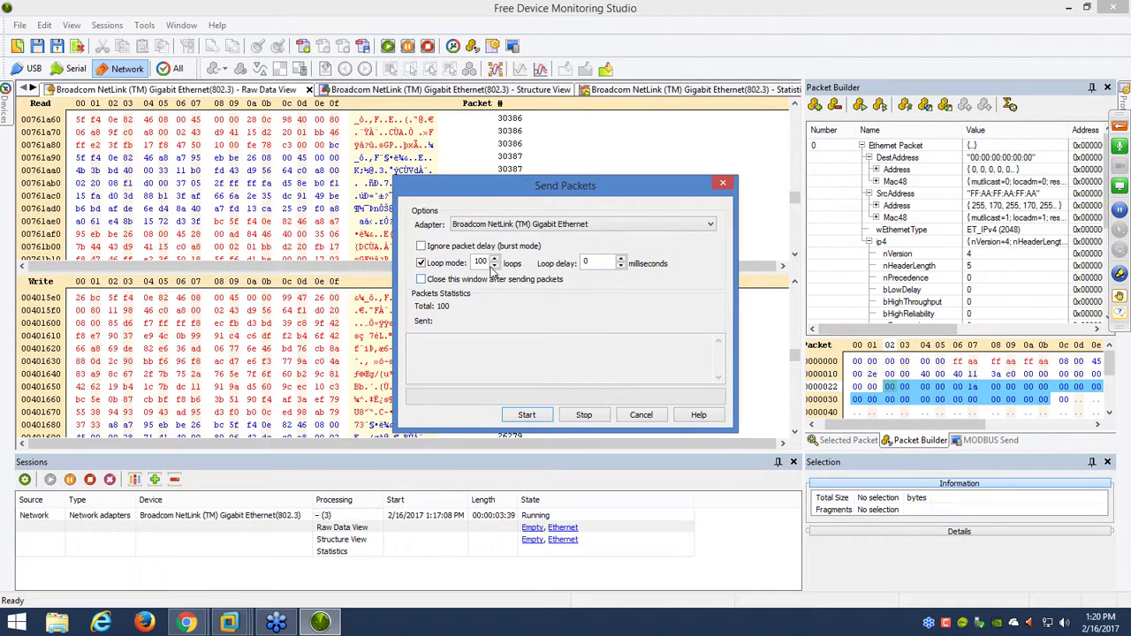
{"action": "double_click", "coordinate": [490, 261]}
{"action": "type", "text": "5"}
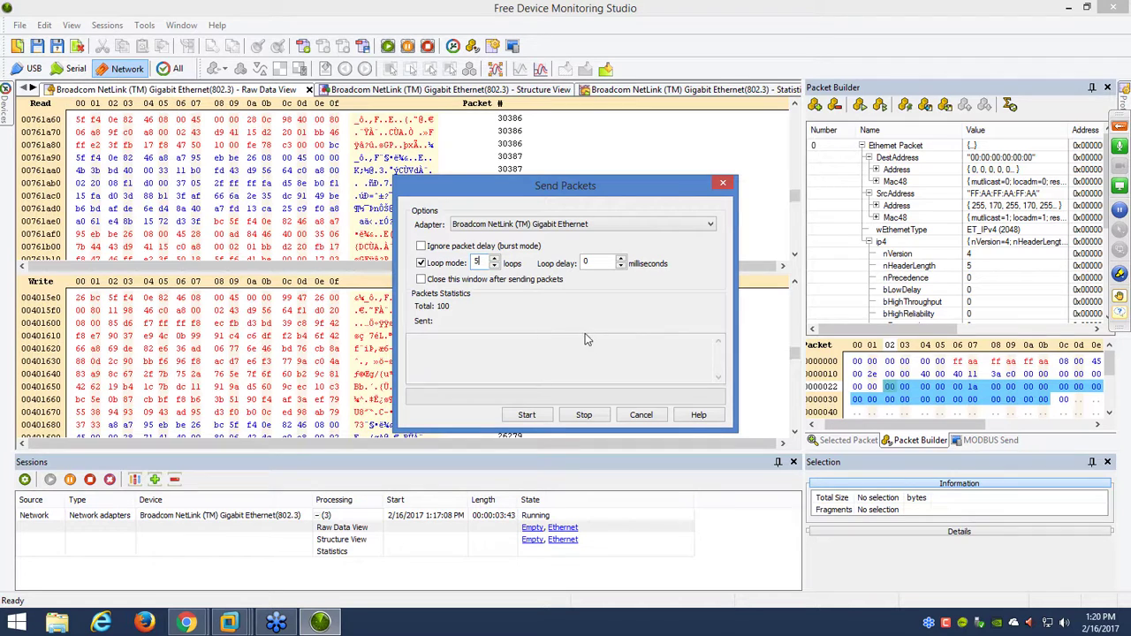
{"action": "left_click_drag", "start_coordinate": [557, 193], "coordinate": [540, 169]}
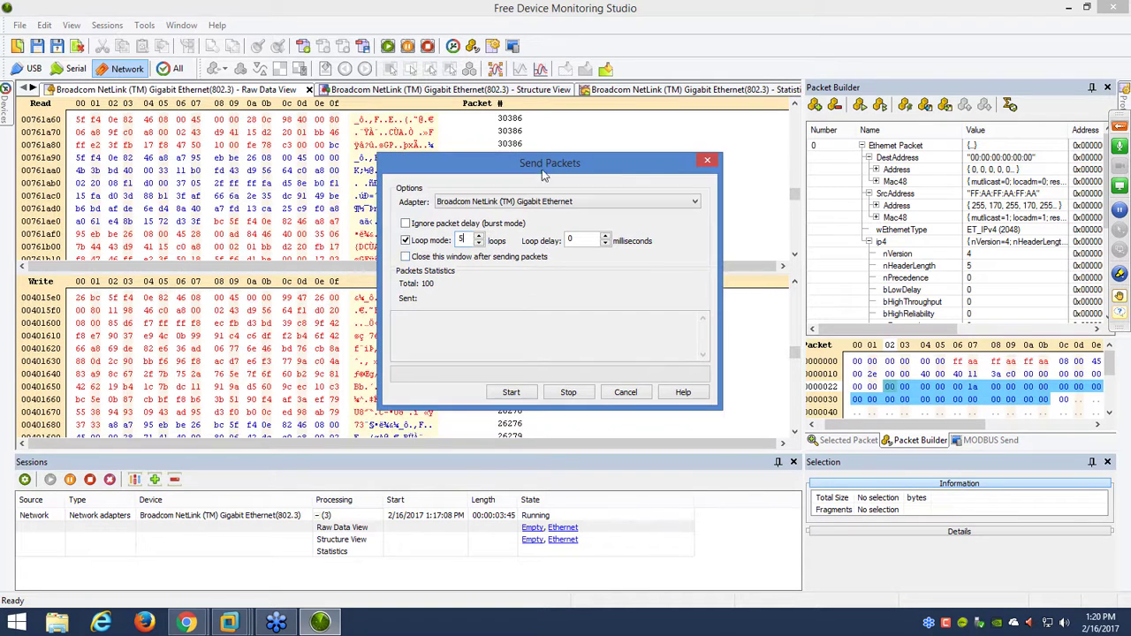
{"action": "left_click", "coordinate": [514, 397]}
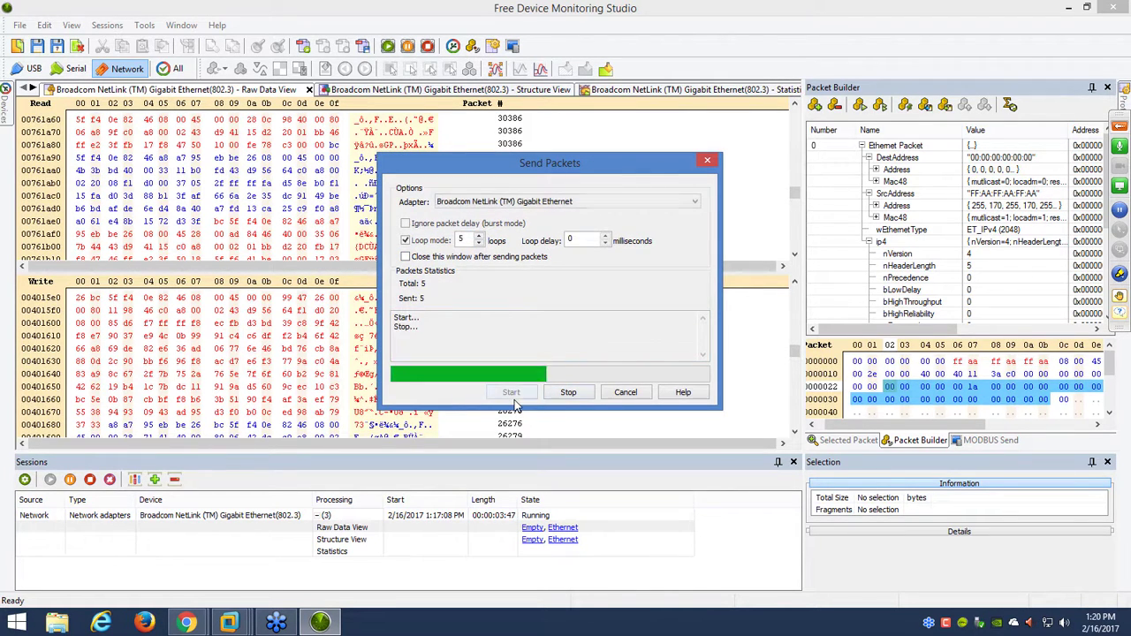
{"action": "left_click", "coordinate": [570, 399]}
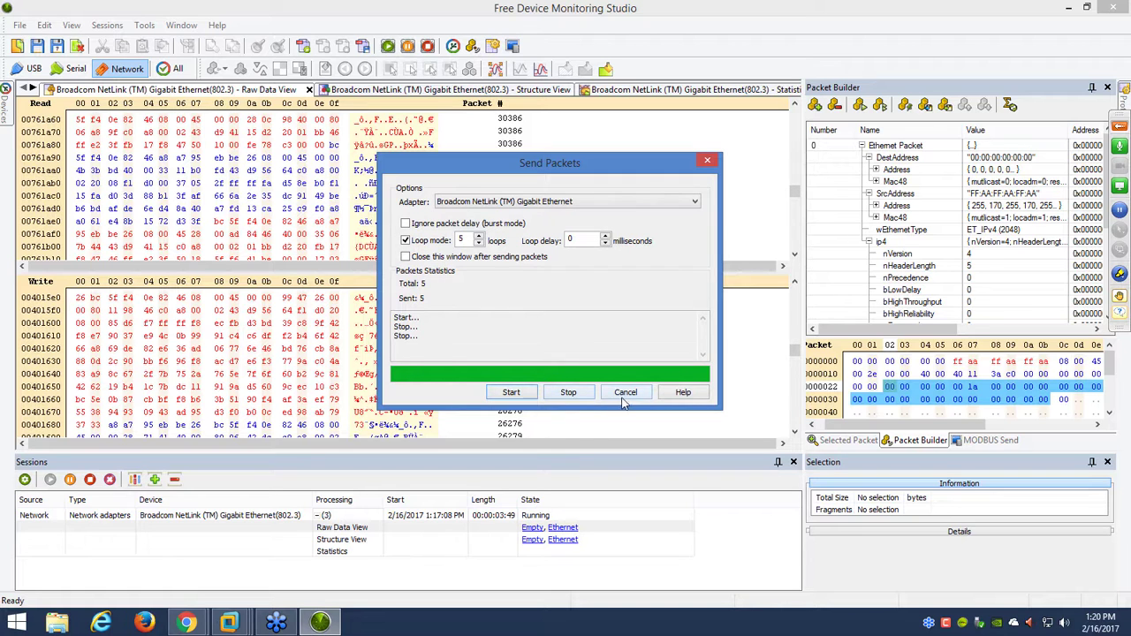
{"action": "left_click", "coordinate": [624, 395]}
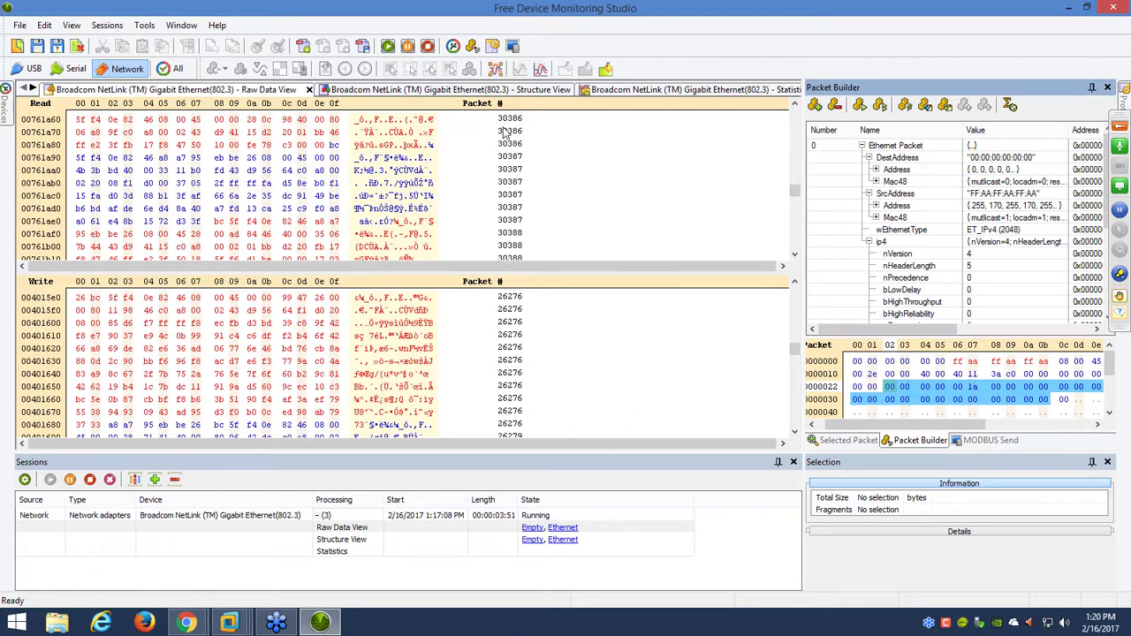
- Look through the Structure View's packet list for packets captured around the time of sending
{"action": "left_click", "coordinate": [500, 89]}
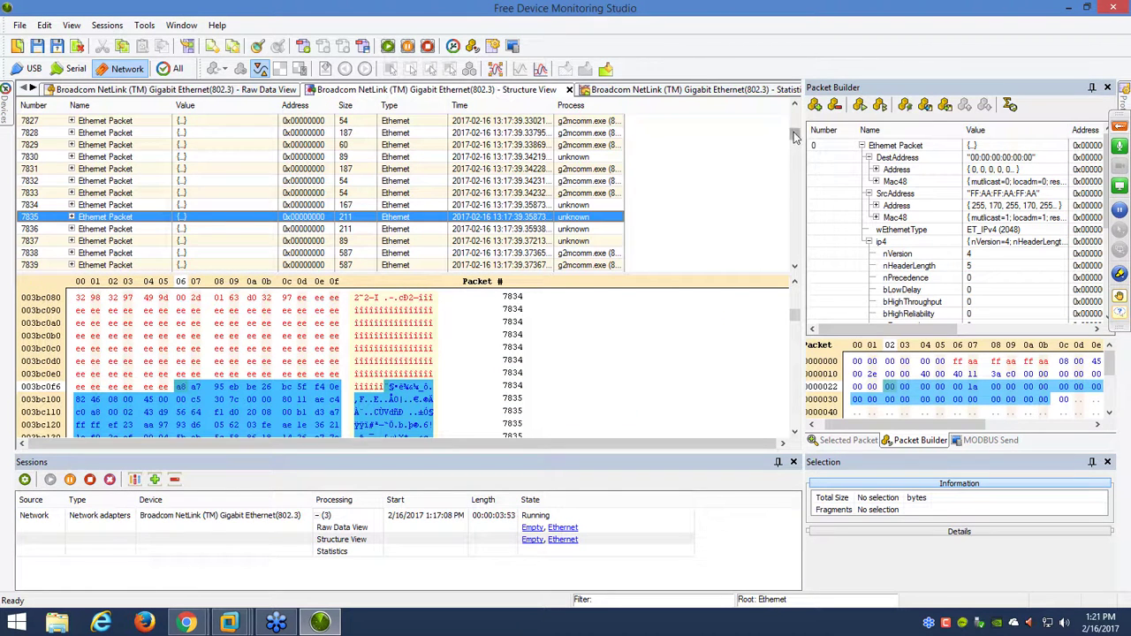
{"action": "left_click_drag", "start_coordinate": [794, 135], "coordinate": [797, 199]}
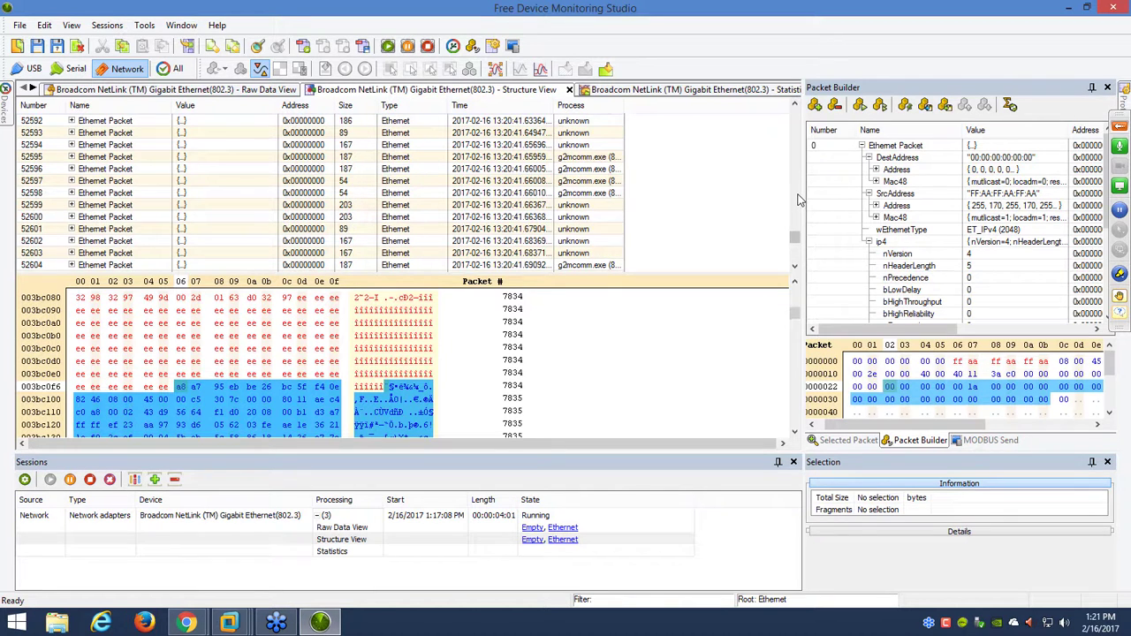
{"action": "scroll", "coordinate": [797, 199], "scroll_direction": "up", "scroll_amount": 20}
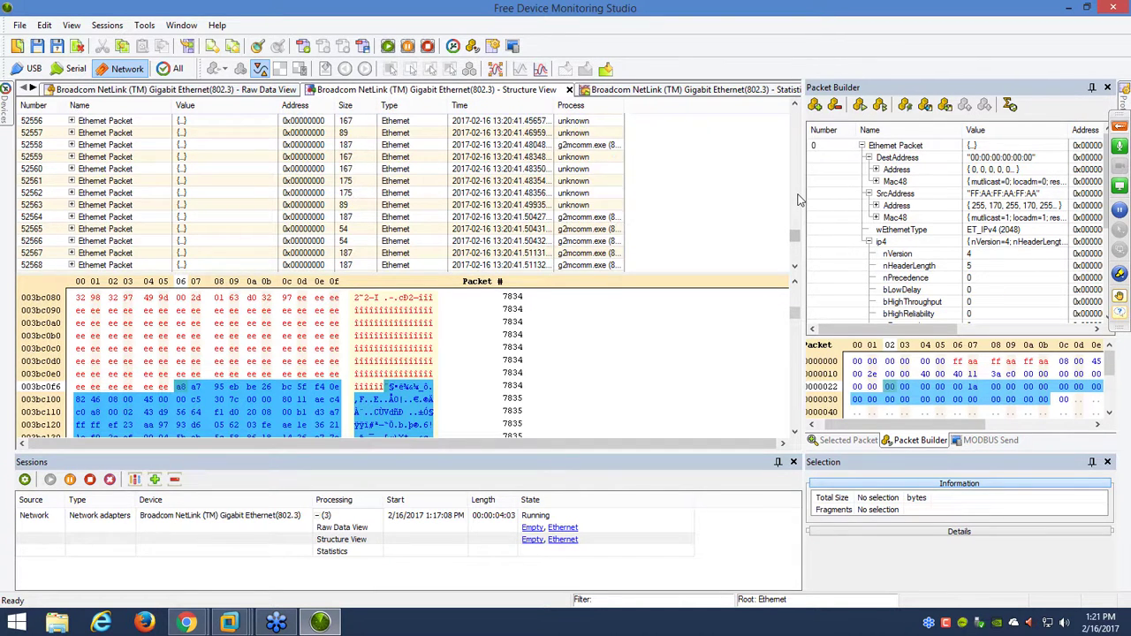
{"action": "scroll", "coordinate": [797, 199], "scroll_direction": "up", "scroll_amount": 8}
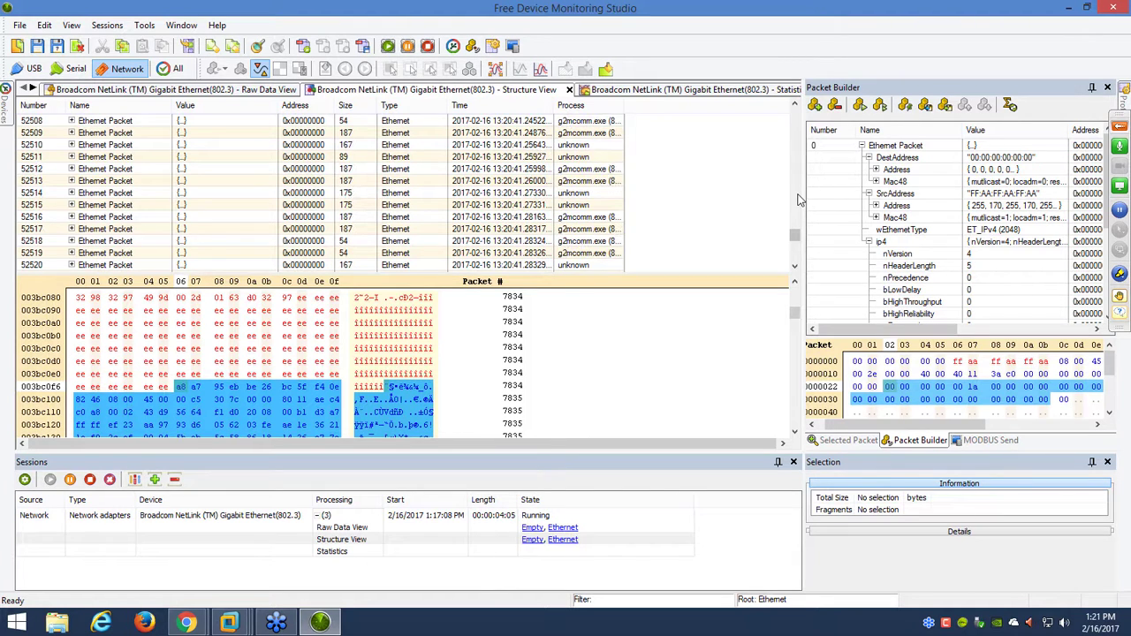
{"action": "scroll", "coordinate": [798, 198], "scroll_direction": "up", "scroll_amount": 20}
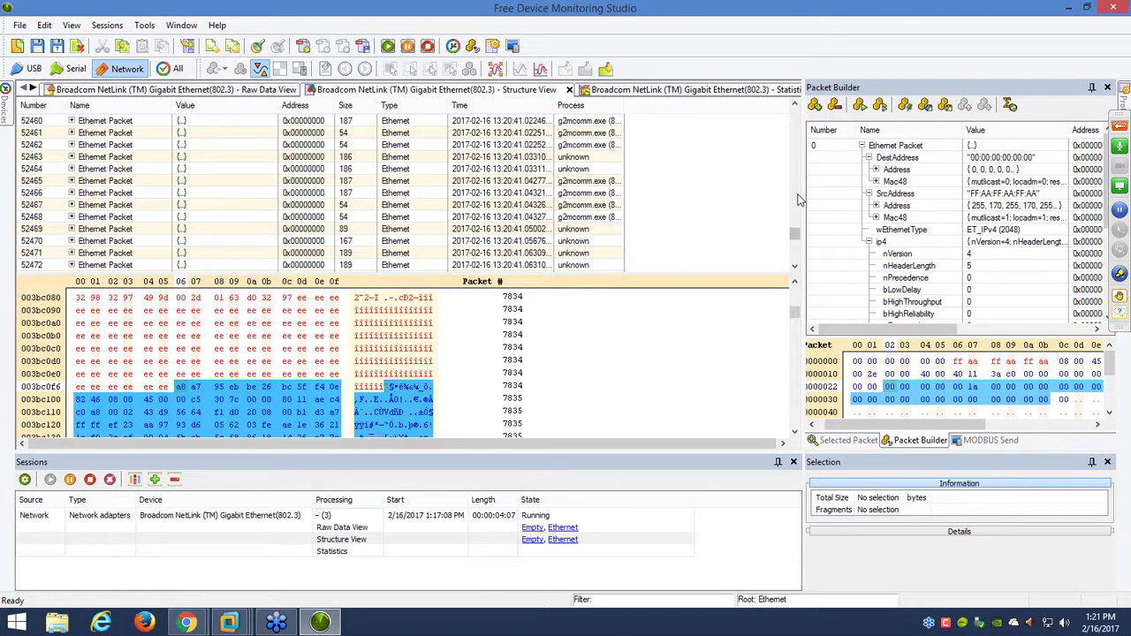
{"action": "scroll", "coordinate": [798, 199], "scroll_direction": "up", "scroll_amount": 20}
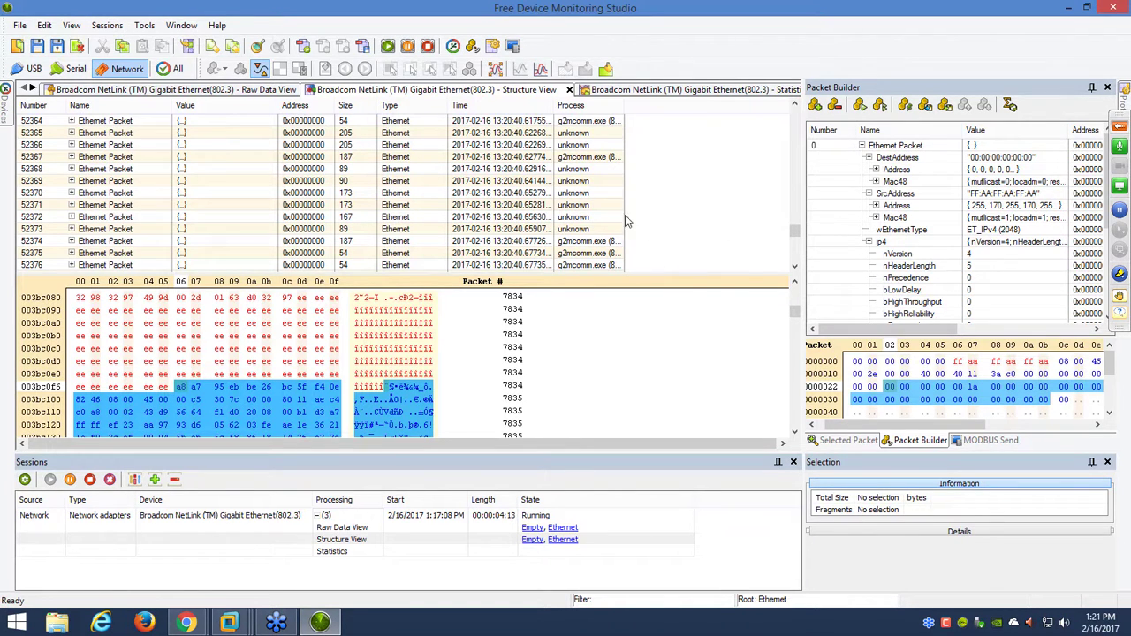
- Pause the monitoring session and review its traffic graph and counters in Statistics
{"action": "left_click", "coordinate": [408, 46]}
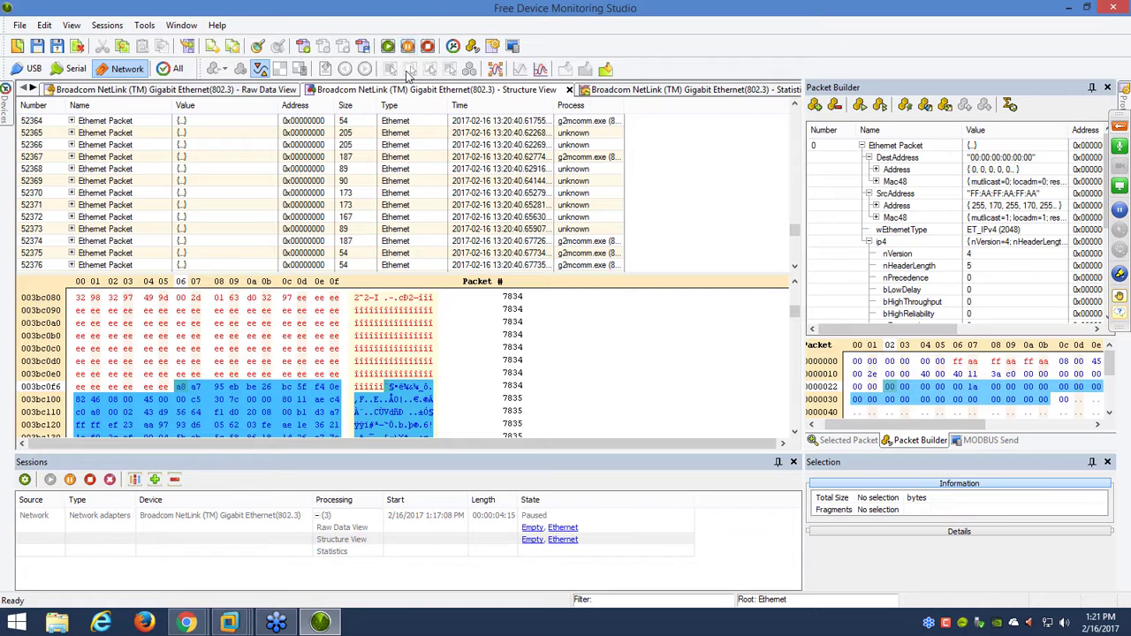
{"action": "left_click", "coordinate": [616, 91]}
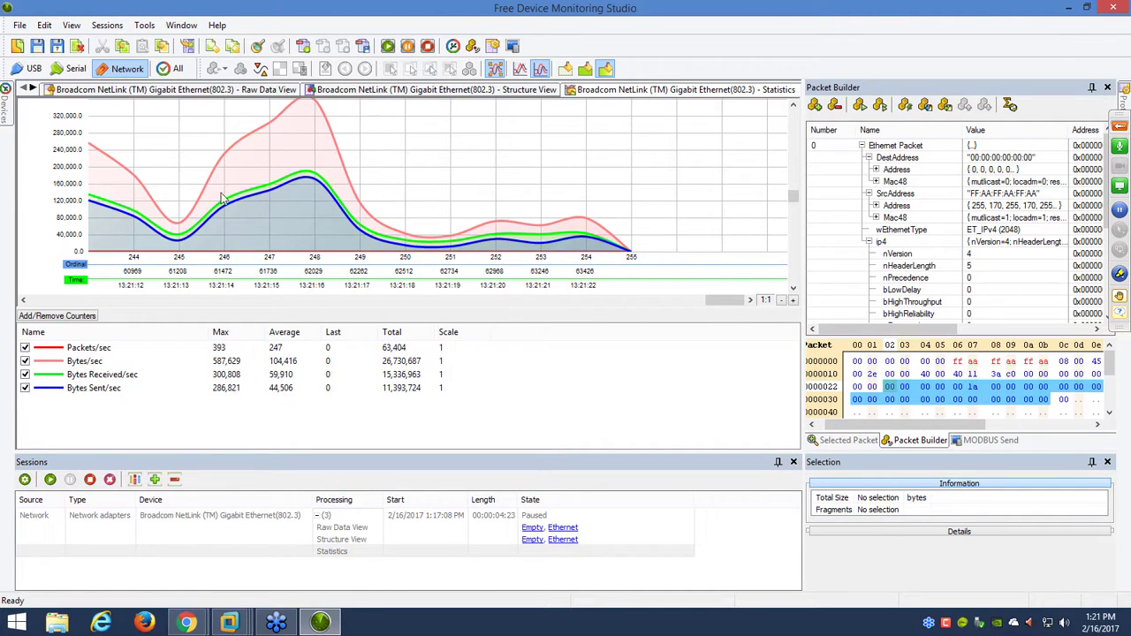
{"action": "left_click_drag", "start_coordinate": [706, 307], "coordinate": [394, 316]}
- Return to the Structure View and examine the last Ethernet packets captured before the pause
{"action": "left_click", "coordinate": [371, 89]}
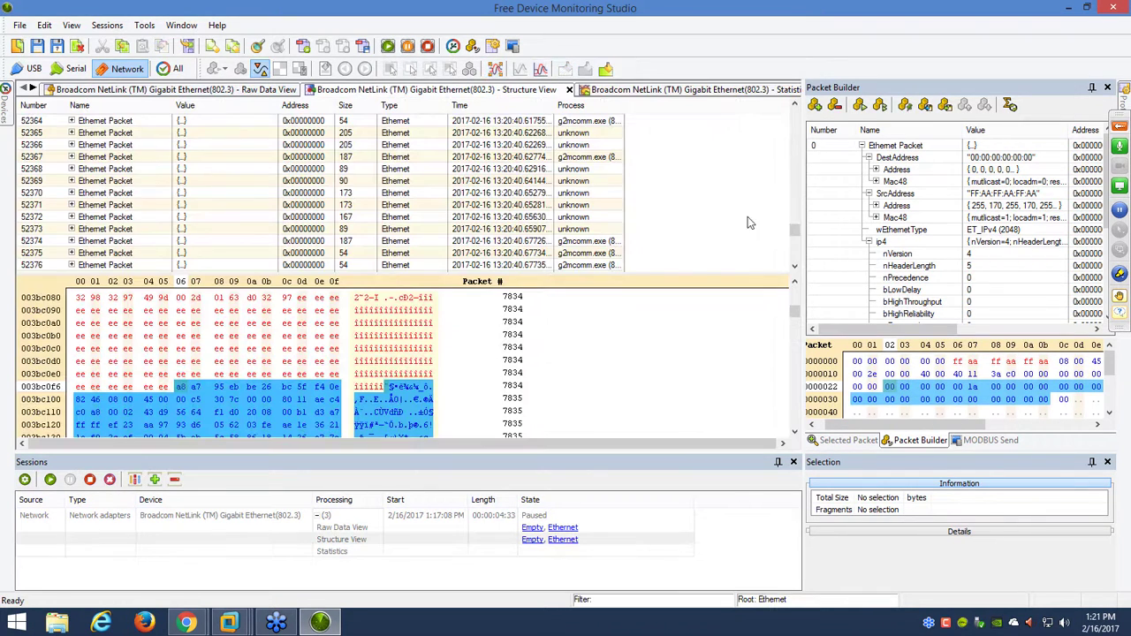
{"action": "left_click_drag", "start_coordinate": [792, 231], "coordinate": [792, 267]}
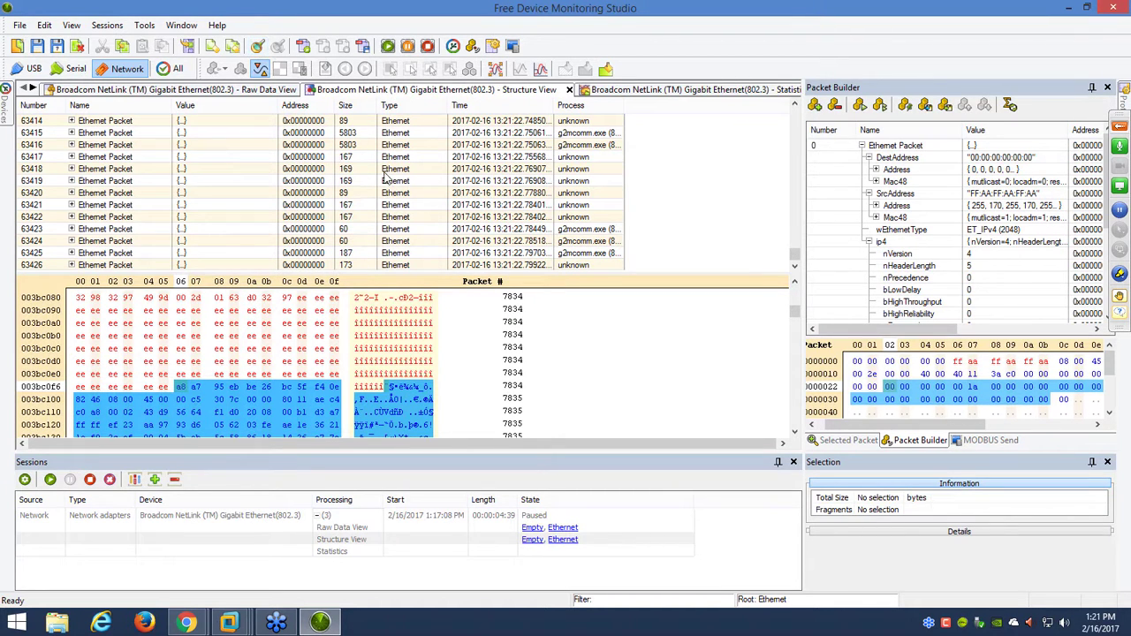
- Expand Ethernet packet 63423 in the packet list and inspect its source address field
{"action": "left_click", "coordinate": [359, 232]}
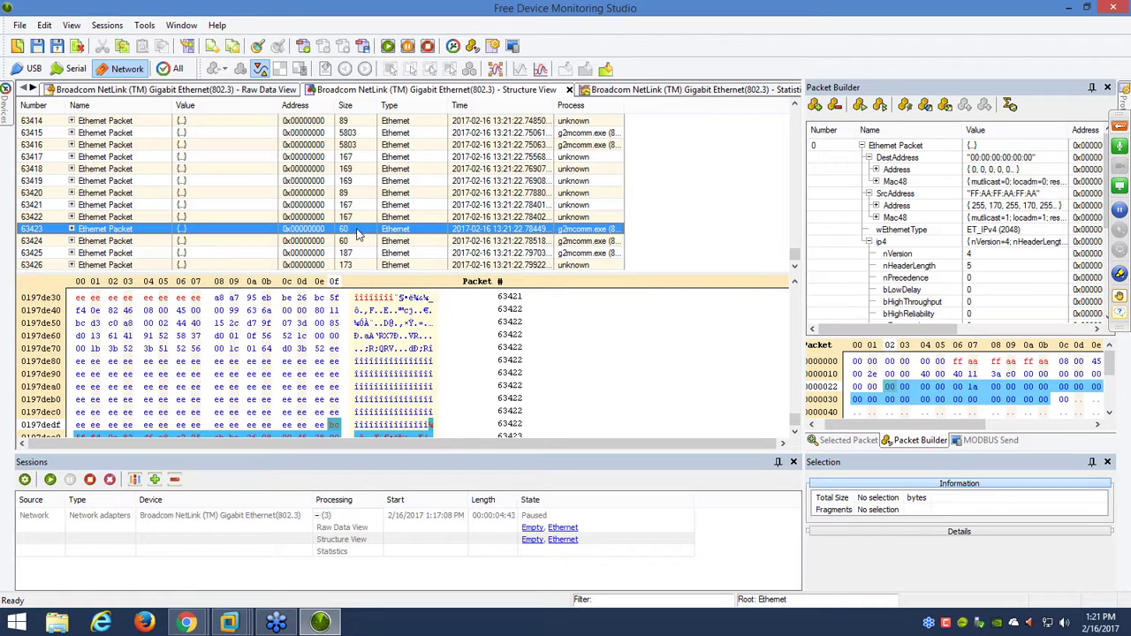
{"action": "left_click", "coordinate": [71, 228]}
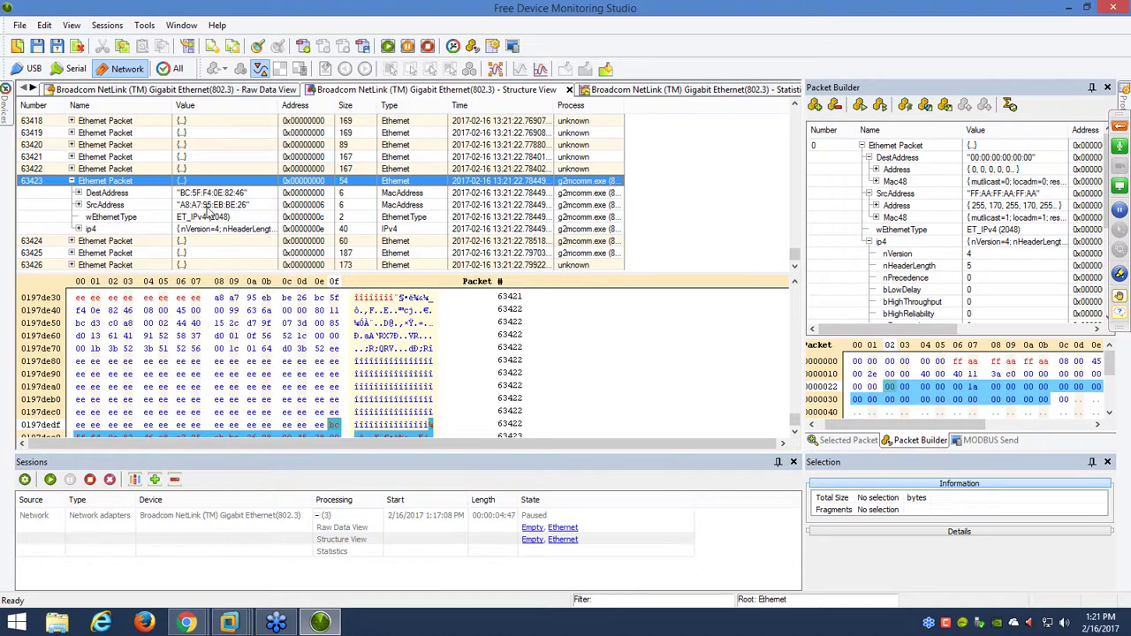
{"action": "left_click", "coordinate": [201, 206]}
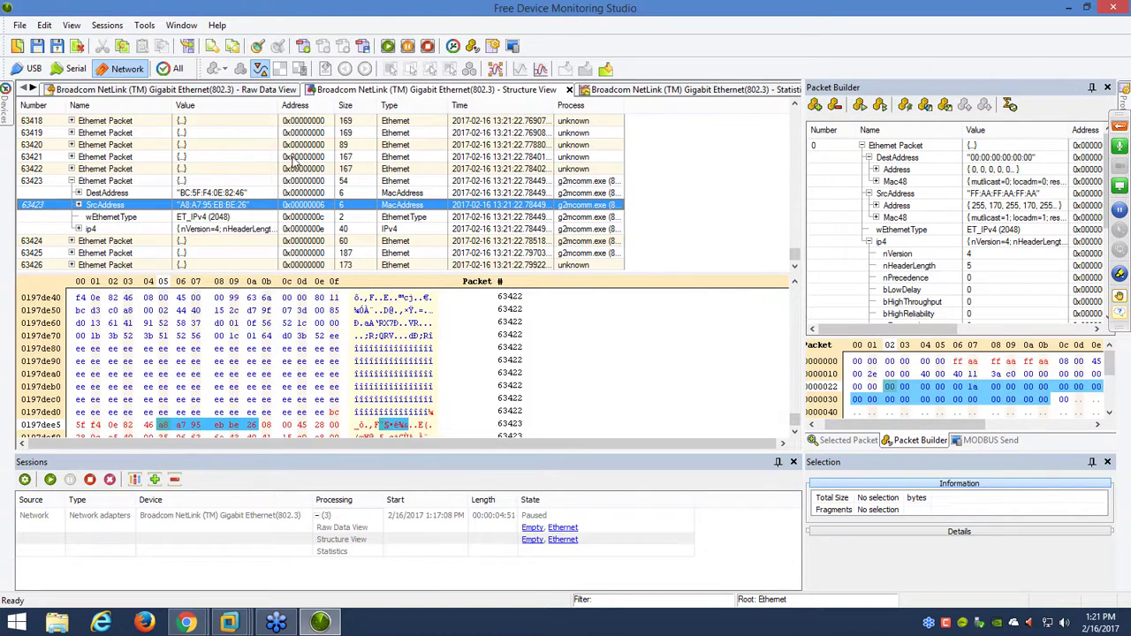
- Search the whole Structure View for the built packet's source address FF:AA:FF:AA:FF:AA and look back through the earlier packets
{"action": "left_click", "coordinate": [257, 48]}
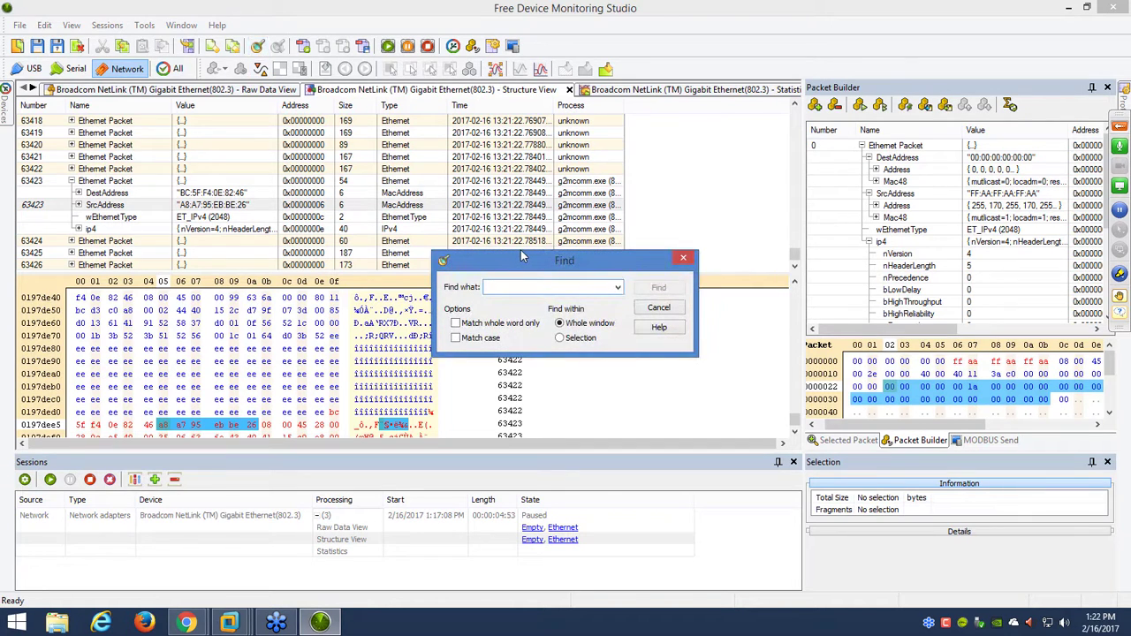
{"action": "left_click_drag", "start_coordinate": [521, 257], "coordinate": [387, 203]}
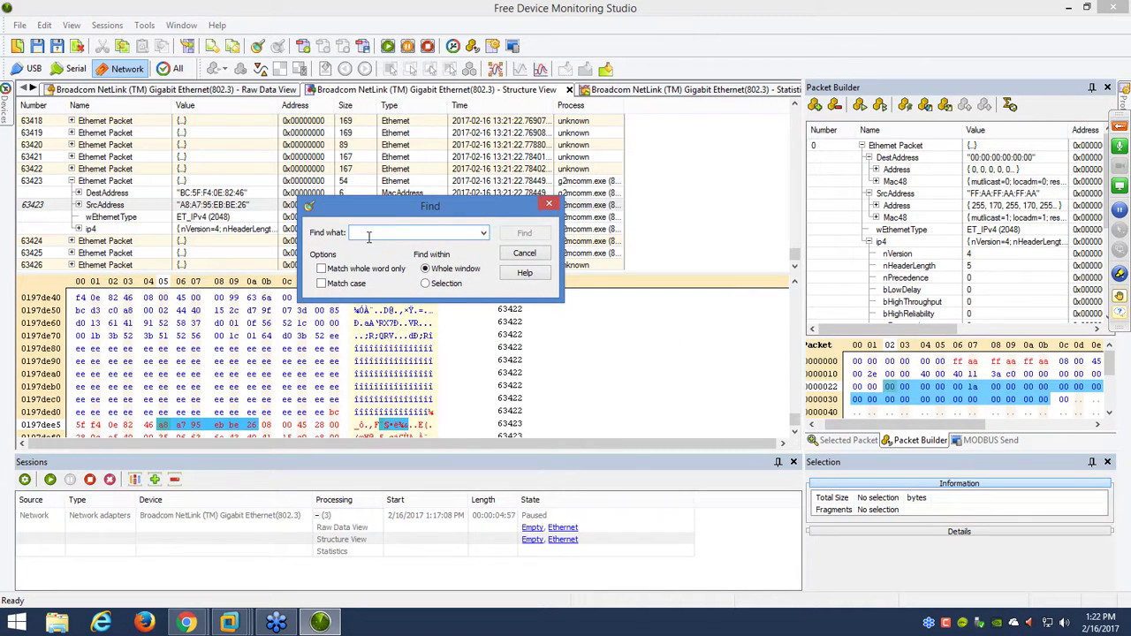
{"action": "type", "text": "FF:AA:FF:AA:FF:AA"}
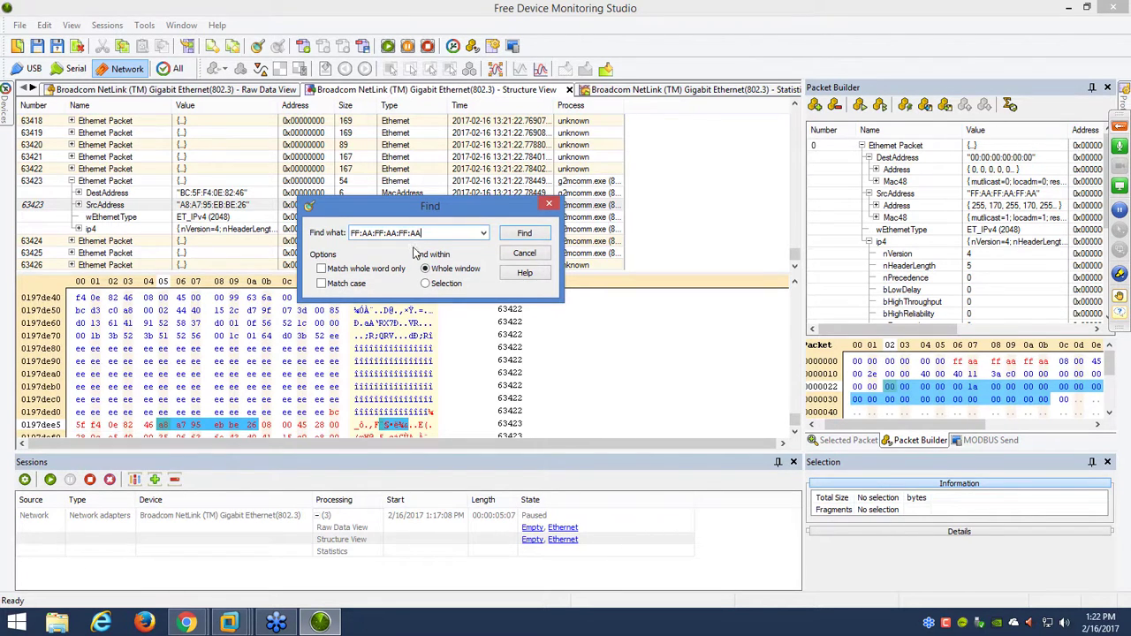
{"action": "left_click", "coordinate": [530, 235]}
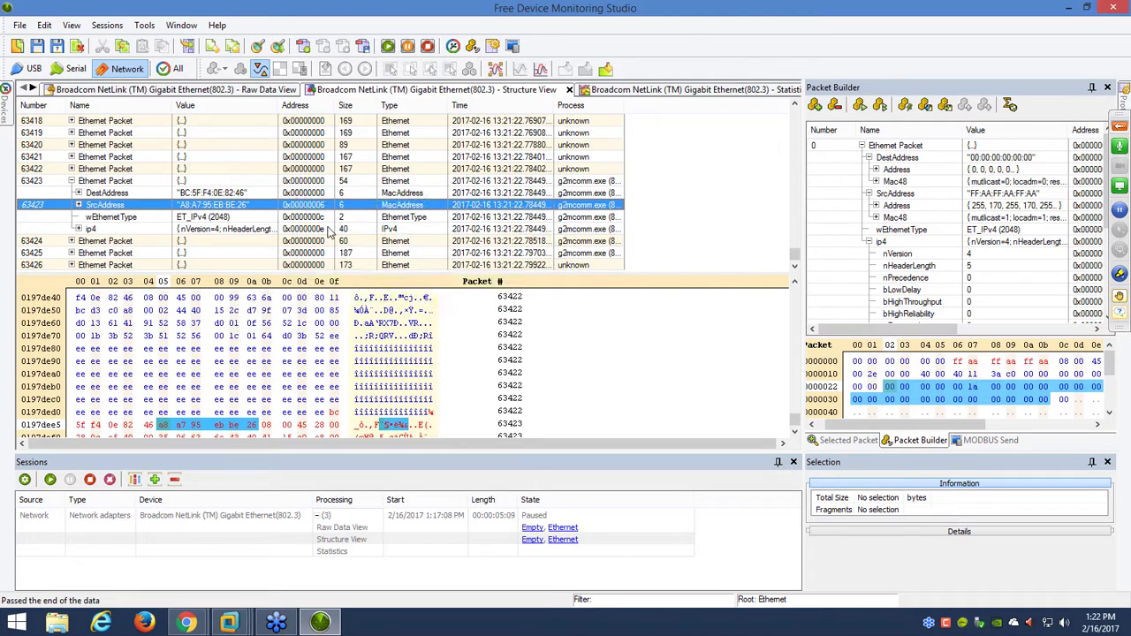
{"action": "scroll", "coordinate": [403, 228], "scroll_direction": "up", "scroll_amount": 15}
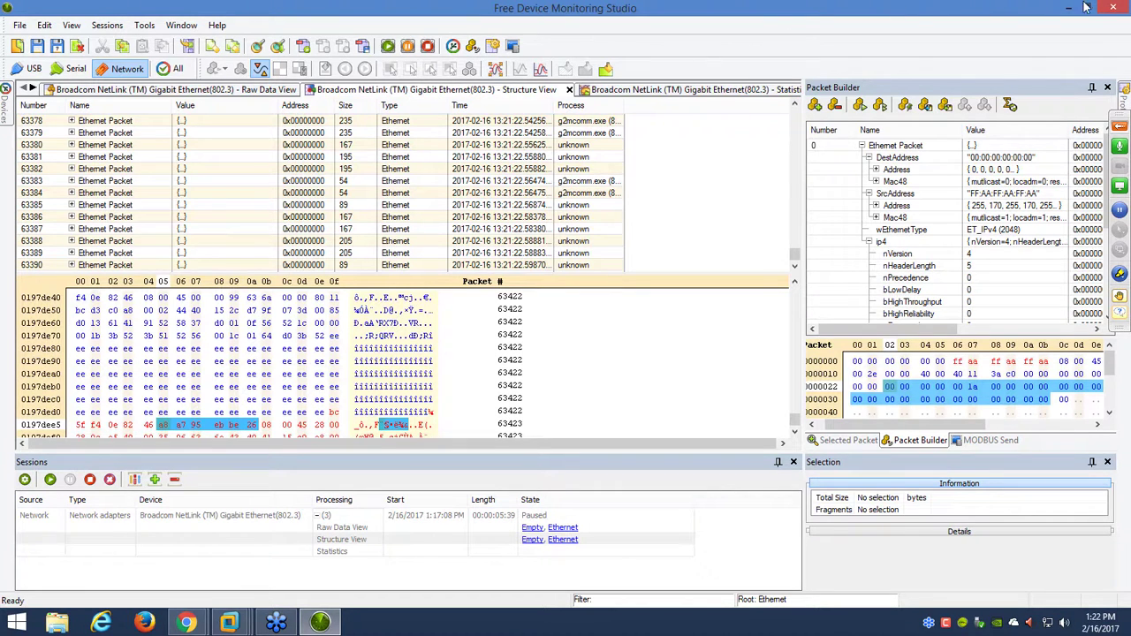
- Close Device Monitoring Studio without saving the workspace, and open Acrylic Wi-Fi Professional maximized without downloading the update
{"action": "left_click", "coordinate": [1111, 7]}
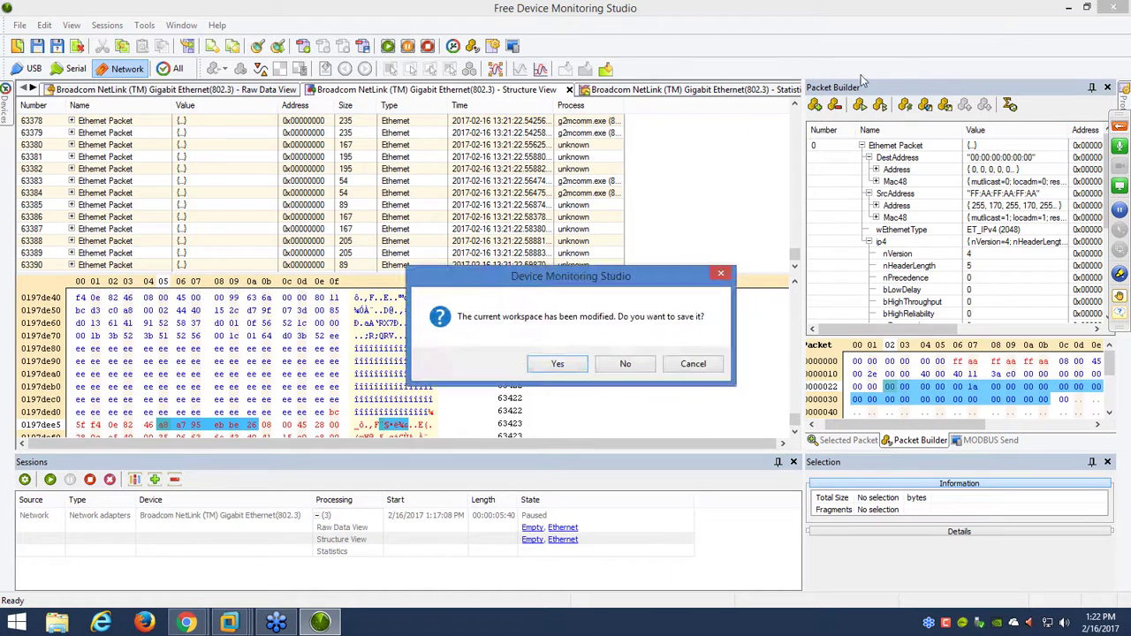
{"action": "left_click", "coordinate": [637, 357]}
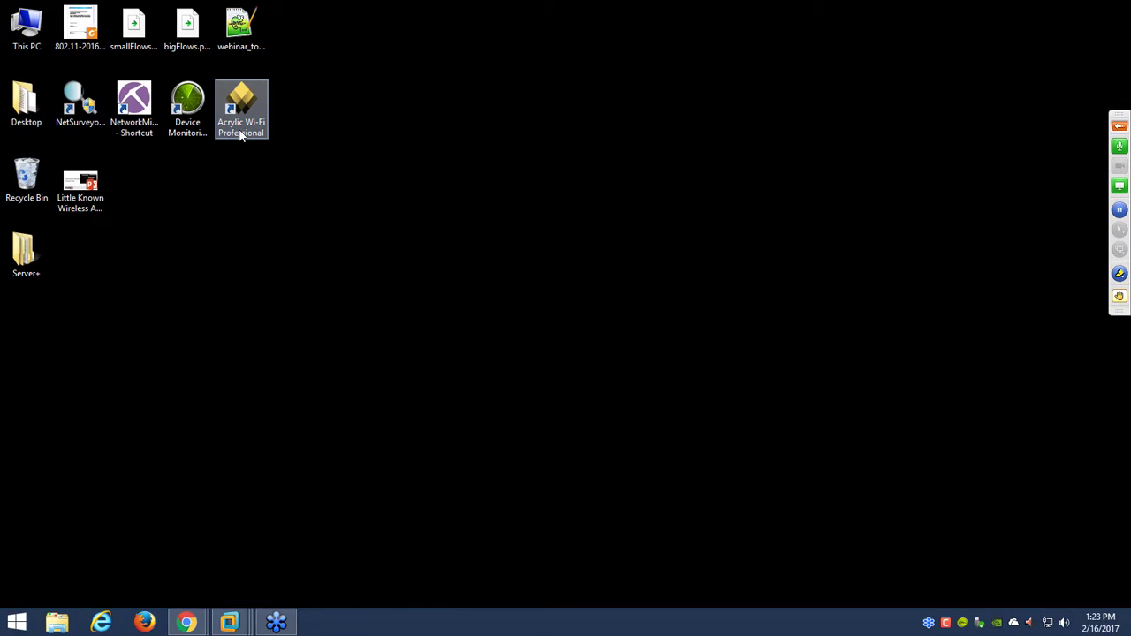
{"action": "double_click", "coordinate": [240, 130]}
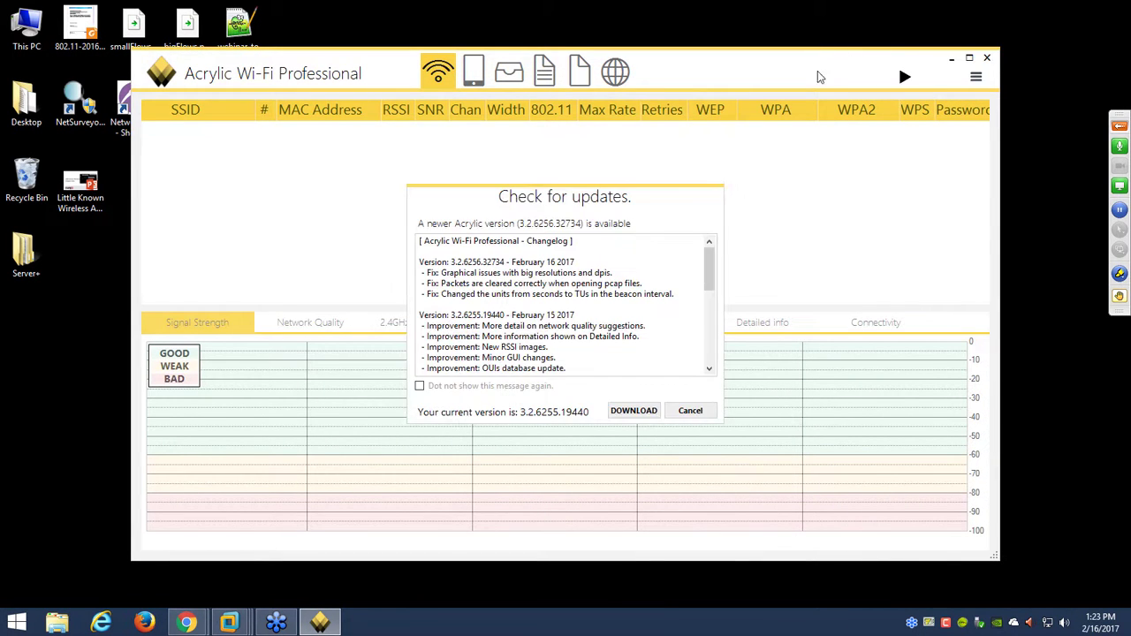
{"action": "left_click", "coordinate": [688, 409]}
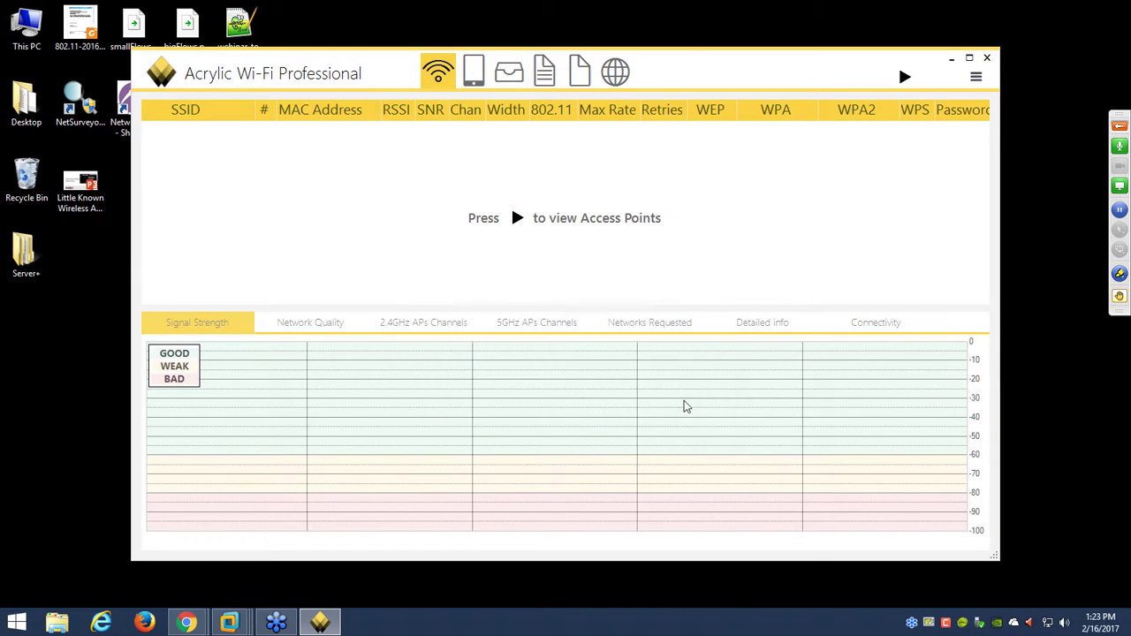
{"action": "double_click", "coordinate": [687, 59]}
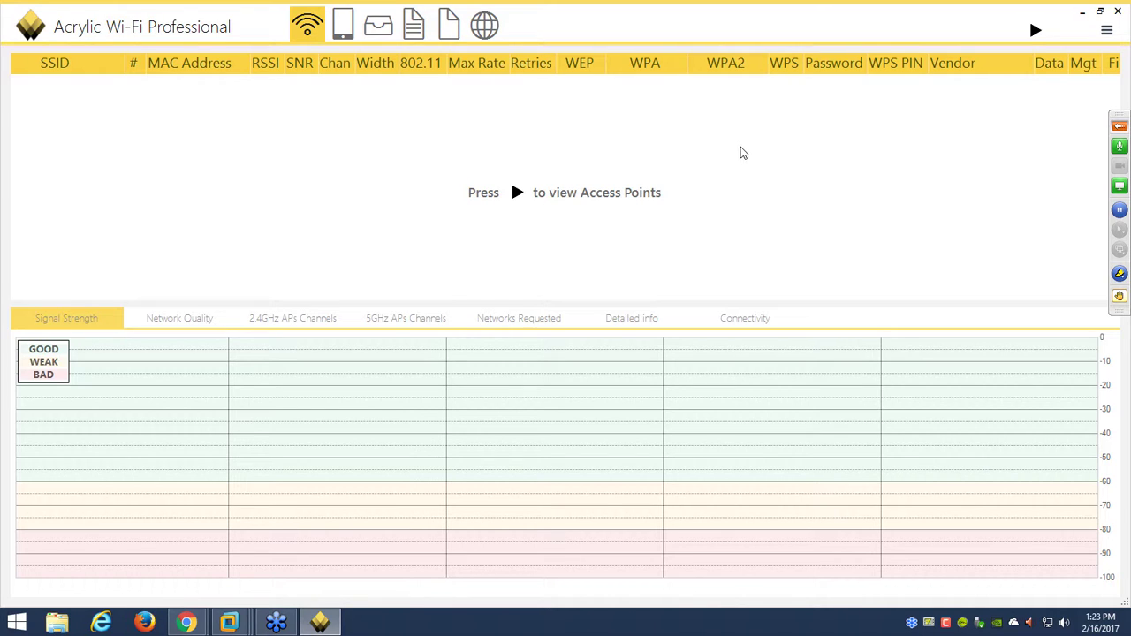
- Set the capture interface to the Edimax AC1200 Wireless LAN USB Adapter with Monitor Mode on
{"action": "left_click", "coordinate": [1106, 31]}
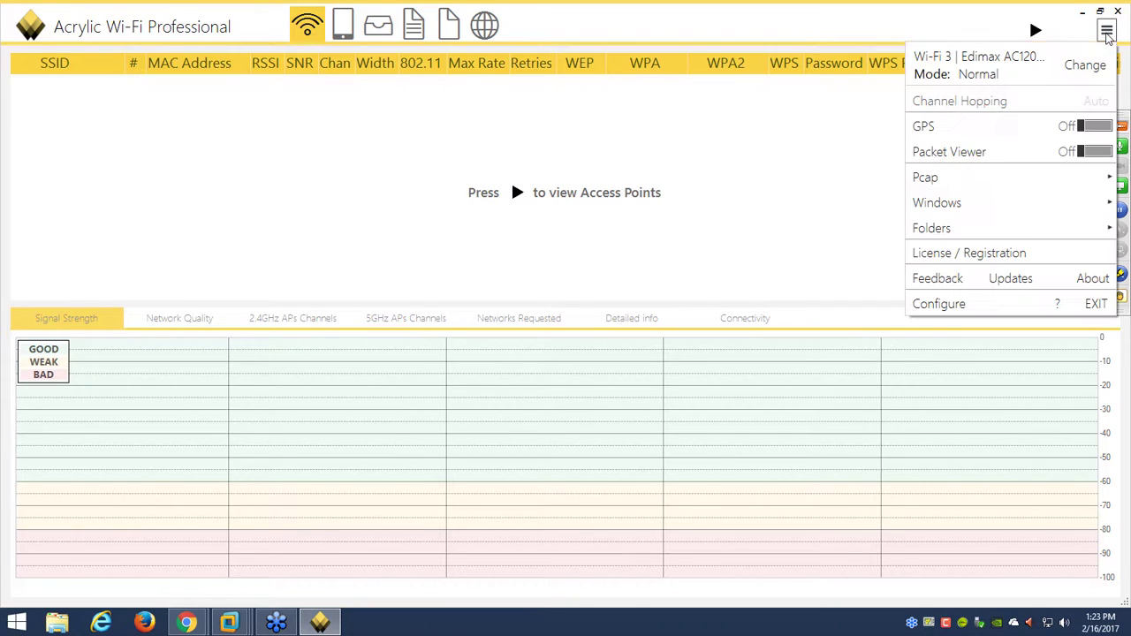
{"action": "left_click", "coordinate": [1095, 75]}
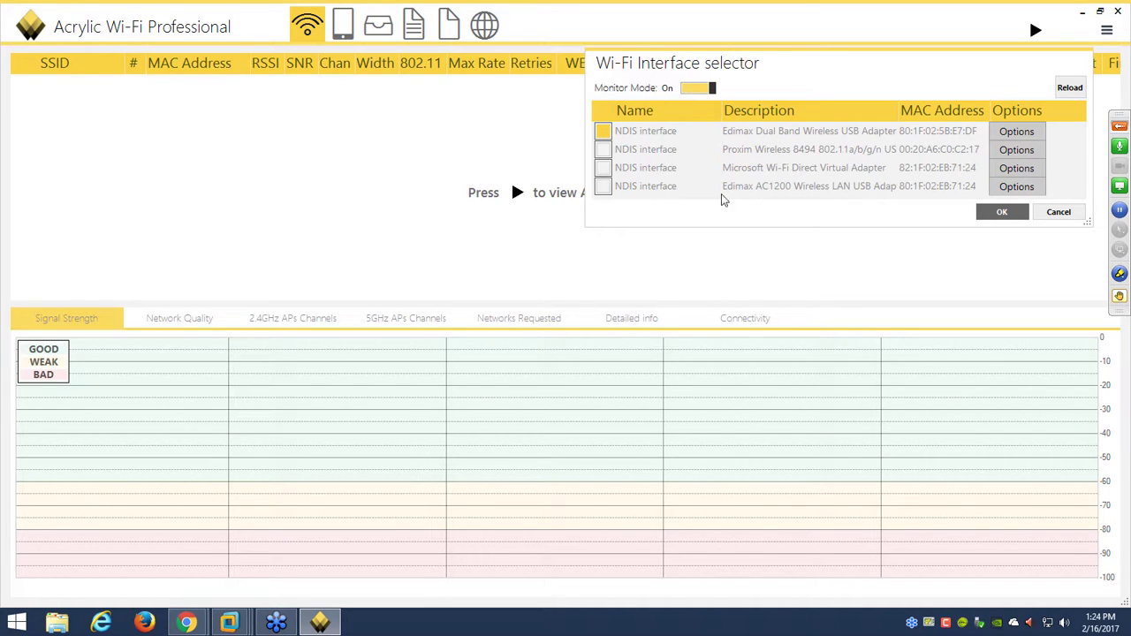
{"action": "left_click", "coordinate": [604, 187]}
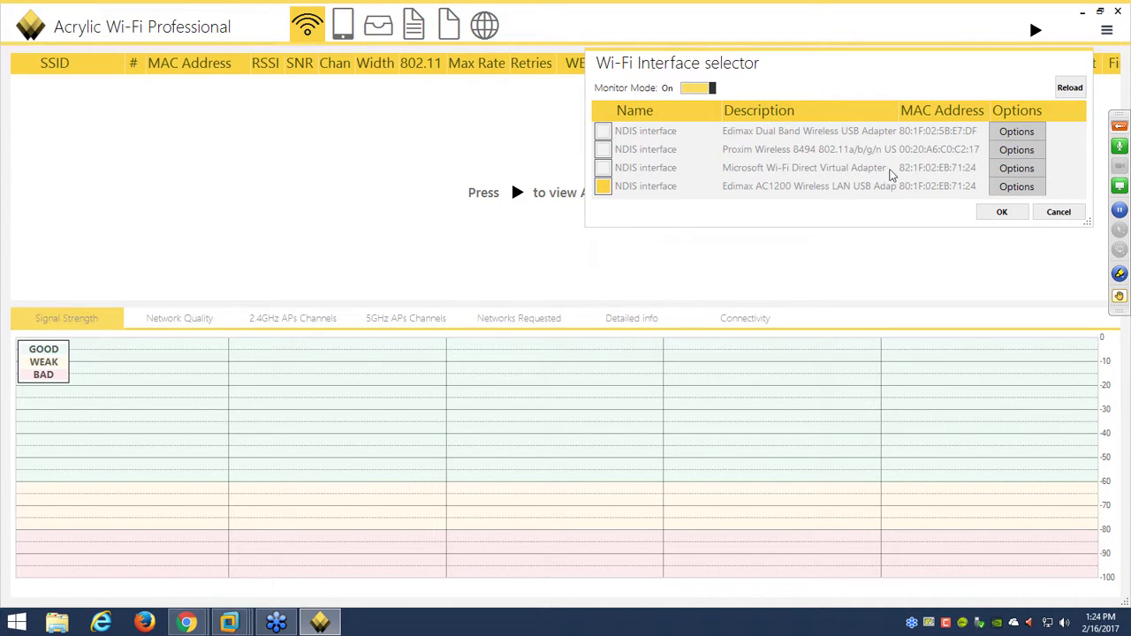
{"action": "left_click", "coordinate": [986, 217]}
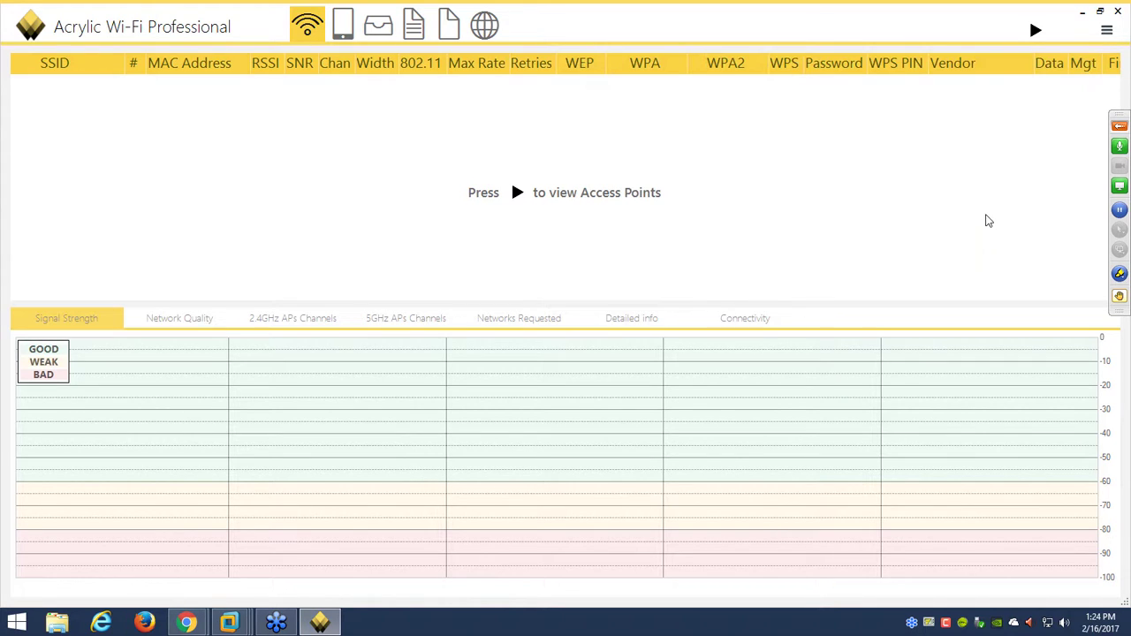
- Enable Wi-Fi packet viewing and try a capture with the AC1200 adapter, checking the access point list before stopping
{"action": "left_click", "coordinate": [382, 32]}
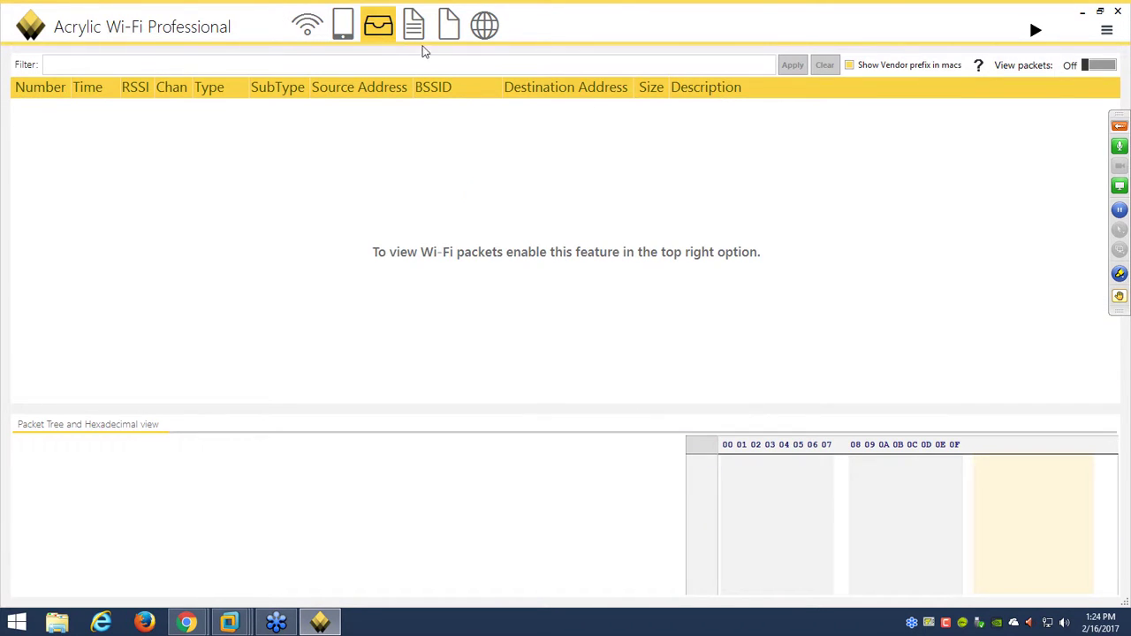
{"action": "left_click", "coordinate": [1102, 70]}
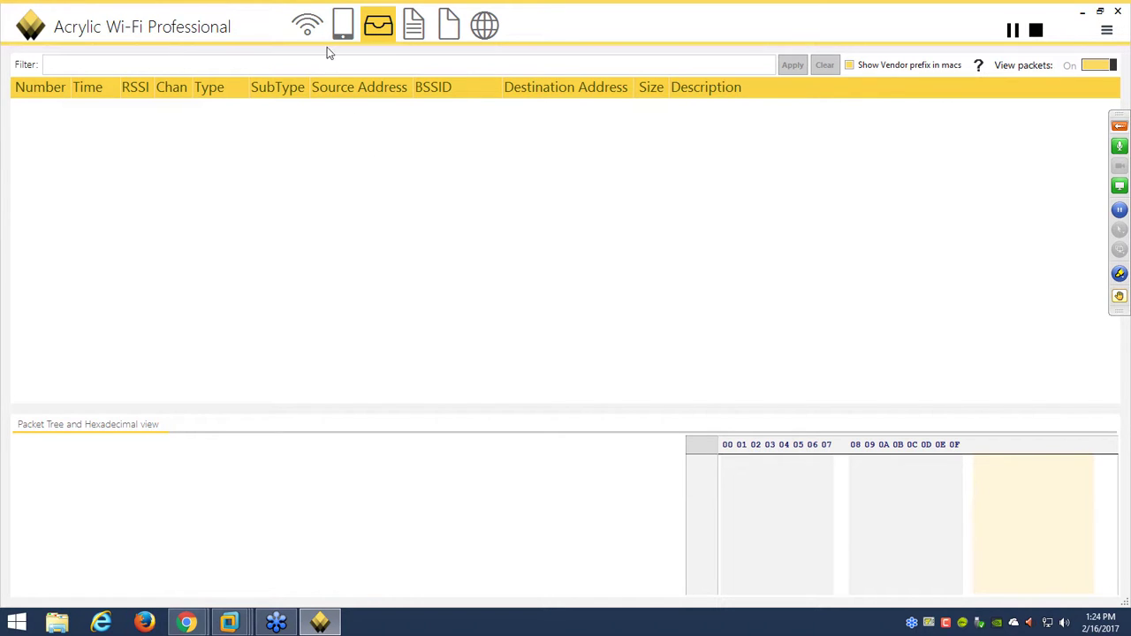
{"action": "left_click", "coordinate": [309, 26]}
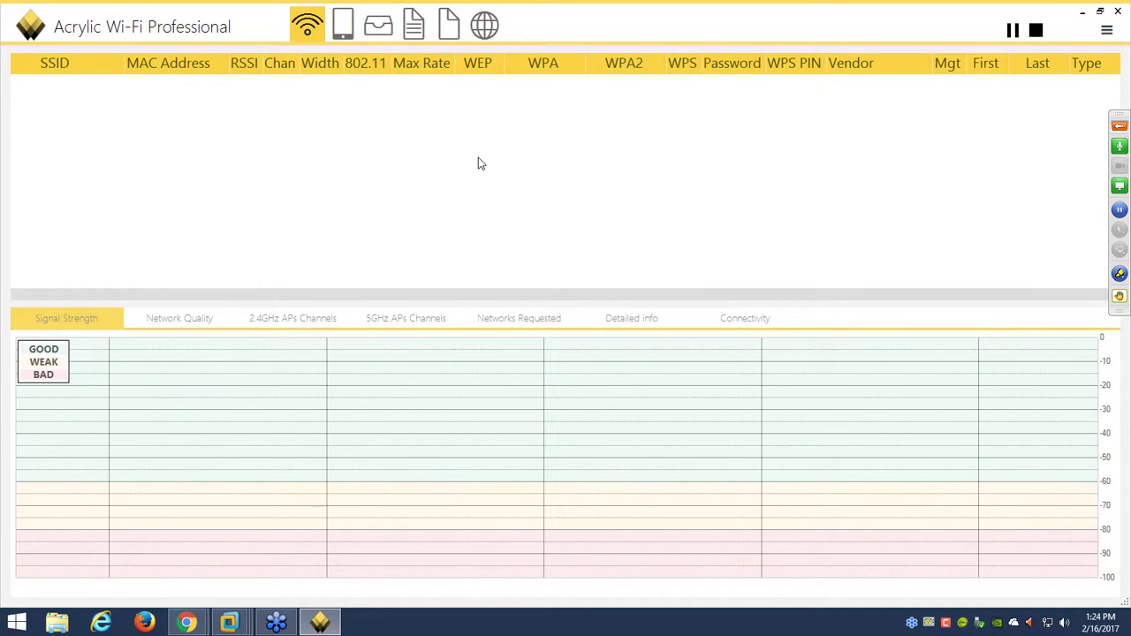
{"action": "left_click", "coordinate": [1037, 33]}
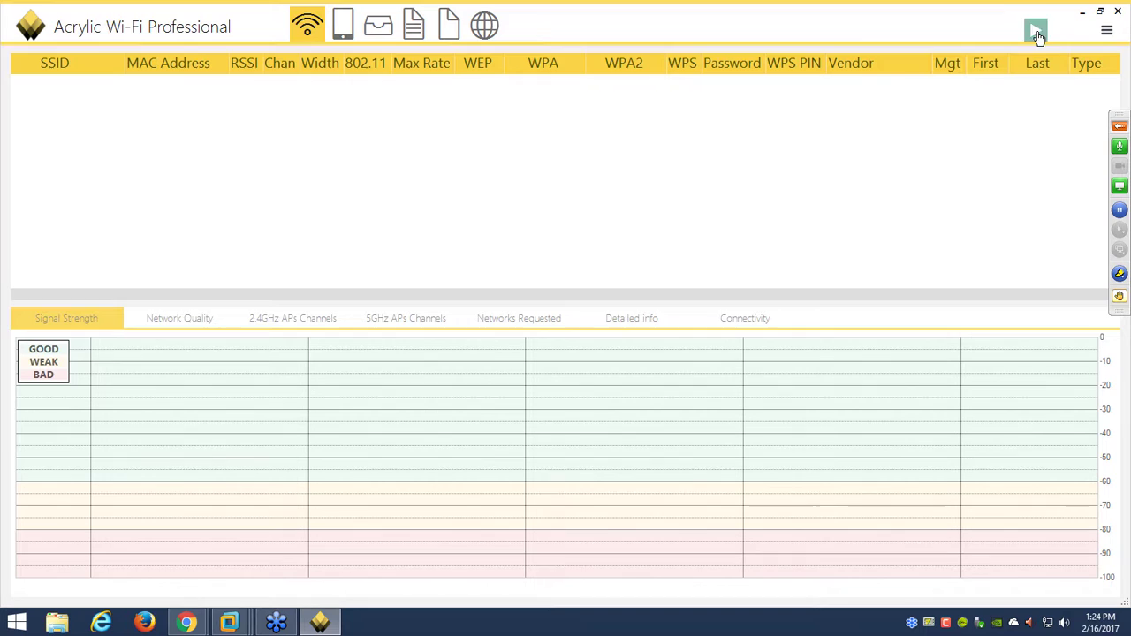
- Change the monitor-mode capture interface to the Edimax Dual Band Wireless USB Adapter
{"action": "left_click", "coordinate": [1106, 30]}
{"action": "left_click", "coordinate": [1101, 69]}
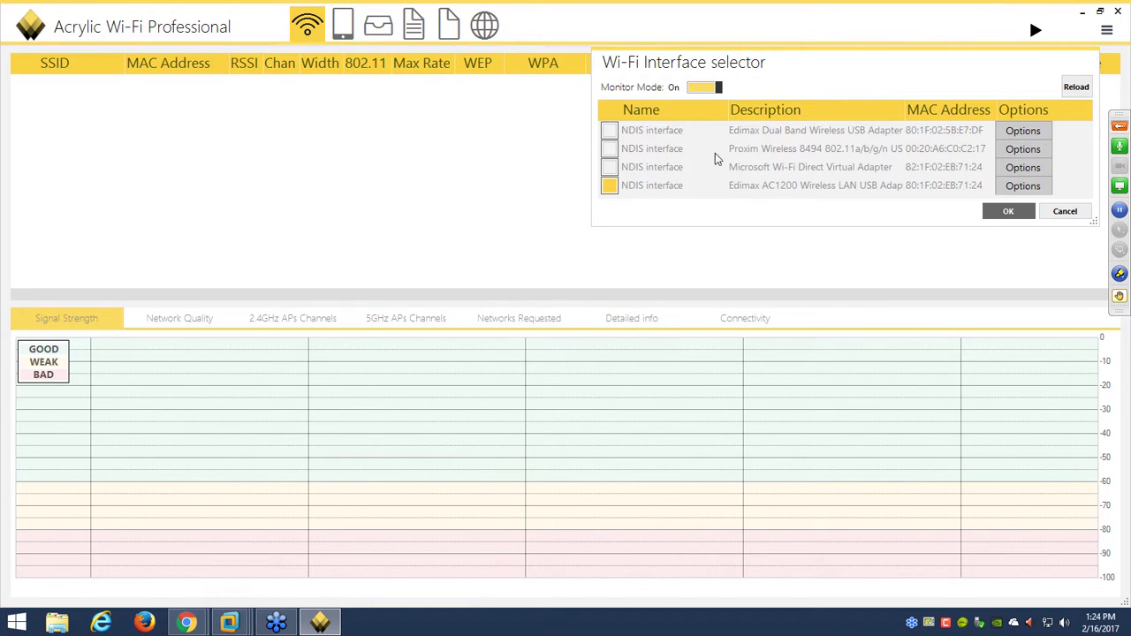
{"action": "left_click", "coordinate": [609, 132]}
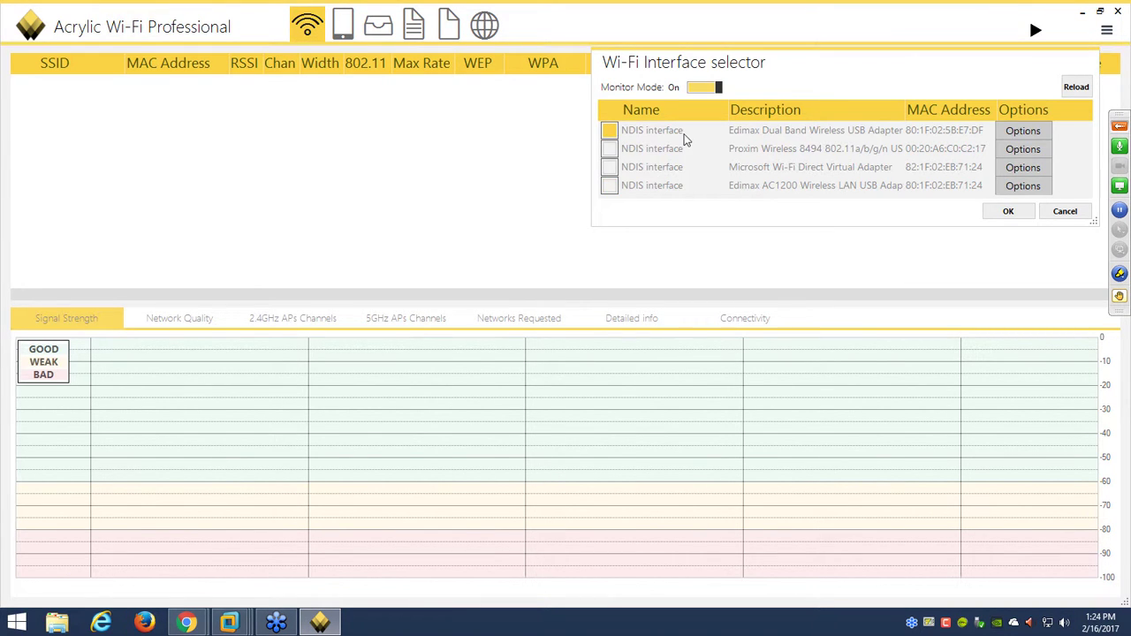
{"action": "left_click", "coordinate": [1008, 213]}
- Capture Wi-Fi packets with the packet viewer, check the detected access points, and pause the capture
{"action": "left_click", "coordinate": [378, 25]}
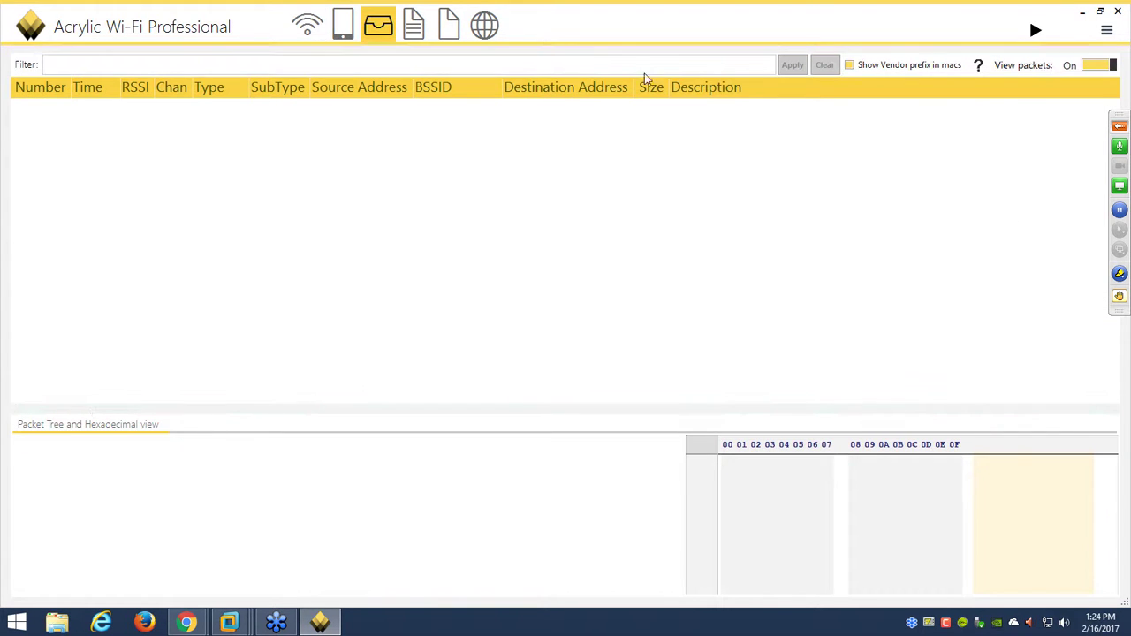
{"action": "left_click", "coordinate": [1035, 31]}
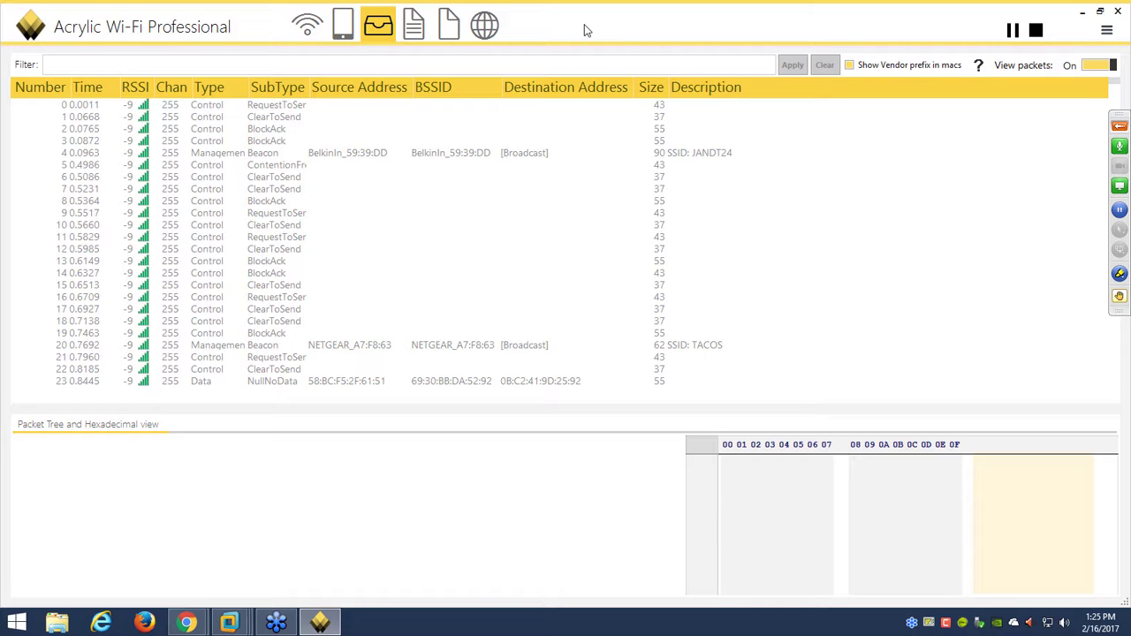
{"action": "left_click", "coordinate": [307, 25]}
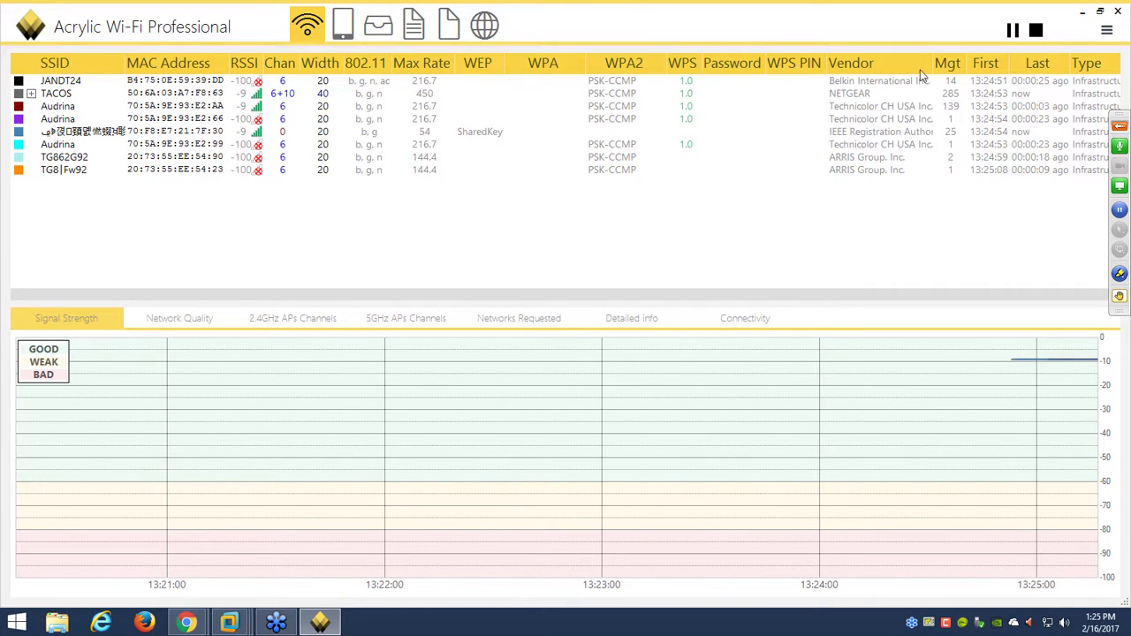
{"action": "left_click", "coordinate": [1013, 30]}
- Select BlockAck packet 8 in the captured packets and examine its RadioTap header
{"action": "left_click", "coordinate": [379, 29]}
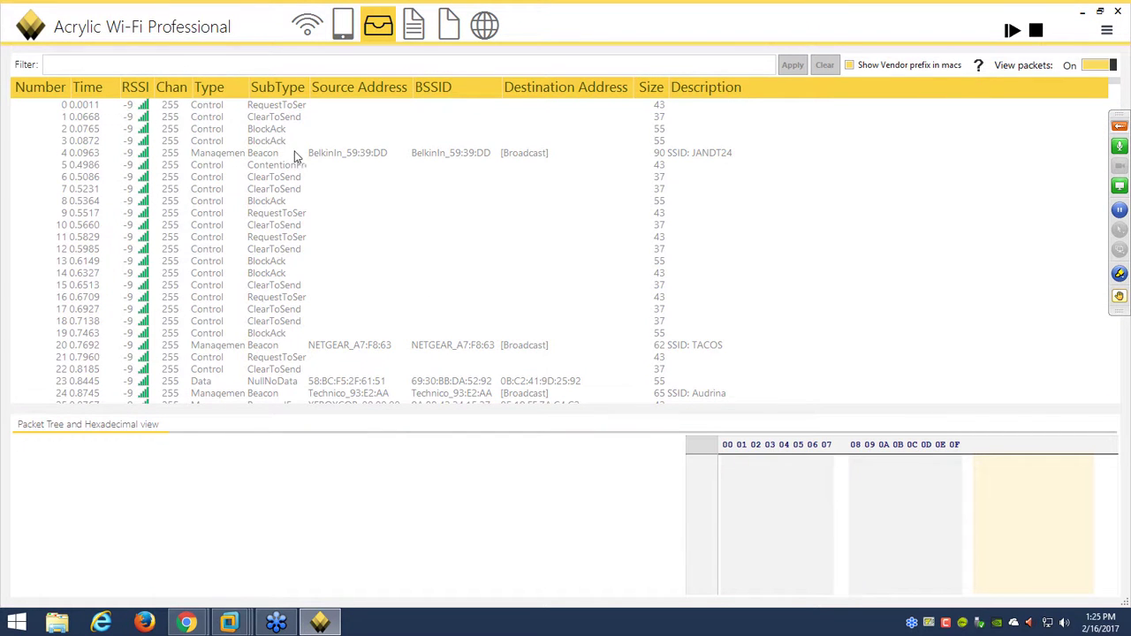
{"action": "left_click", "coordinate": [262, 202]}
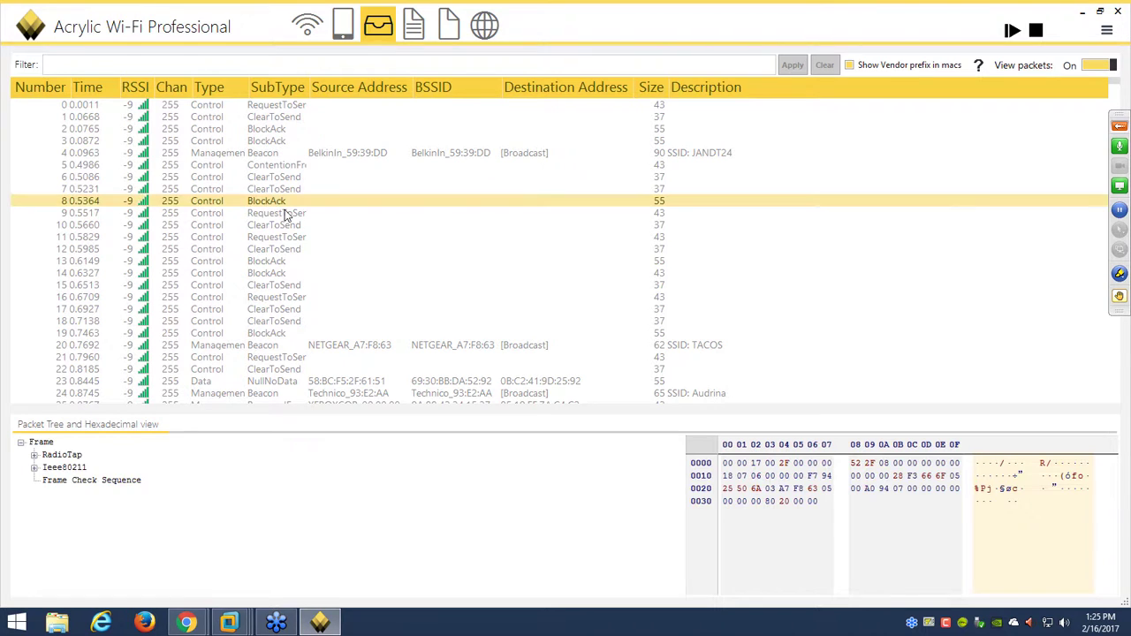
{"action": "left_click", "coordinate": [34, 455]}
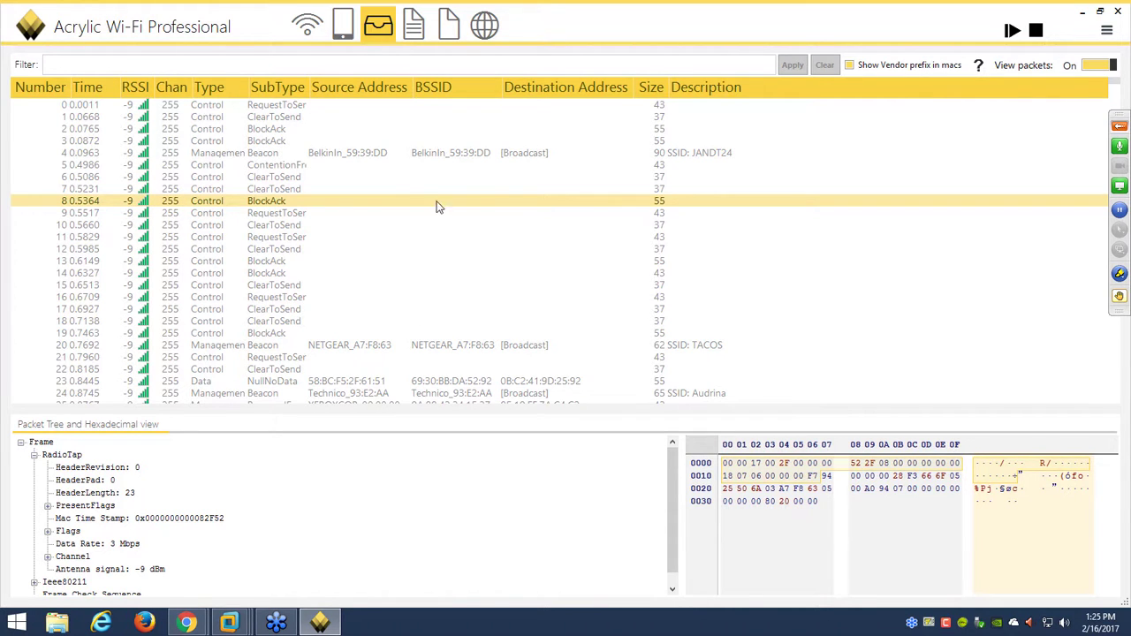
- Select beacon packet 4 in the captured packets, examine its RadioTap header, and expand its Ieee80211 section
{"action": "left_click", "coordinate": [372, 153]}
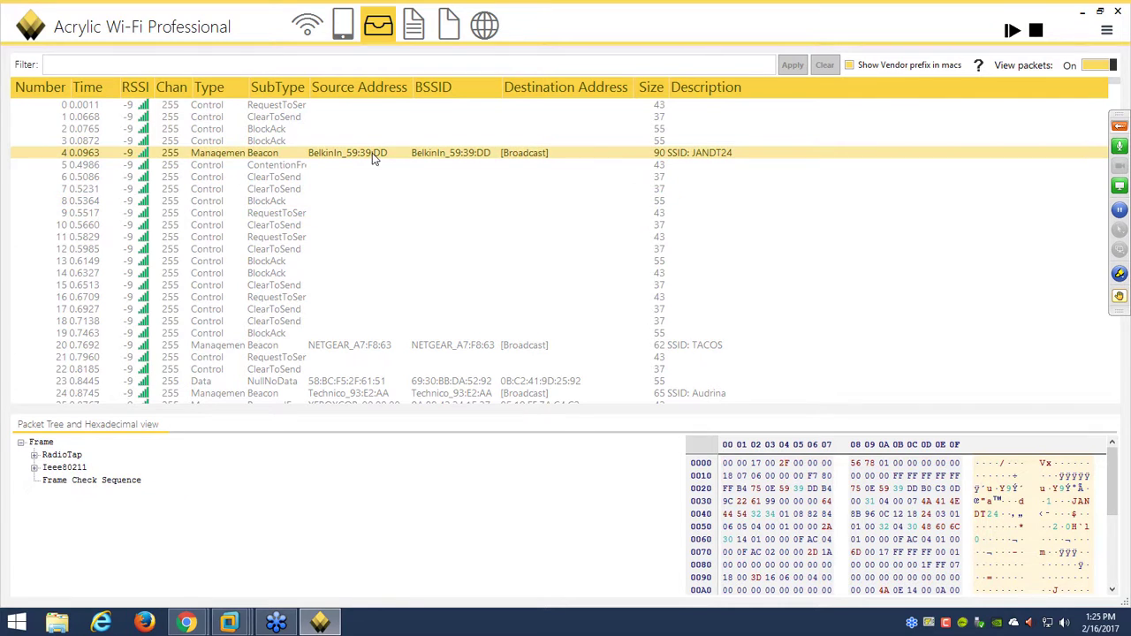
{"action": "left_click", "coordinate": [35, 458]}
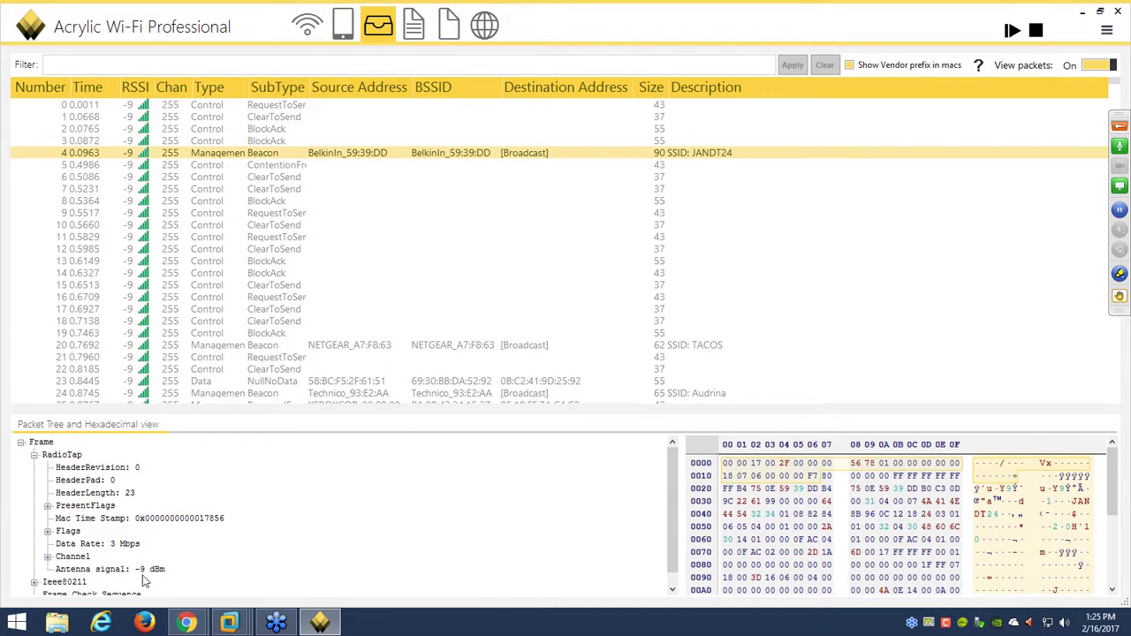
{"action": "scroll", "coordinate": [174, 572], "scroll_direction": "down", "scroll_amount": 1}
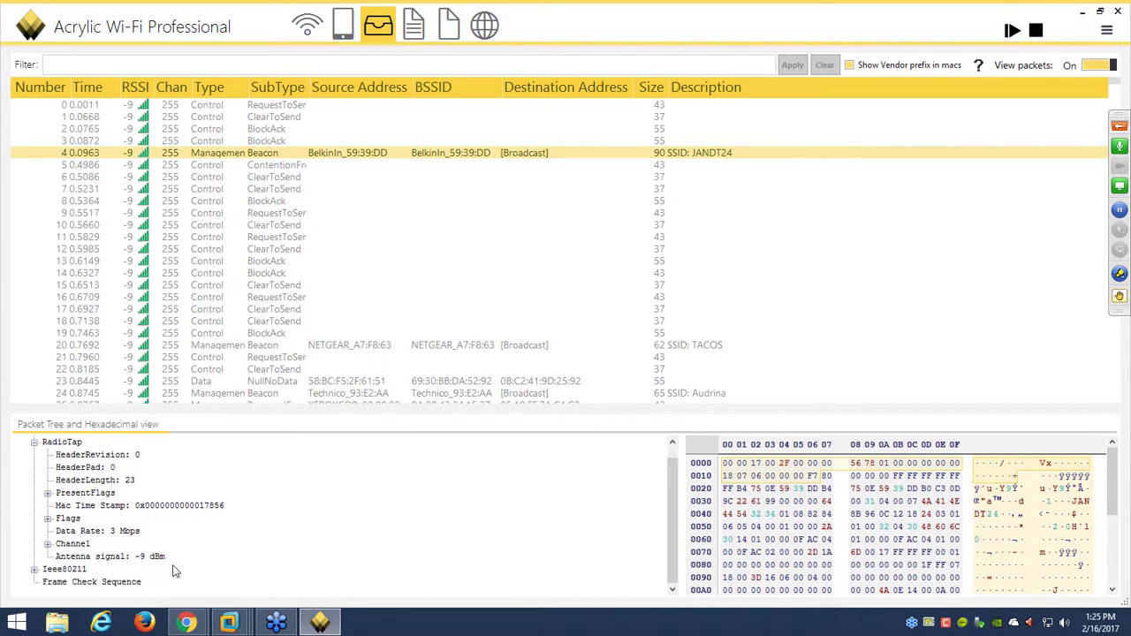
{"action": "left_click", "coordinate": [35, 569]}
{"action": "scroll", "coordinate": [161, 573], "scroll_direction": "down", "scroll_amount": 1}
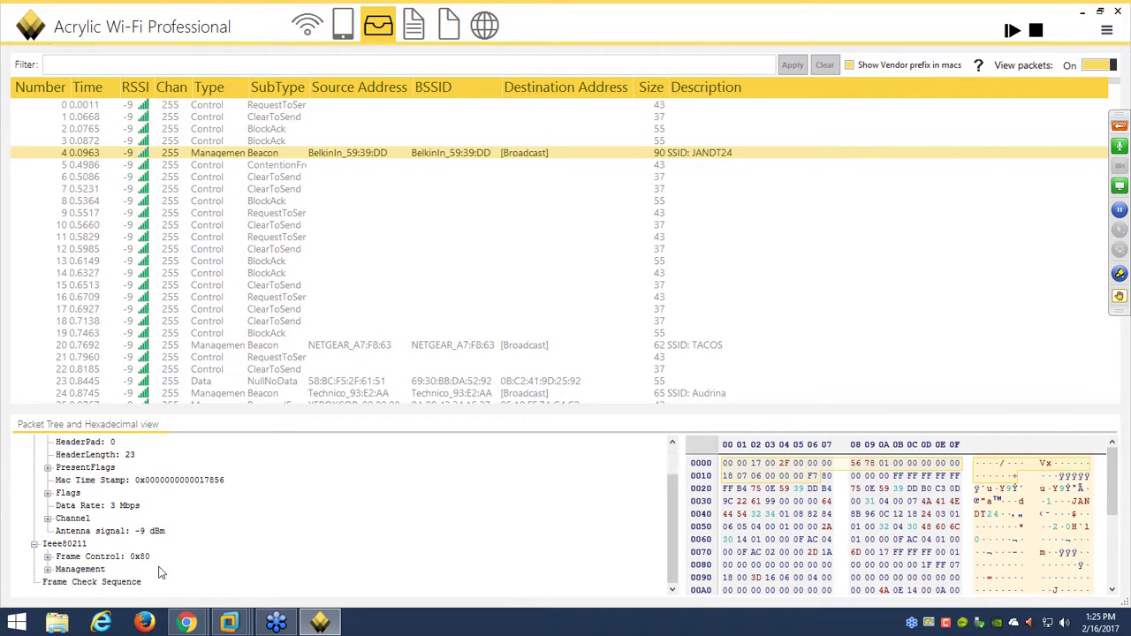
- Expand the beacon packet's Management, Beacon and Fixed fields and highlight the Beacon Interval
{"action": "left_click", "coordinate": [48, 569]}
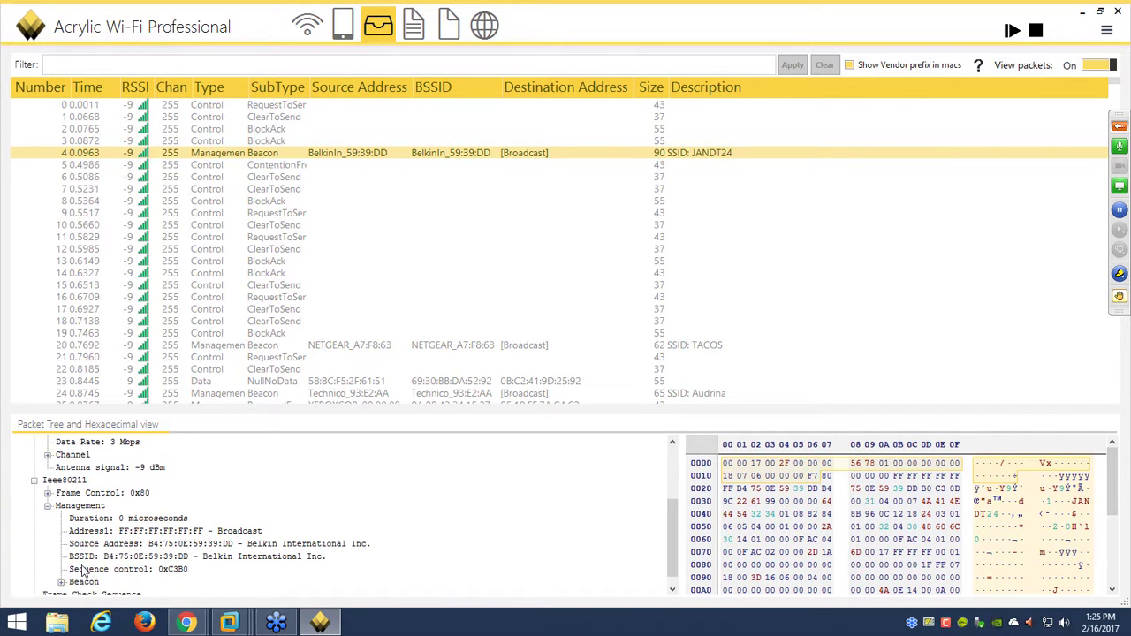
{"action": "left_click", "coordinate": [63, 582]}
{"action": "scroll", "coordinate": [192, 571], "scroll_direction": "down", "scroll_amount": 1}
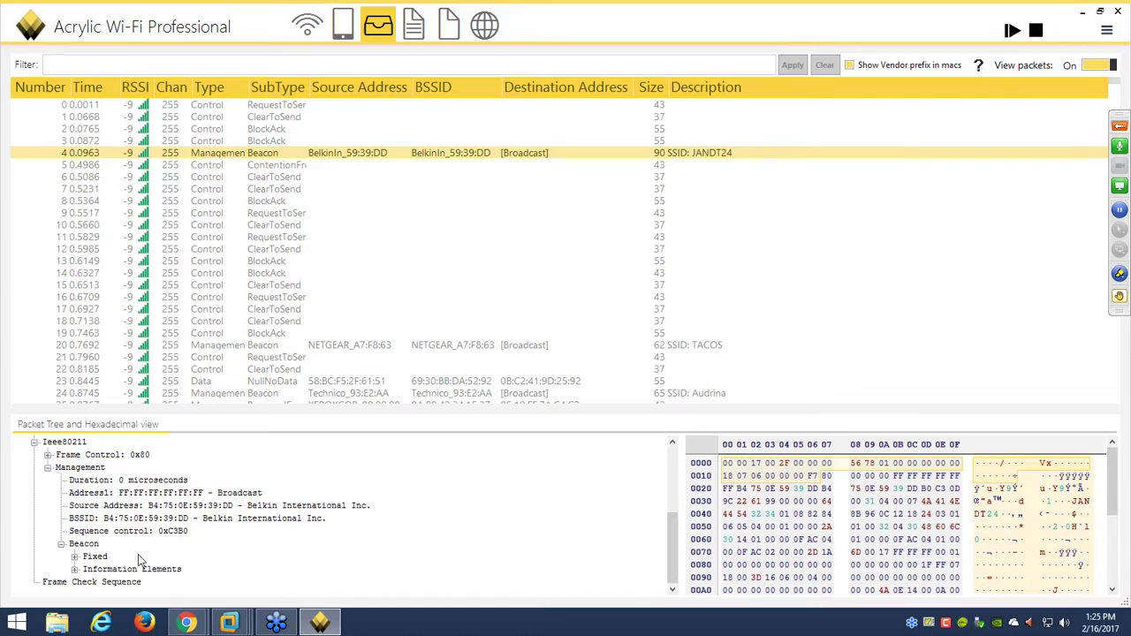
{"action": "left_click", "coordinate": [75, 557]}
{"action": "scroll", "coordinate": [264, 555], "scroll_direction": "down", "scroll_amount": 1}
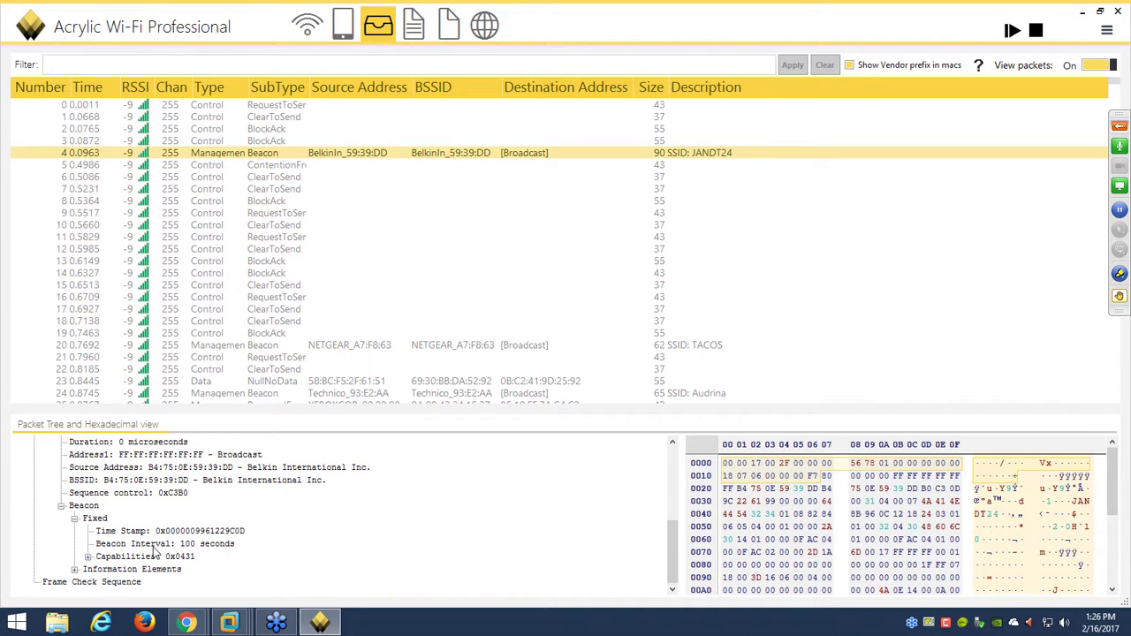
{"action": "left_click", "coordinate": [203, 546]}
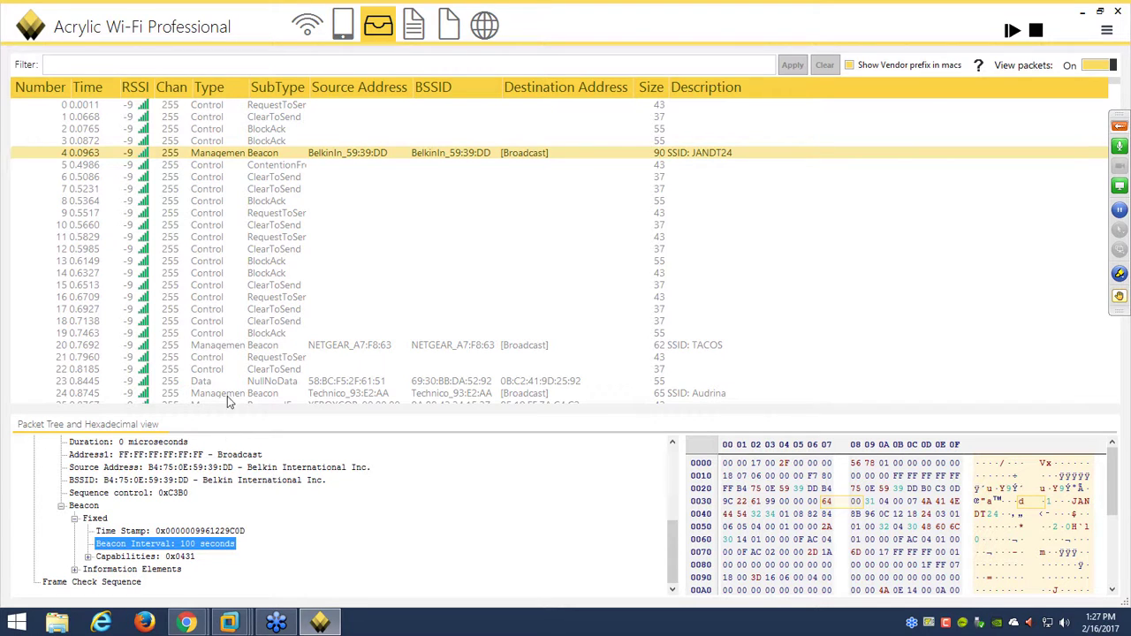
{"action": "left_click", "coordinate": [1106, 30]}
{"action": "mouse_move", "coordinate": [936, 177]}
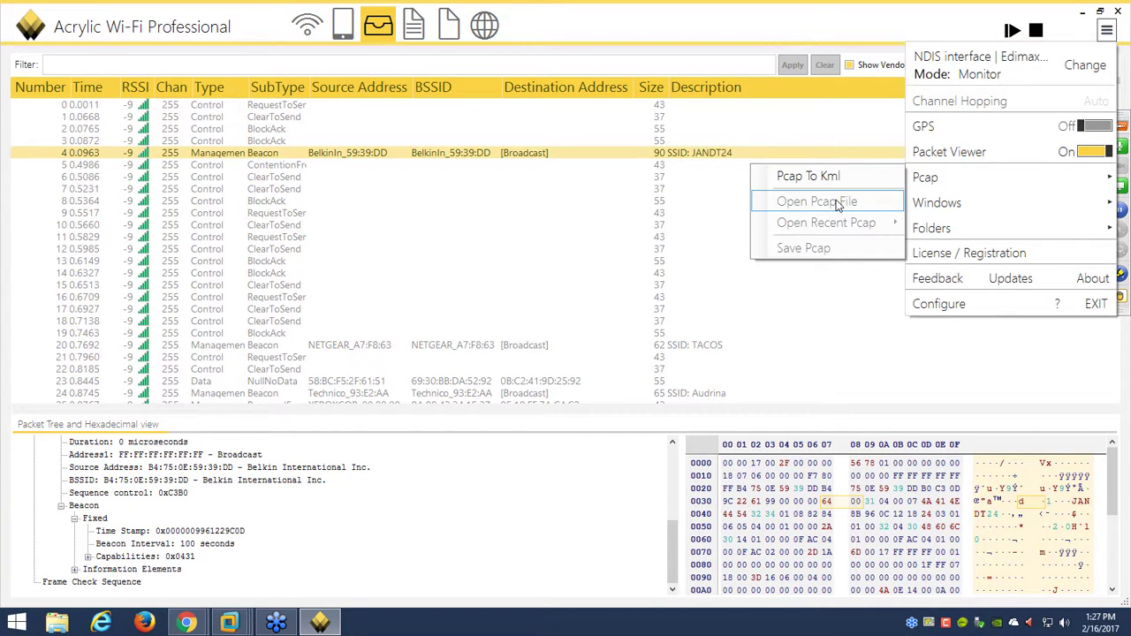
{"action": "left_click", "coordinate": [850, 316]}
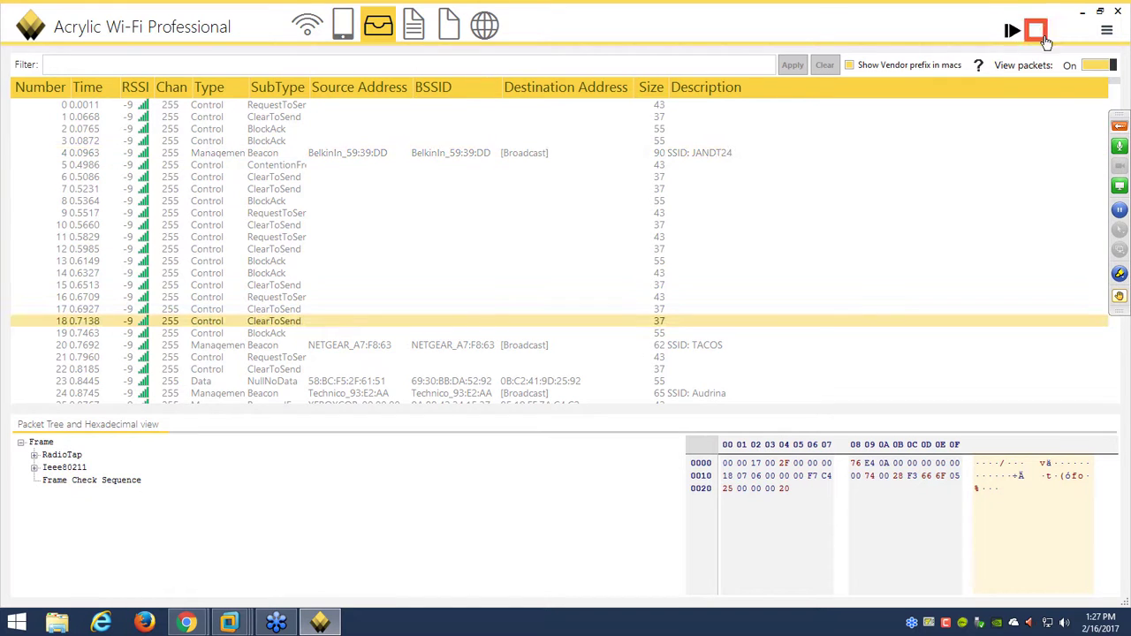
- Stop the capture and save the captured packets to the Desktop as a PCAP file named Acrylic
{"action": "left_click", "coordinate": [1035, 30]}
{"action": "left_click", "coordinate": [1105, 32]}
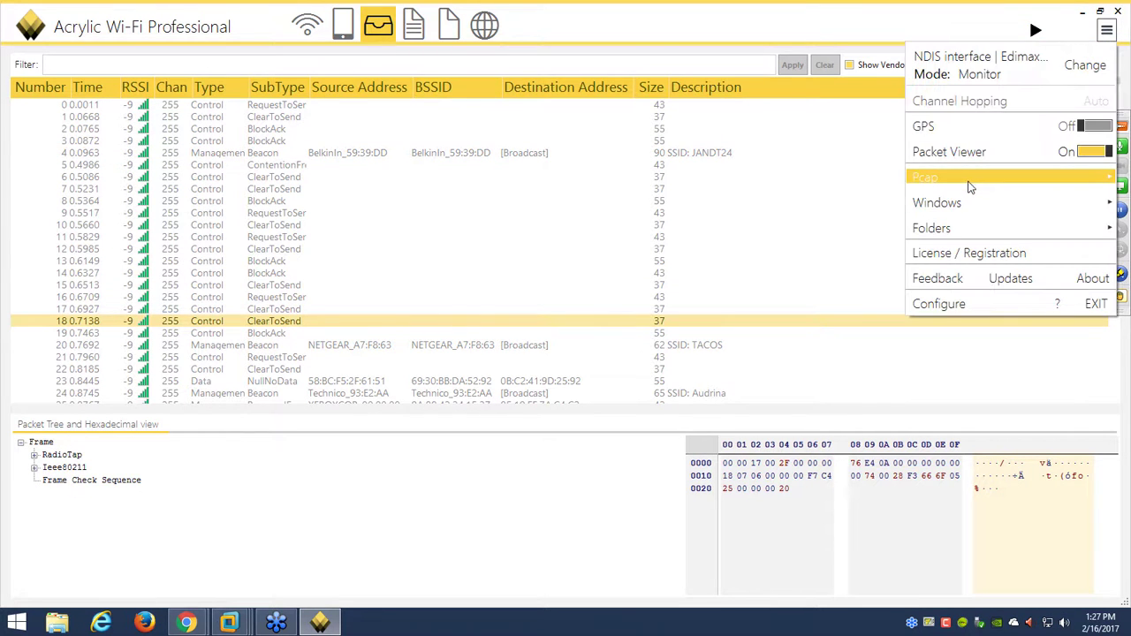
{"action": "mouse_move", "coordinate": [954, 177]}
{"action": "left_click", "coordinate": [804, 248]}
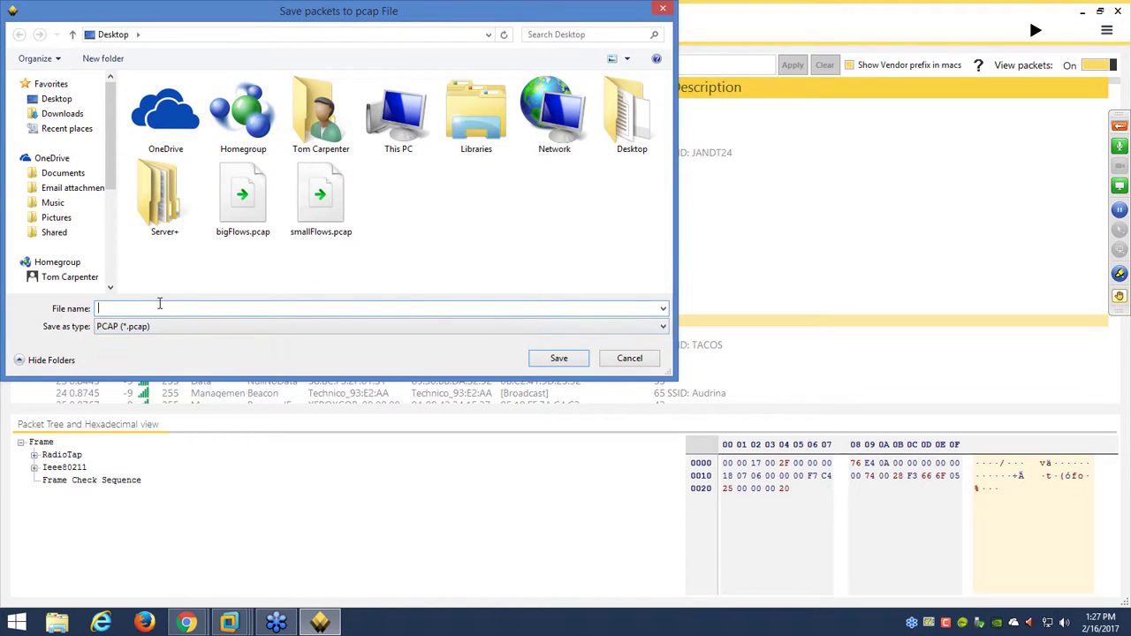
{"action": "type", "text": "Acry"}
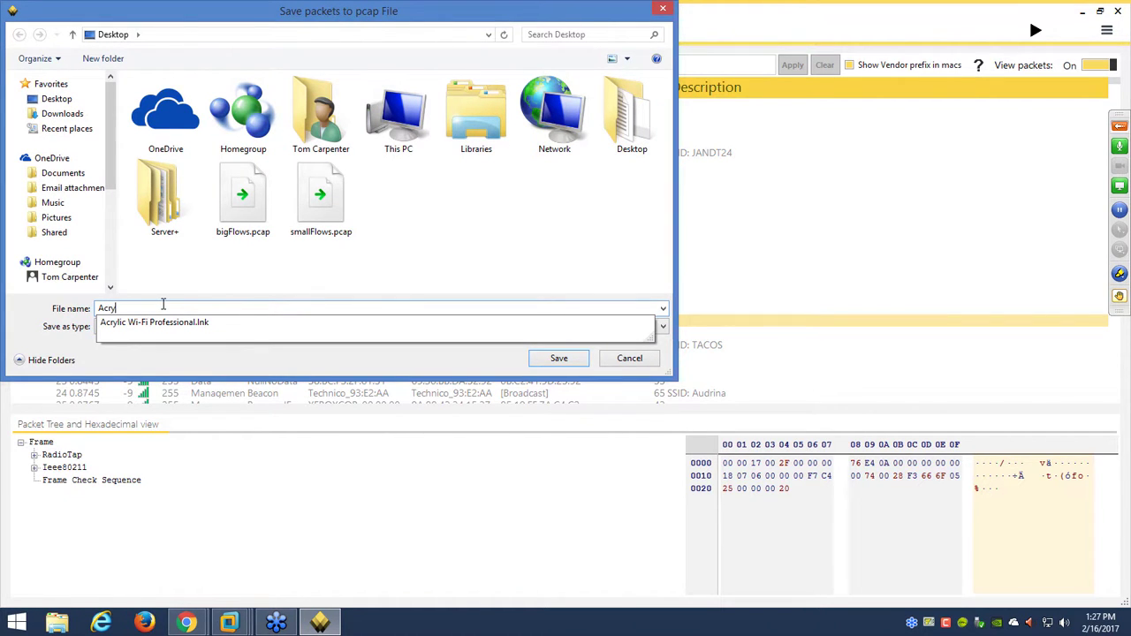
{"action": "type", "text": "lic"}
{"action": "left_click", "coordinate": [174, 287]}
{"action": "left_click", "coordinate": [546, 360]}
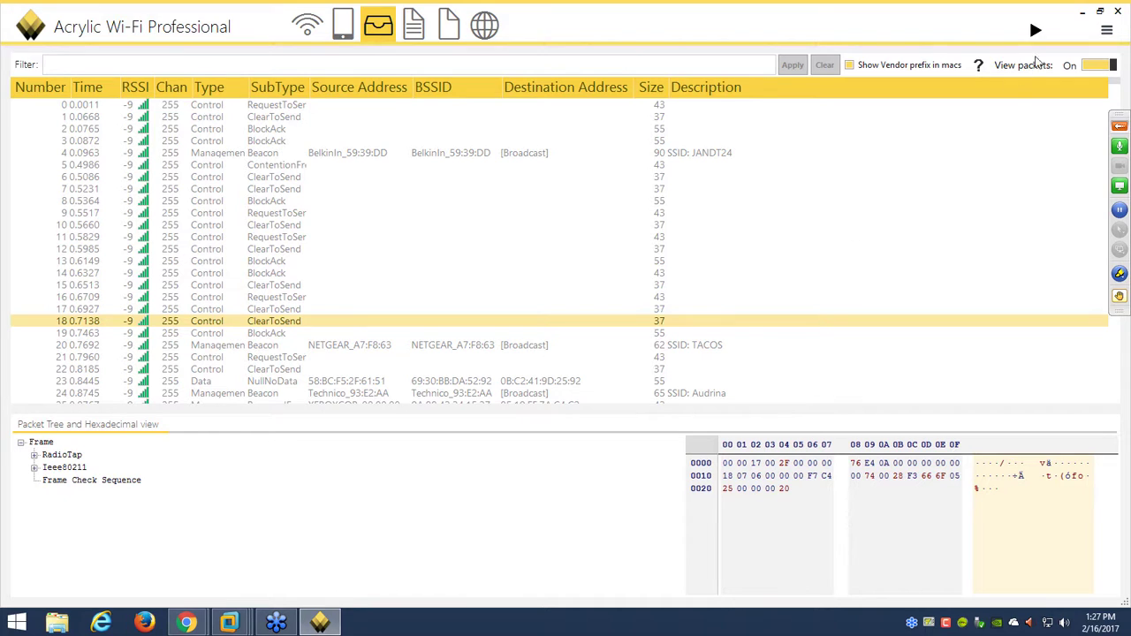
- Exit Acrylic Wi-Fi Professional and open the desktop file Acrylic.pcap in Wireshark
{"action": "left_click", "coordinate": [1117, 10]}
{"action": "left_click_drag", "start_coordinate": [33, 334], "coordinate": [141, 203]}
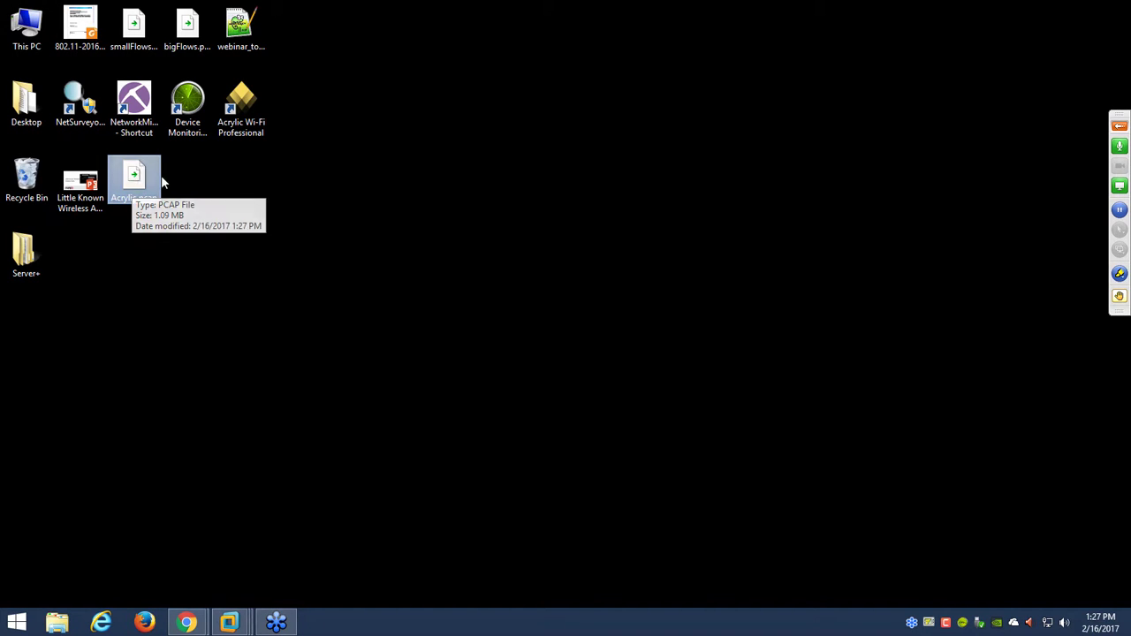
{"action": "right_click", "coordinate": [136, 174]}
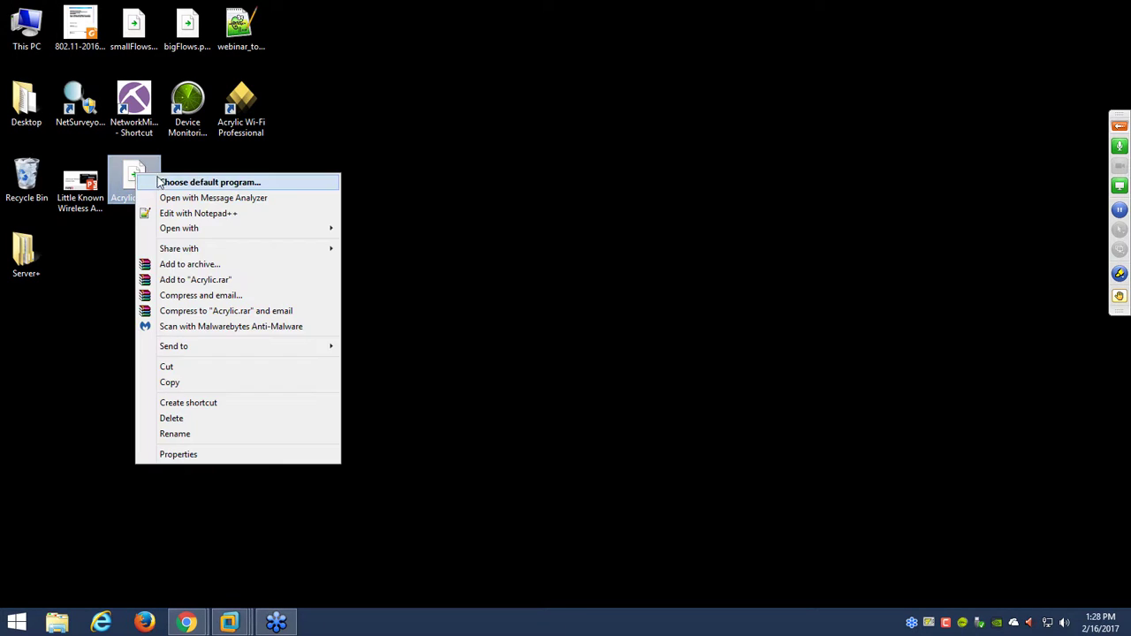
{"action": "mouse_move", "coordinate": [202, 230]}
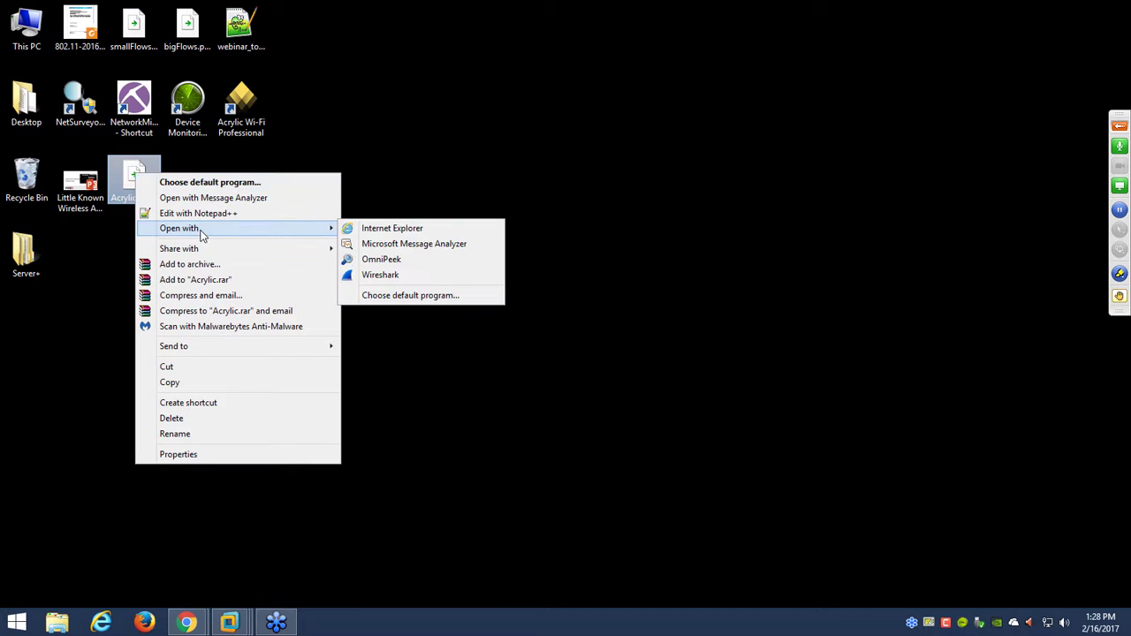
{"action": "left_click", "coordinate": [399, 277]}
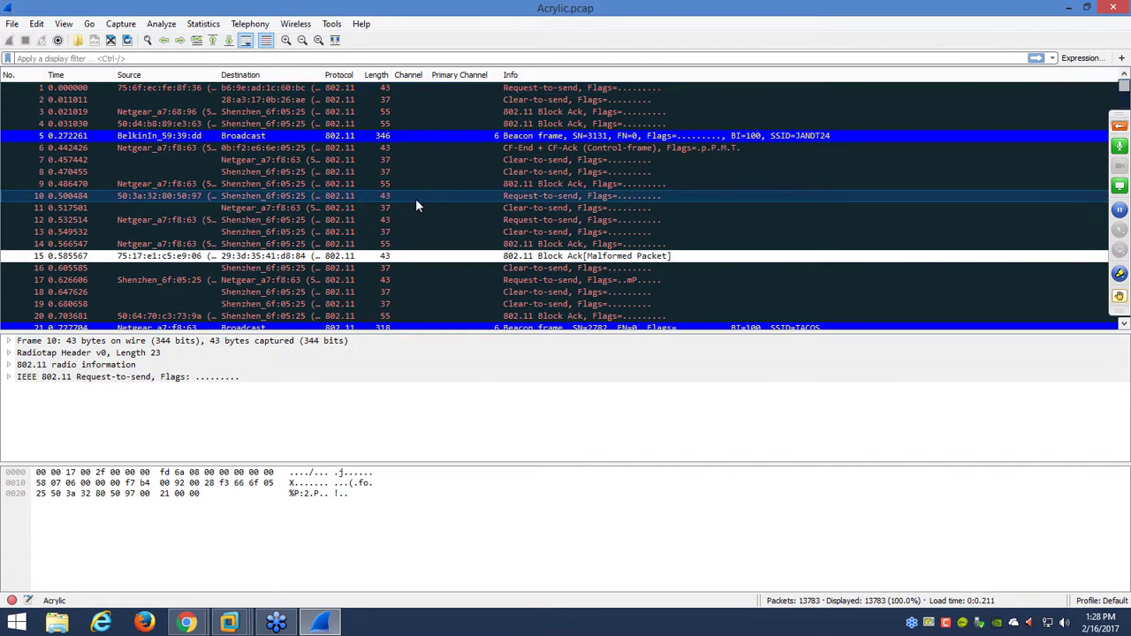
- Select beacon frame 5 and examine the tagged parameters of its wireless LAN management frame, including Overlapping BSS Scan Parameters
{"action": "left_click", "coordinate": [299, 171]}
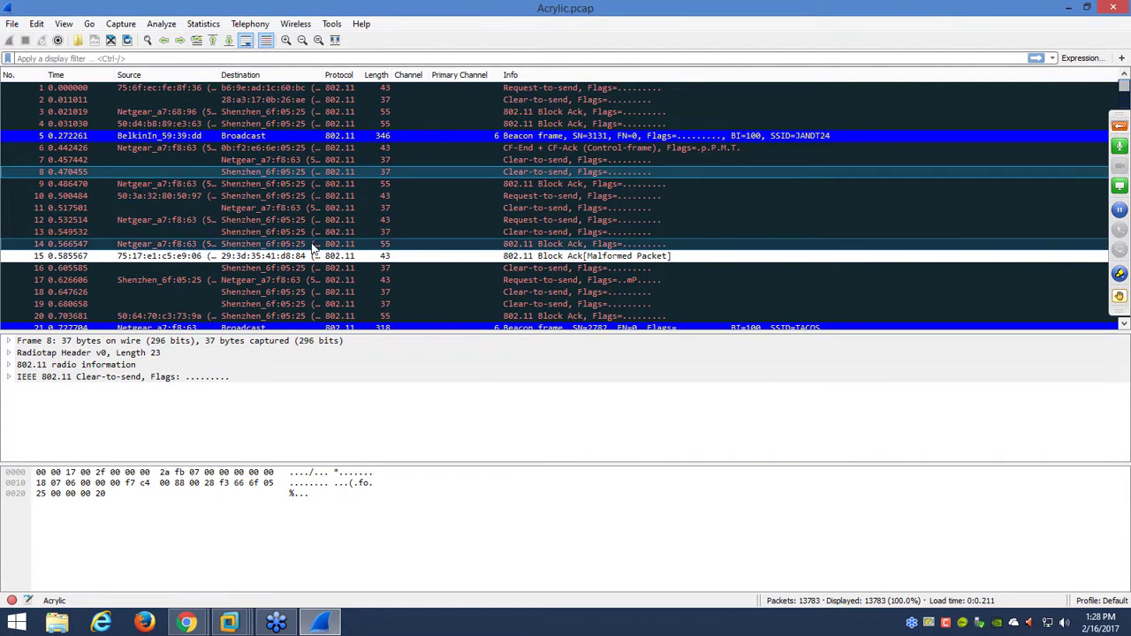
{"action": "left_click", "coordinate": [298, 137]}
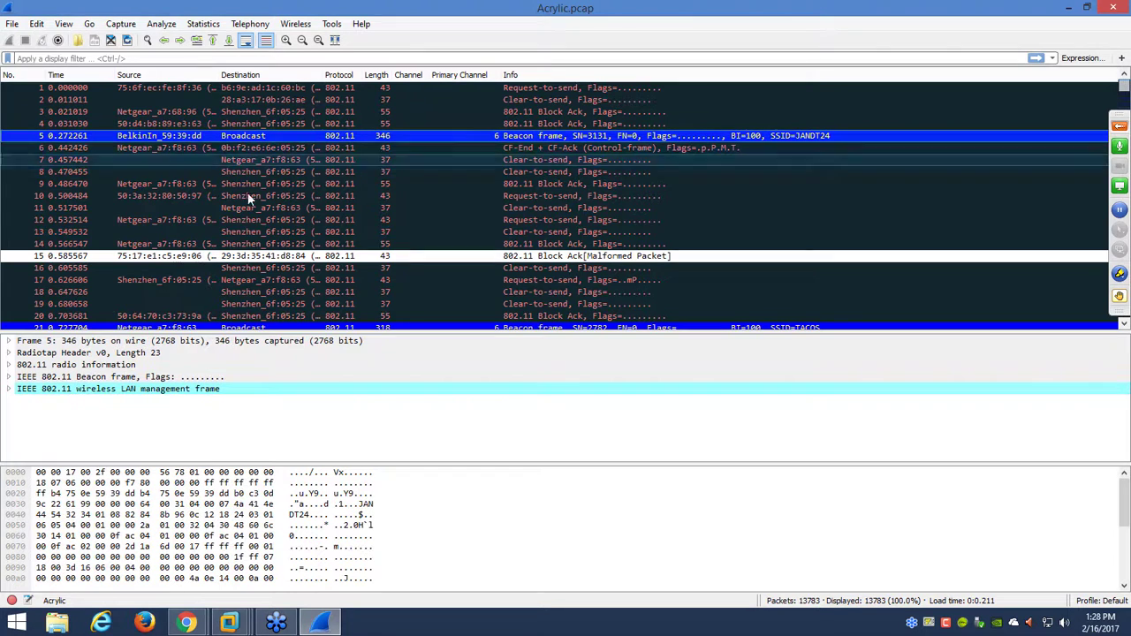
{"action": "left_click", "coordinate": [9, 389]}
{"action": "double_click", "coordinate": [39, 417]}
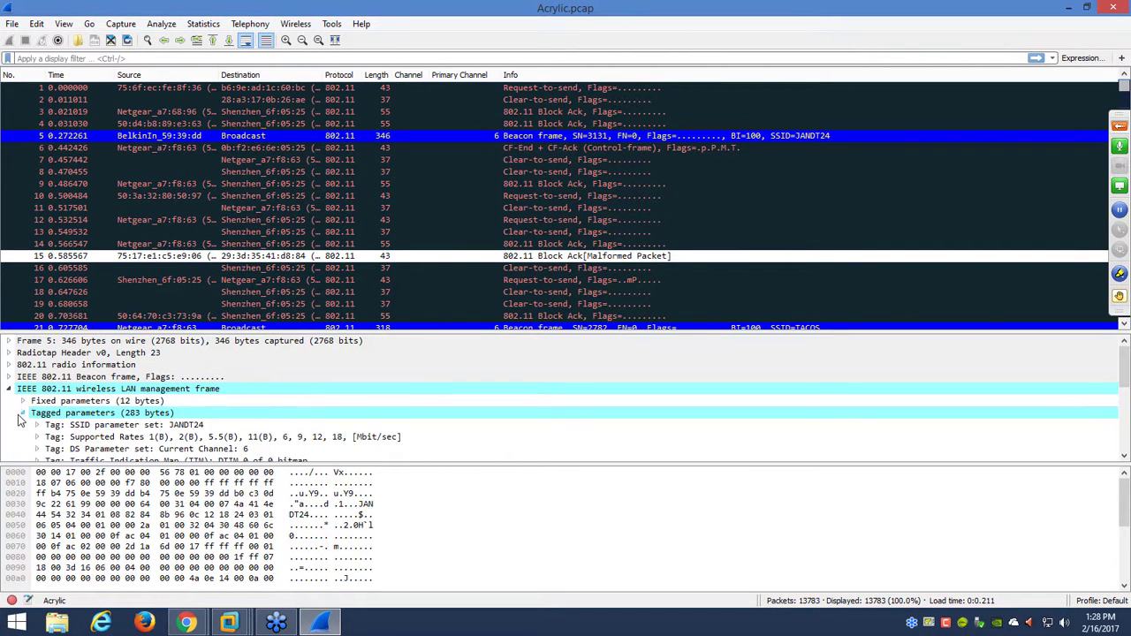
{"action": "scroll", "coordinate": [124, 406], "scroll_direction": "down", "scroll_amount": 5}
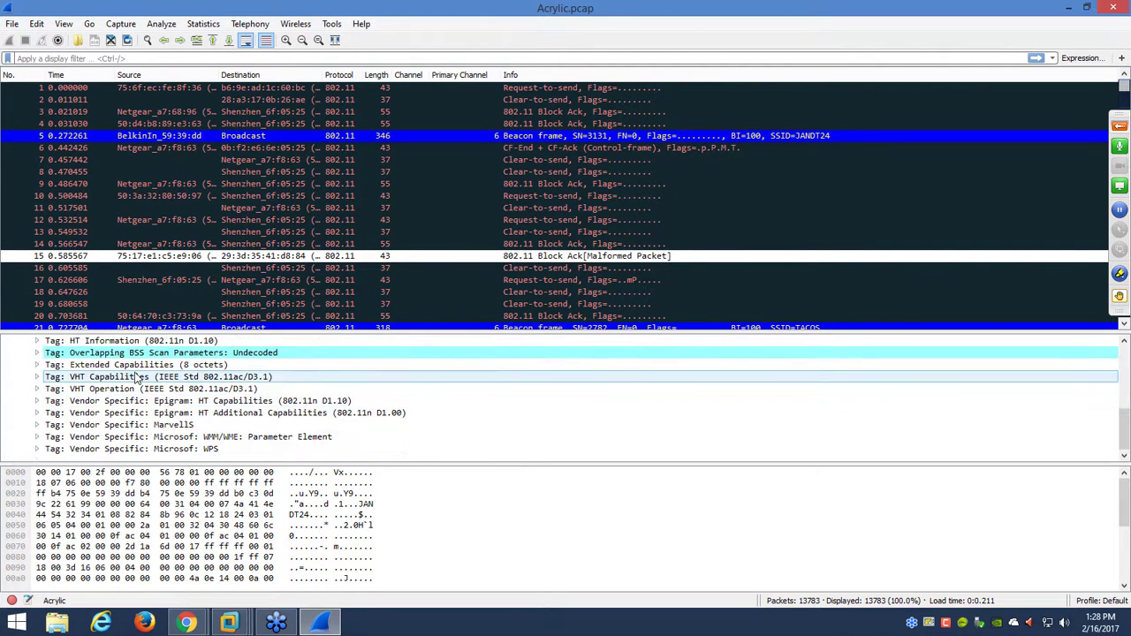
{"action": "double_click", "coordinate": [67, 353]}
{"action": "scroll", "coordinate": [68, 365], "scroll_direction": "down", "scroll_amount": 1}
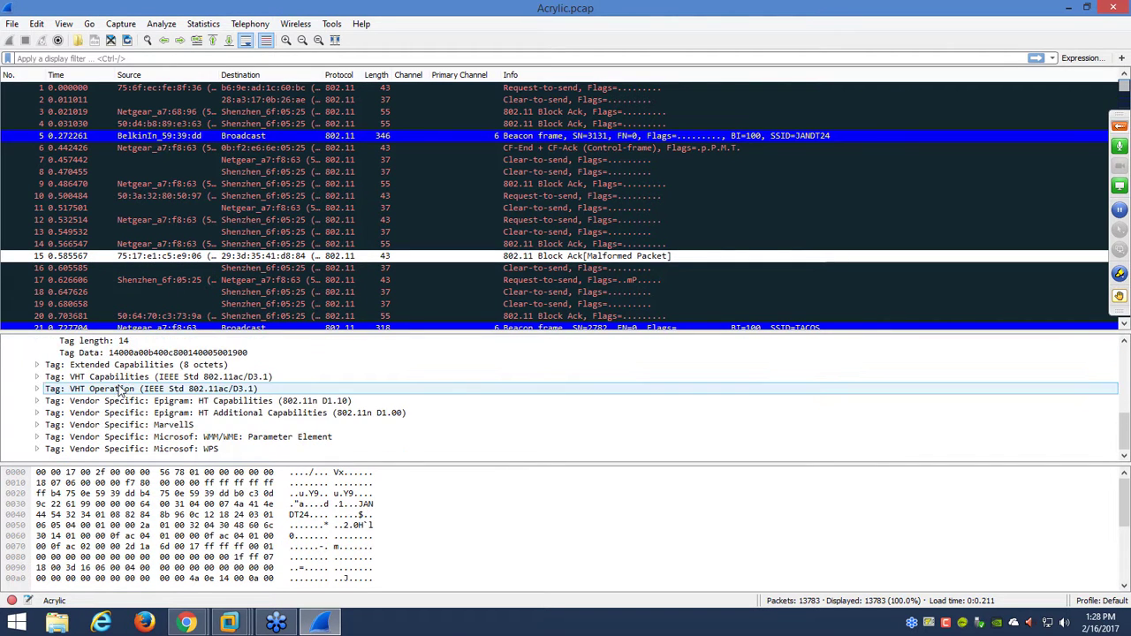
{"action": "scroll", "coordinate": [174, 425], "scroll_direction": "up", "scroll_amount": 7}
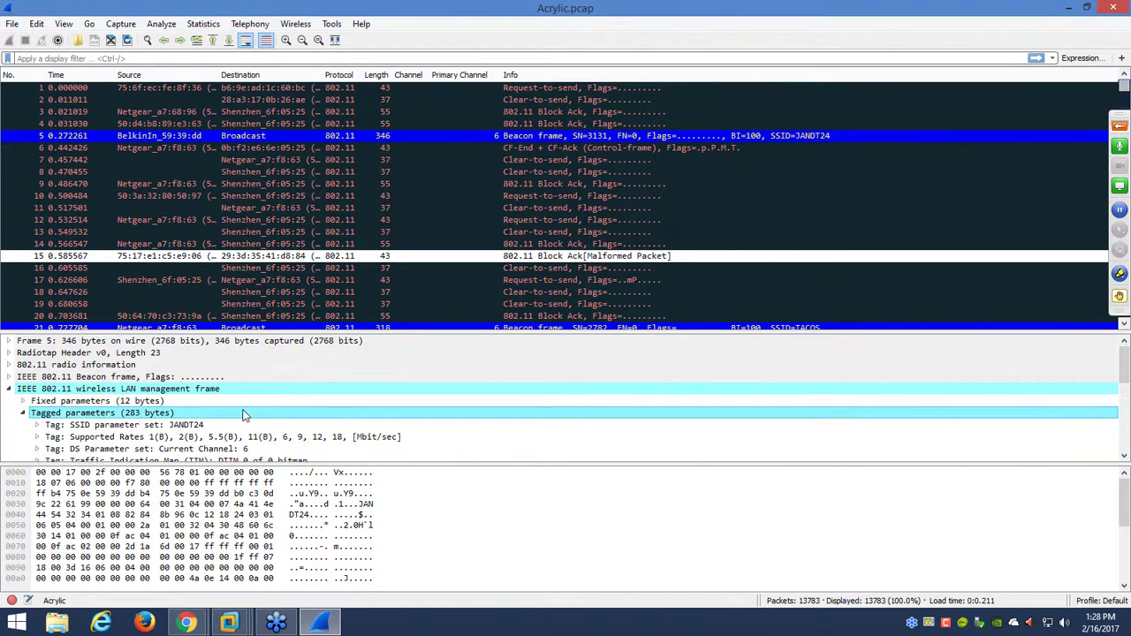
- Expand the beacon frame's fixed parameters and highlight the Beacon Interval field
{"action": "left_click", "coordinate": [23, 400]}
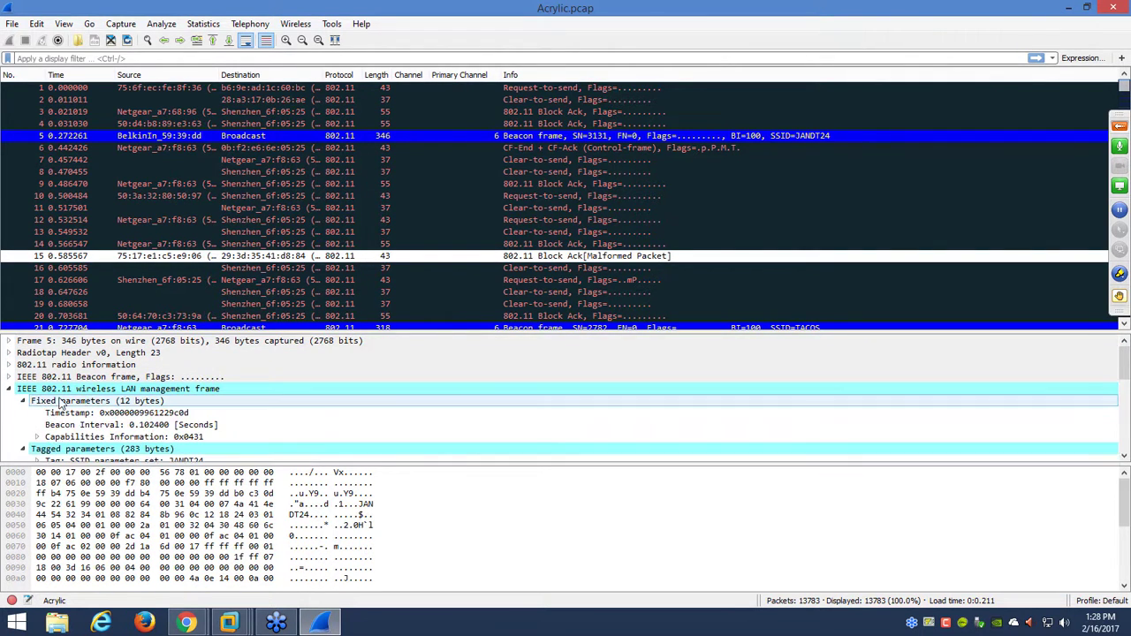
{"action": "left_click", "coordinate": [151, 425]}
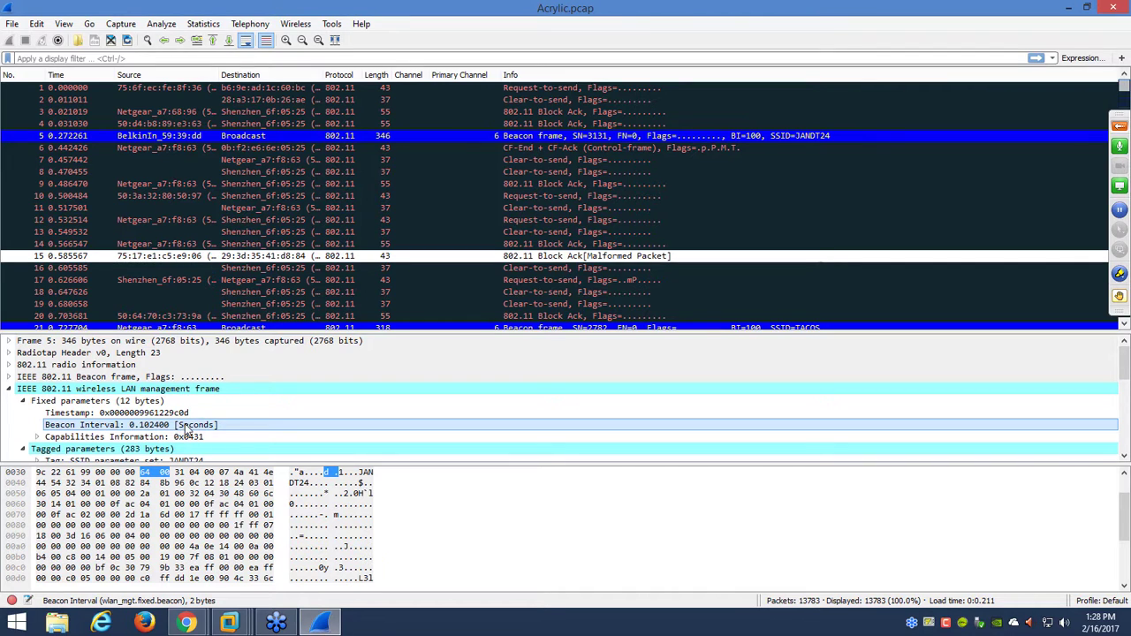
{"action": "scroll", "coordinate": [186, 429], "scroll_direction": "down", "scroll_amount": 1}
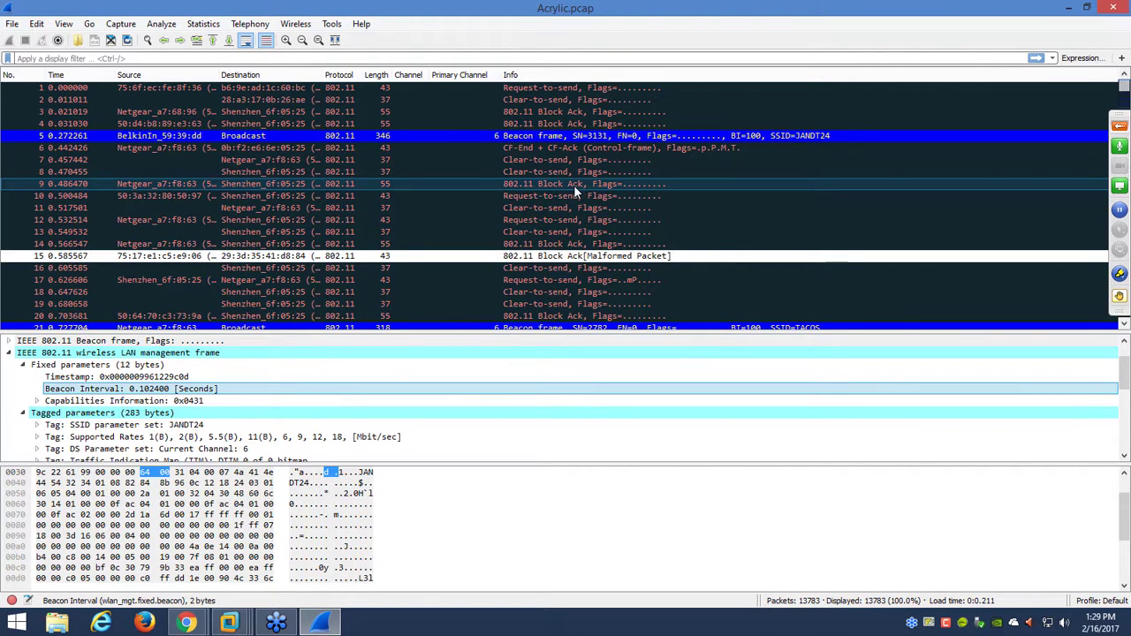
- Browse the captured frames further down the packet list, examining the beacon, acknowledgement and malformed packets
{"action": "scroll", "coordinate": [544, 214], "scroll_direction": "down", "scroll_amount": 4}
{"action": "scroll", "coordinate": [543, 214], "scroll_direction": "down", "scroll_amount": 5}
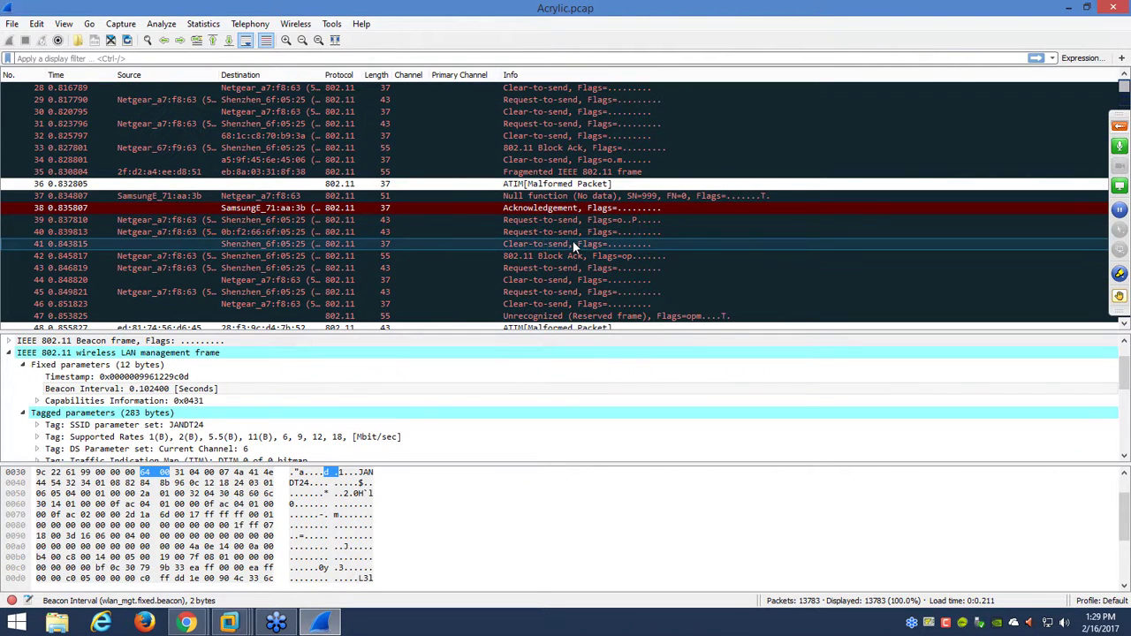
{"action": "scroll", "coordinate": [607, 255], "scroll_direction": "down", "scroll_amount": 1}
{"action": "scroll", "coordinate": [607, 255], "scroll_direction": "down", "scroll_amount": 3}
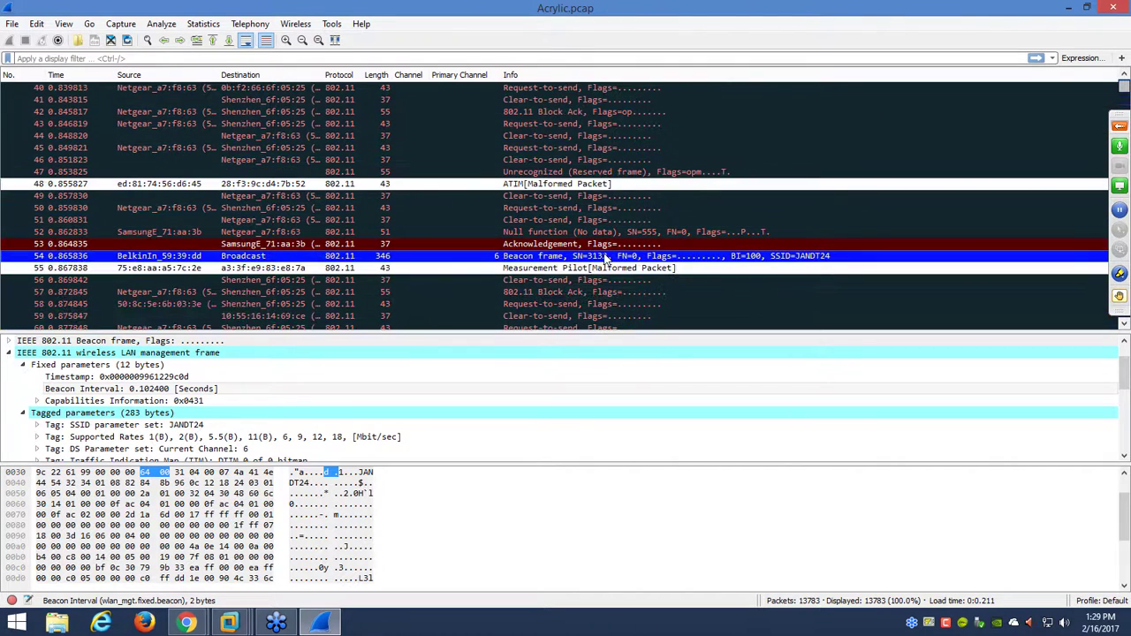
{"action": "scroll", "coordinate": [579, 265], "scroll_direction": "down", "scroll_amount": 4}
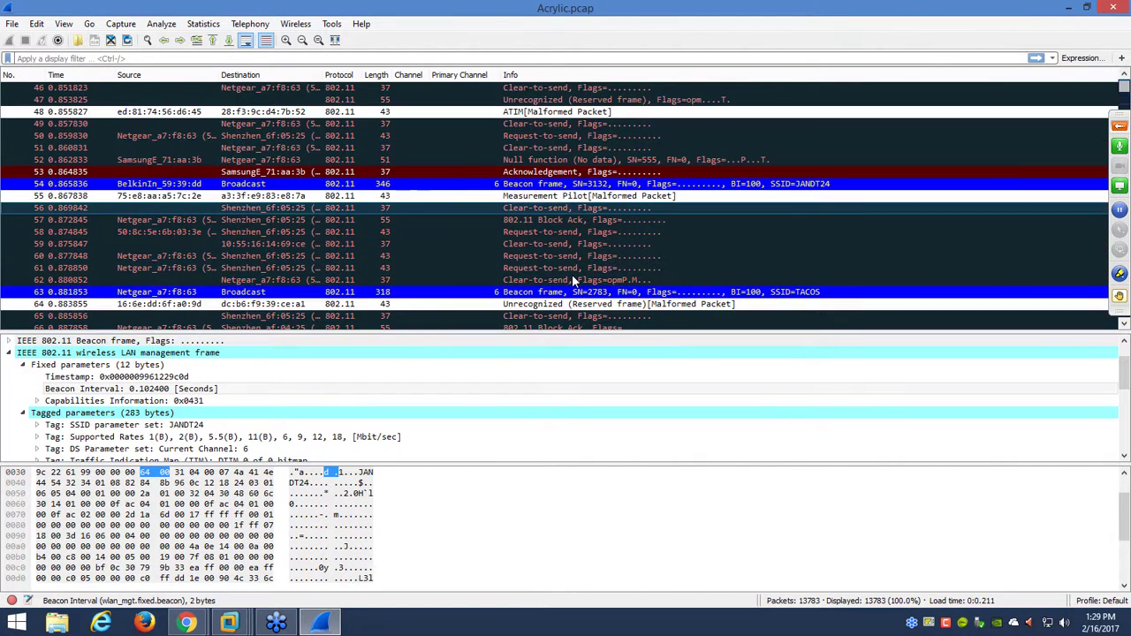
{"action": "scroll", "coordinate": [572, 277], "scroll_direction": "down", "scroll_amount": 6}
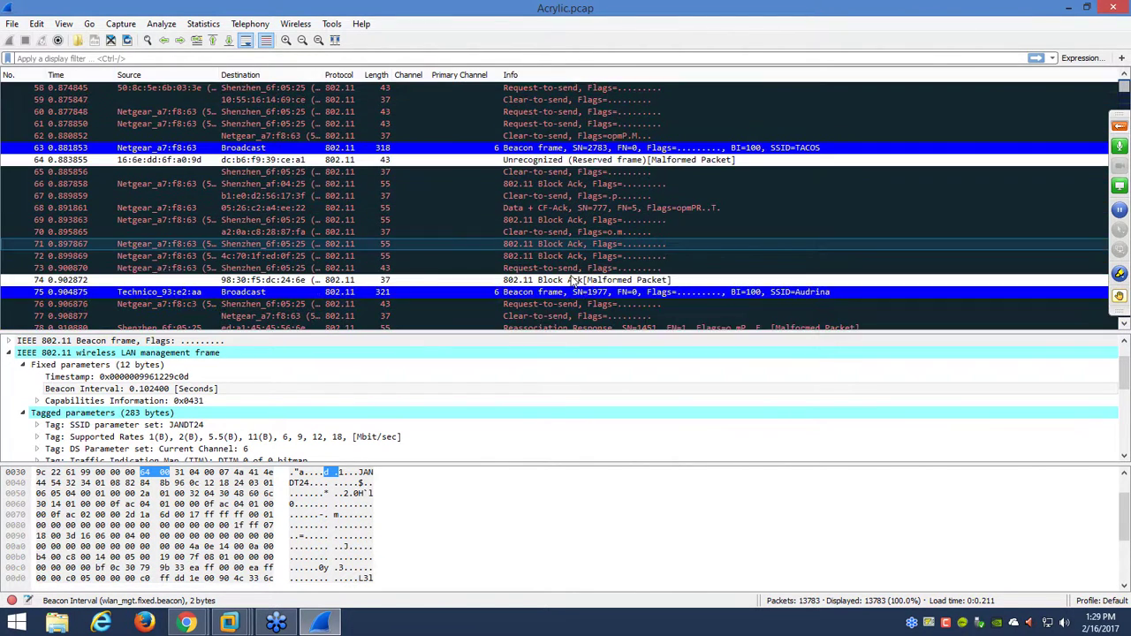
{"action": "scroll", "coordinate": [571, 279], "scroll_direction": "down", "scroll_amount": 6}
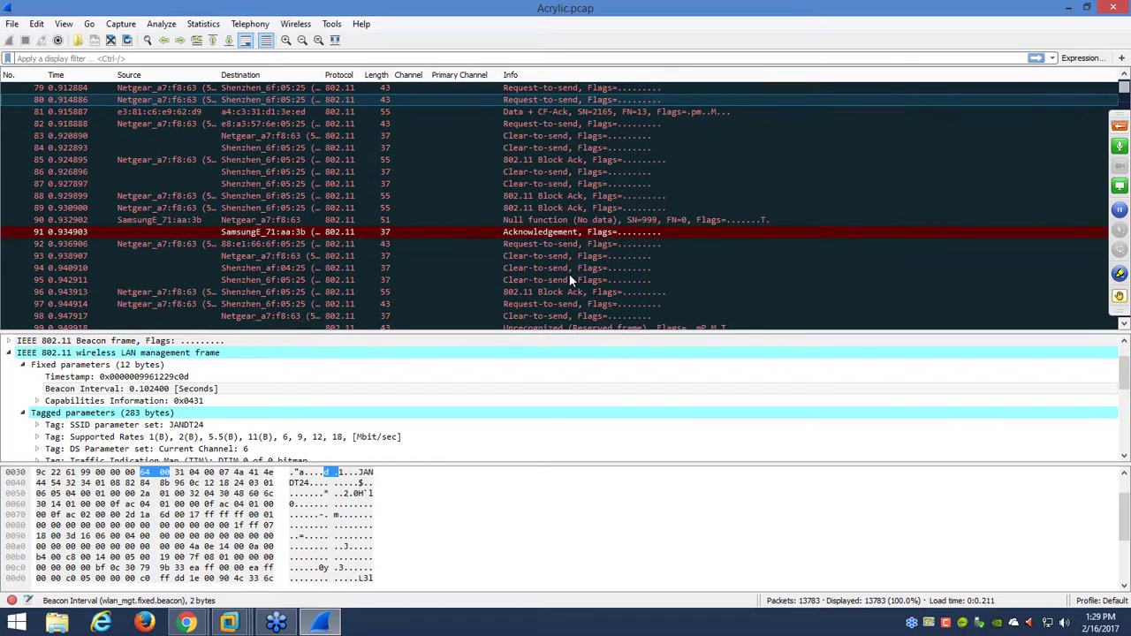
{"action": "scroll", "coordinate": [569, 280], "scroll_direction": "down", "scroll_amount": 5}
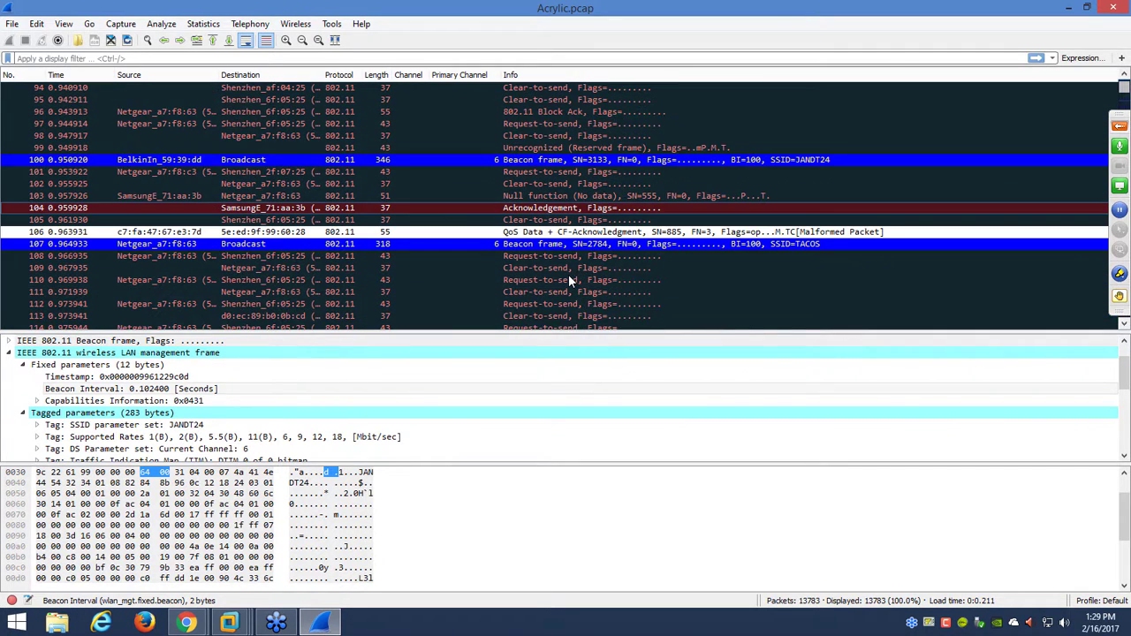
{"action": "scroll", "coordinate": [568, 279], "scroll_direction": "down", "scroll_amount": 3}
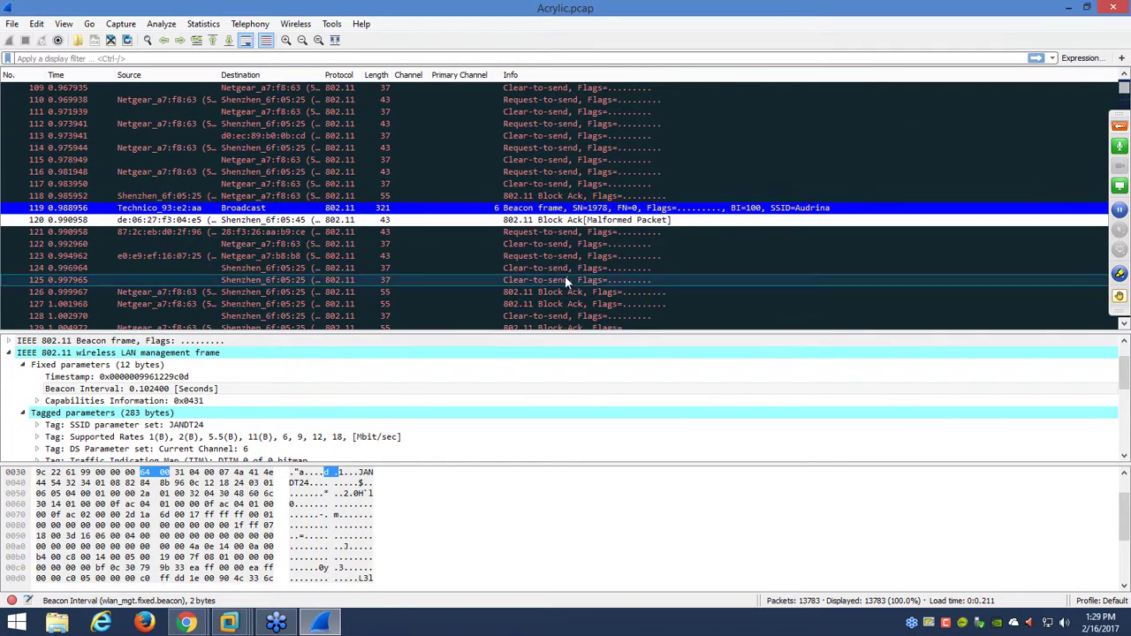
{"action": "scroll", "coordinate": [566, 281], "scroll_direction": "down", "scroll_amount": 6}
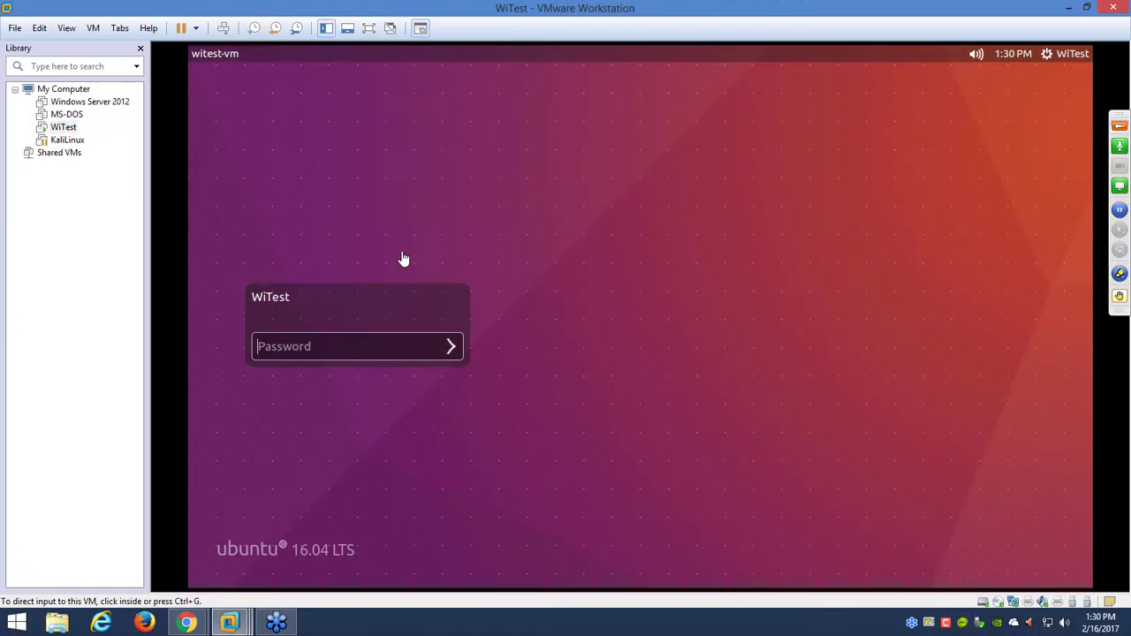
- Switch to VMware Workstation and direct input to the WiTest virtual machine's Ubuntu login screen
{"action": "left_click", "coordinate": [404, 257]}
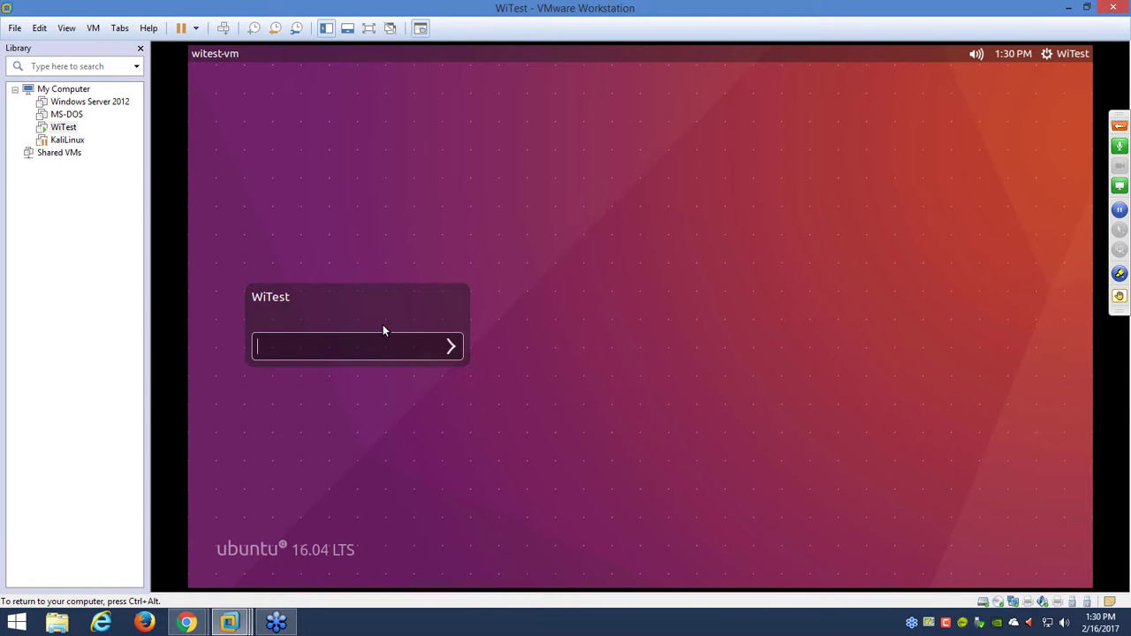
- Log in to the Ubuntu desktop with the account password and open the Firefox browser
{"action": "type", "text": "******"}
{"action": "key", "text": "Return"}
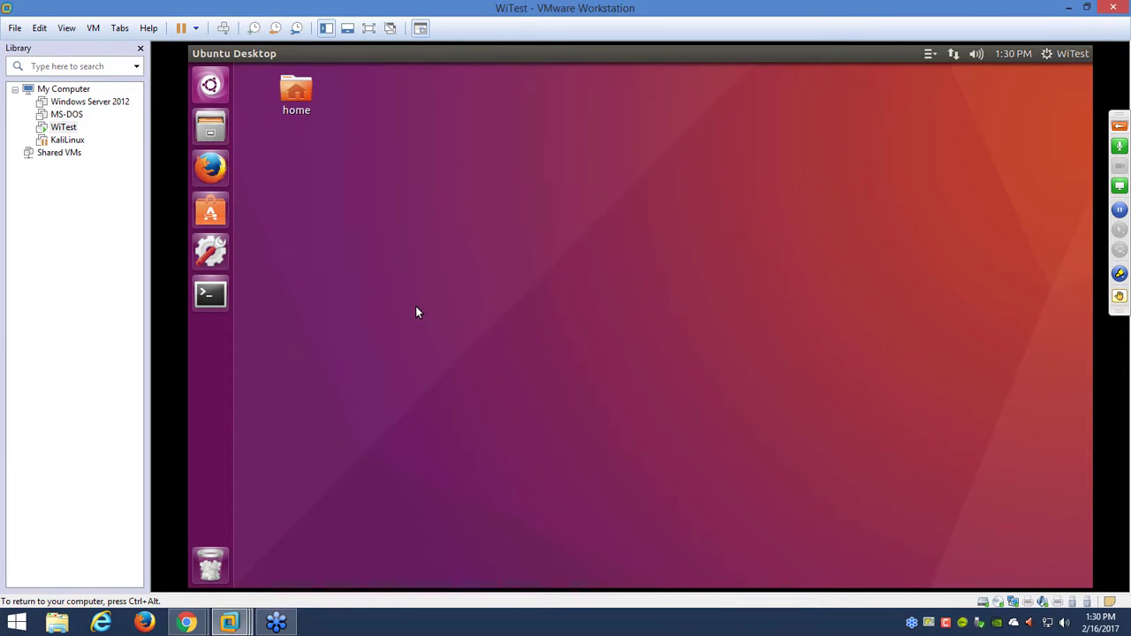
{"action": "left_click", "coordinate": [210, 169]}
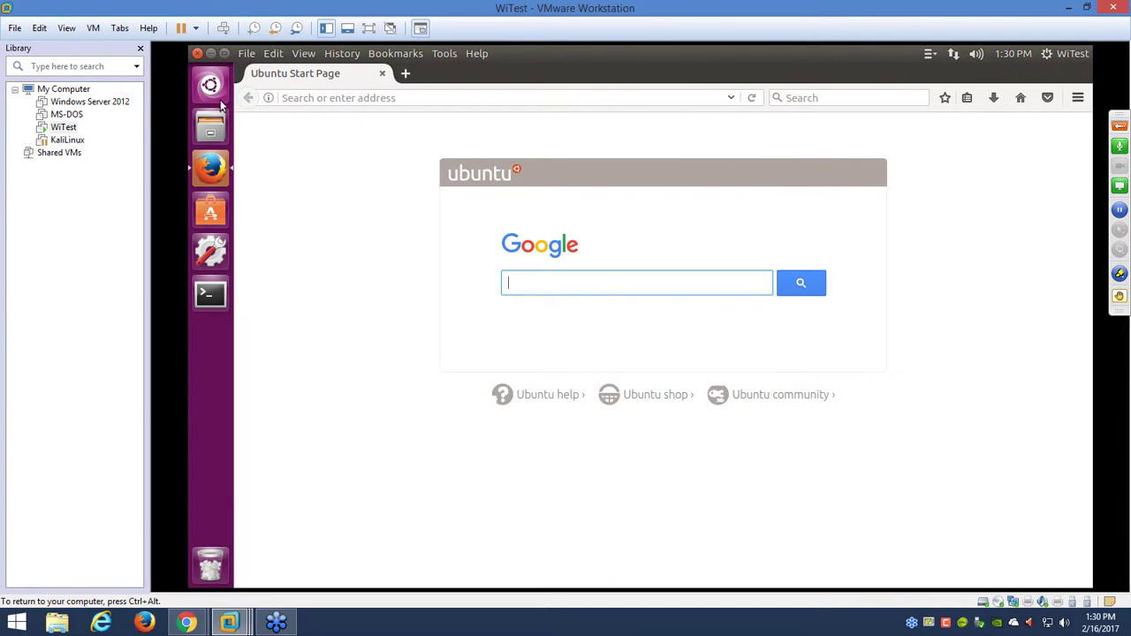
- Look in the Downloads folder for the capanalysis_1.2.2_amd64.deb package, and close the file manager
{"action": "left_click", "coordinate": [212, 130]}
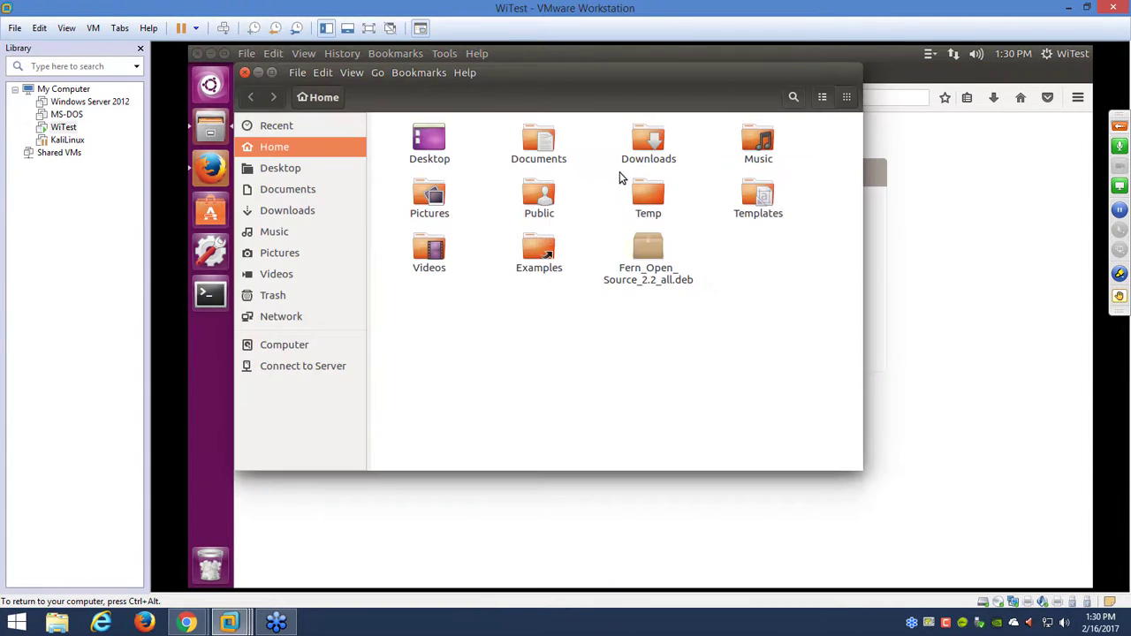
{"action": "left_click", "coordinate": [645, 157]}
{"action": "double_click", "coordinate": [645, 157]}
{"action": "left_click", "coordinate": [735, 184]}
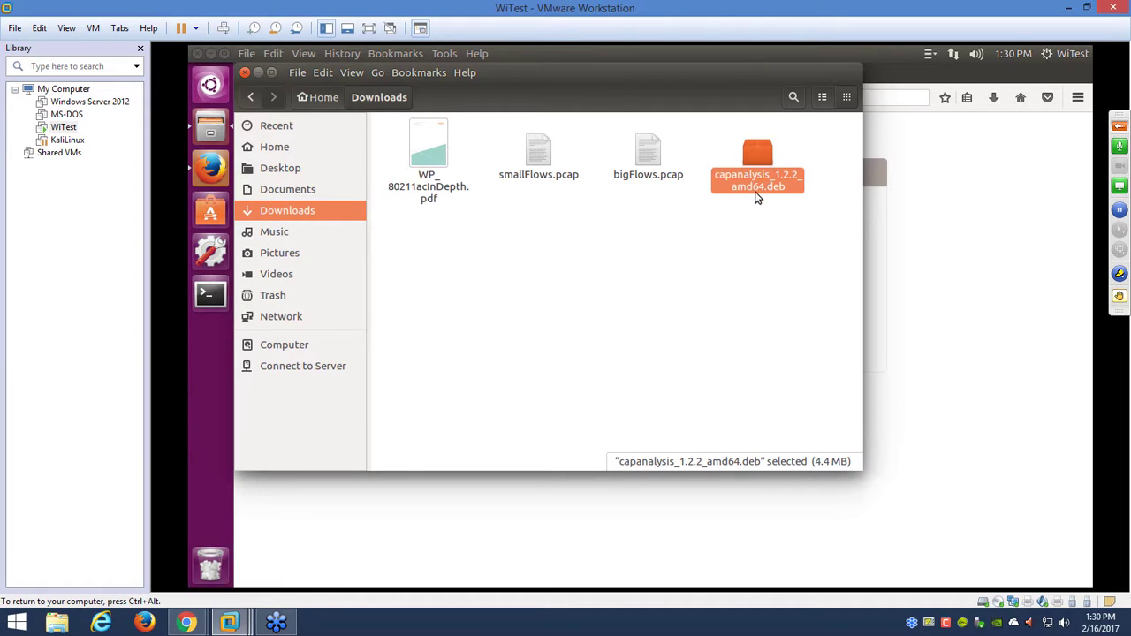
{"action": "left_click", "coordinate": [245, 74]}
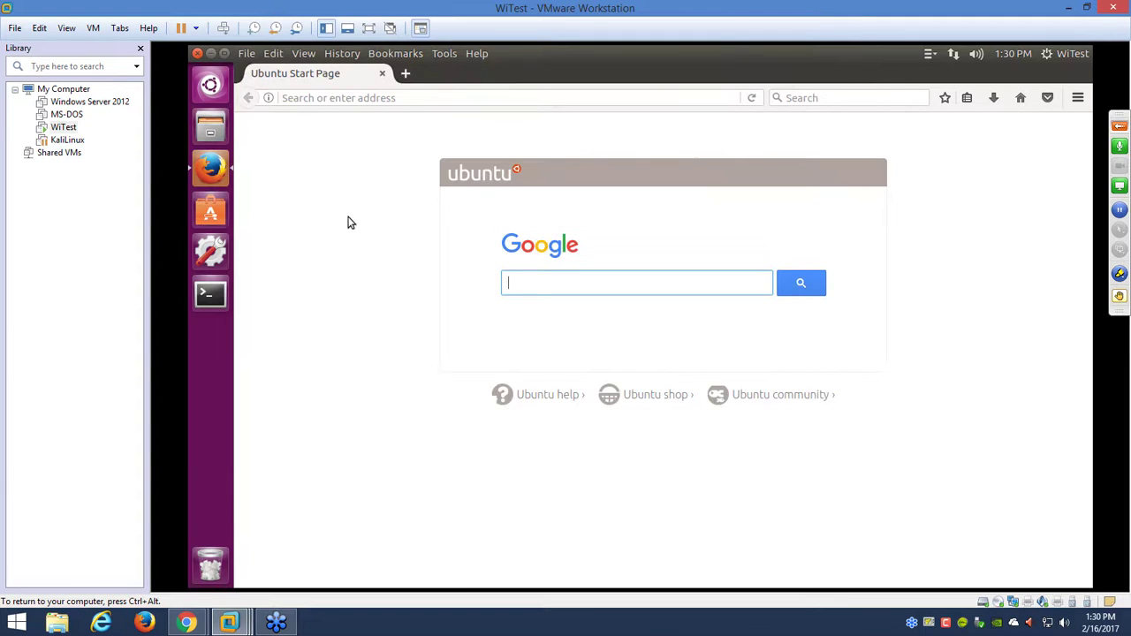
- Open the CapAnalysis Demo site at pcap.capanalysis.net in the browser
{"action": "left_click", "coordinate": [334, 98]}
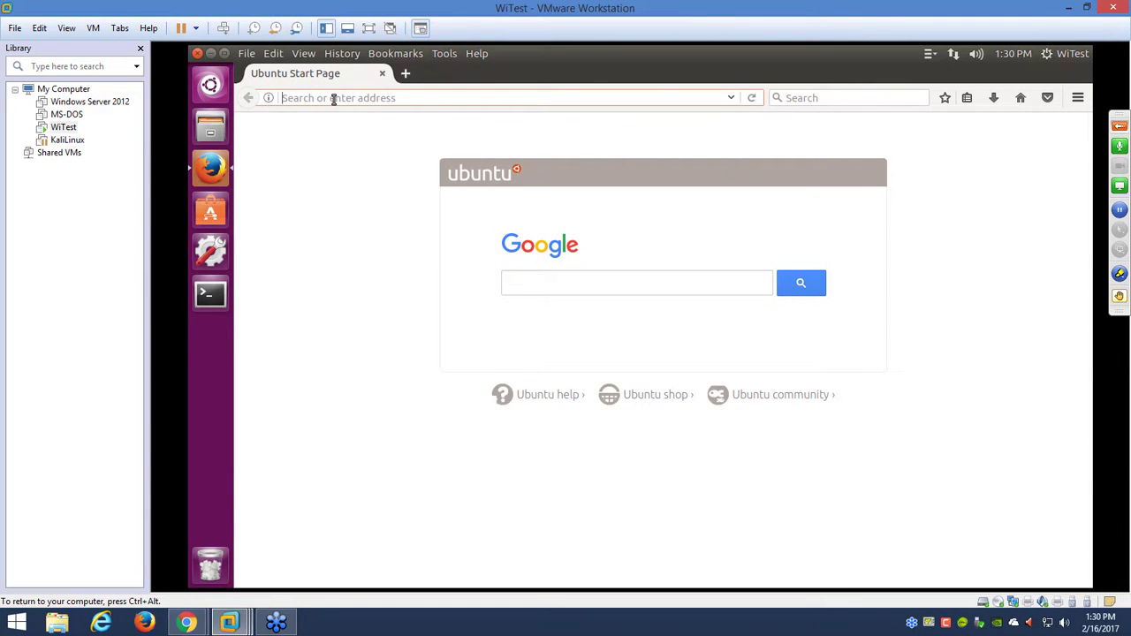
{"action": "type", "text": "capa"}
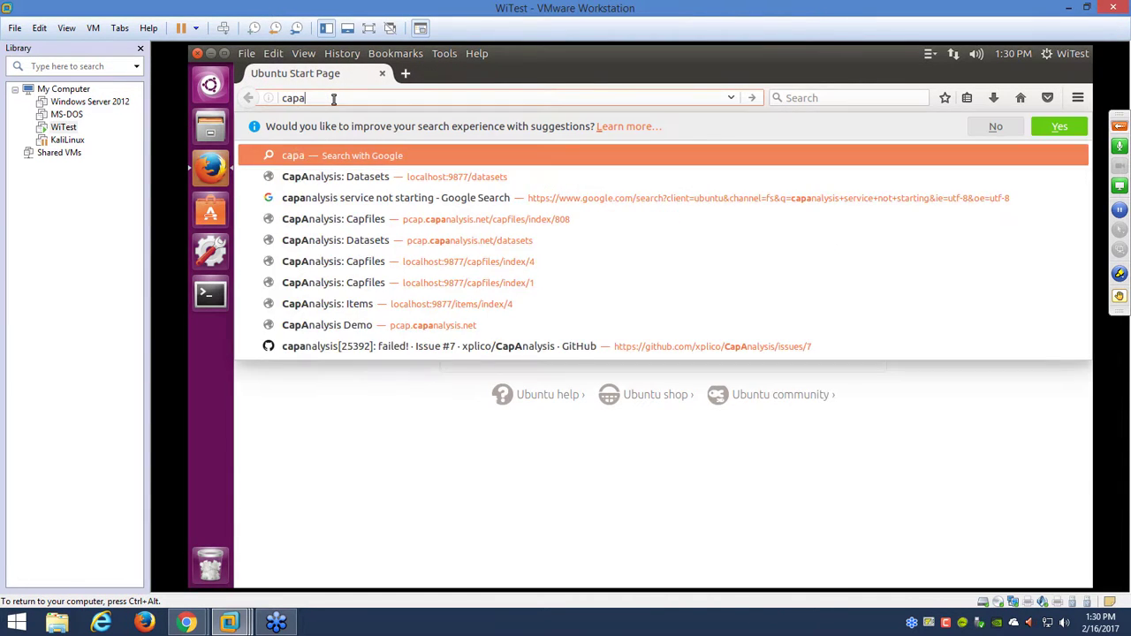
{"action": "type", "text": "na"}
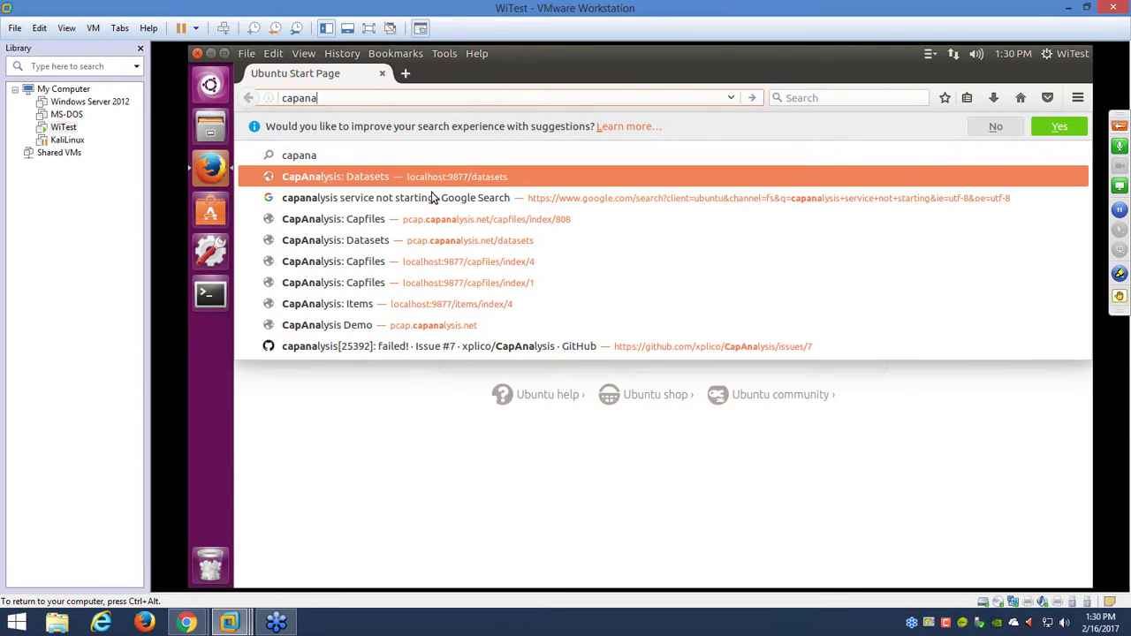
{"action": "left_click", "coordinate": [454, 326]}
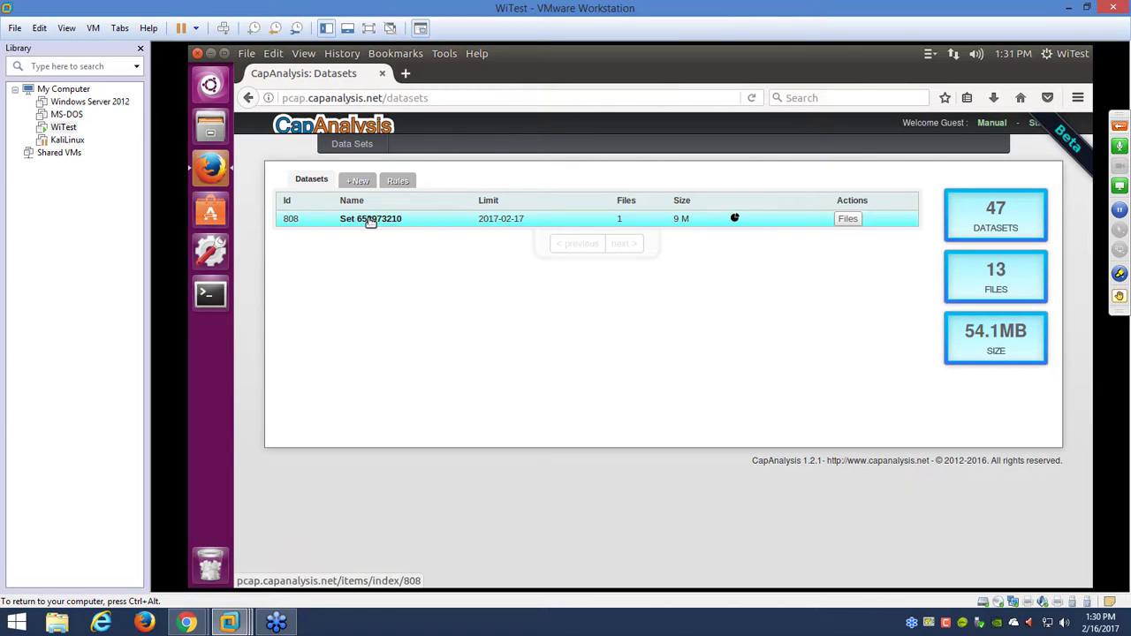
- Check the list of capture files in Set 652973210, and open that dataset's analysis
{"action": "left_click", "coordinate": [847, 220]}
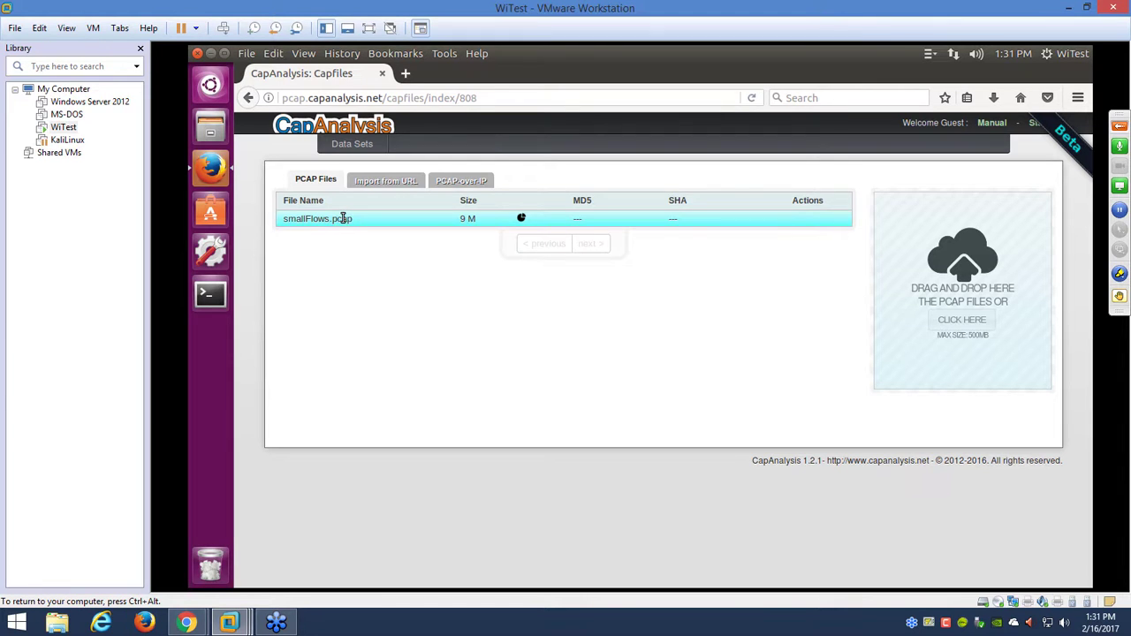
{"action": "left_click", "coordinate": [362, 161]}
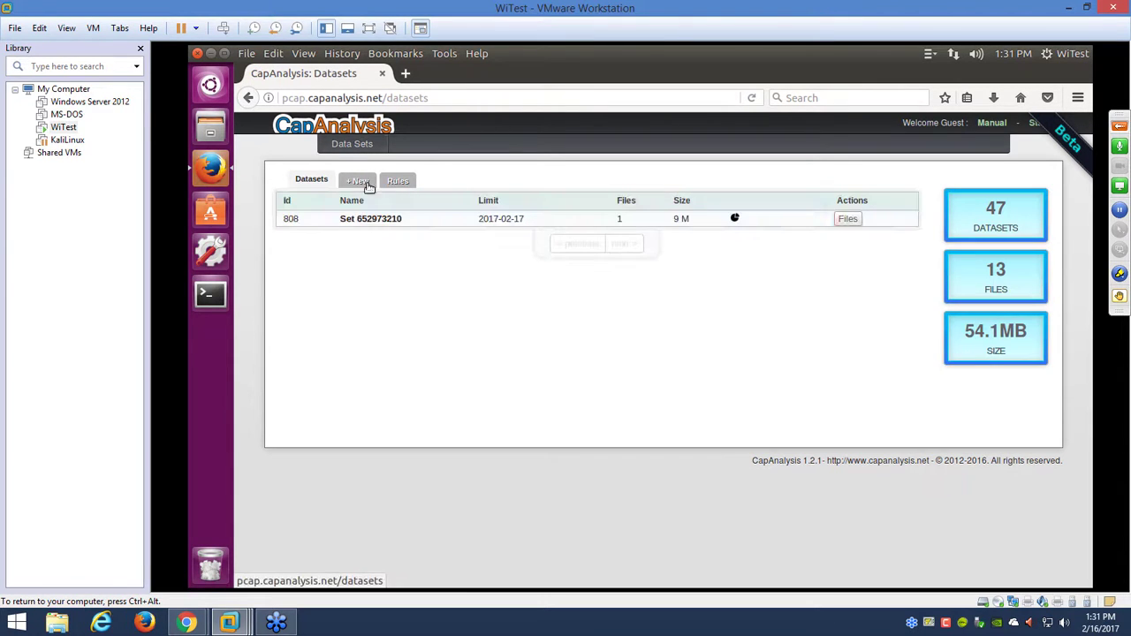
{"action": "left_click", "coordinate": [356, 223]}
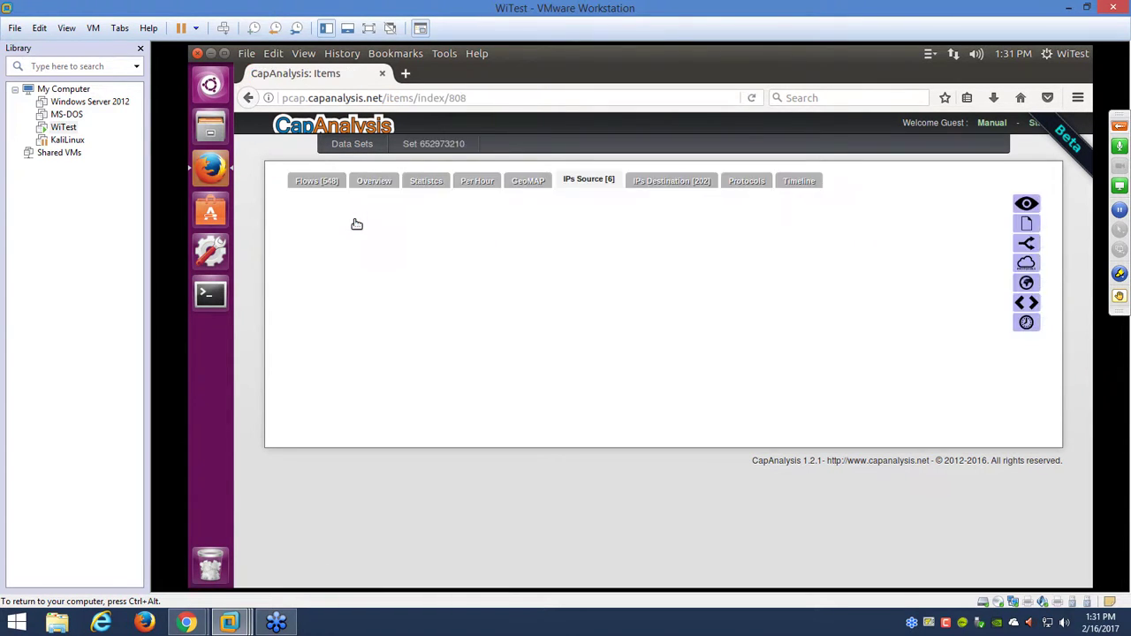
- Review the dataset's Flows table across all its columns, through to Duration and back to Date
{"action": "left_click", "coordinate": [311, 184]}
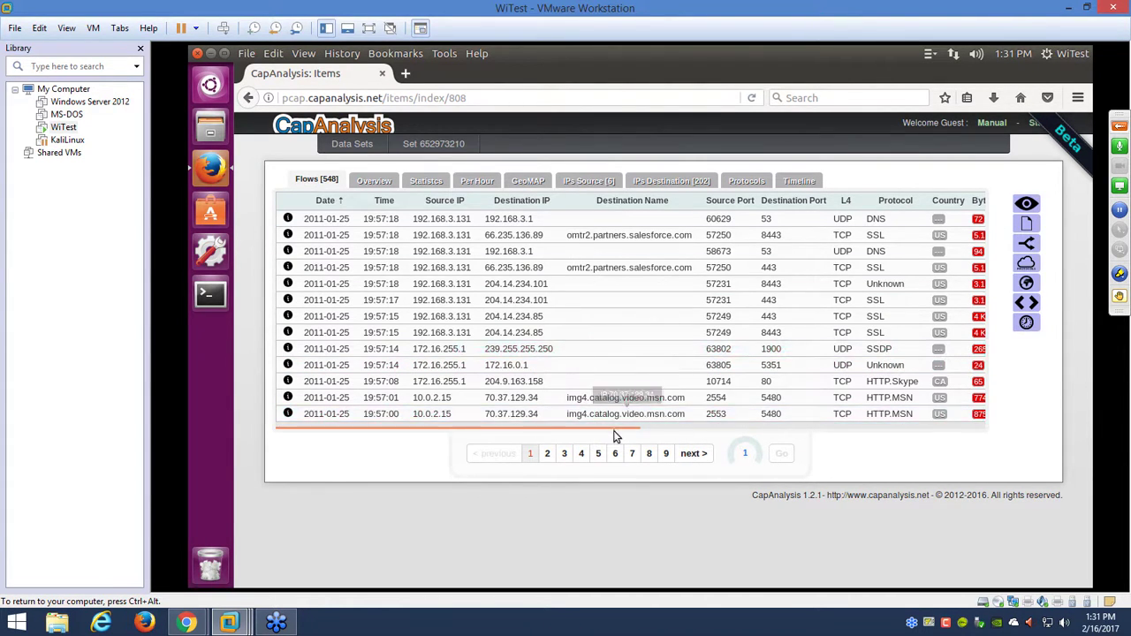
{"action": "left_click_drag", "start_coordinate": [613, 429], "coordinate": [968, 431]}
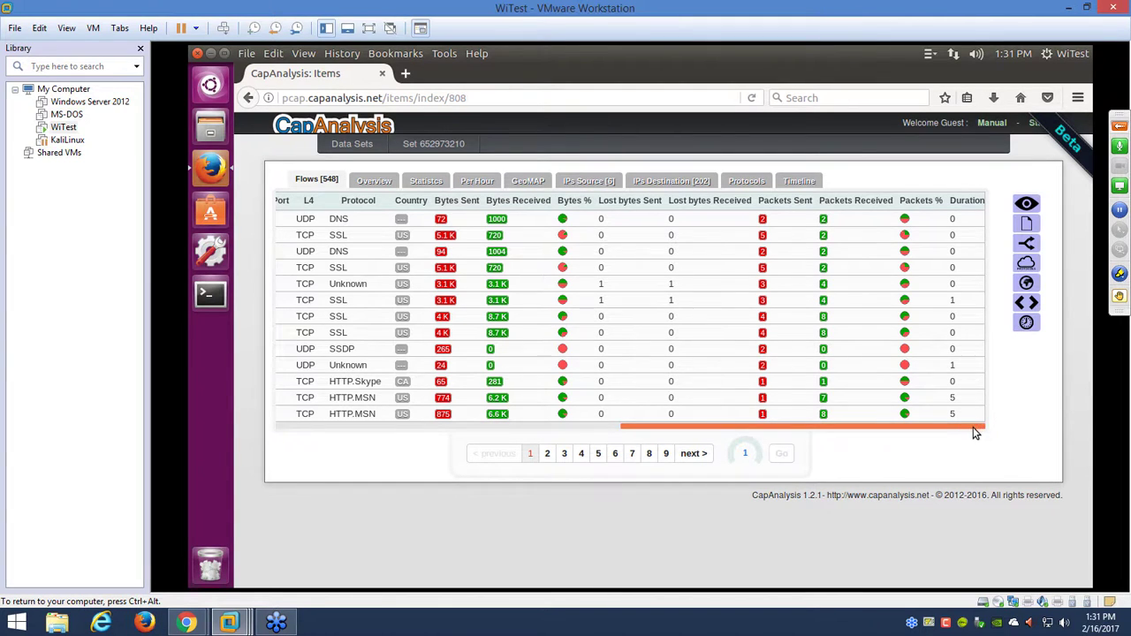
{"action": "left_click_drag", "start_coordinate": [975, 433], "coordinate": [821, 418]}
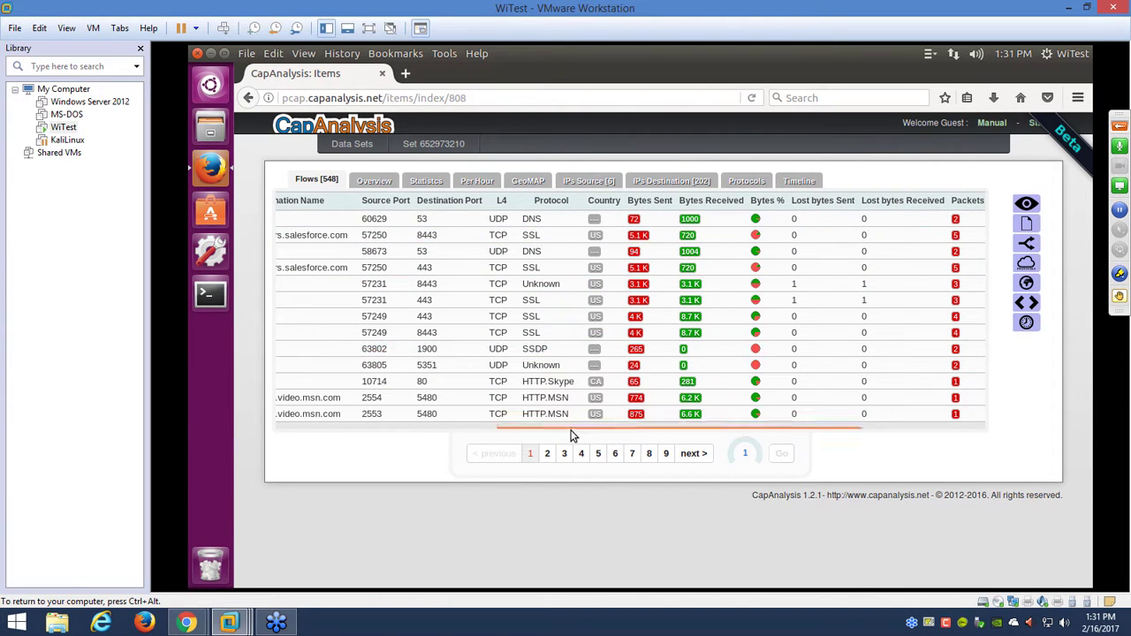
{"action": "left_click_drag", "start_coordinate": [571, 435], "coordinate": [283, 418]}
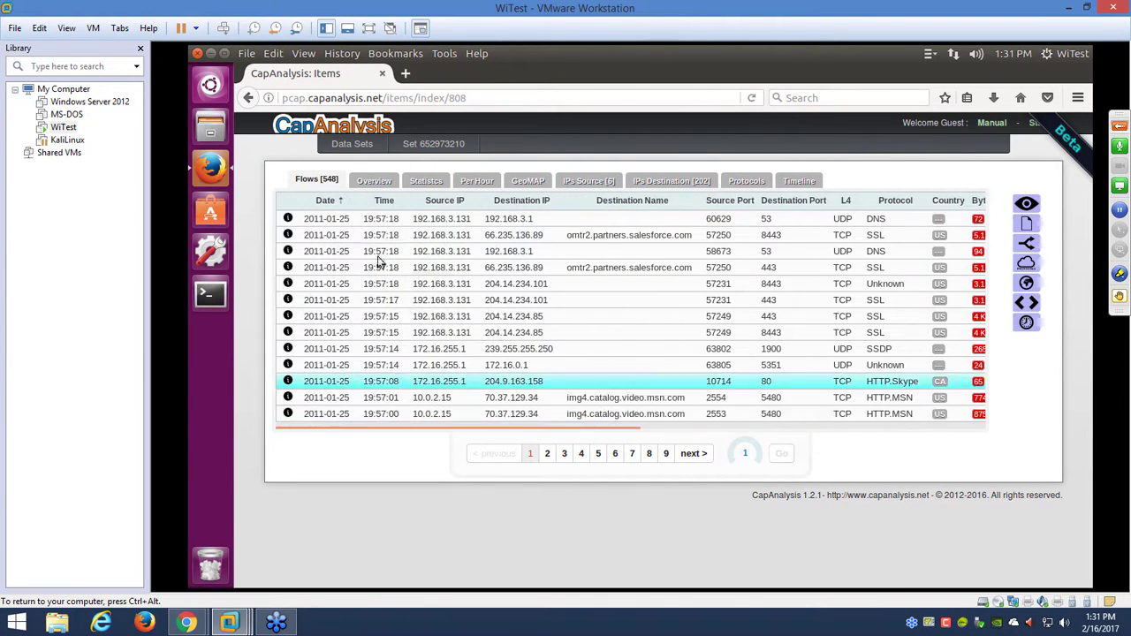
- View the dataset's Overview with the Hours Map showing Sent and the dPorts chart showing Data
{"action": "left_click", "coordinate": [380, 182]}
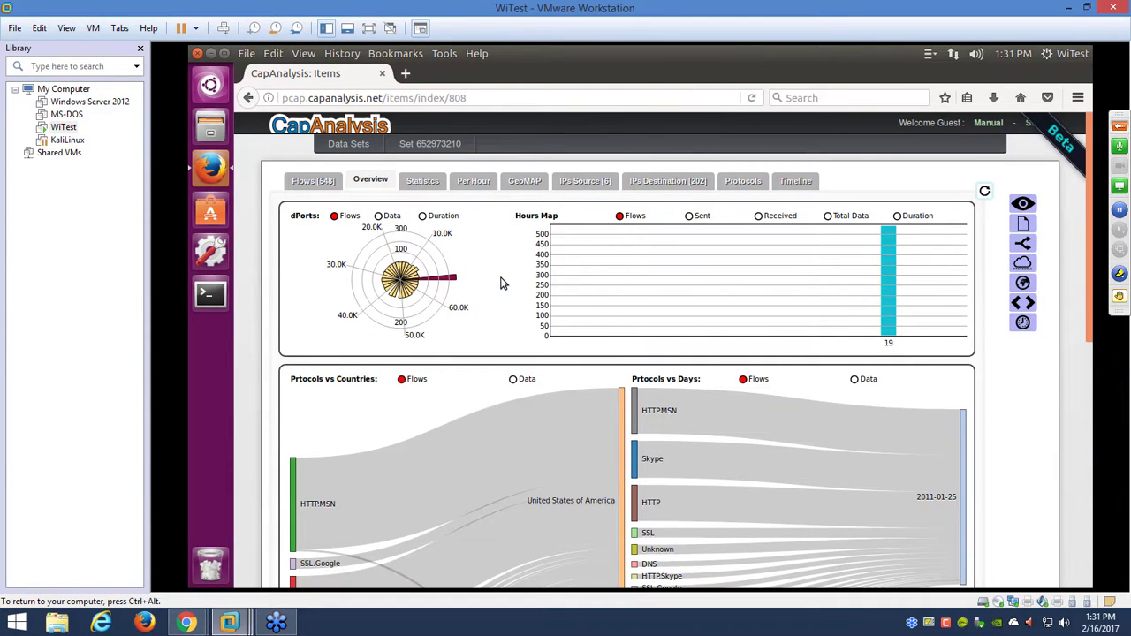
{"action": "left_click", "coordinate": [690, 219]}
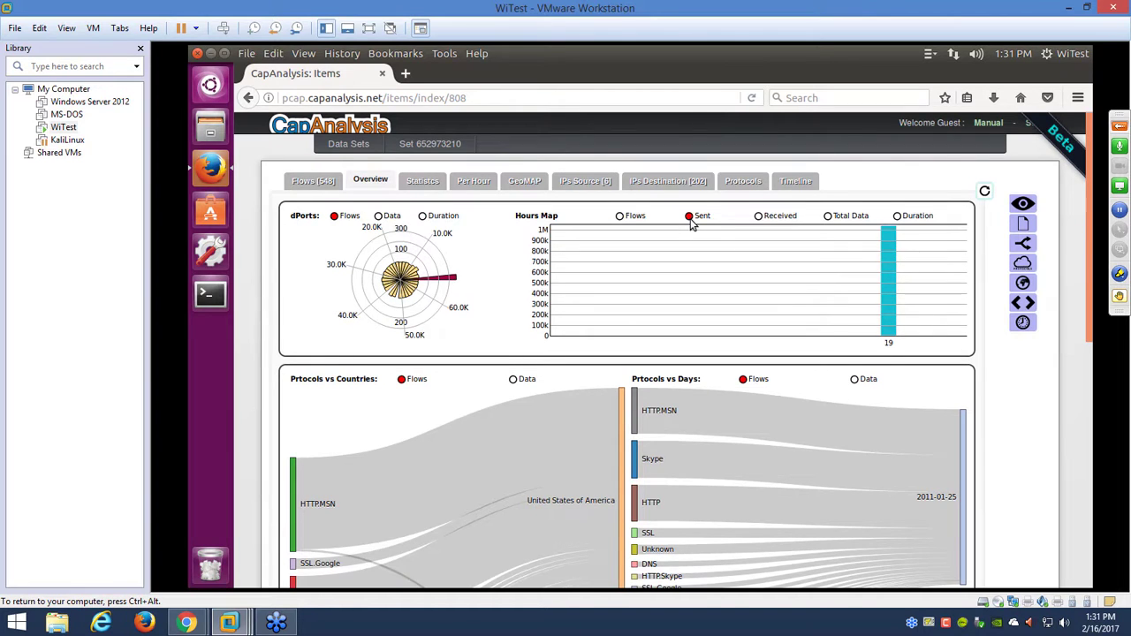
{"action": "left_click", "coordinate": [378, 217]}
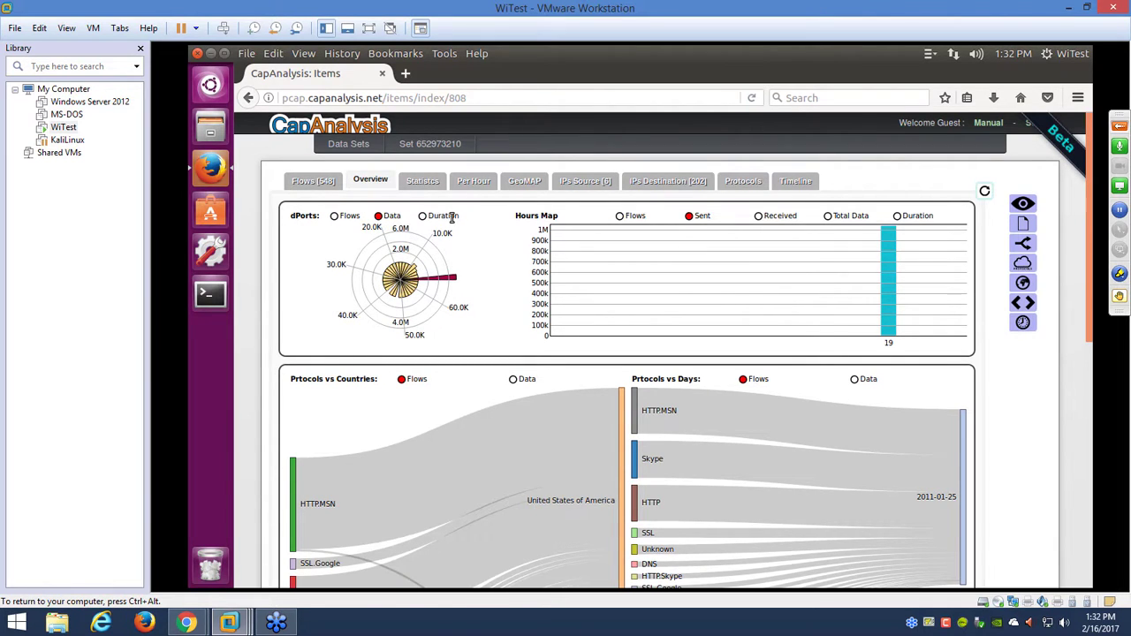
- Examine the protocol diagrams by country and by day, shifting the 2011-01-25 node lower in the days diagram
{"action": "scroll", "coordinate": [504, 278], "scroll_direction": "down", "scroll_amount": 2}
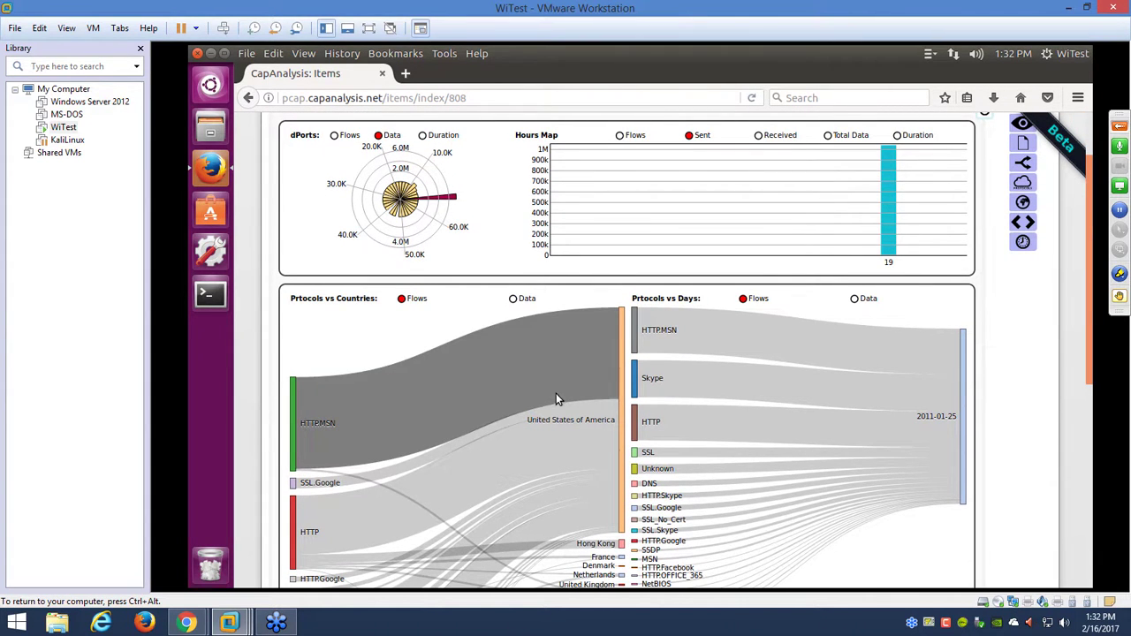
{"action": "scroll", "coordinate": [560, 397], "scroll_direction": "down", "scroll_amount": 1}
{"action": "scroll", "coordinate": [560, 398], "scroll_direction": "down", "scroll_amount": 2}
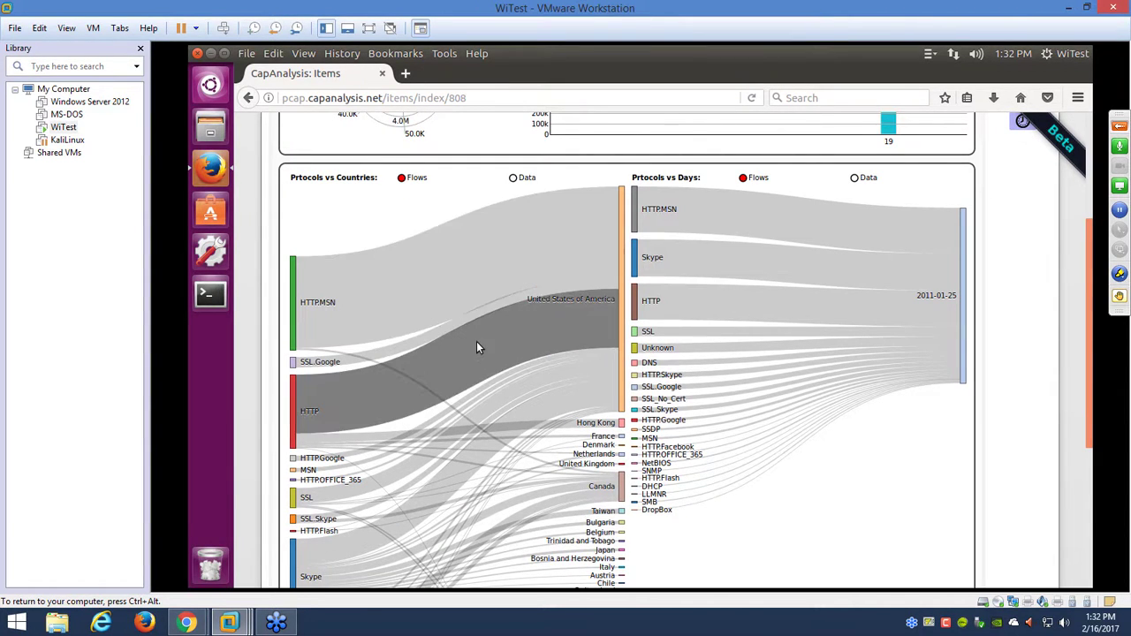
{"action": "left_click_drag", "start_coordinate": [624, 287], "coordinate": [631, 257]}
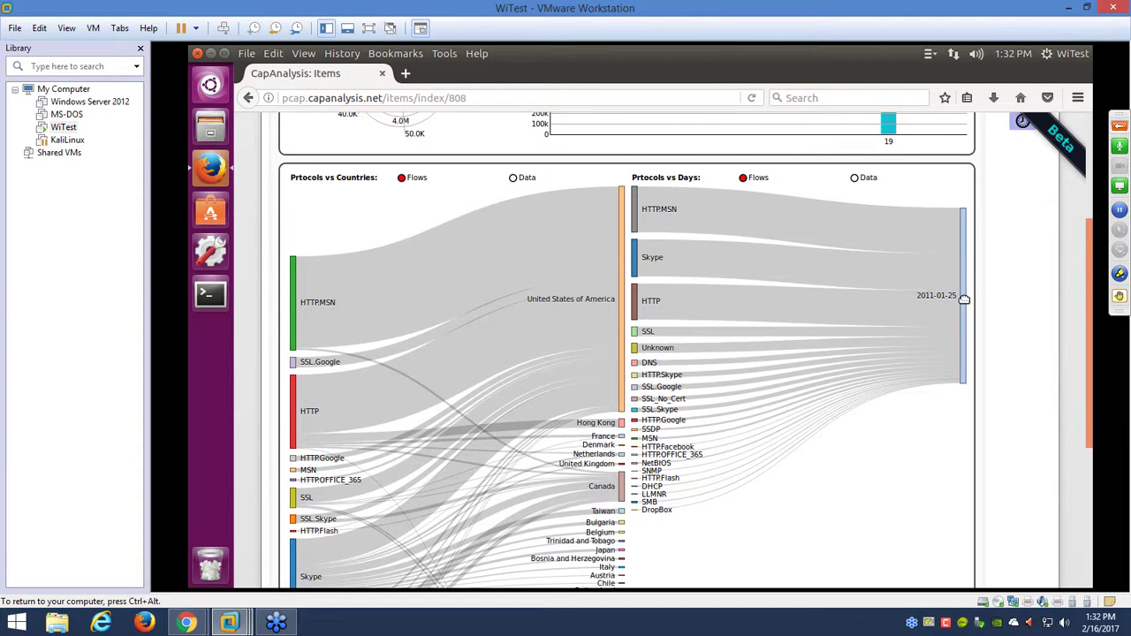
{"action": "left_click_drag", "start_coordinate": [963, 301], "coordinate": [979, 462]}
{"action": "scroll", "coordinate": [875, 372], "scroll_direction": "down", "scroll_amount": 5}
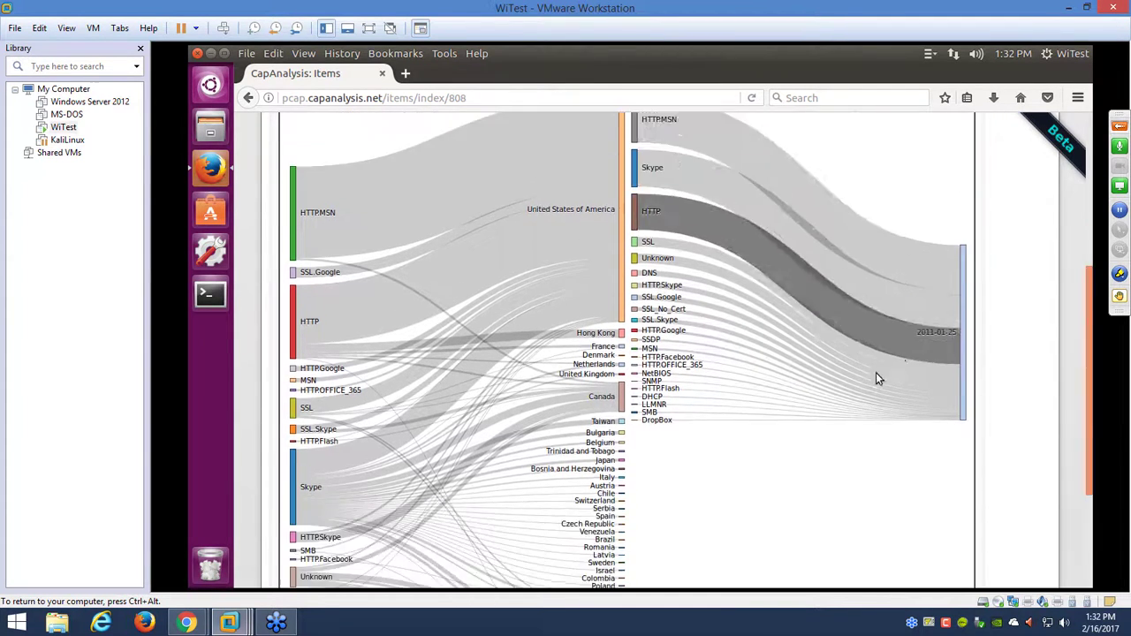
- Switch both the protocols versus countries and protocols versus days diagrams to Data
{"action": "scroll", "coordinate": [790, 354], "scroll_direction": "up", "scroll_amount": 8}
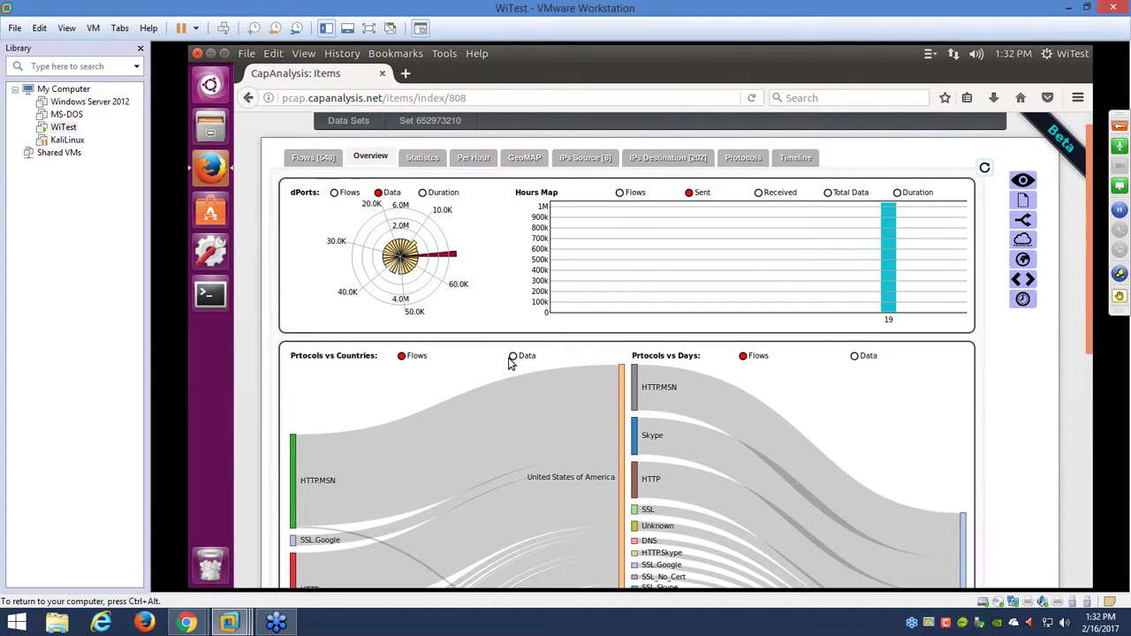
{"action": "left_click", "coordinate": [513, 358]}
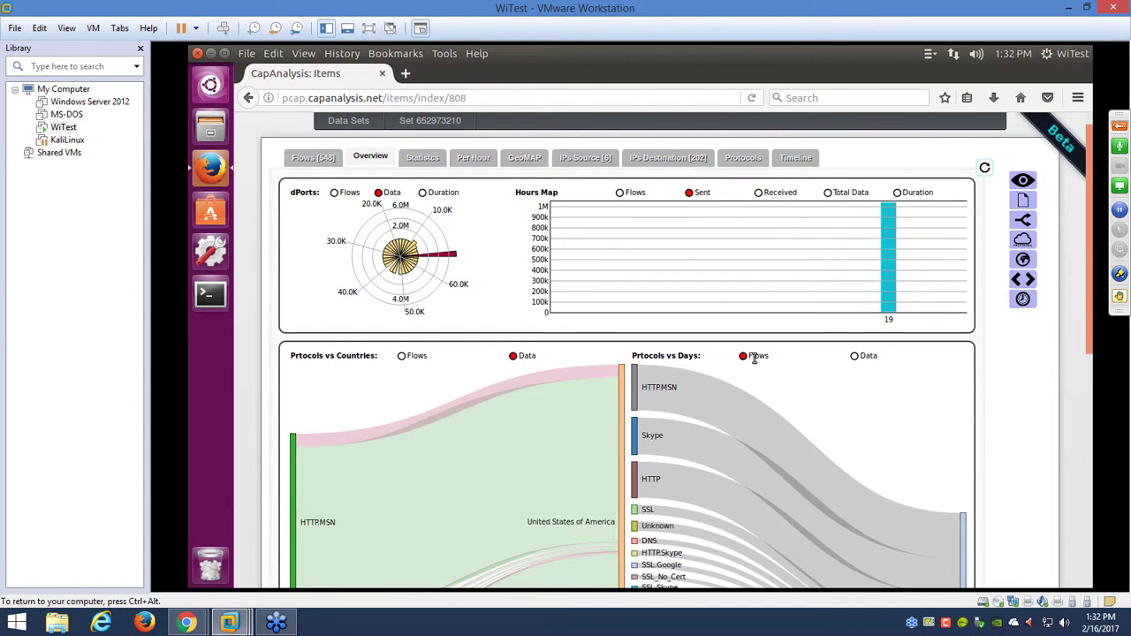
{"action": "left_click", "coordinate": [854, 357]}
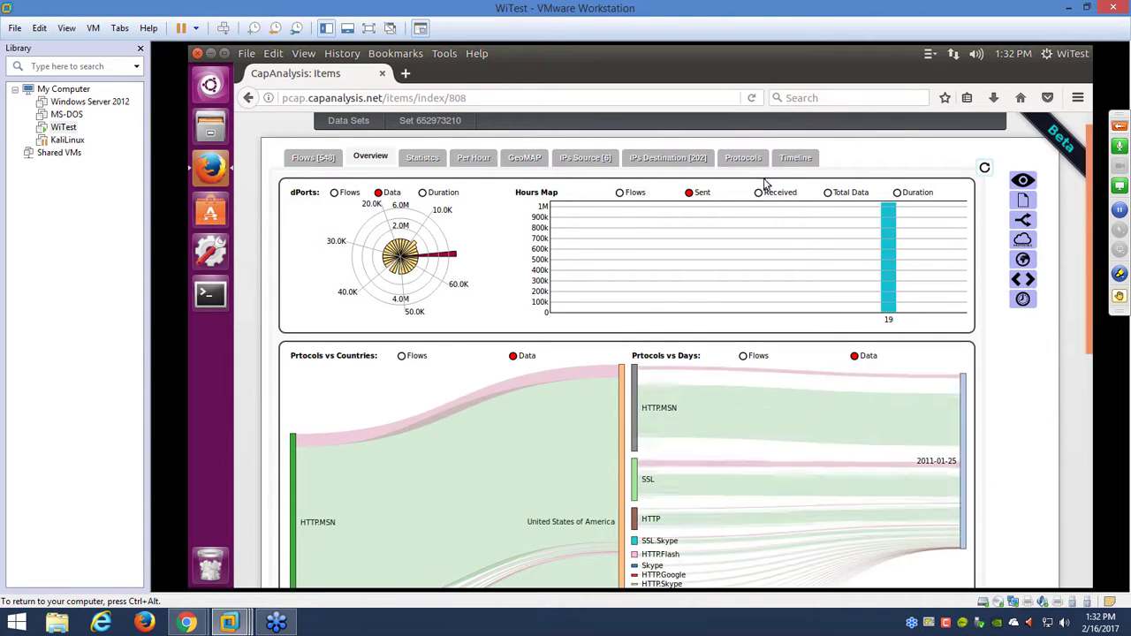
- Compare the Hours Map by Flows, Sent, Received, Total Data and Duration, and dPorts by Duration, leaving both charts on Flows
{"action": "left_click", "coordinate": [620, 194]}
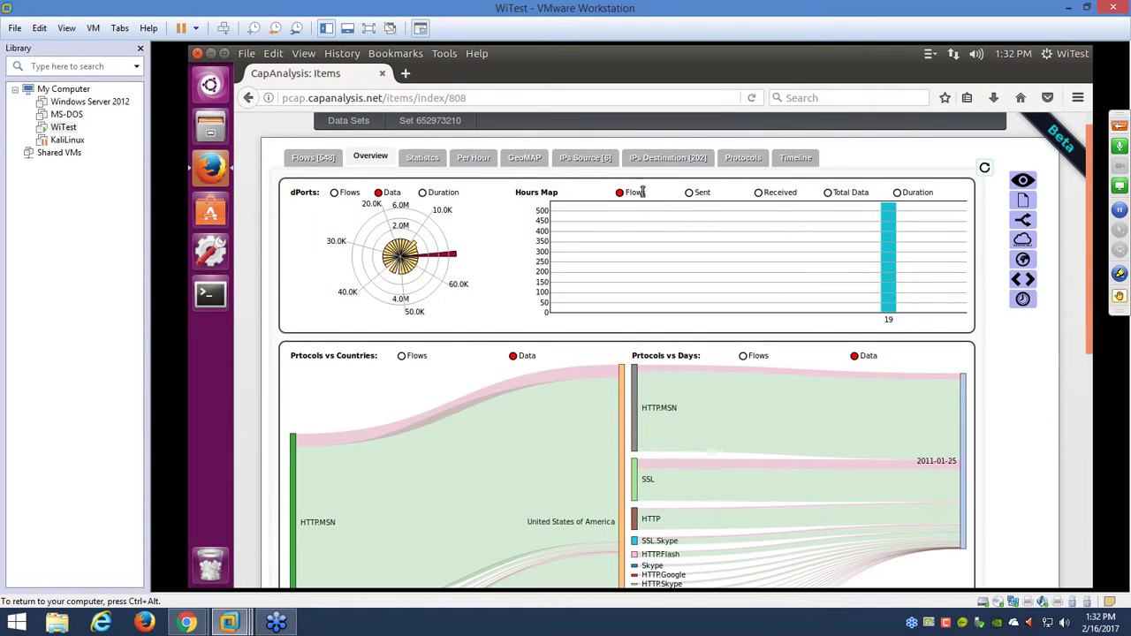
{"action": "left_click", "coordinate": [690, 194]}
{"action": "left_click", "coordinate": [759, 193]}
{"action": "left_click", "coordinate": [828, 194]}
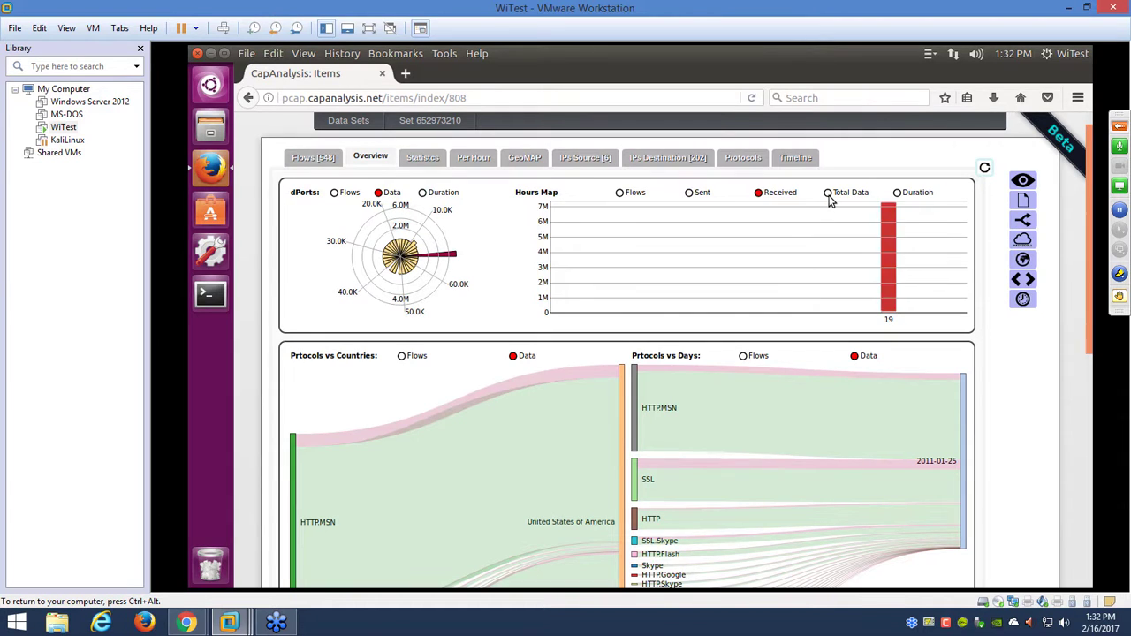
{"action": "left_click", "coordinate": [897, 193]}
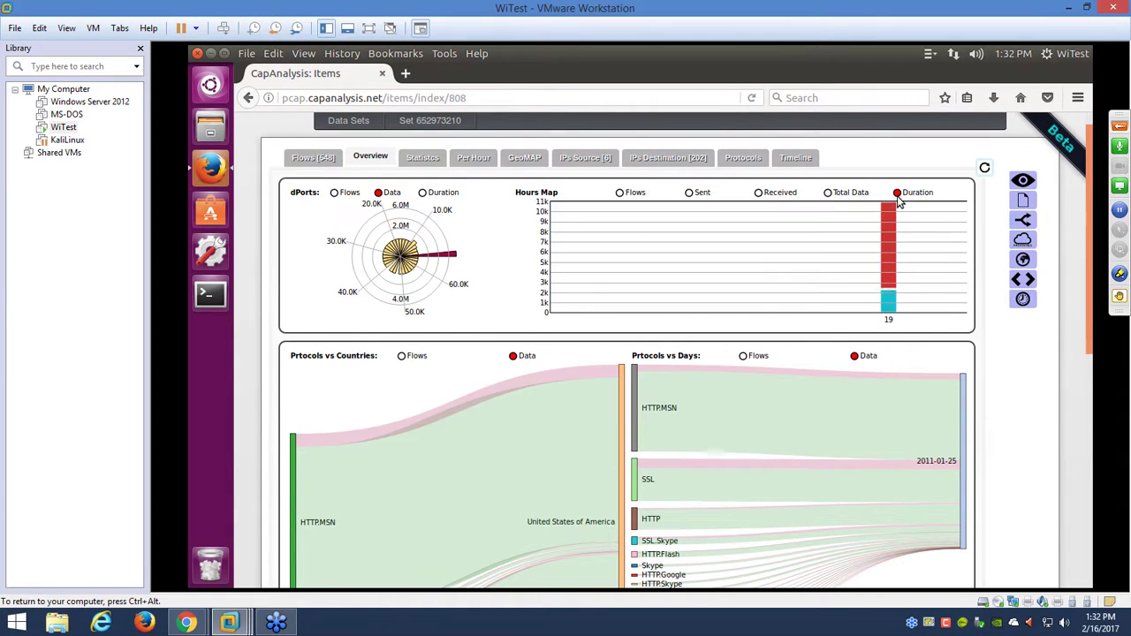
{"action": "left_click", "coordinate": [619, 196]}
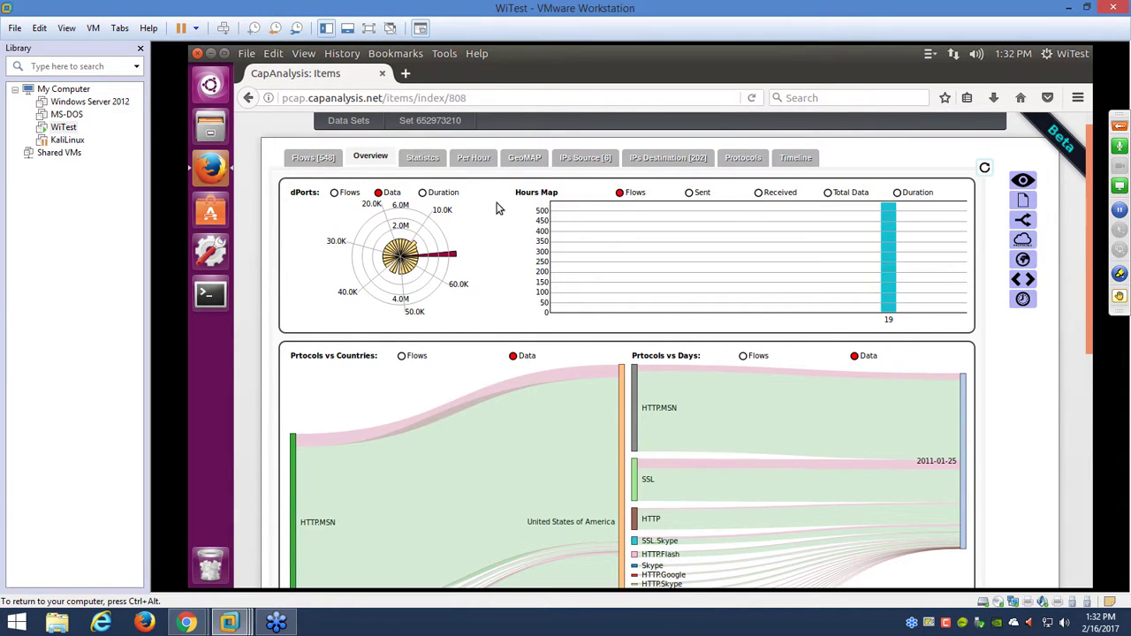
{"action": "left_click", "coordinate": [423, 194]}
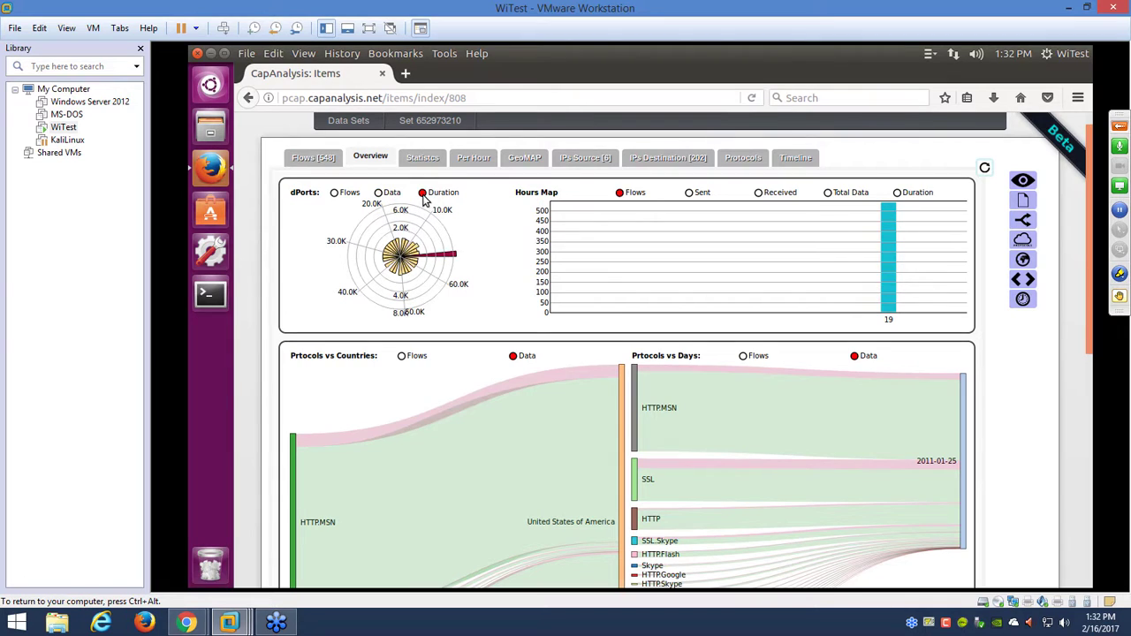
{"action": "left_click", "coordinate": [335, 194]}
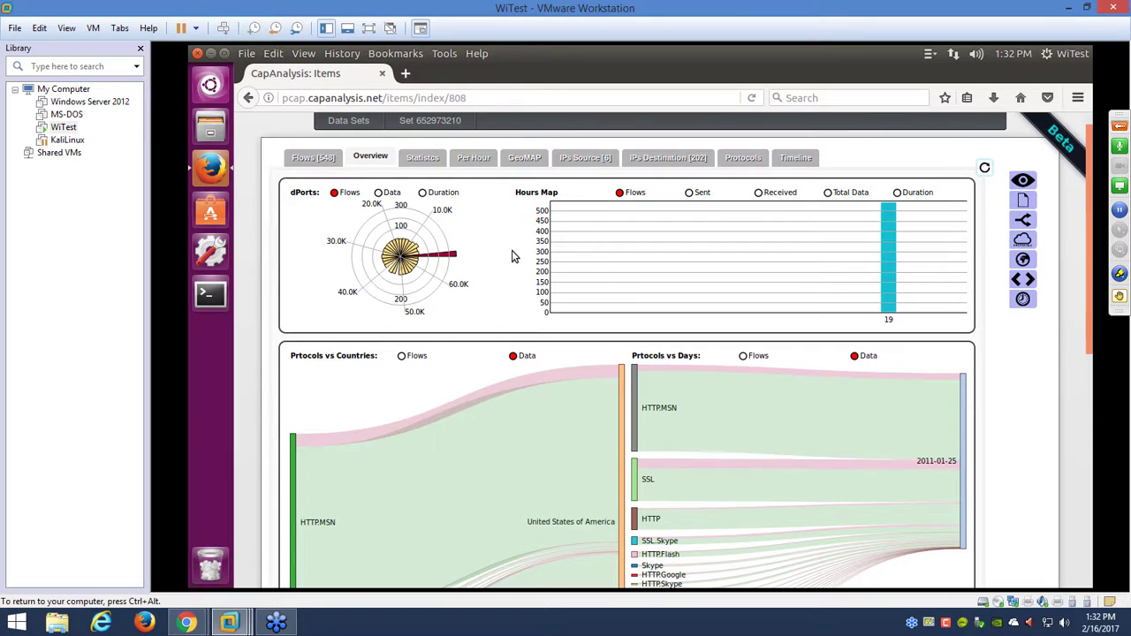
- Examine the dataset's statistics charts for source IPs, destination IPs, protocols and countries
{"action": "left_click", "coordinate": [423, 157]}
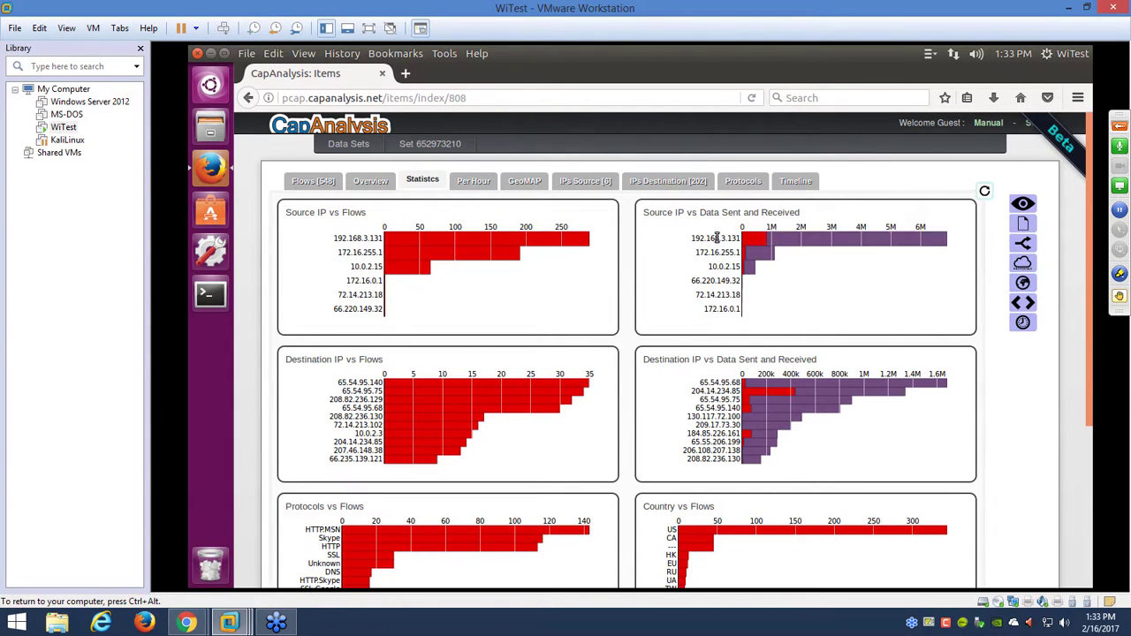
{"action": "scroll", "coordinate": [674, 303], "scroll_direction": "down", "scroll_amount": 1}
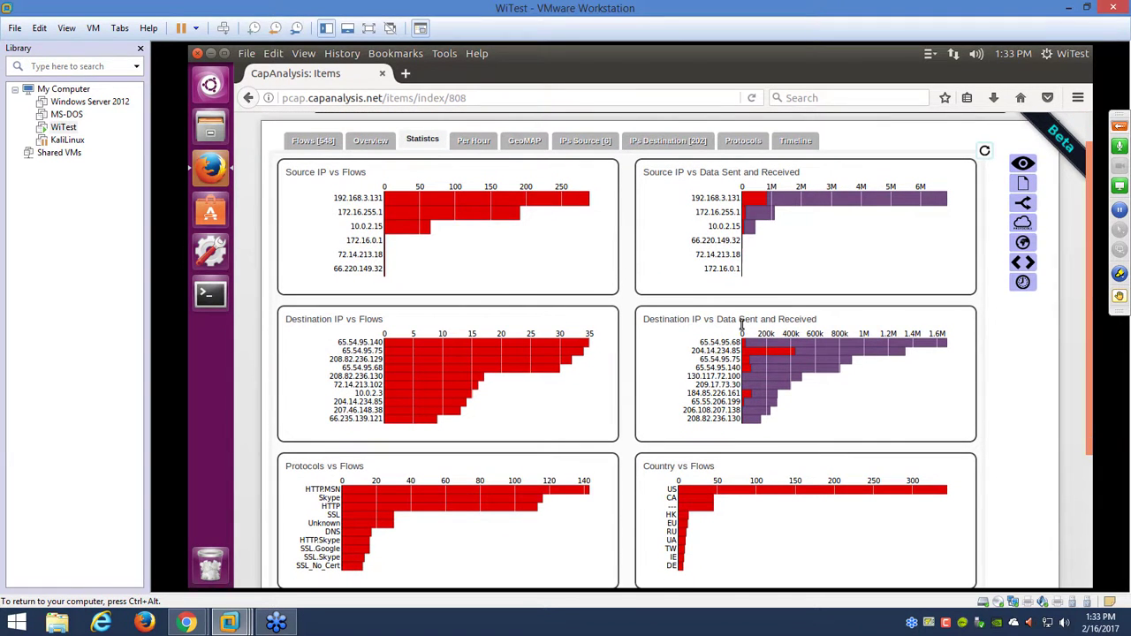
{"action": "scroll", "coordinate": [552, 370], "scroll_direction": "down", "scroll_amount": 4}
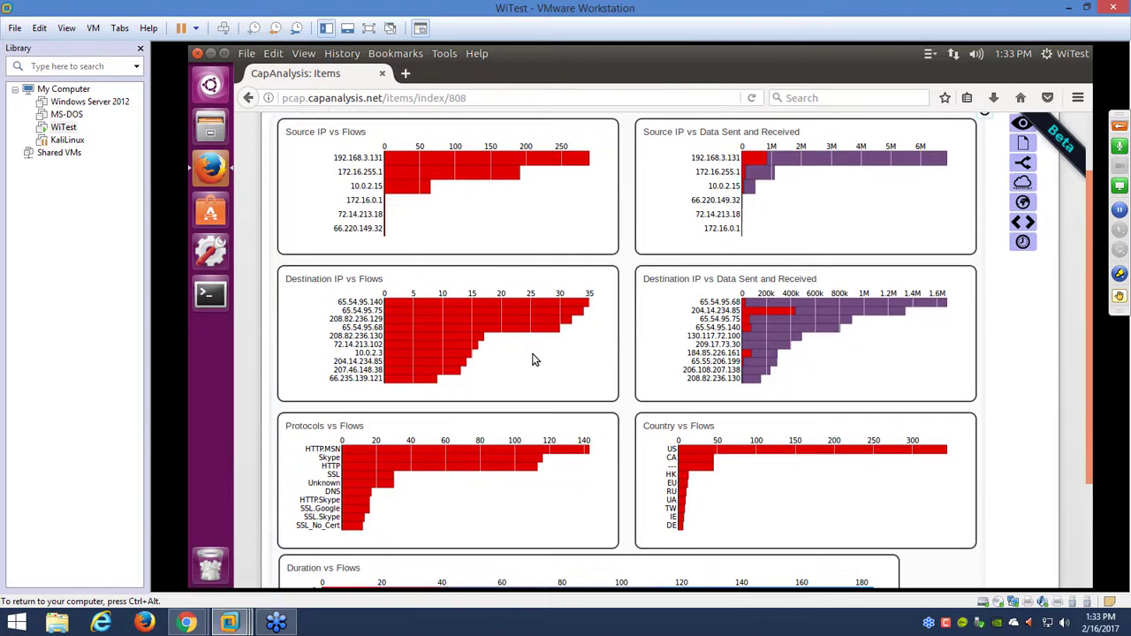
- Examine the Duration vs Flows chart and the per-hour details for the 19:00 hour on 2011-01-25
{"action": "scroll", "coordinate": [531, 356], "scroll_direction": "down", "scroll_amount": 1}
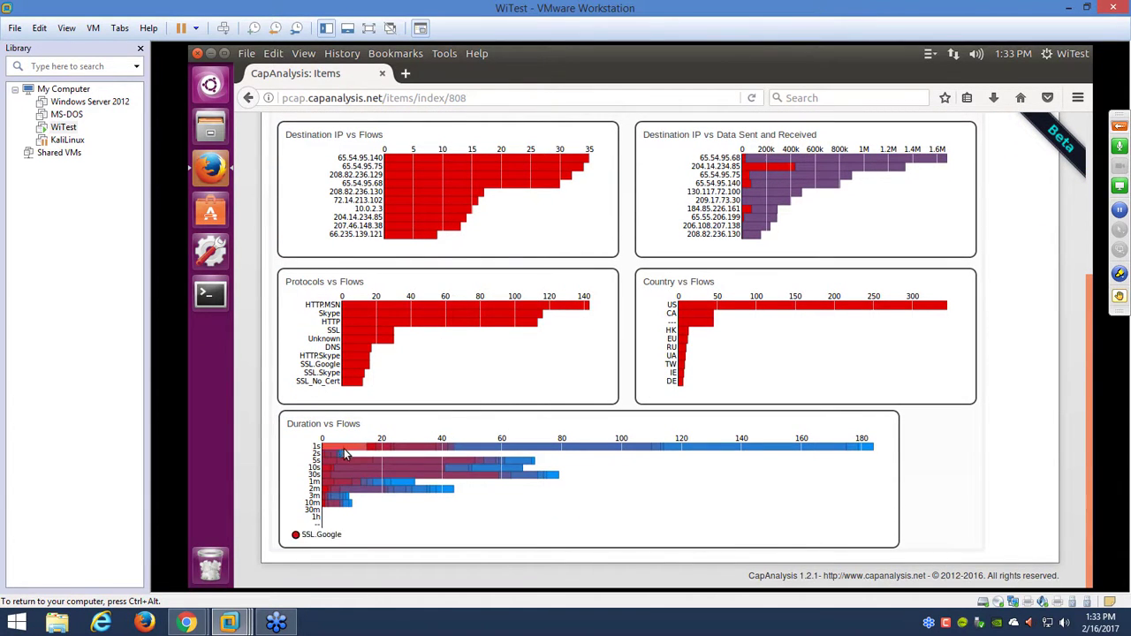
{"action": "mouse_move", "coordinate": [334, 450]}
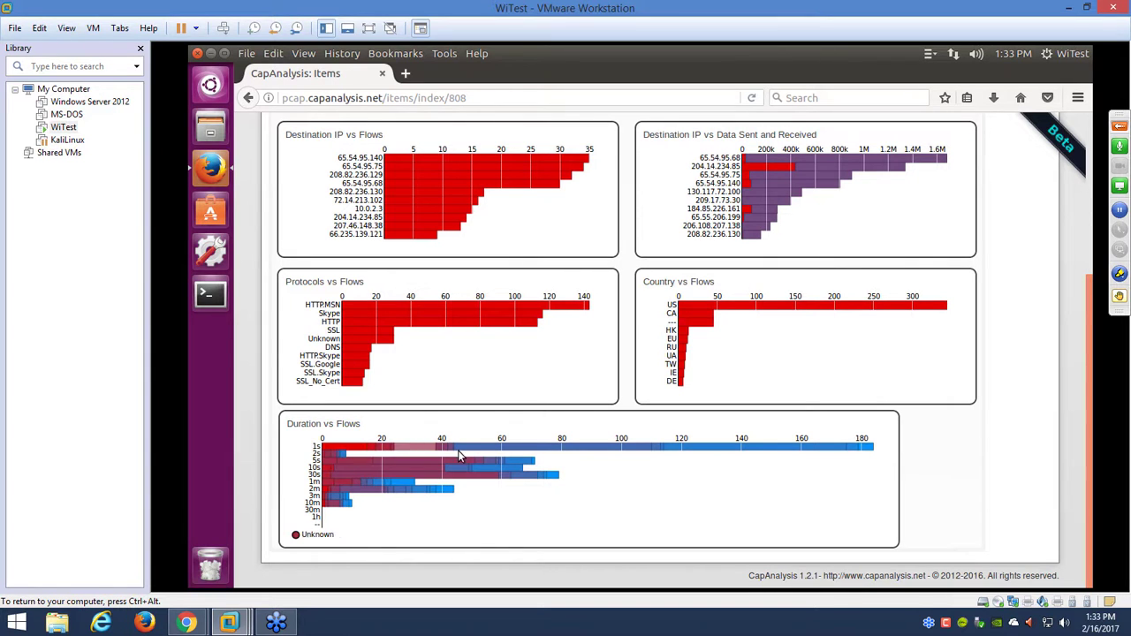
{"action": "scroll", "coordinate": [500, 384], "scroll_direction": "up", "scroll_amount": 5}
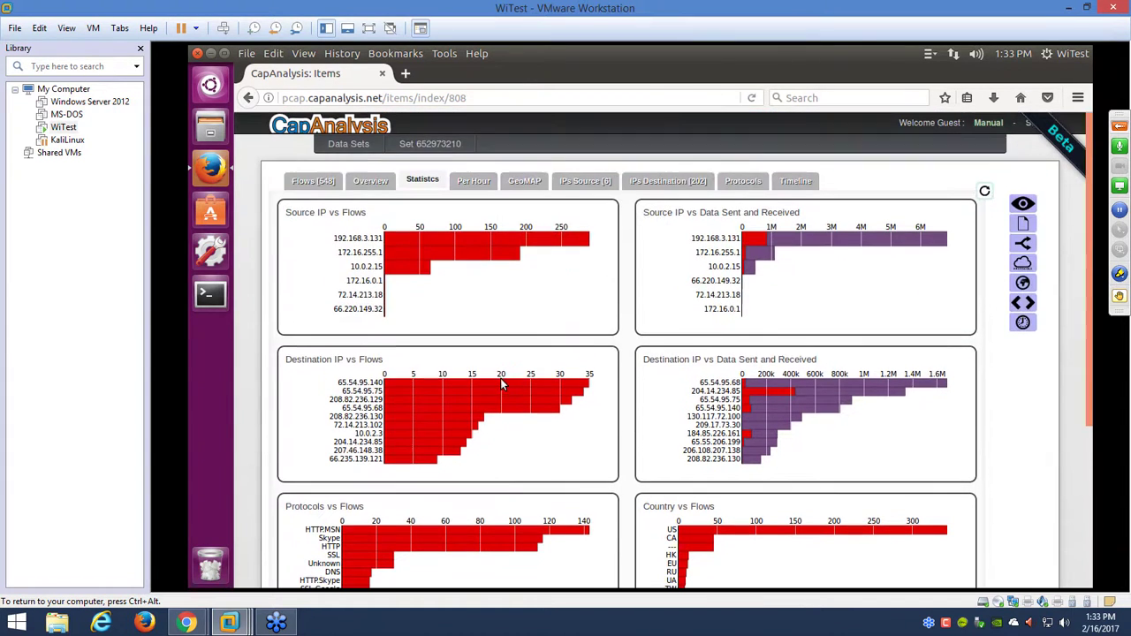
{"action": "left_click", "coordinate": [472, 181]}
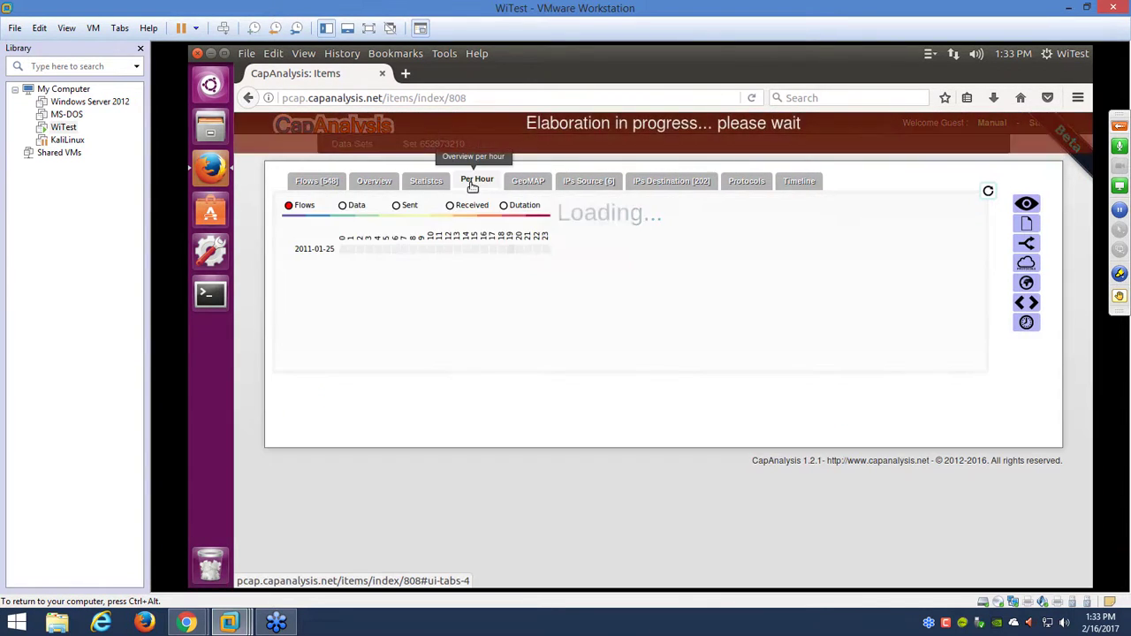
{"action": "mouse_move", "coordinate": [510, 252]}
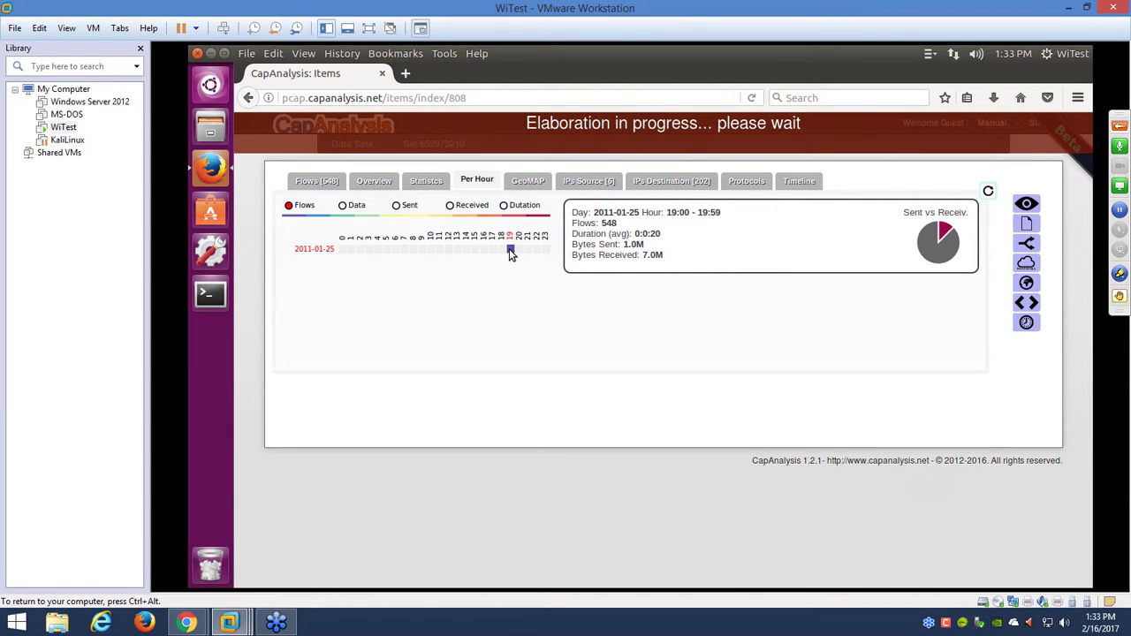
- Inspect the United States on the GeoMAP and compare the map by Data, Received and Sent, leaving it on Flows
{"action": "left_click", "coordinate": [536, 186]}
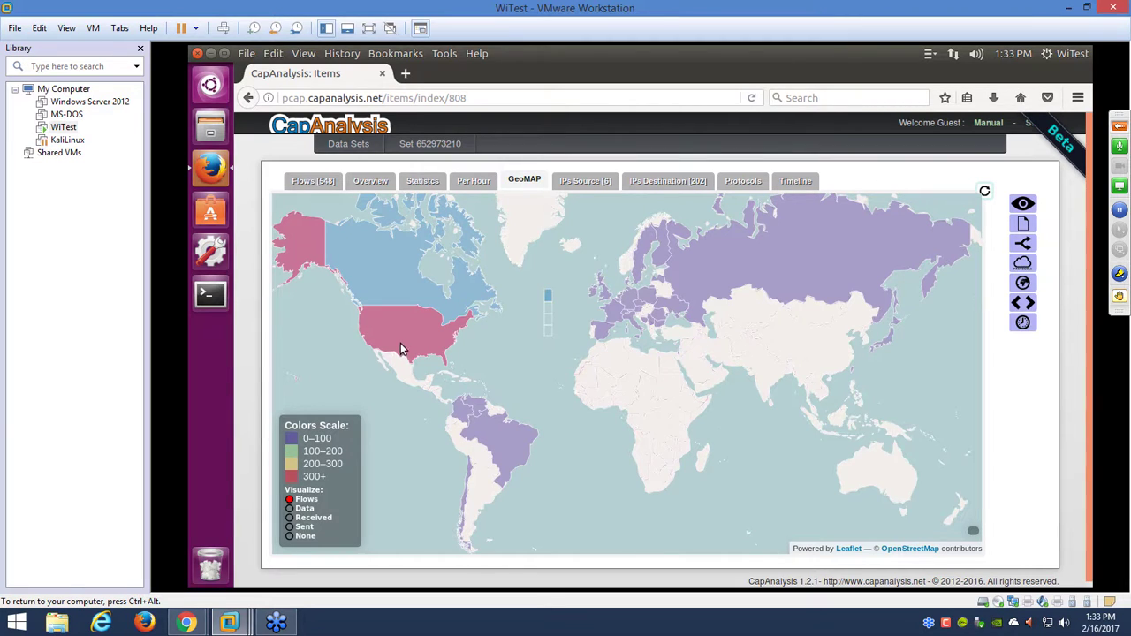
{"action": "mouse_move", "coordinate": [400, 343]}
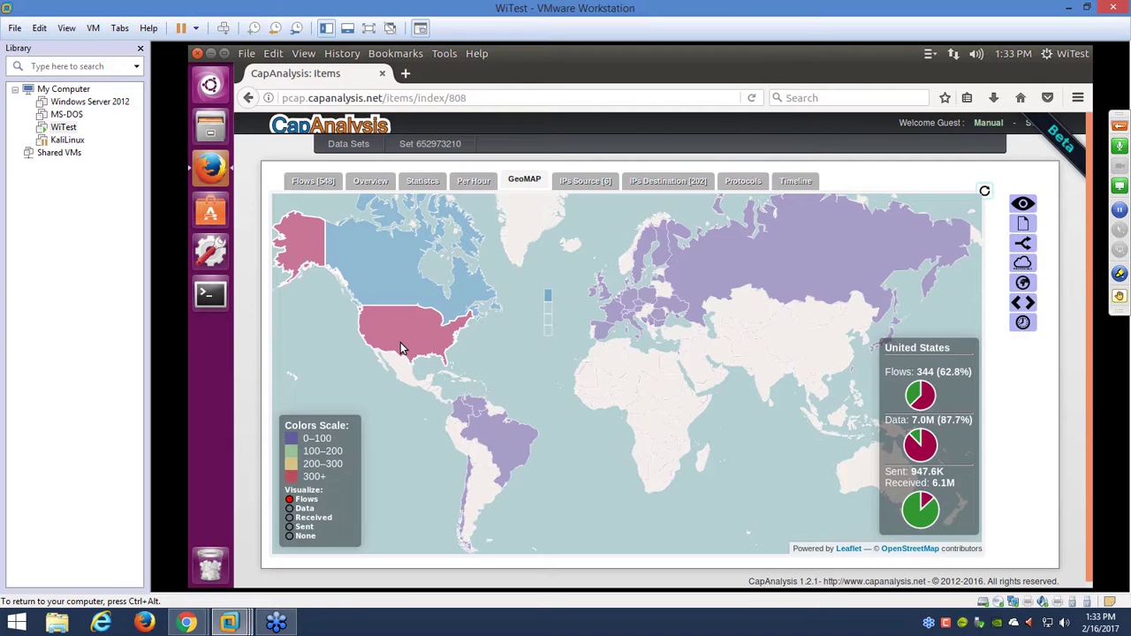
{"action": "left_click", "coordinate": [289, 509]}
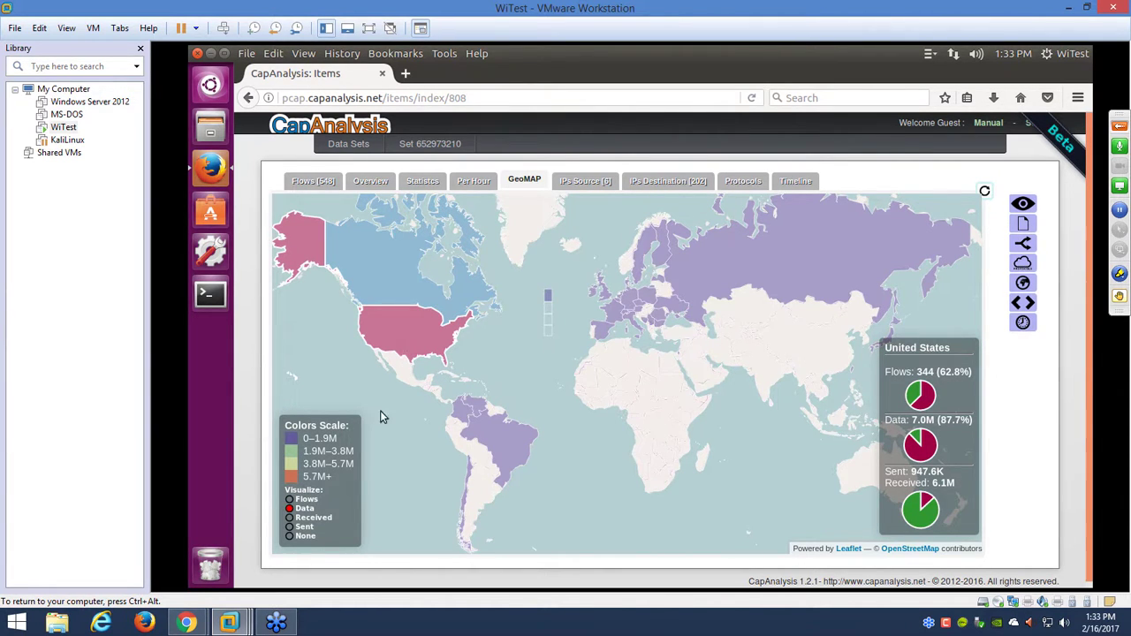
{"action": "left_click", "coordinate": [288, 519]}
{"action": "left_click", "coordinate": [290, 528]}
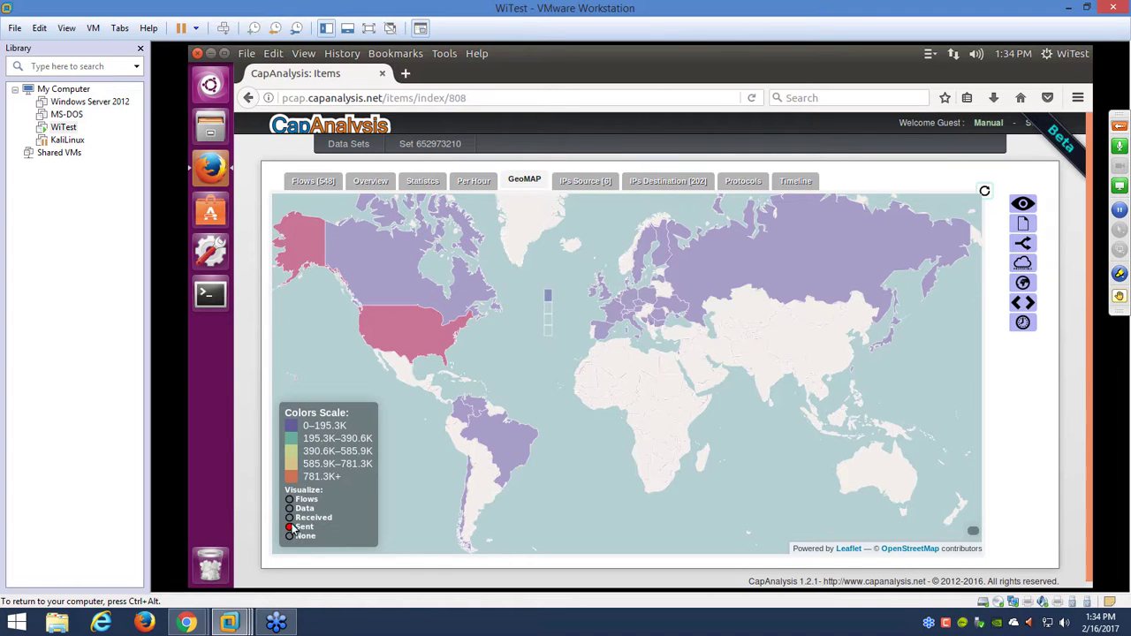
{"action": "left_click", "coordinate": [289, 499]}
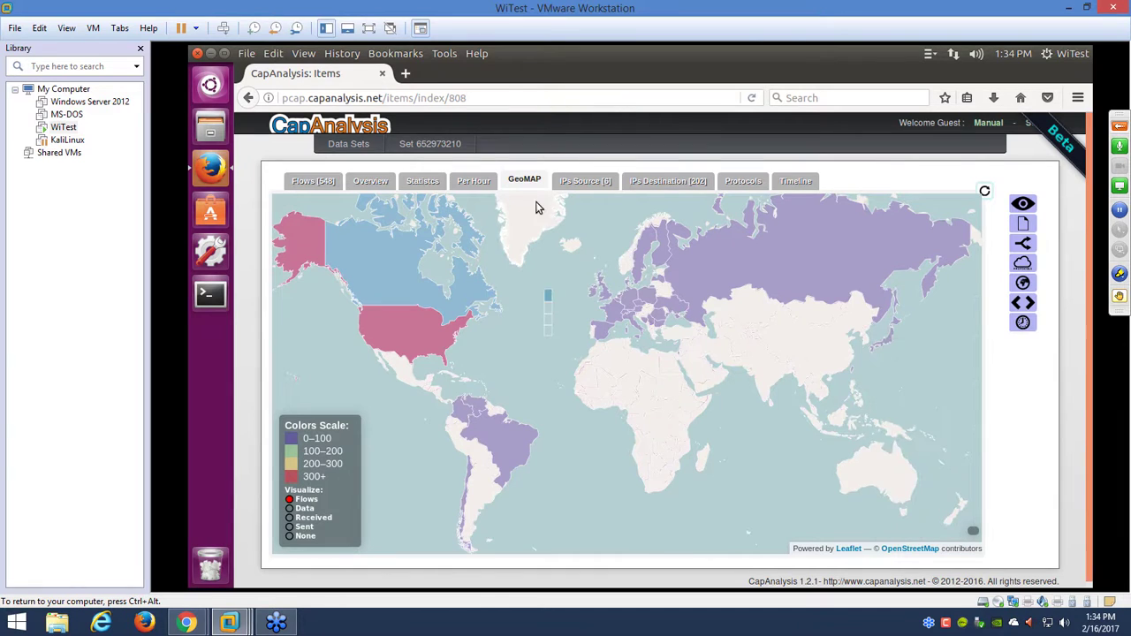
- Open the details of source IP 192.168.3.131 and compare its As Source charts by Data and Data Out
{"action": "left_click", "coordinate": [576, 181]}
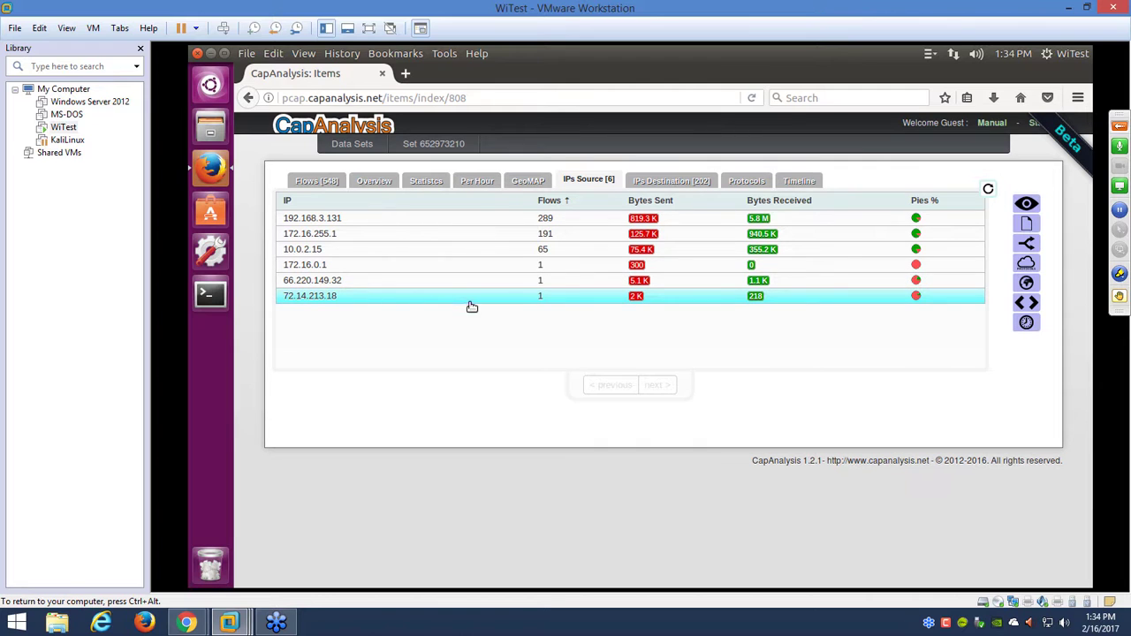
{"action": "left_click", "coordinate": [336, 220]}
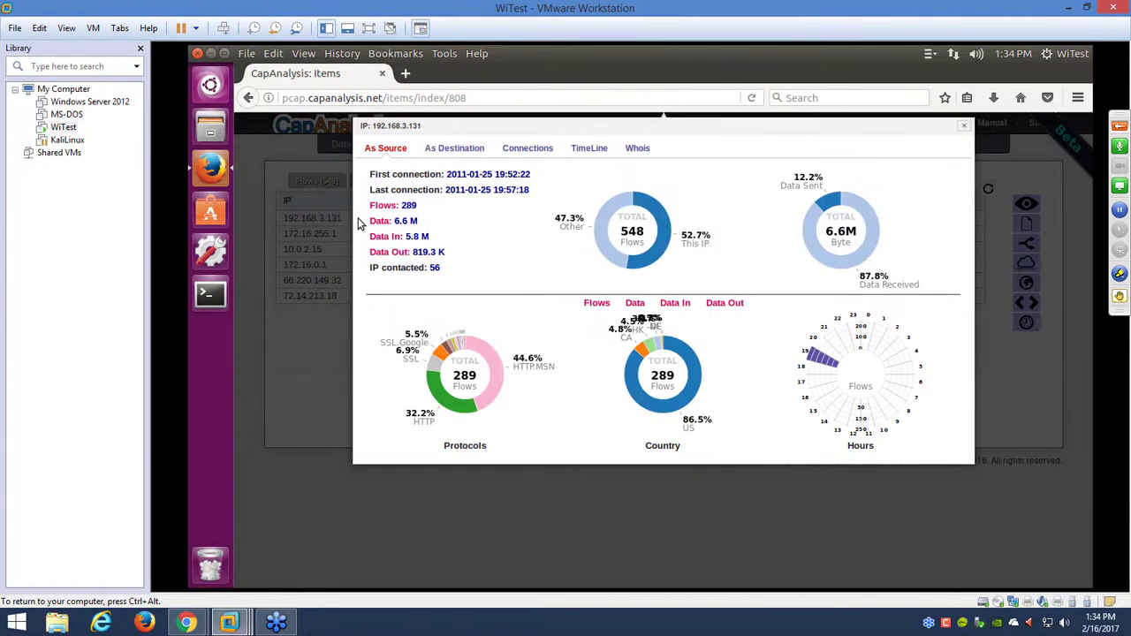
{"action": "mouse_move", "coordinate": [513, 246]}
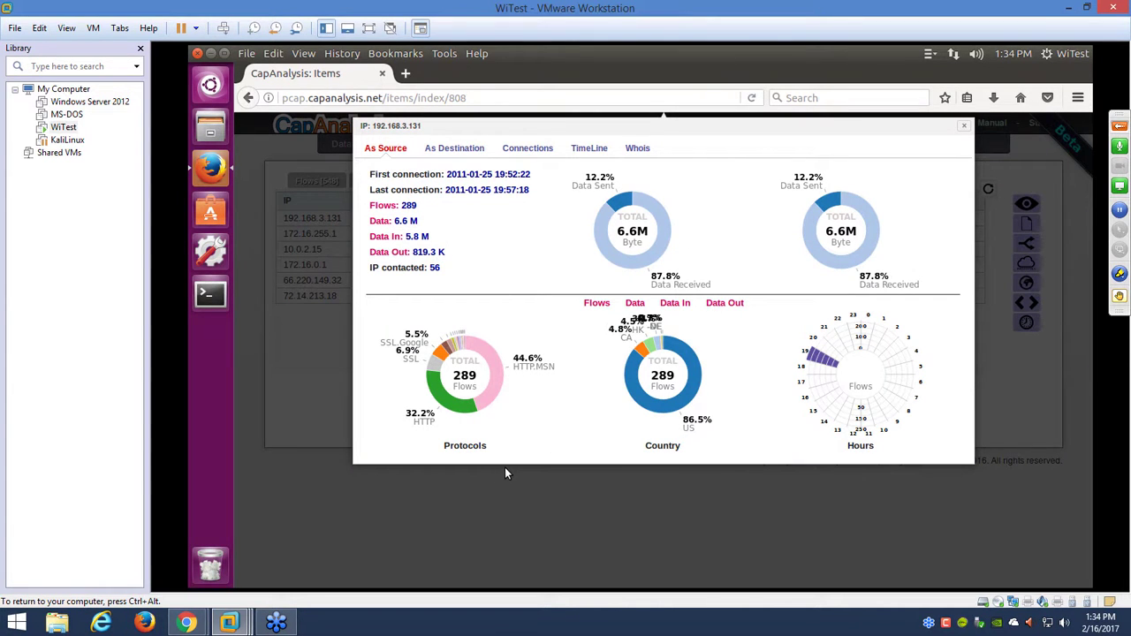
{"action": "mouse_move", "coordinate": [395, 209]}
{"action": "mouse_move", "coordinate": [641, 303]}
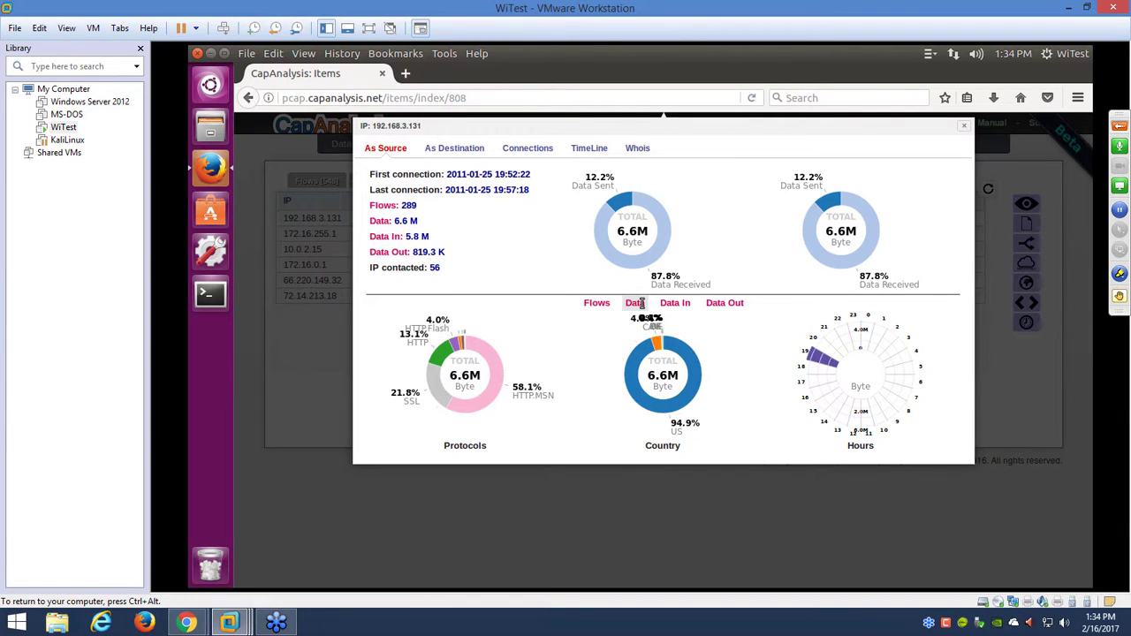
{"action": "mouse_move", "coordinate": [726, 306]}
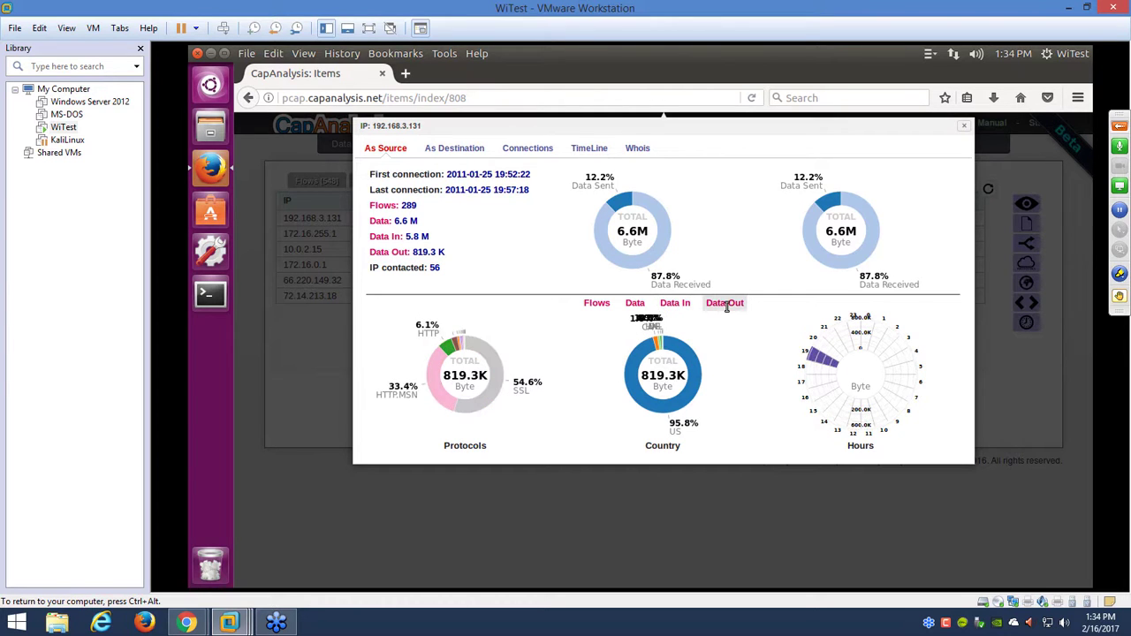
- Review 192.168.3.131 as destination, its connections expanded for the United States of America, and its timeline, and close the details
{"action": "left_click", "coordinate": [453, 151]}
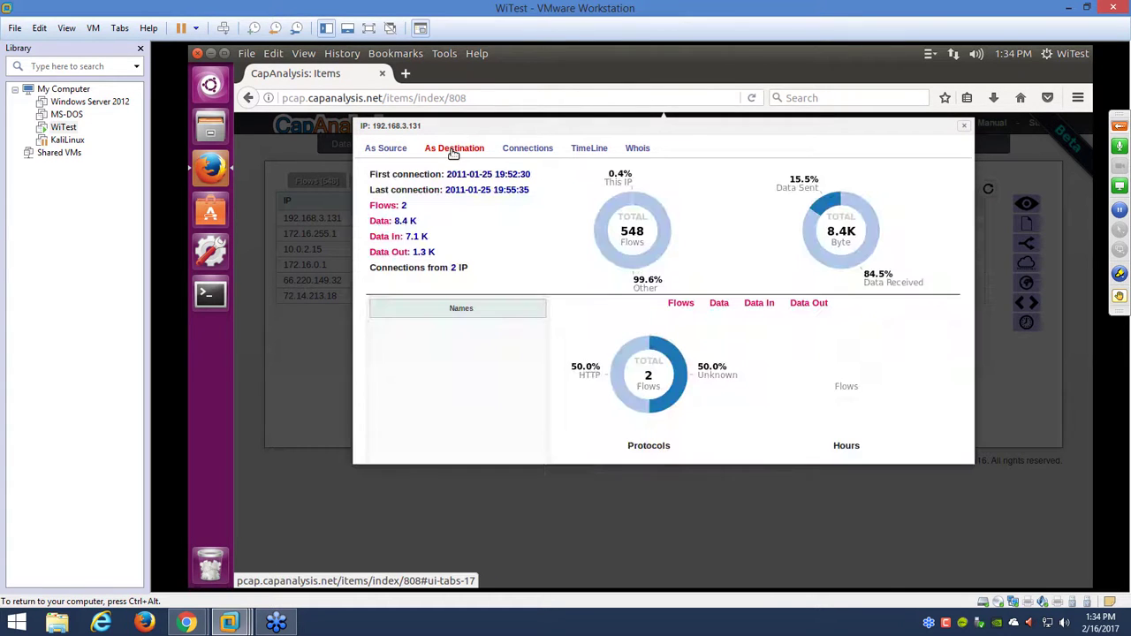
{"action": "left_click", "coordinate": [527, 152]}
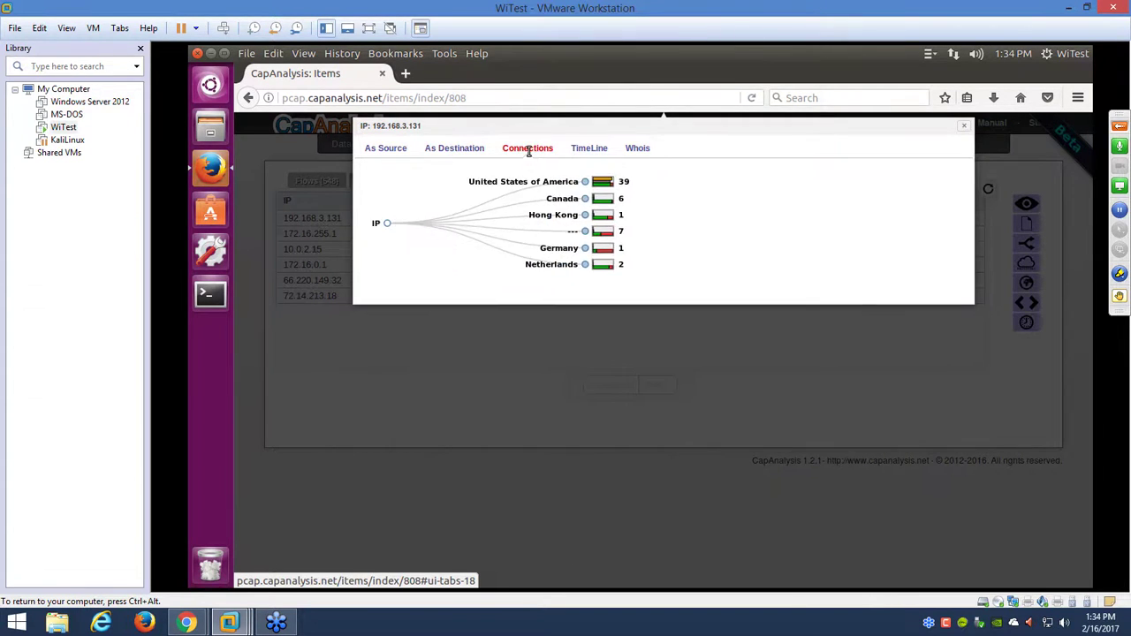
{"action": "left_click", "coordinate": [586, 182]}
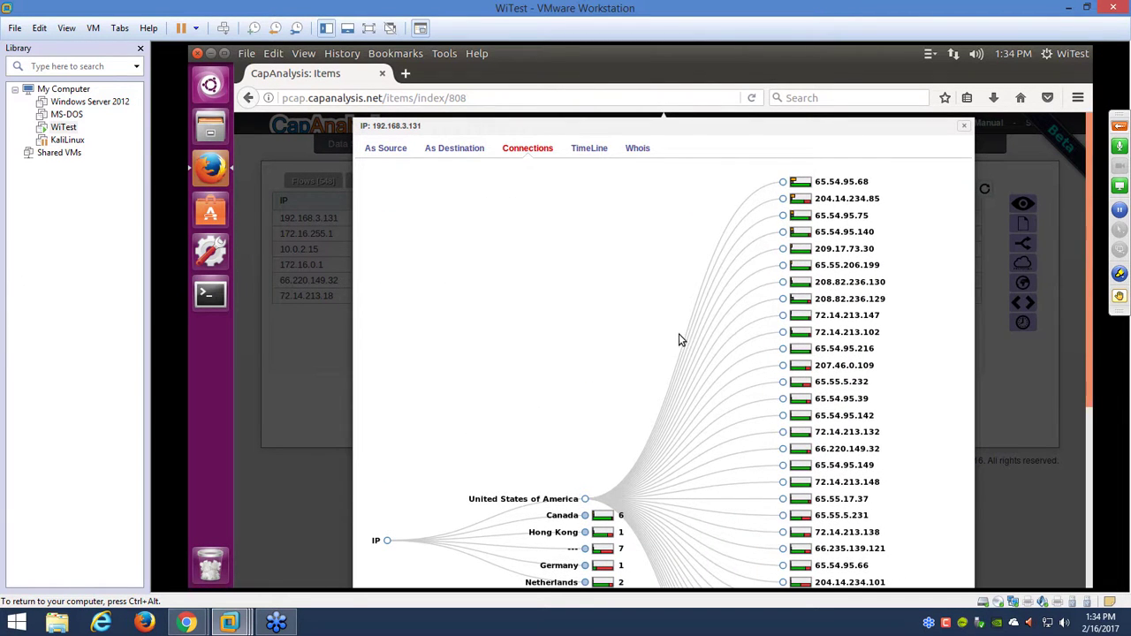
{"action": "left_click", "coordinate": [583, 157]}
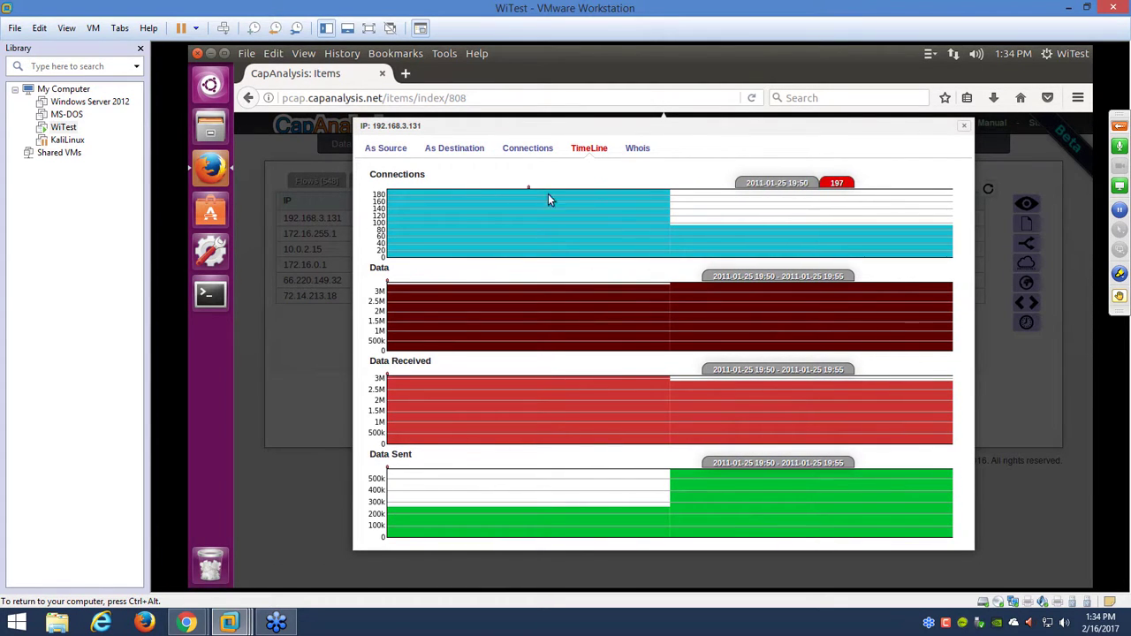
{"action": "left_click", "coordinate": [963, 125]}
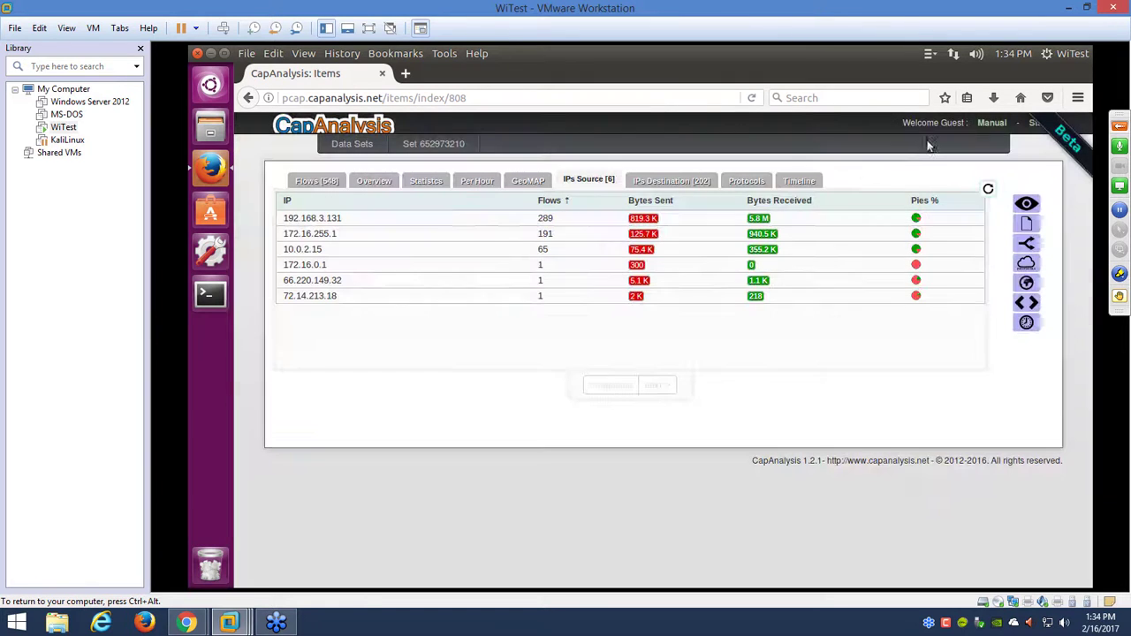
- View the destination IPs list and check the details of 65.54.95.140, closing them again
{"action": "left_click", "coordinate": [678, 184]}
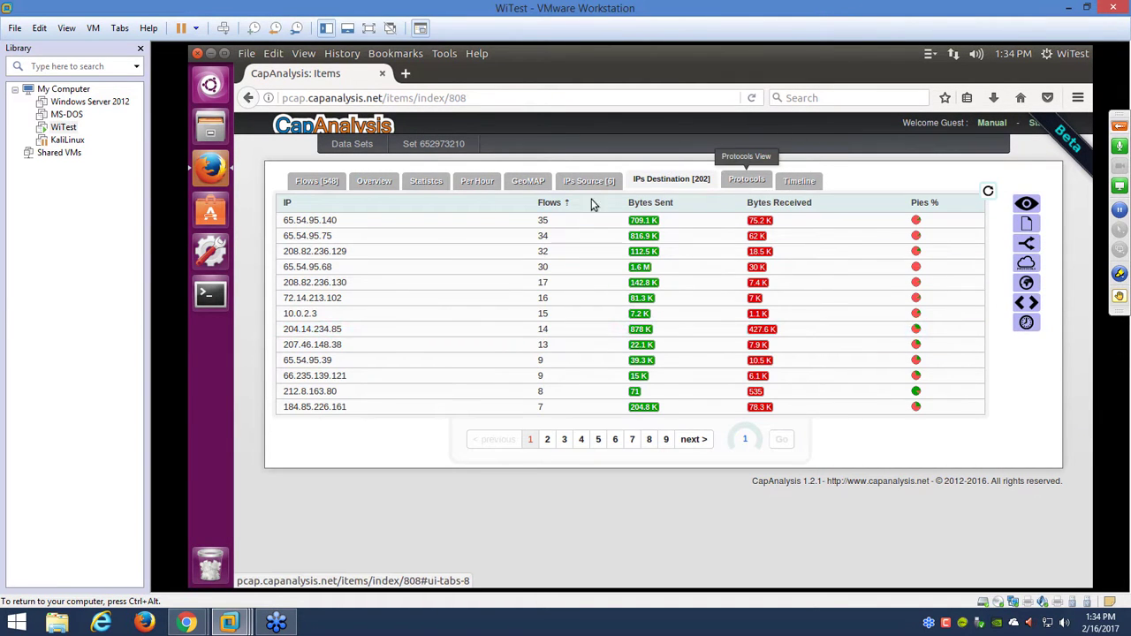
{"action": "left_click", "coordinate": [334, 224]}
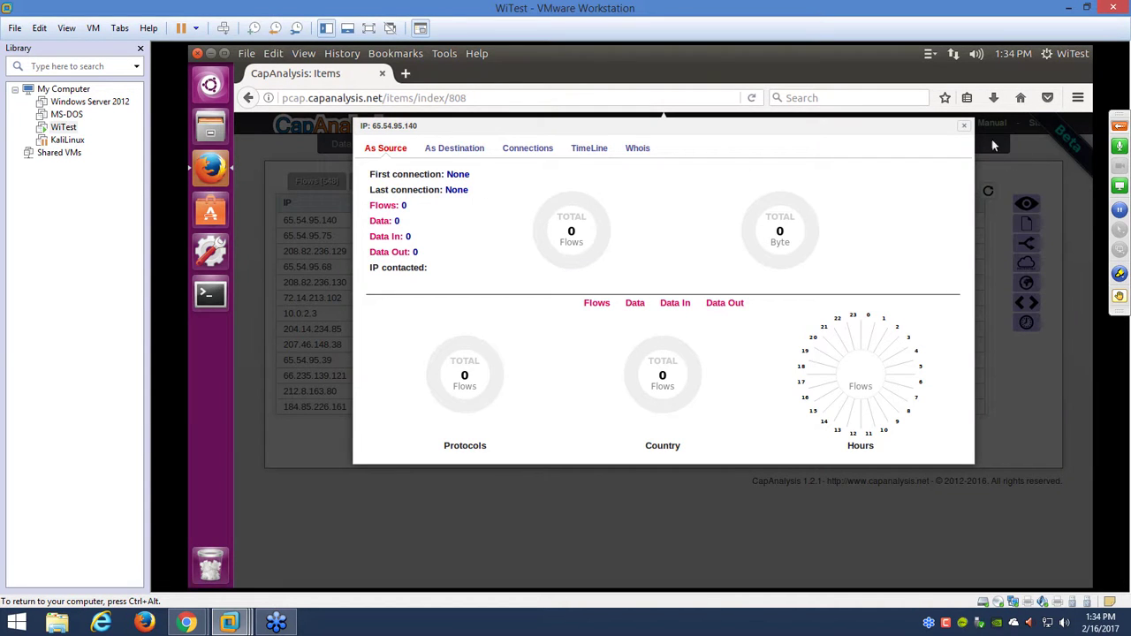
{"action": "left_click", "coordinate": [966, 129]}
- Inspect the HTTP, SSL and Skype bubbles in the protocols view
{"action": "left_click", "coordinate": [747, 181]}
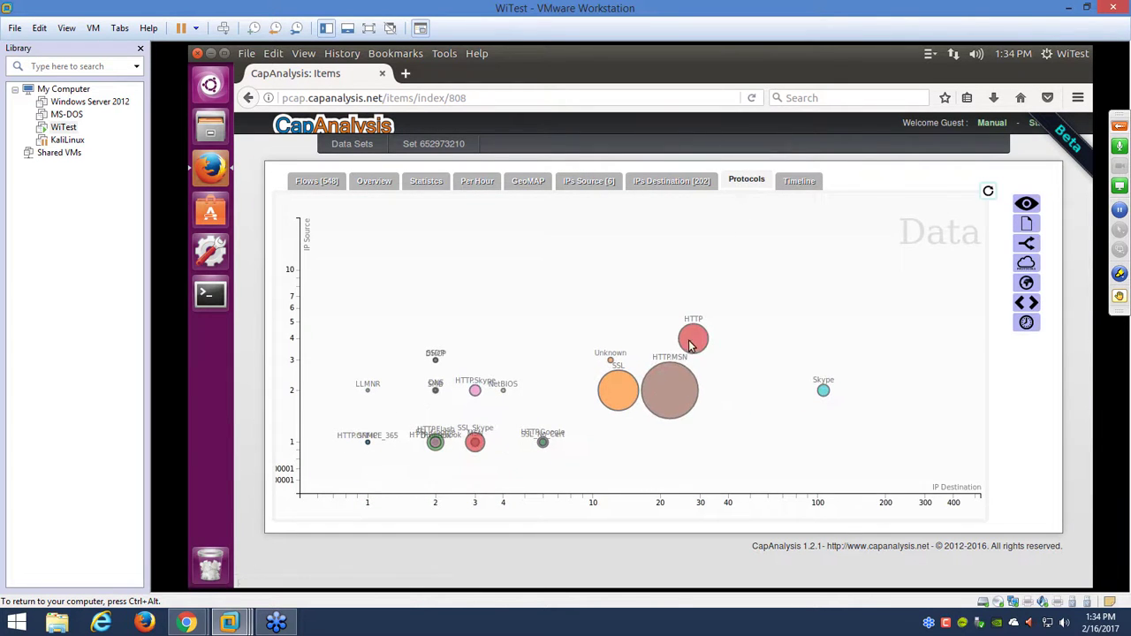
{"action": "mouse_move", "coordinate": [689, 347]}
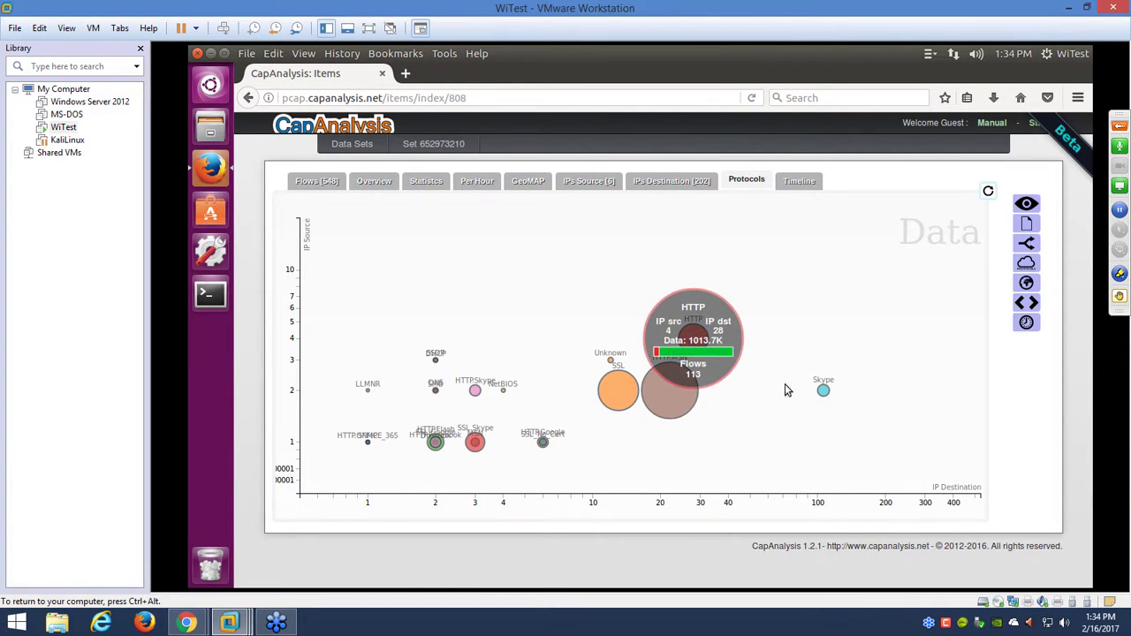
{"action": "mouse_move", "coordinate": [676, 414]}
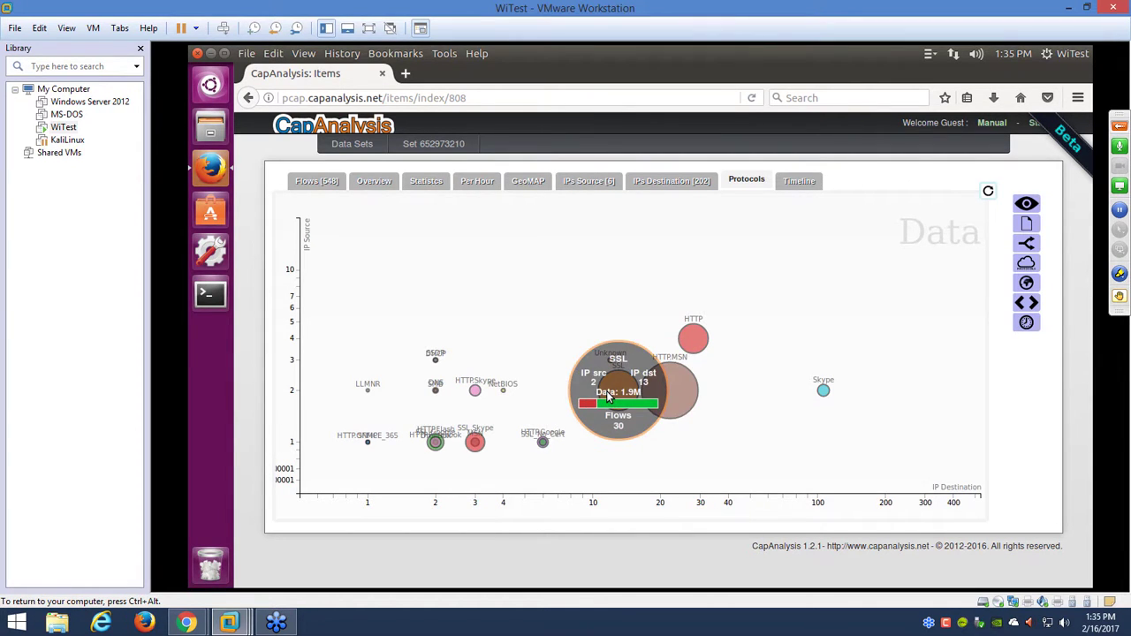
{"action": "mouse_move", "coordinate": [826, 397]}
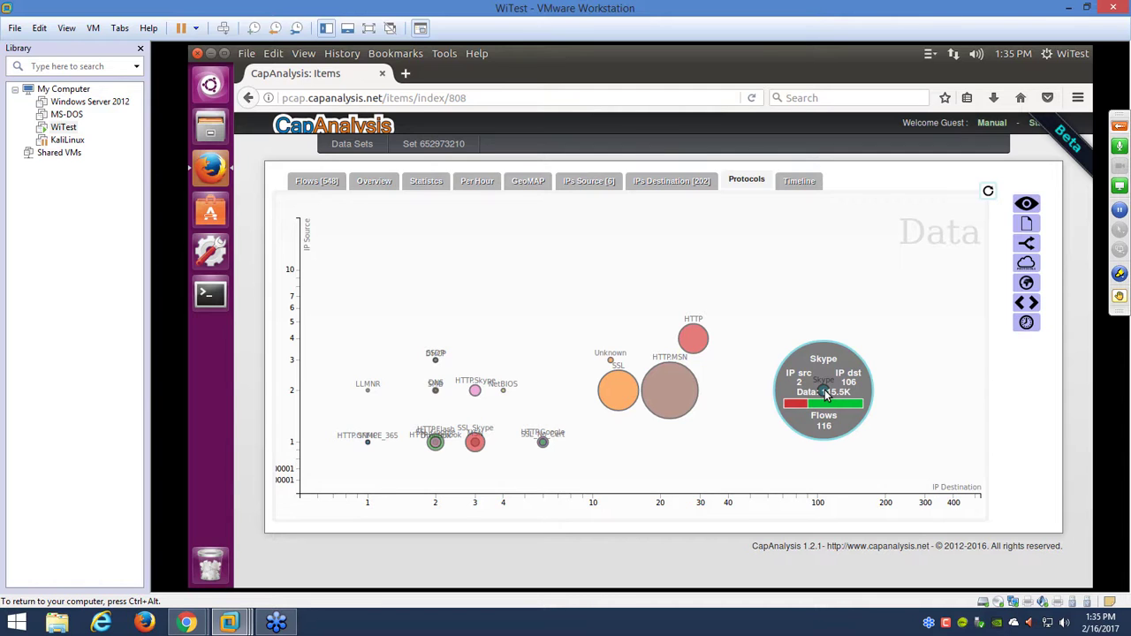
- Examine the dataset's timeline charts and return to the flows list
{"action": "left_click", "coordinate": [797, 181]}
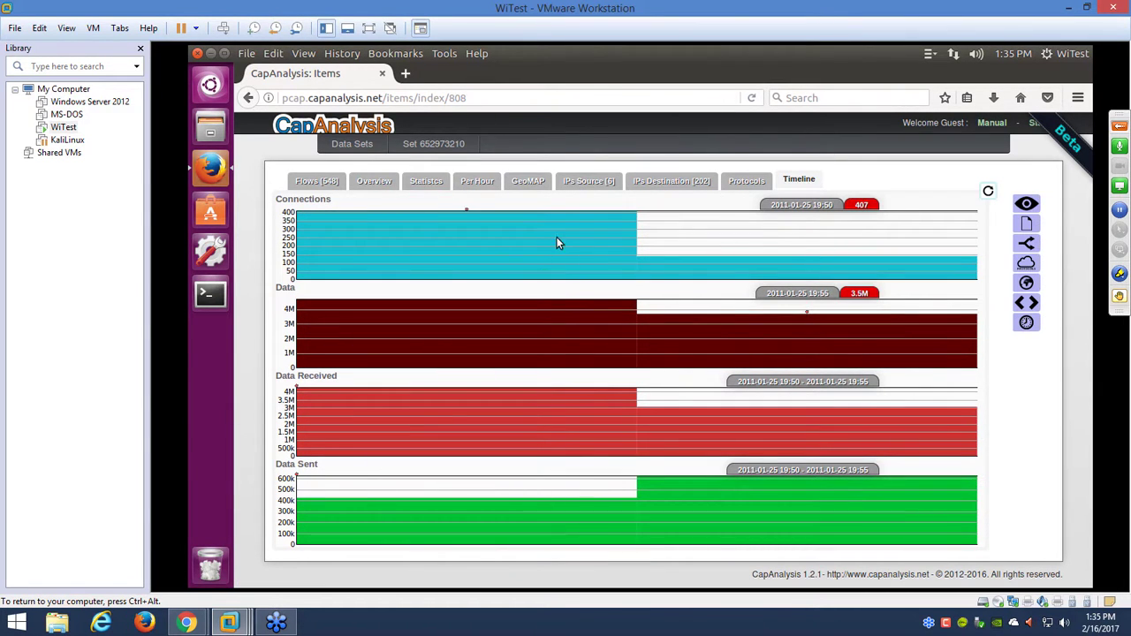
{"action": "left_click", "coordinate": [318, 181]}
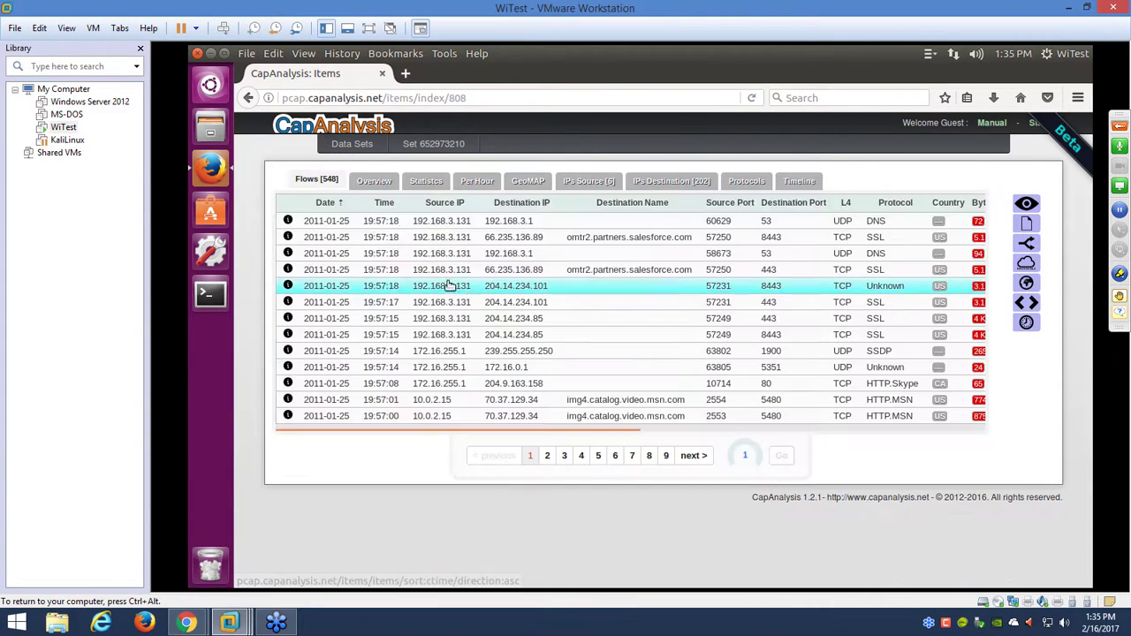
- Close the CapAnalysis page and open a Terminal window with its text enlarged by two zoom levels
{"action": "left_click", "coordinate": [382, 74]}
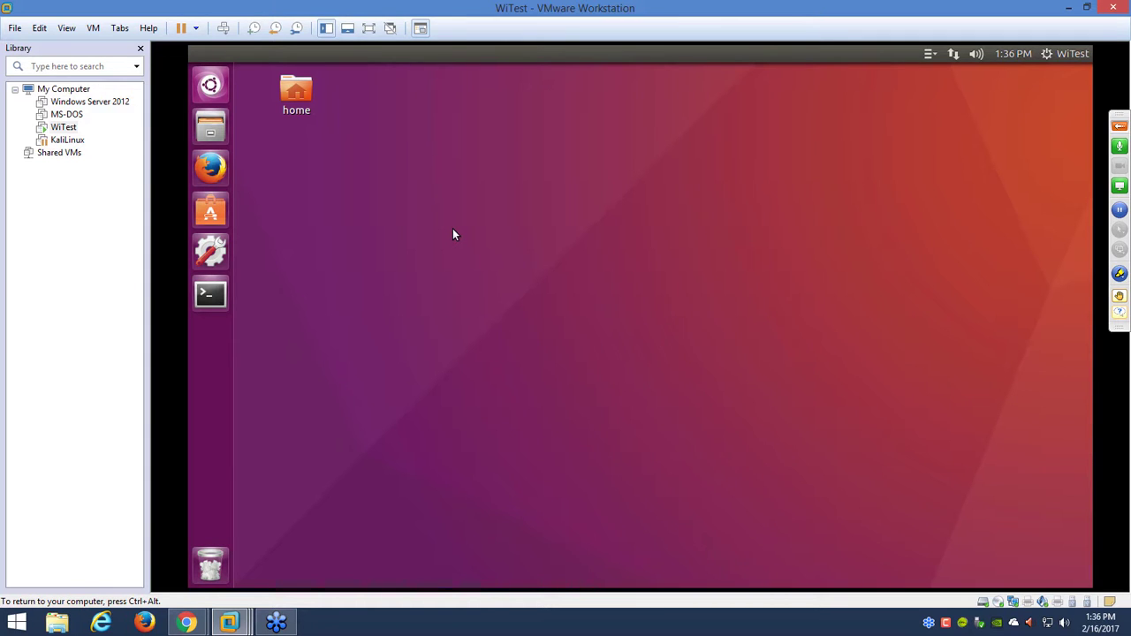
{"action": "left_click", "coordinate": [205, 300]}
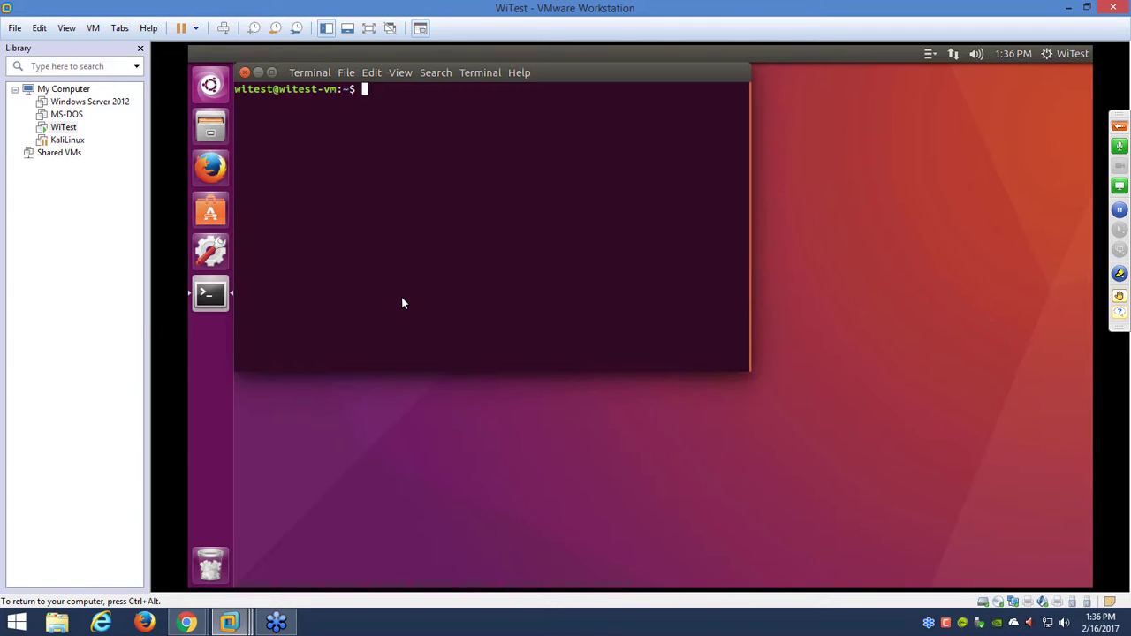
{"action": "key", "text": "ctrl+plus"}
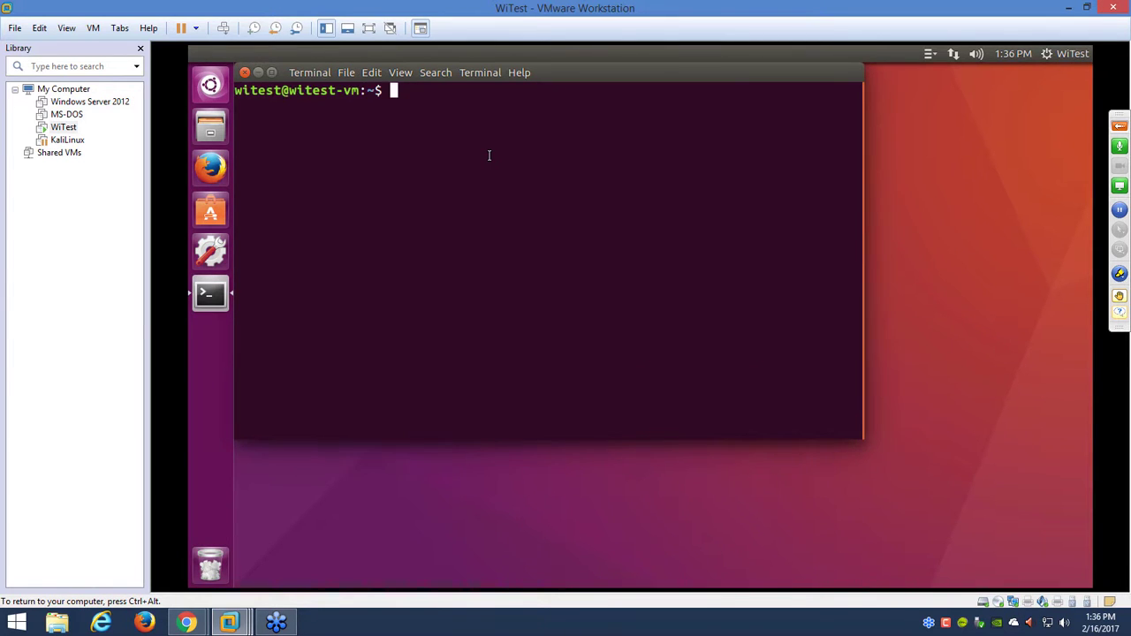
{"action": "key", "text": "ctrl+plus"}
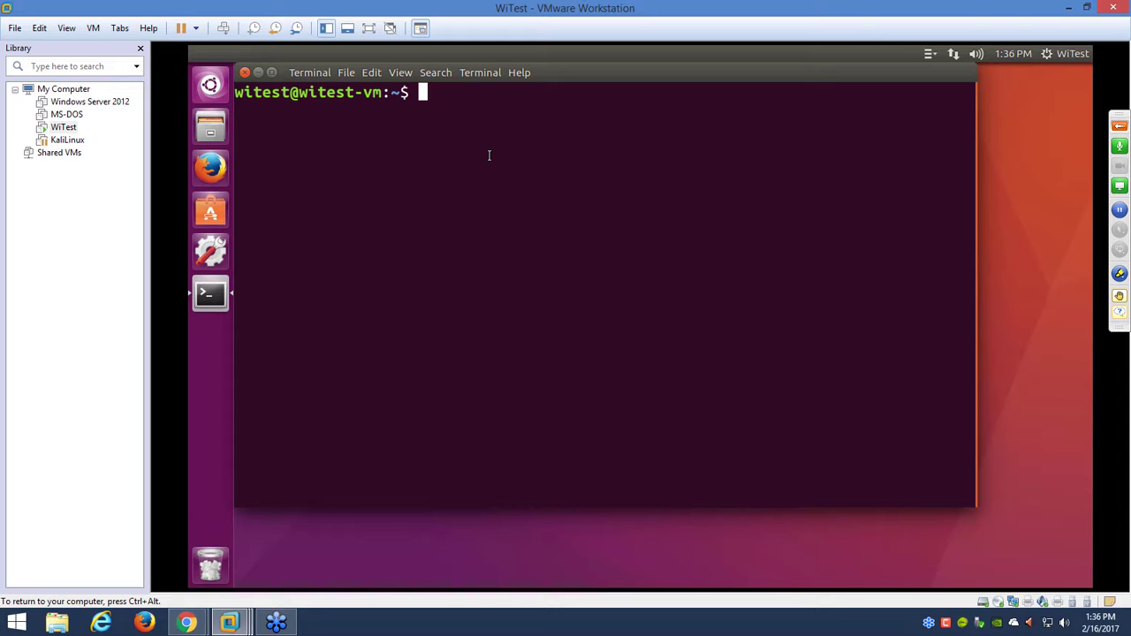
- Start a root shell with "sudo bash" and enter the account password
{"action": "type", "text": "sudo bash"}
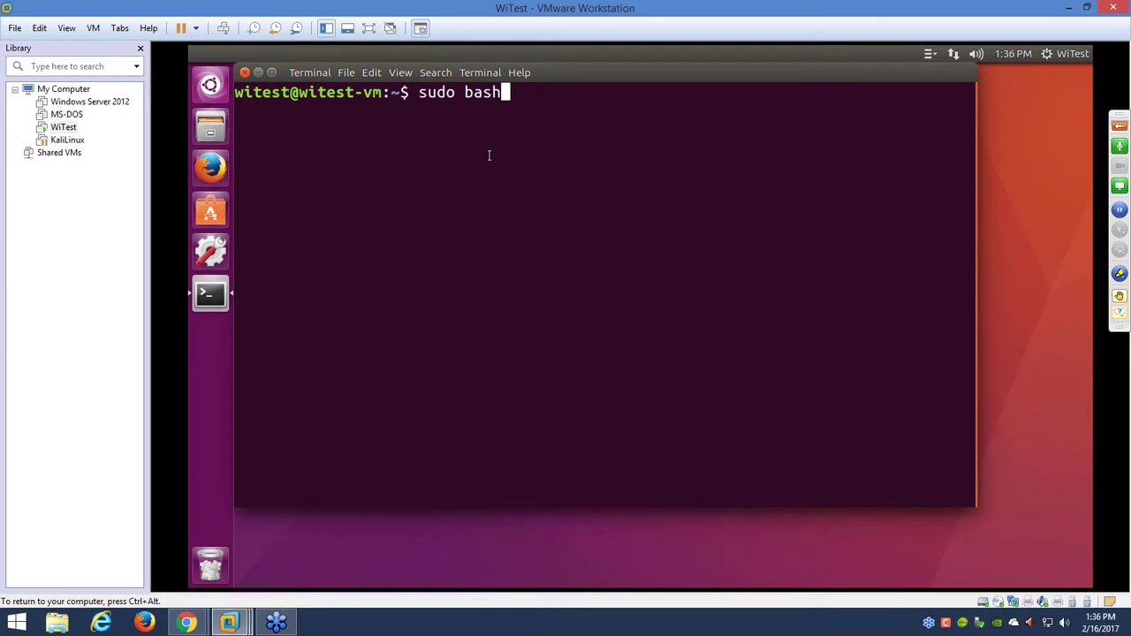
{"action": "key", "text": "Return"}
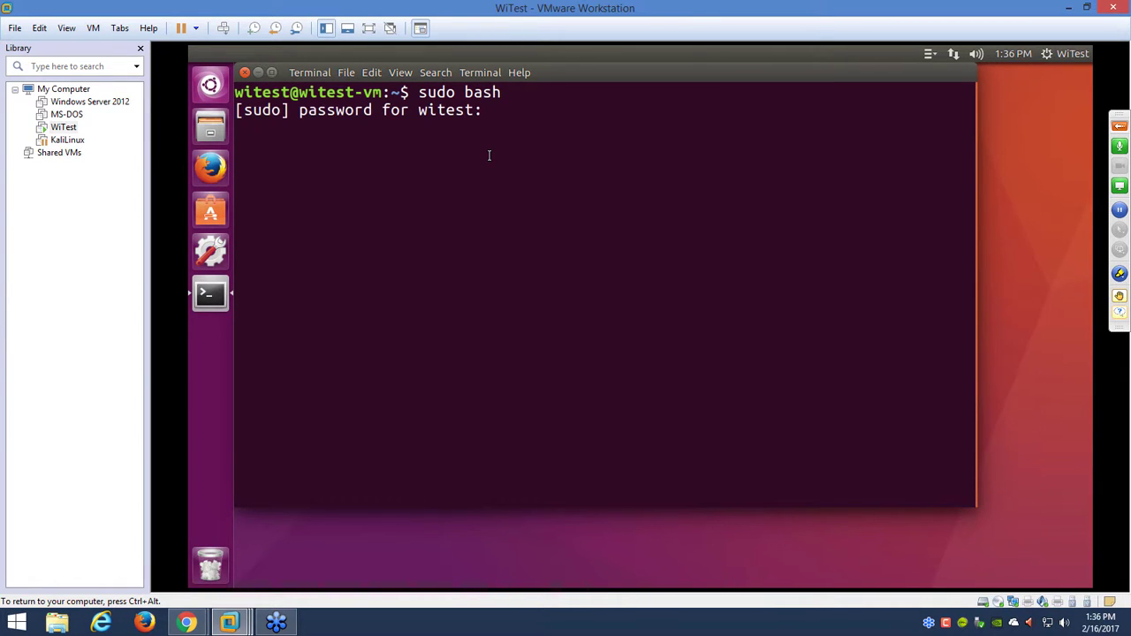
{"action": "key", "text": "Return"}
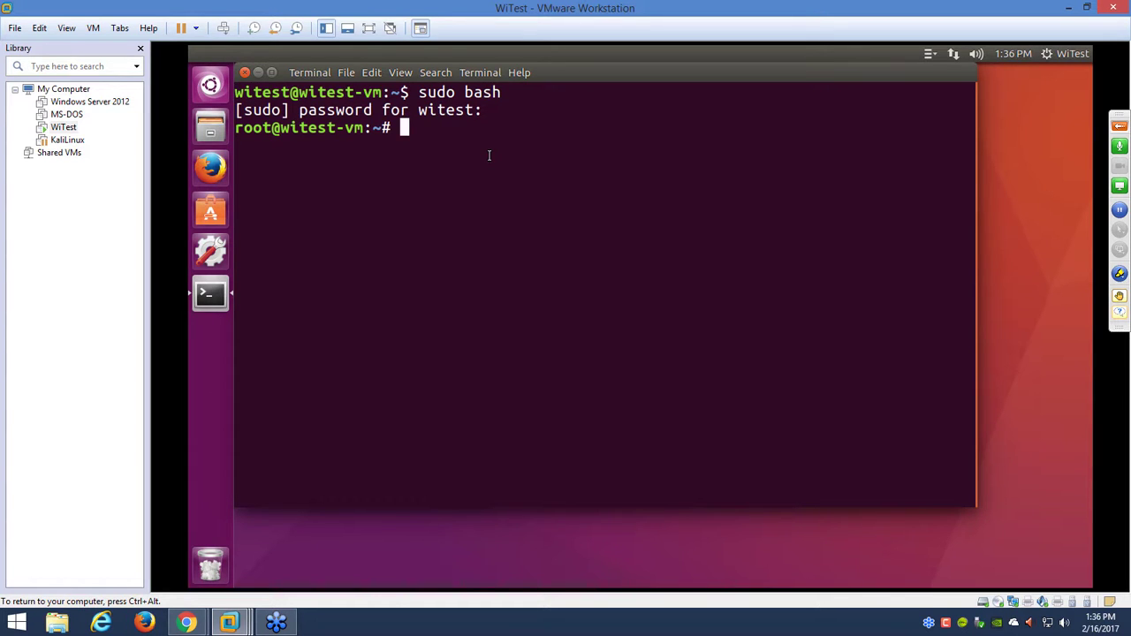
- List the wireless interfaces with "iwconfig", then connect the Wistron NeWeb ORiNOCO 802.11n USB adapter to the WiTest virtual machine
{"action": "type", "text": "iwconfig"}
{"action": "key", "text": "Return"}
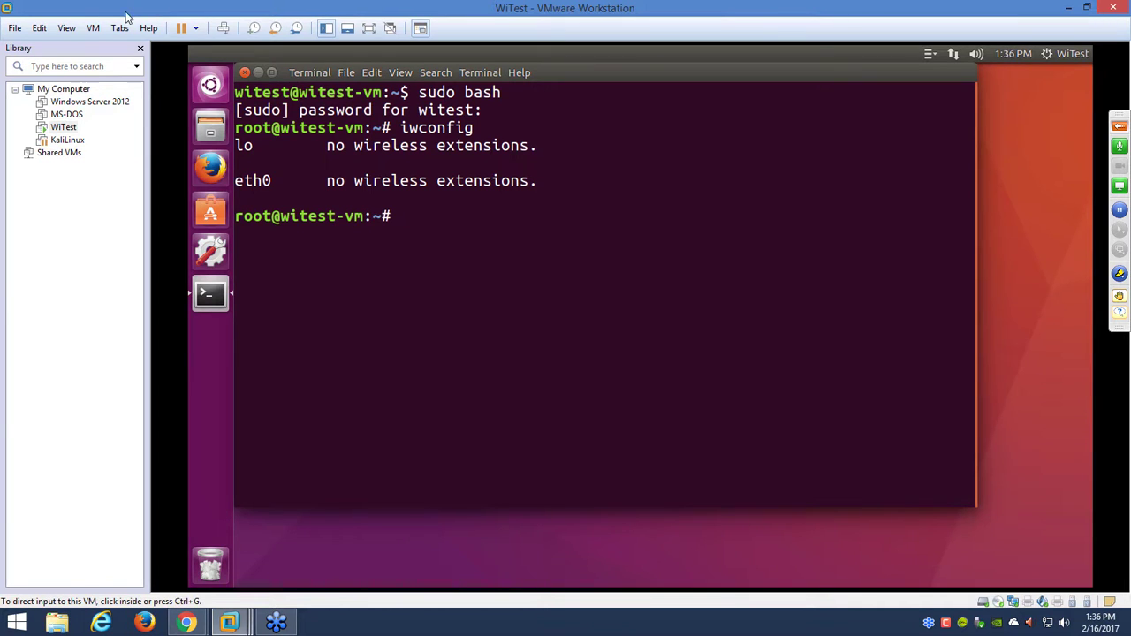
{"action": "left_click", "coordinate": [93, 27]}
{"action": "mouse_move", "coordinate": [110, 66]}
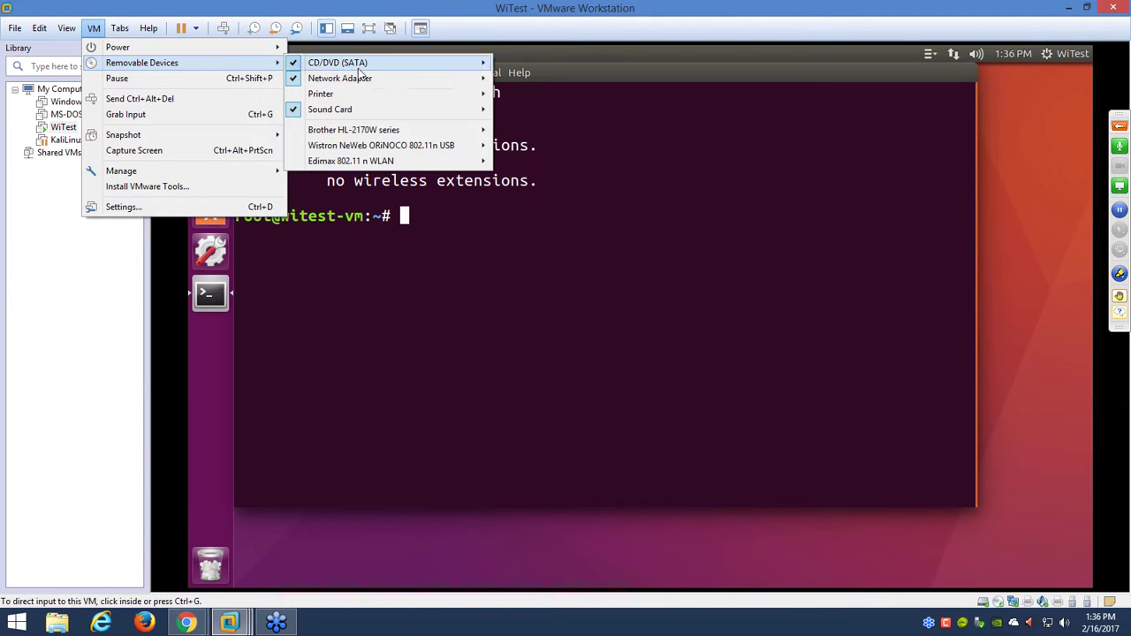
{"action": "mouse_move", "coordinate": [395, 164]}
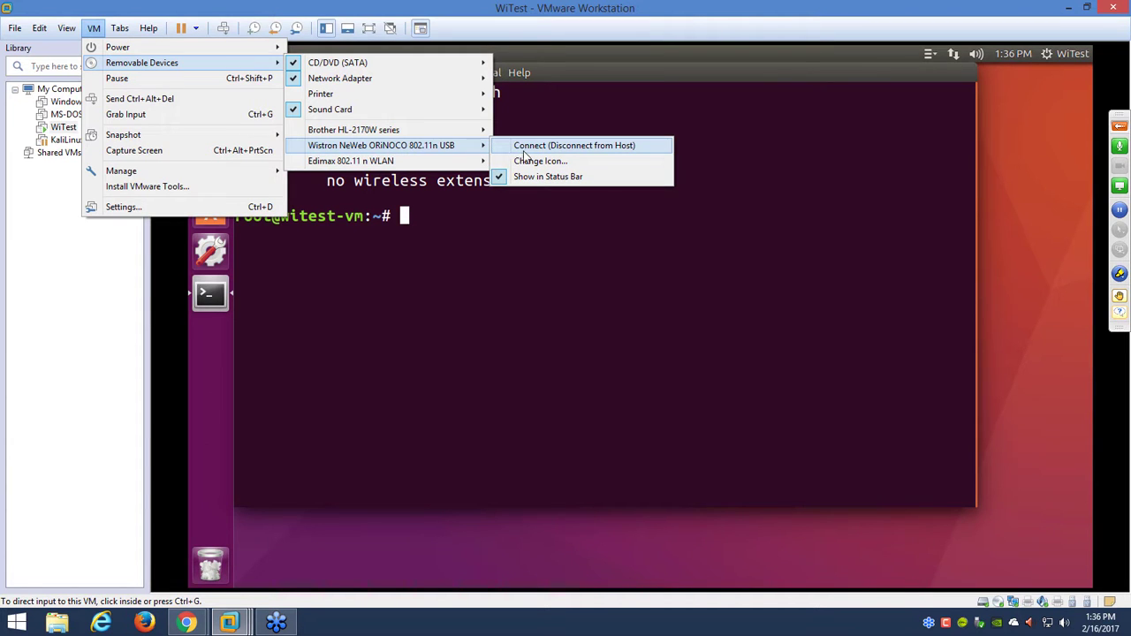
{"action": "left_click", "coordinate": [524, 151]}
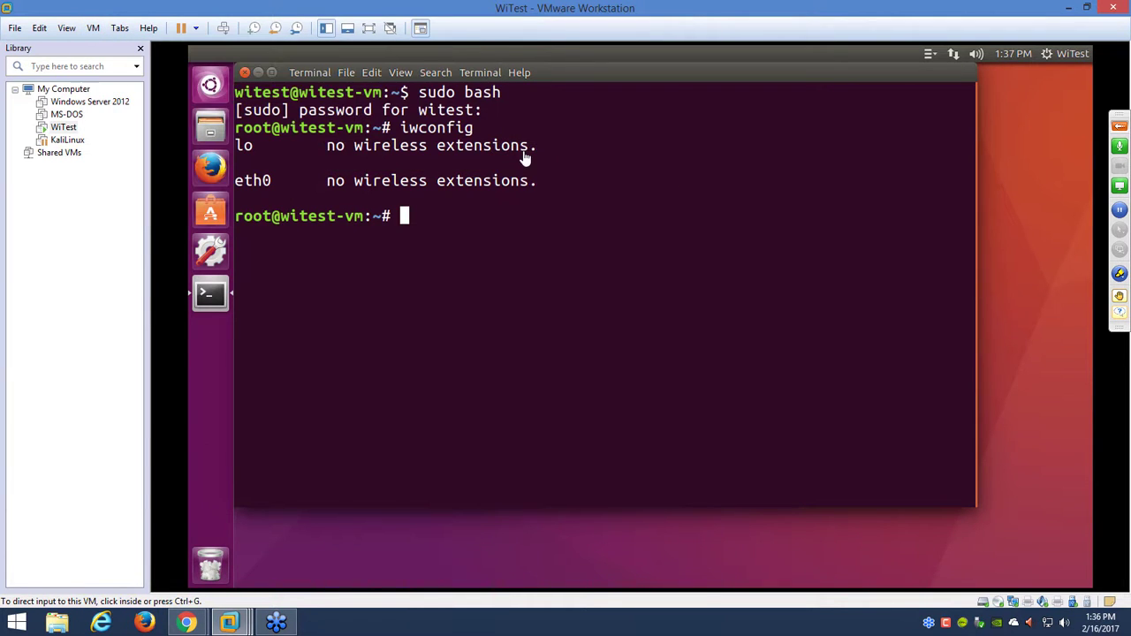
{"action": "left_click", "coordinate": [500, 183]}
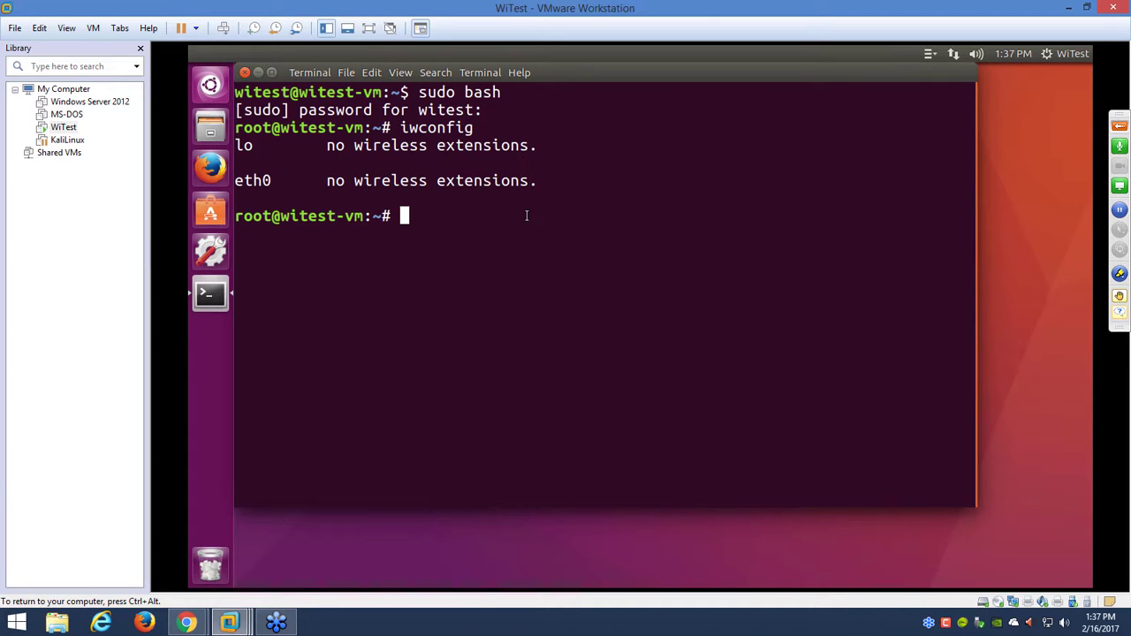
- Start monitor mode with "airmon-ng start wlan0 6", running "iwconfig" before and after it
{"action": "type", "text": "iwconfig"}
{"action": "key", "text": "Return"}
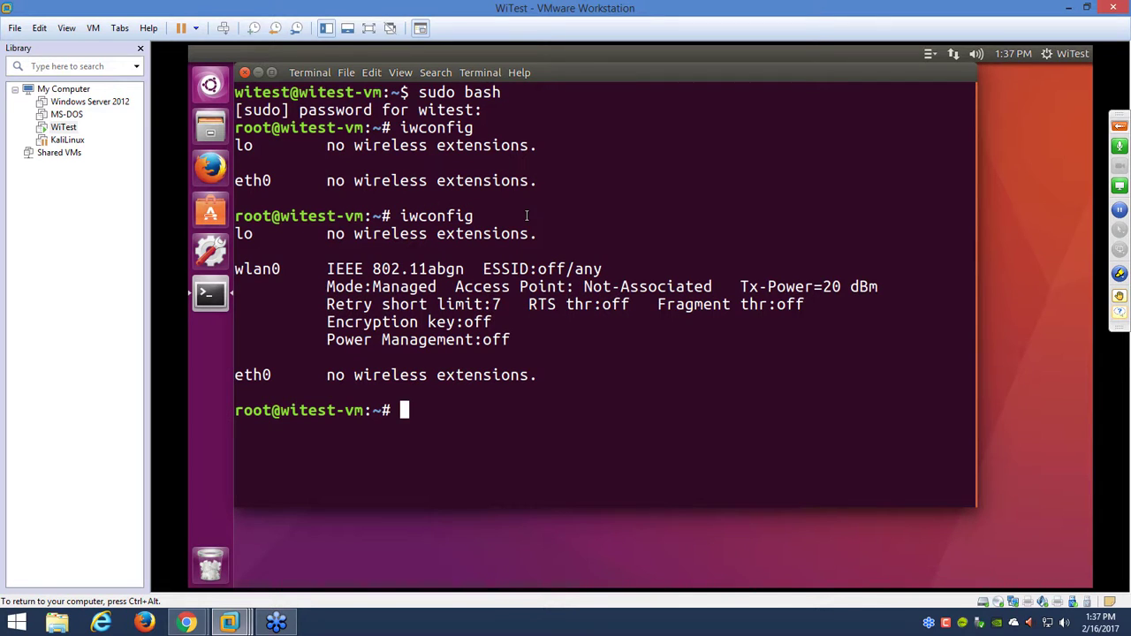
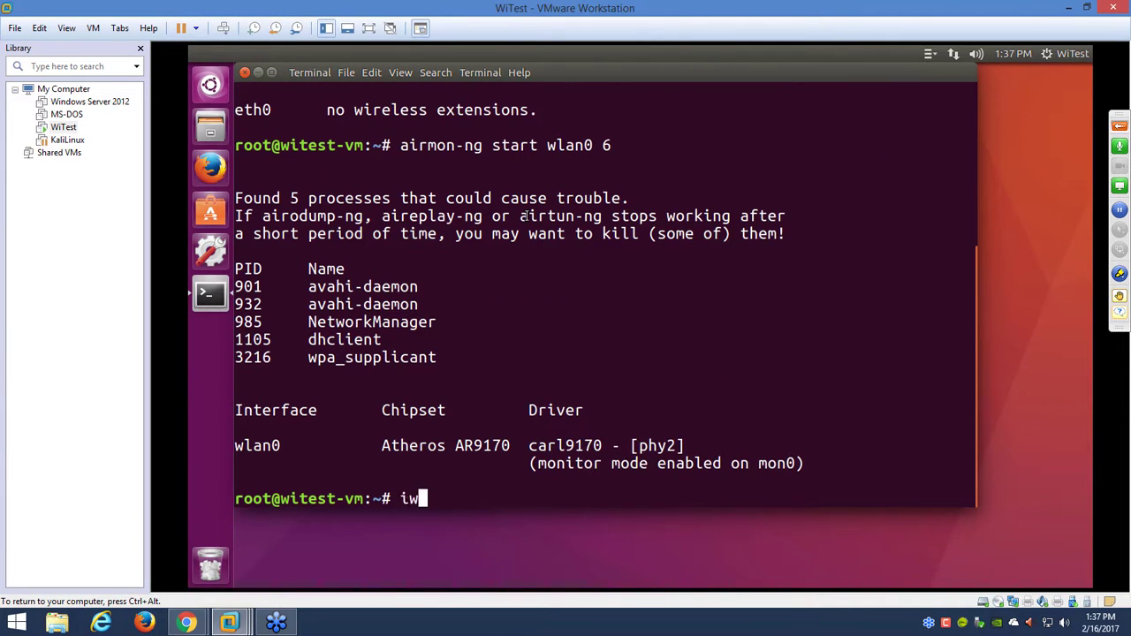
{"action": "type", "text": "config"}
{"action": "key", "text": "Return"}
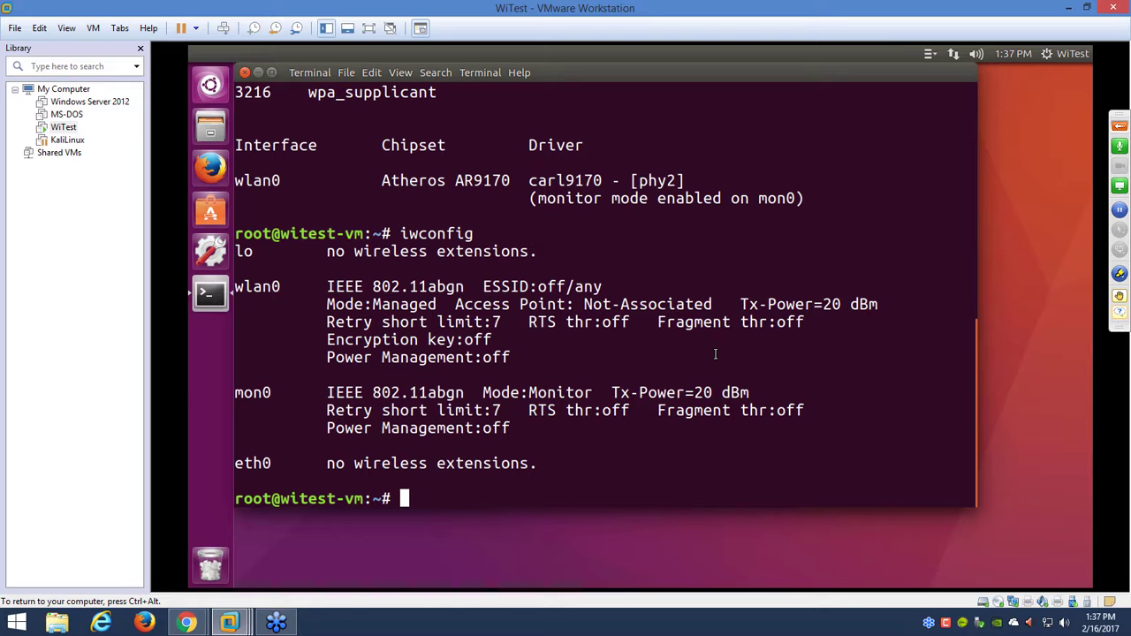
- Look in the home Documents folder for scapy_beacon_strength.py and close the file manager window
{"action": "left_click", "coordinate": [221, 131]}
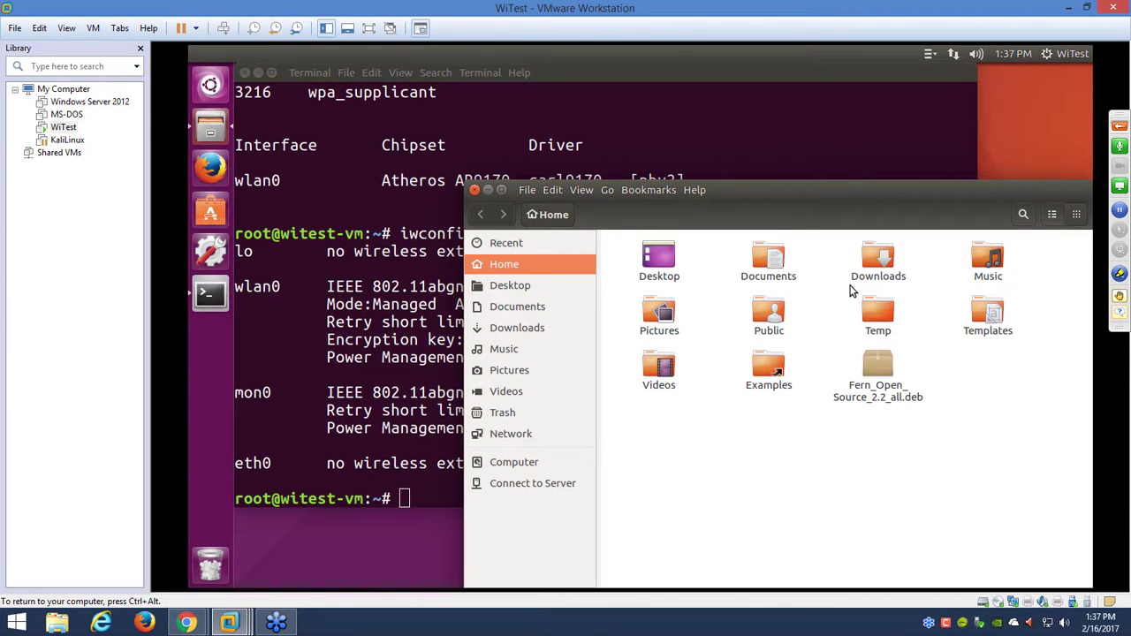
{"action": "double_click", "coordinate": [781, 264]}
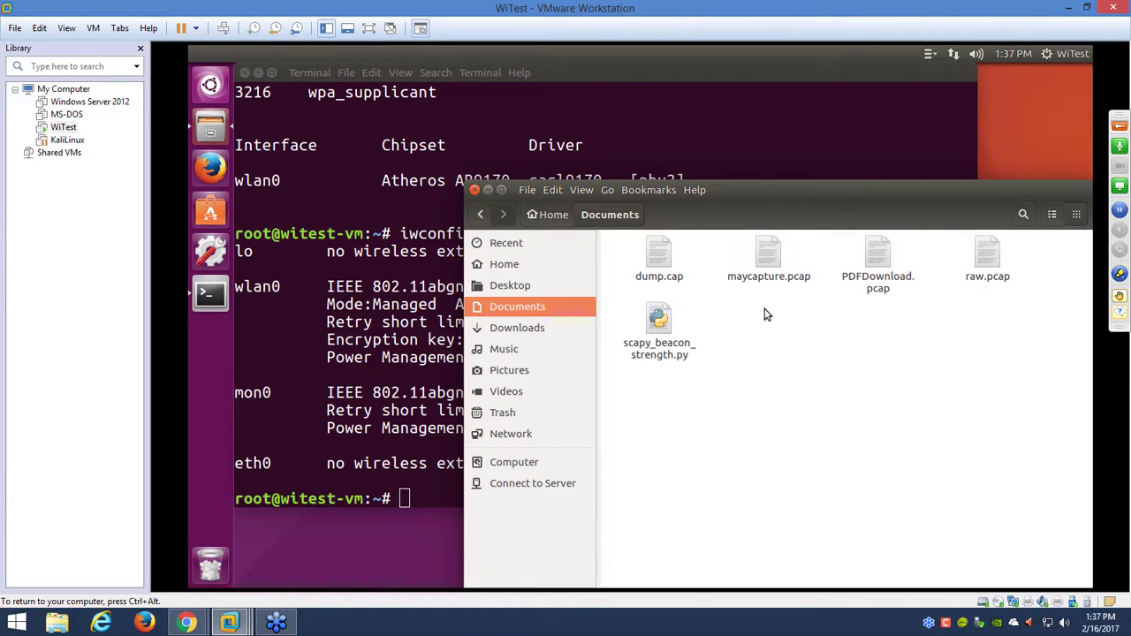
{"action": "right_click", "coordinate": [654, 328]}
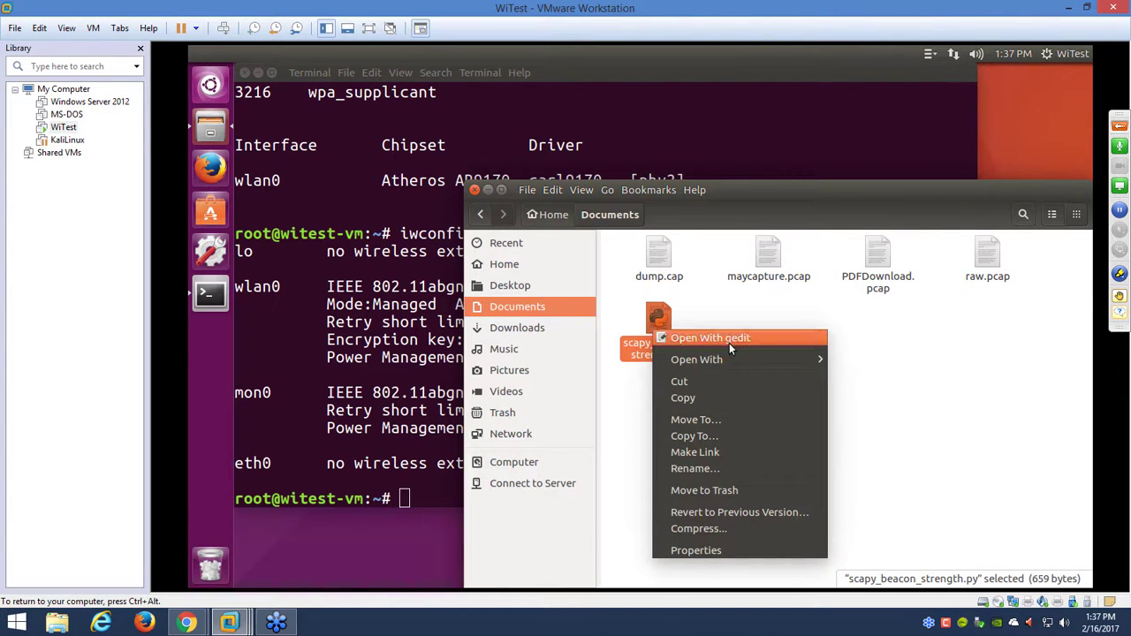
{"action": "left_click", "coordinate": [924, 369]}
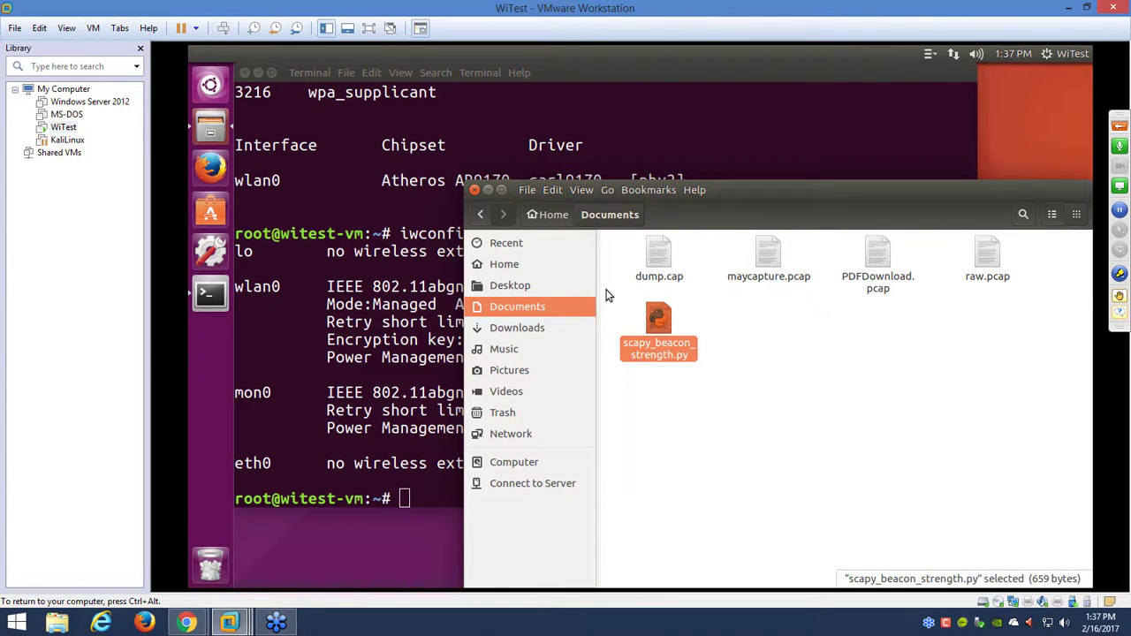
{"action": "left_click", "coordinate": [475, 190]}
- Change to the /usr/bin directory and open scapy_beacon_strength.py in gedit
{"action": "type", "text": "cd /"}
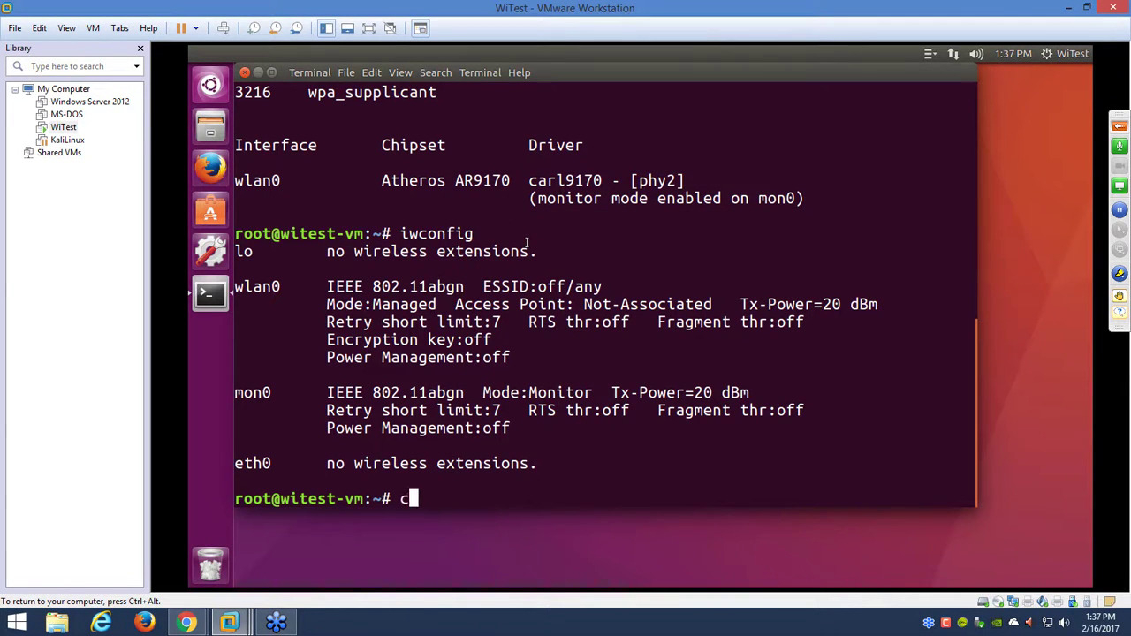
{"action": "type", "text": "usr/bin"}
{"action": "key", "text": "Return"}
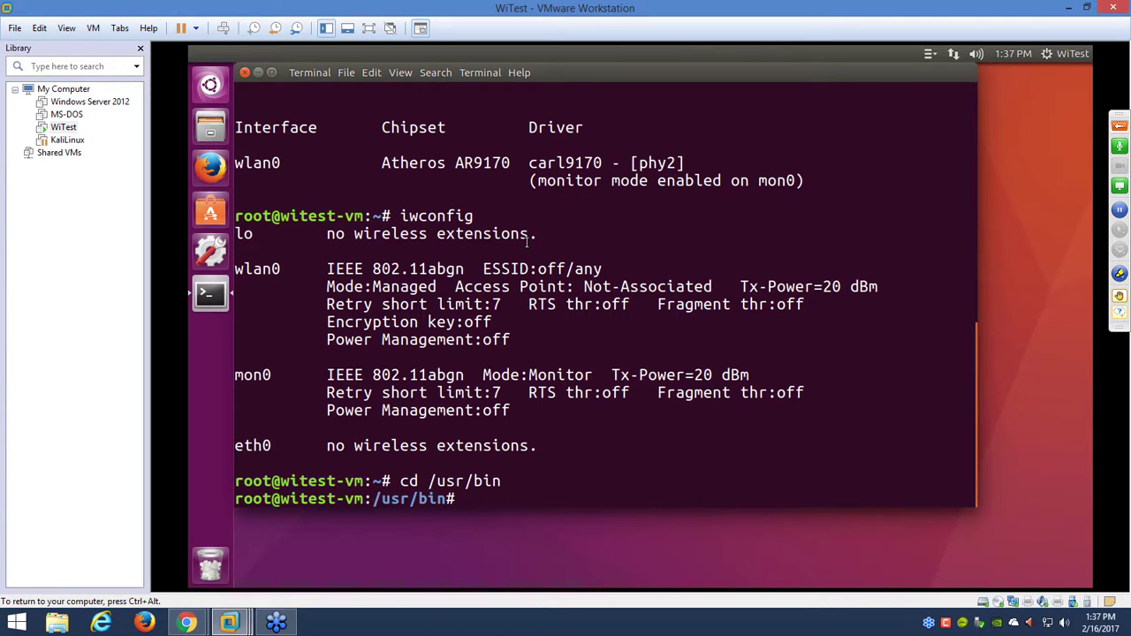
{"action": "type", "text": "gedit scapy_beacon_strength.py"}
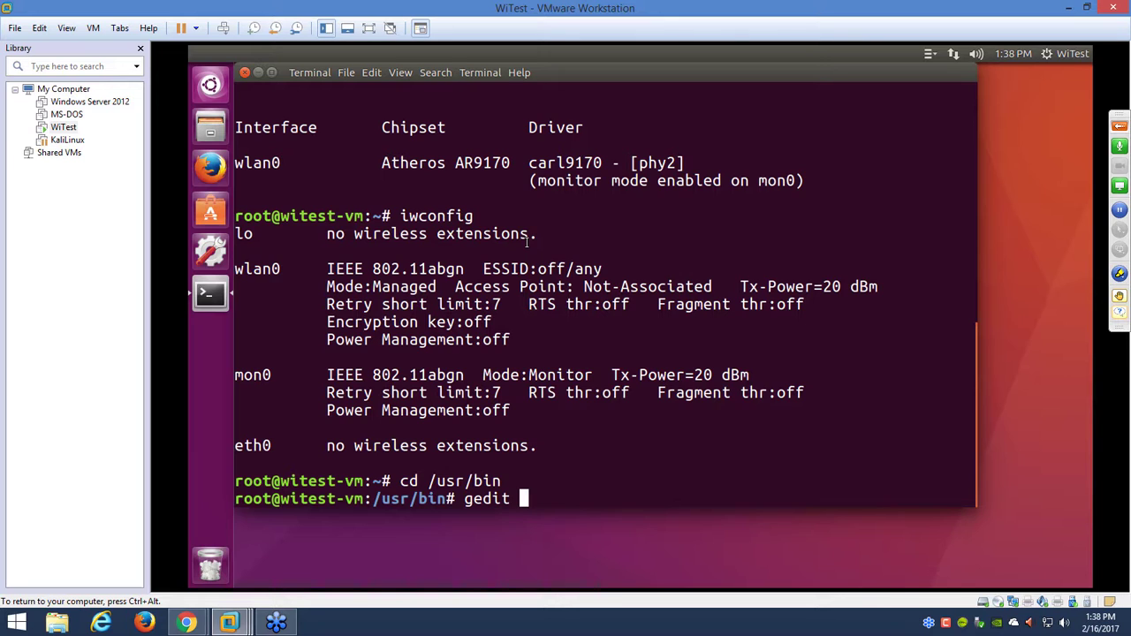
{"action": "type", "text": "scapy_beacon_strength.py"}
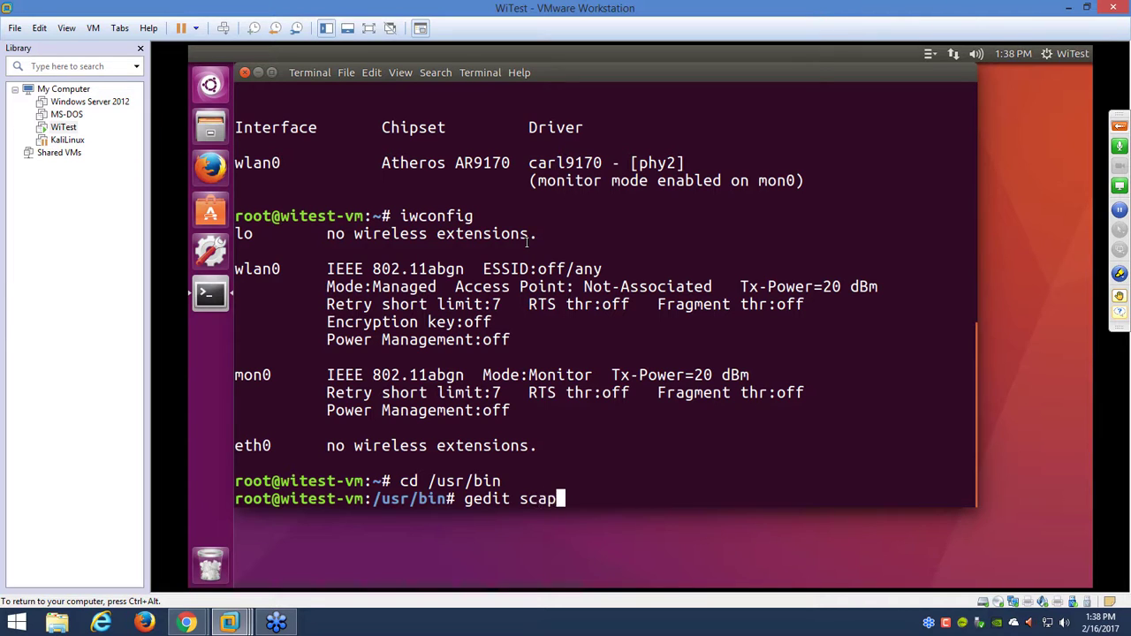
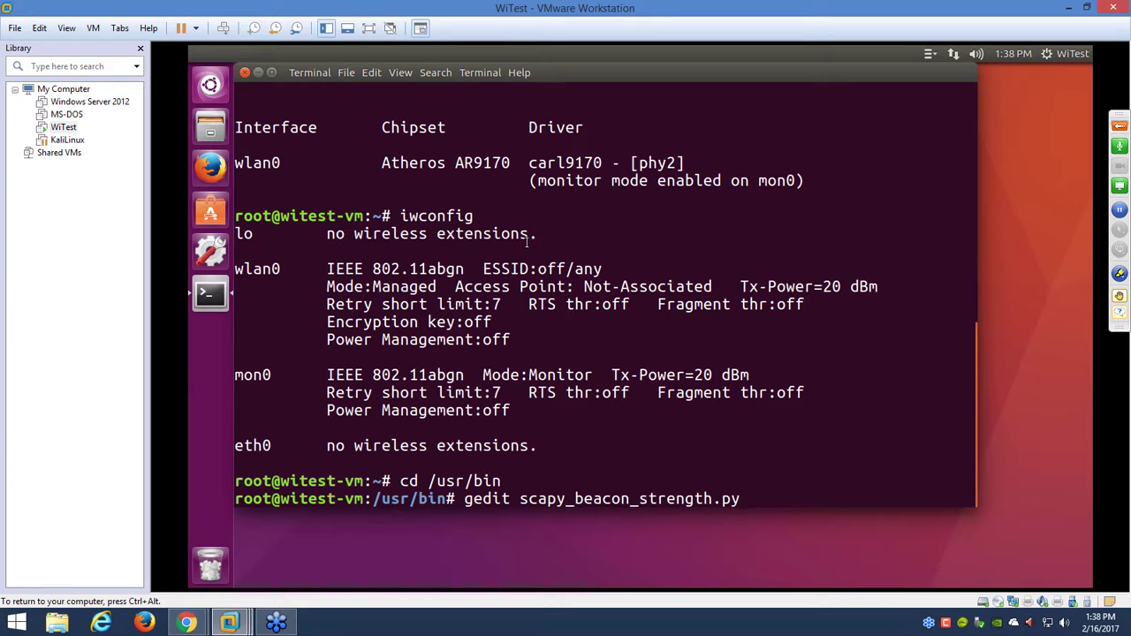
{"action": "key", "text": "Return"}
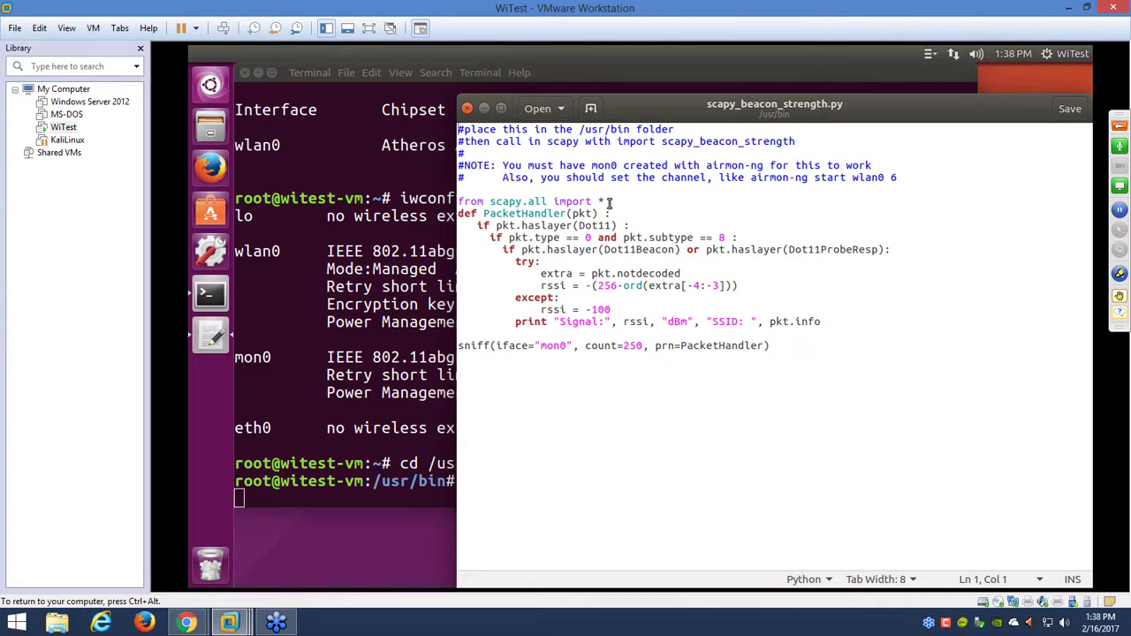
- Examine the script's scapy import, the PacketHandler definition and the conditions filtering Dot11 beacon and probe response packets
{"action": "left_click_drag", "start_coordinate": [608, 200], "coordinate": [457, 203]}
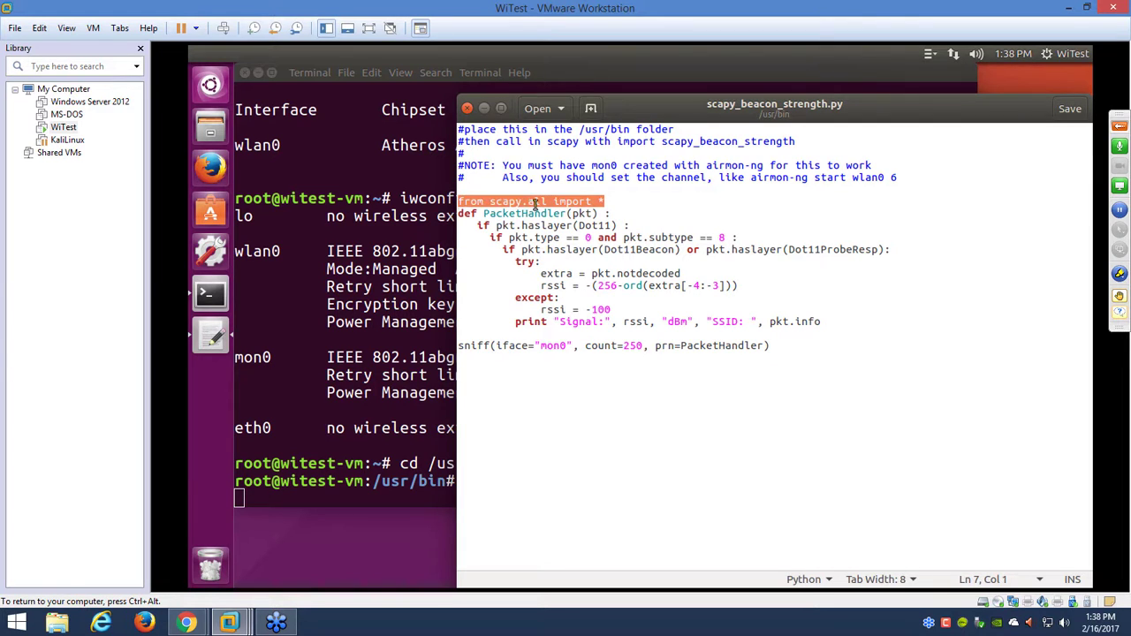
{"action": "left_click", "coordinate": [621, 218]}
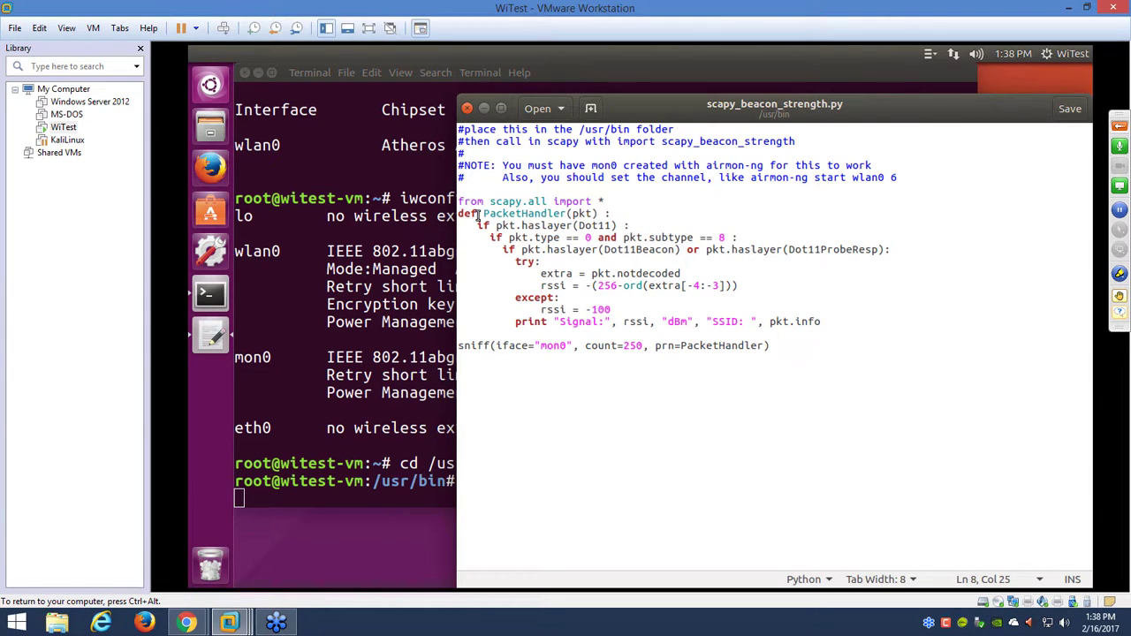
{"action": "left_click_drag", "start_coordinate": [483, 214], "coordinate": [606, 215]}
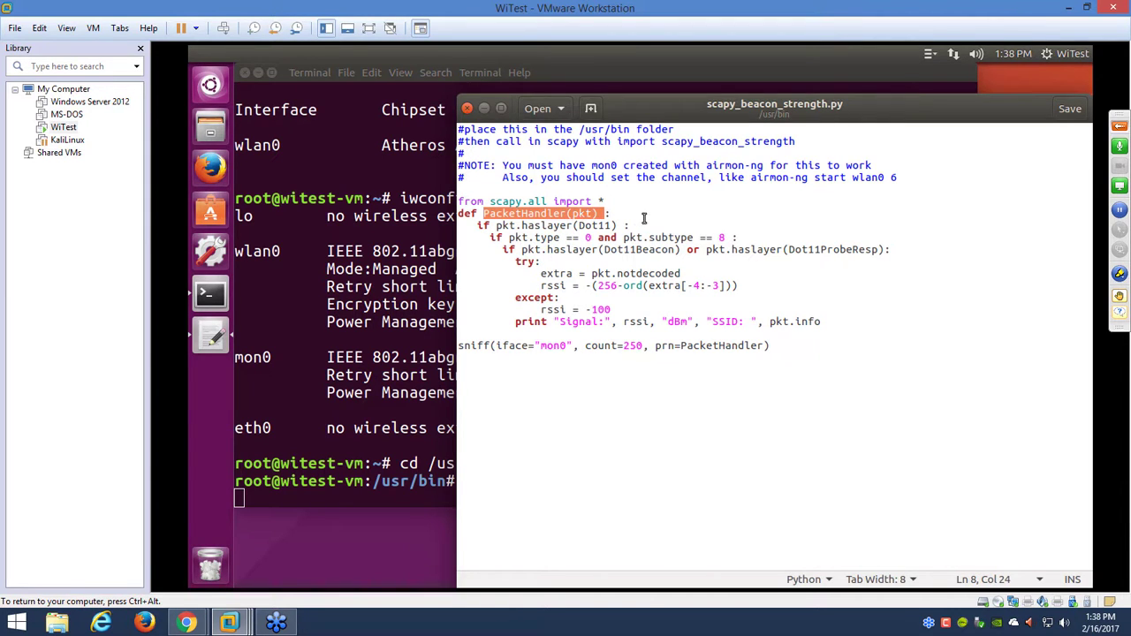
{"action": "left_click", "coordinate": [612, 215]}
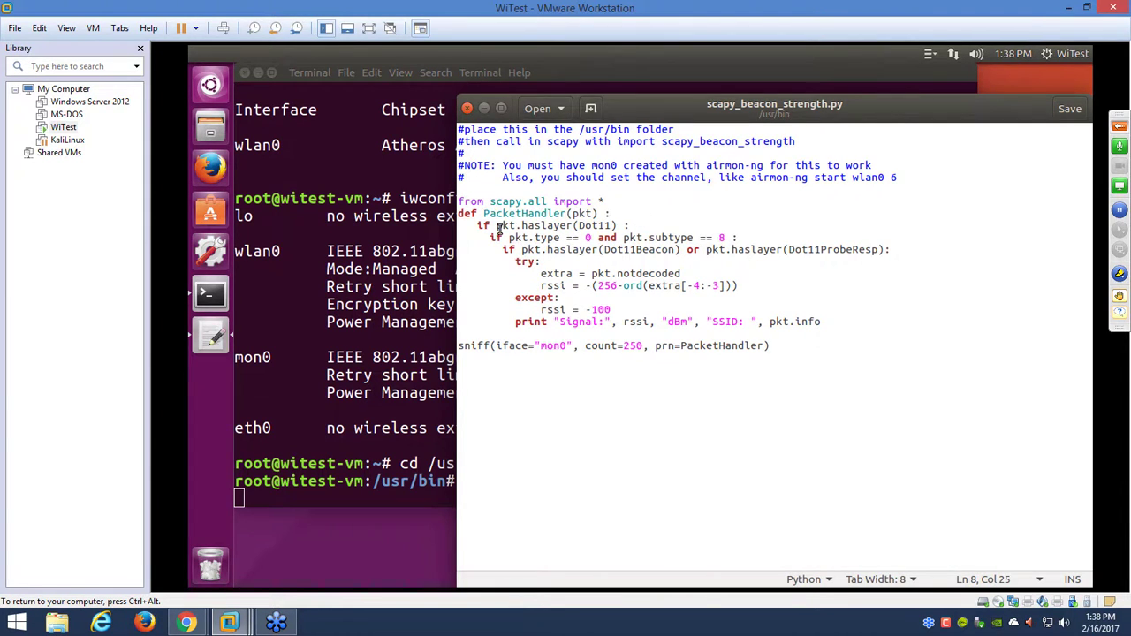
{"action": "left_click_drag", "start_coordinate": [615, 226], "coordinate": [478, 228]}
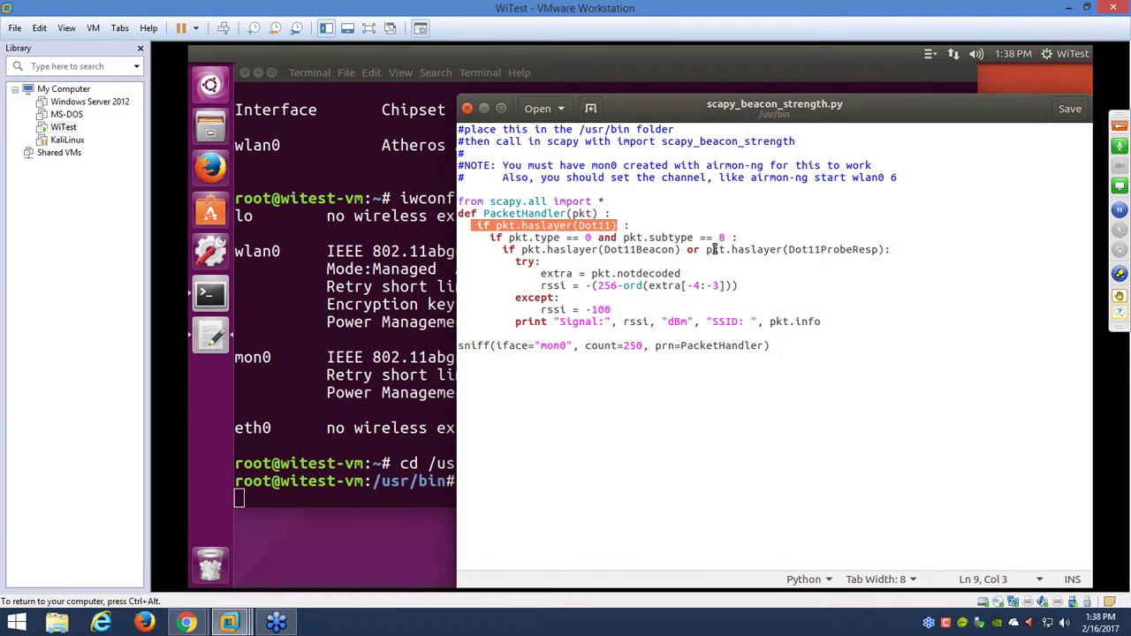
{"action": "left_click_drag", "start_coordinate": [745, 239], "coordinate": [490, 239]}
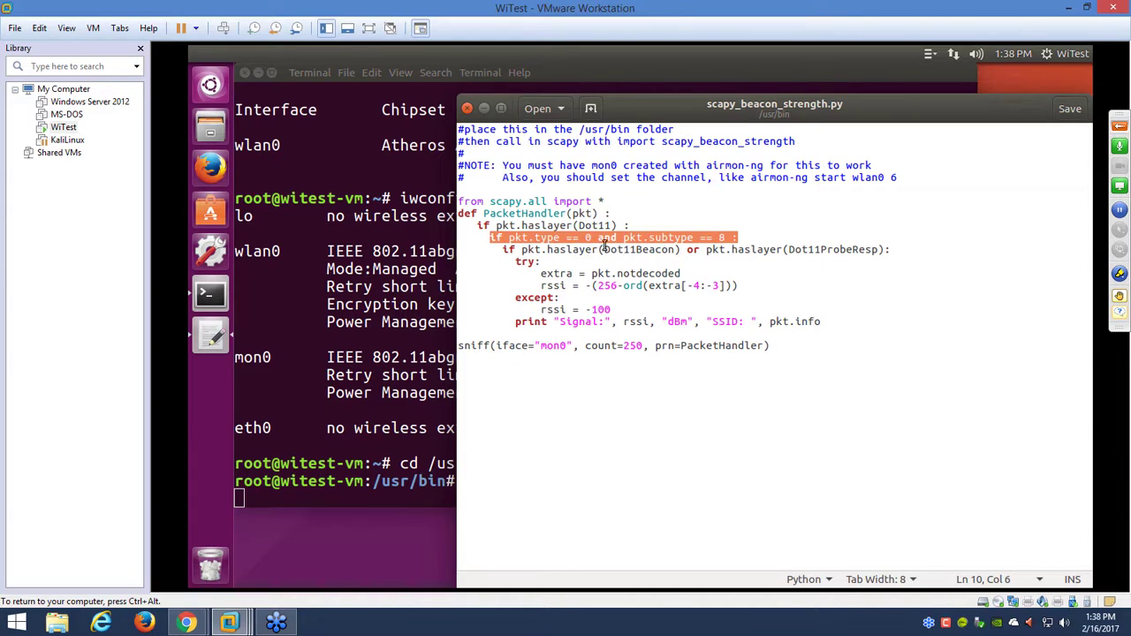
{"action": "left_click_drag", "start_coordinate": [501, 250], "coordinate": [889, 250]}
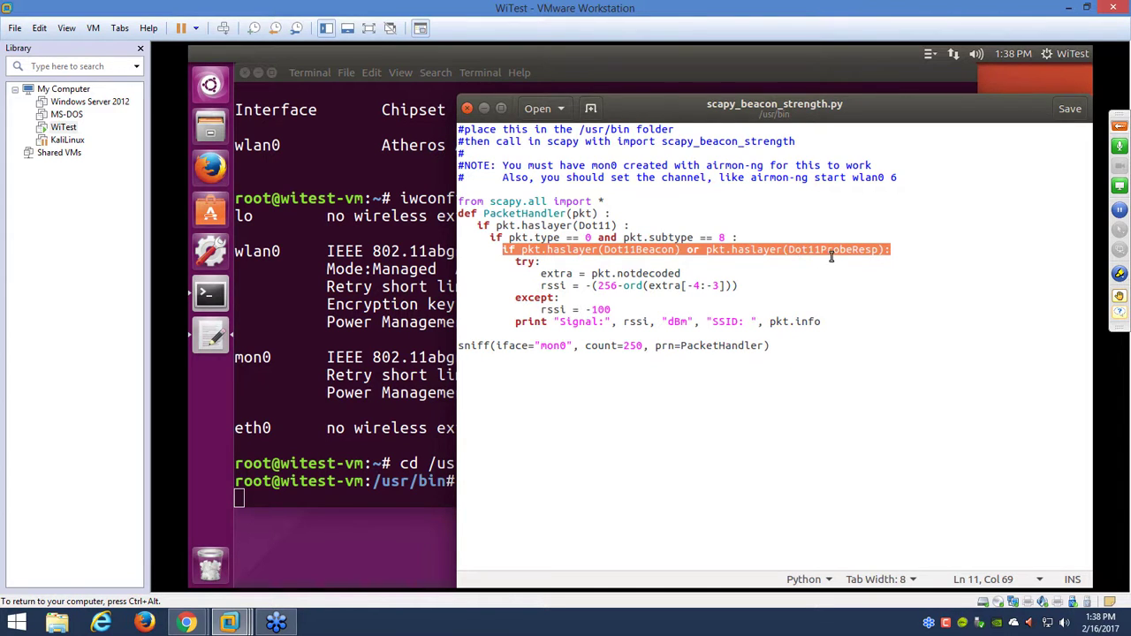
- Examine the try/except lines that compute the rssi value and the print line that outputs signal and SSID
{"action": "left_click", "coordinate": [534, 272]}
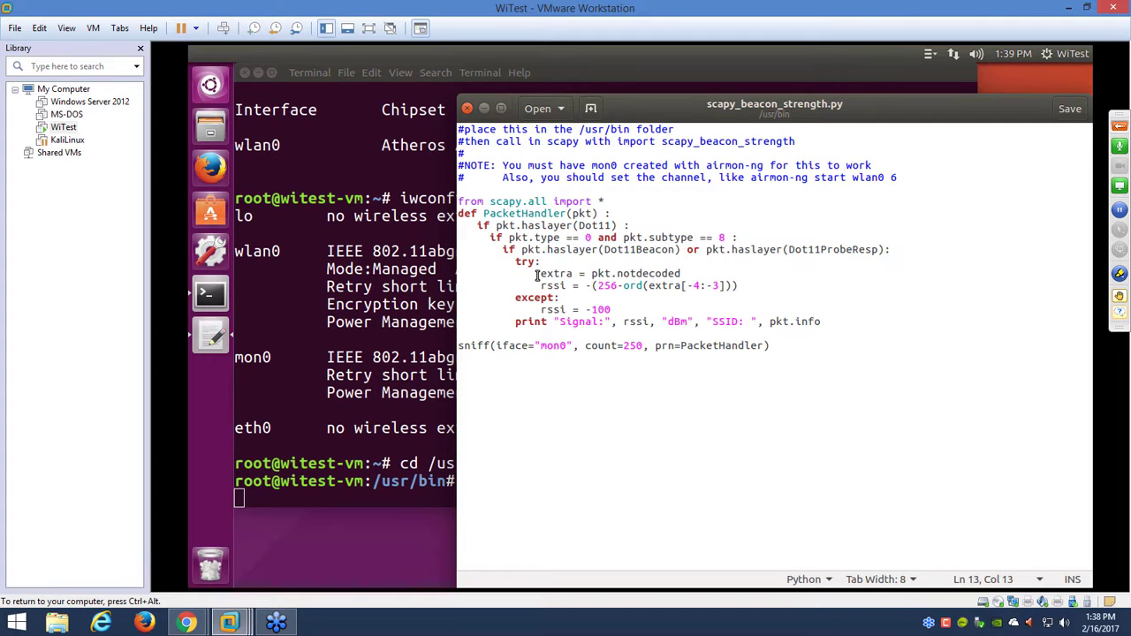
{"action": "left_click_drag", "start_coordinate": [529, 275], "coordinate": [682, 275]}
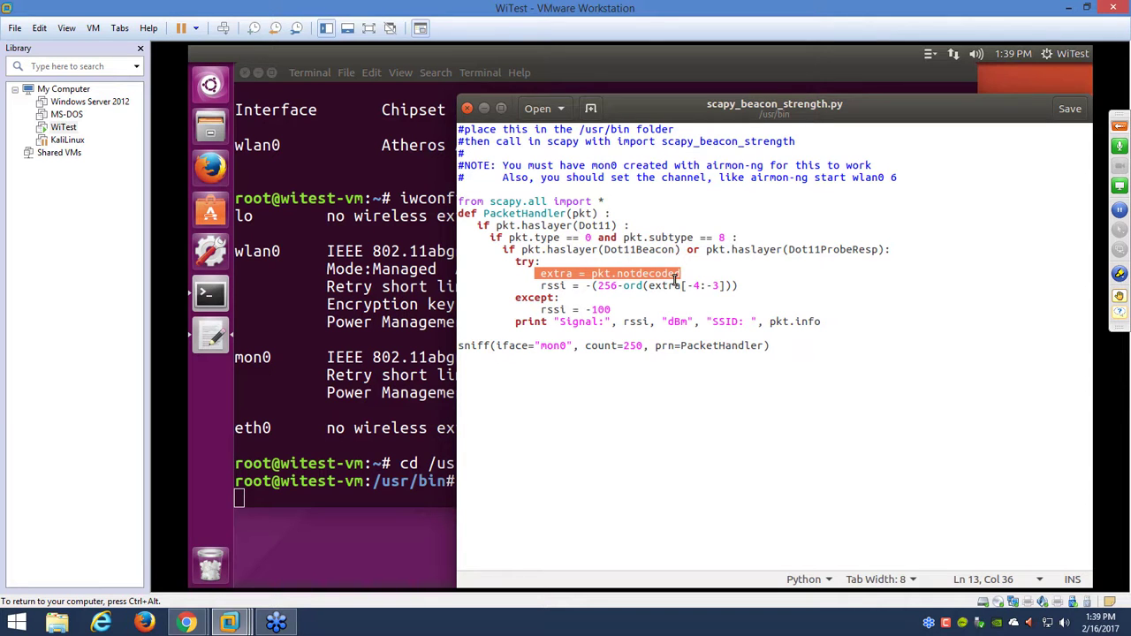
{"action": "left_click_drag", "start_coordinate": [537, 285], "coordinate": [744, 284]}
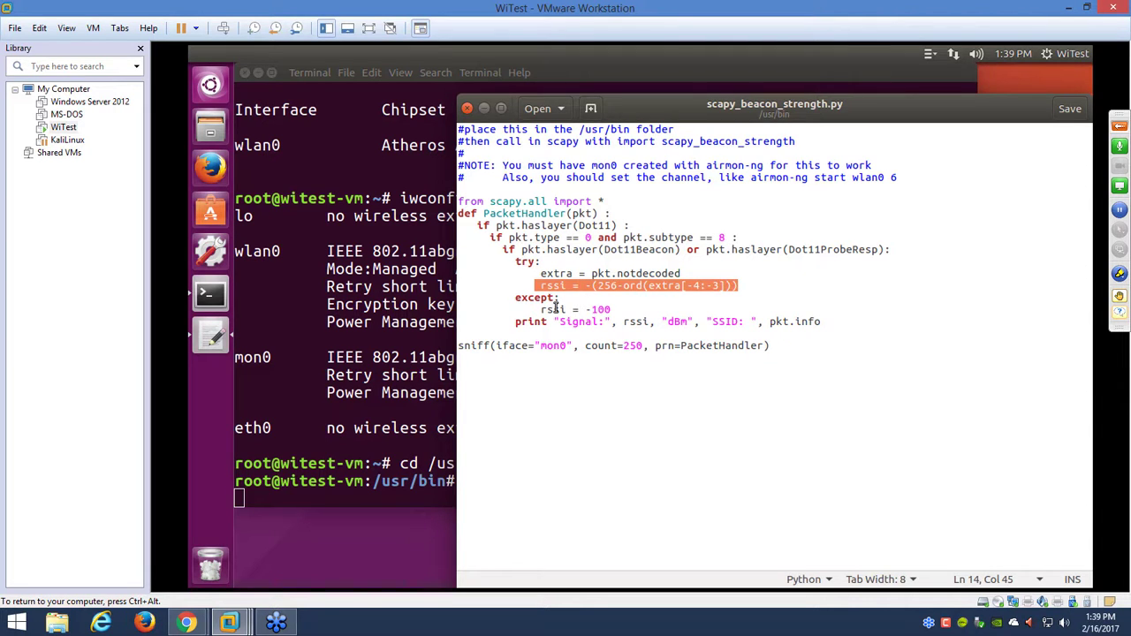
{"action": "left_click_drag", "start_coordinate": [540, 310], "coordinate": [633, 310]}
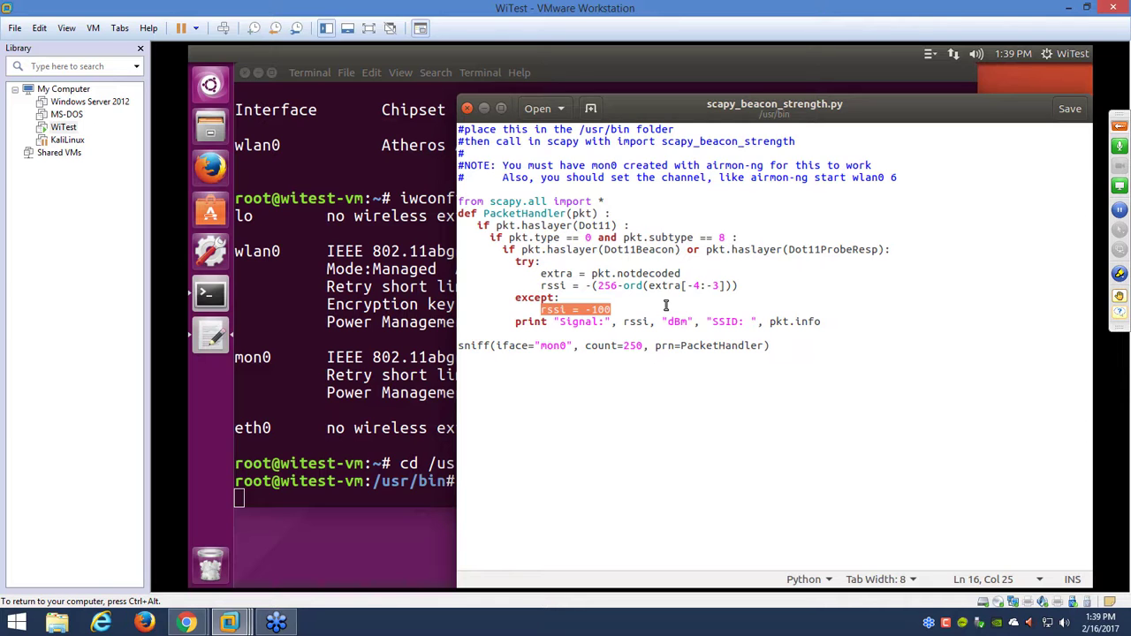
{"action": "left_click_drag", "start_coordinate": [738, 285], "coordinate": [539, 287]}
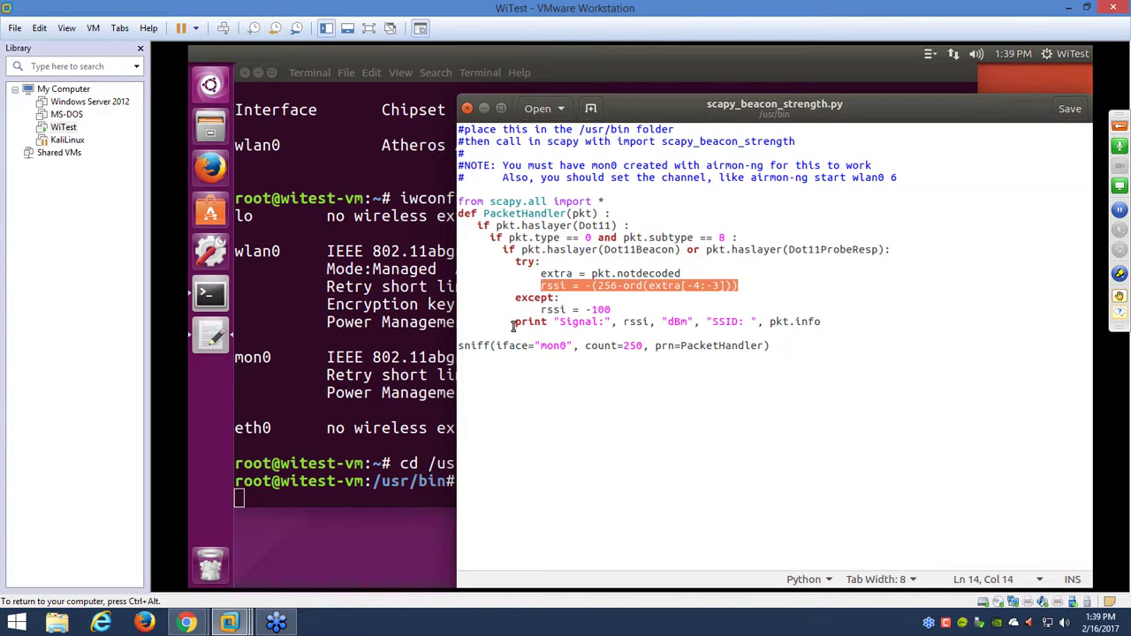
{"action": "left_click_drag", "start_coordinate": [514, 326], "coordinate": [821, 324]}
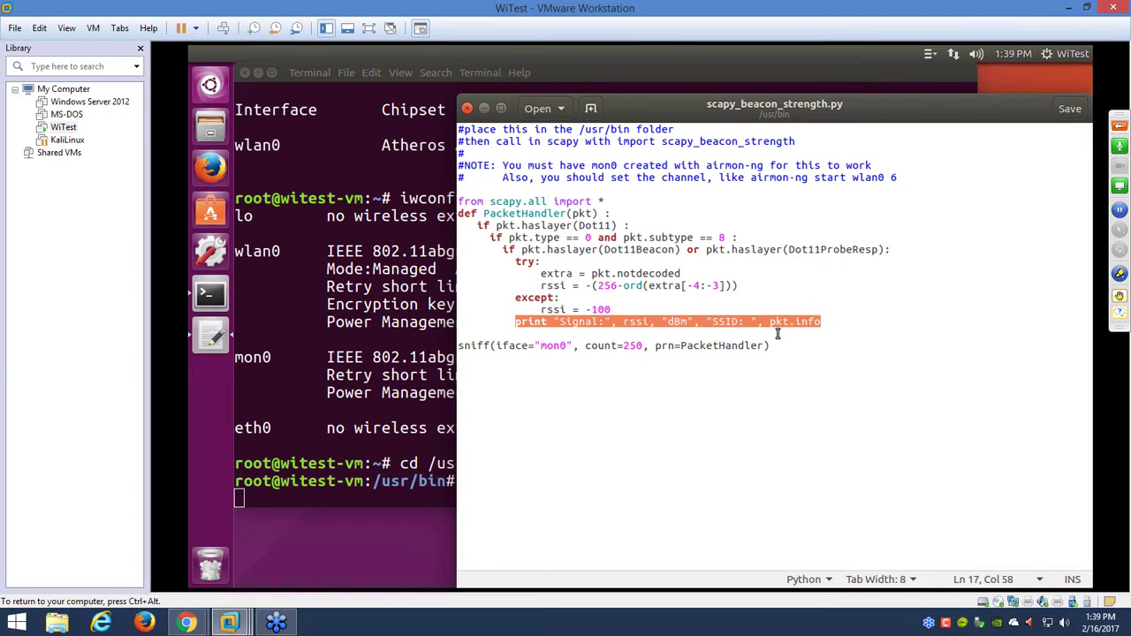
- Examine the interface and count arguments of the sniff call, and close the script
{"action": "left_click", "coordinate": [517, 345]}
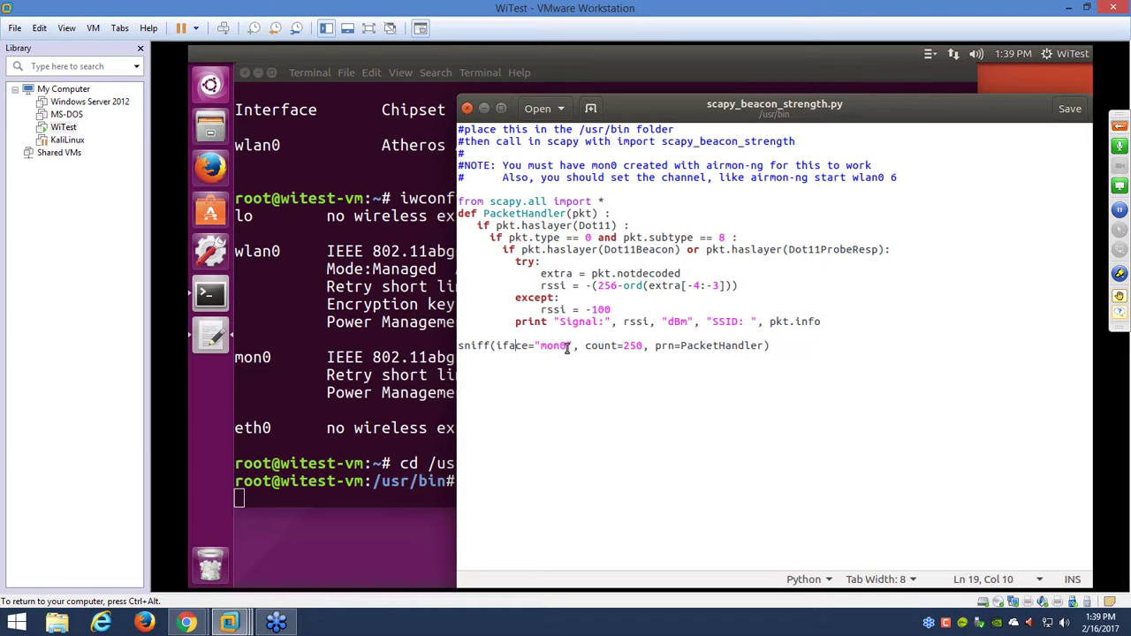
{"action": "left_click_drag", "start_coordinate": [566, 347], "coordinate": [542, 350]}
{"action": "left_click_drag", "start_coordinate": [645, 346], "coordinate": [623, 348]}
{"action": "left_click", "coordinate": [467, 108]}
- Launch the Scapy interactive shell from the /usr/bin directory
{"action": "type", "text": "s"}
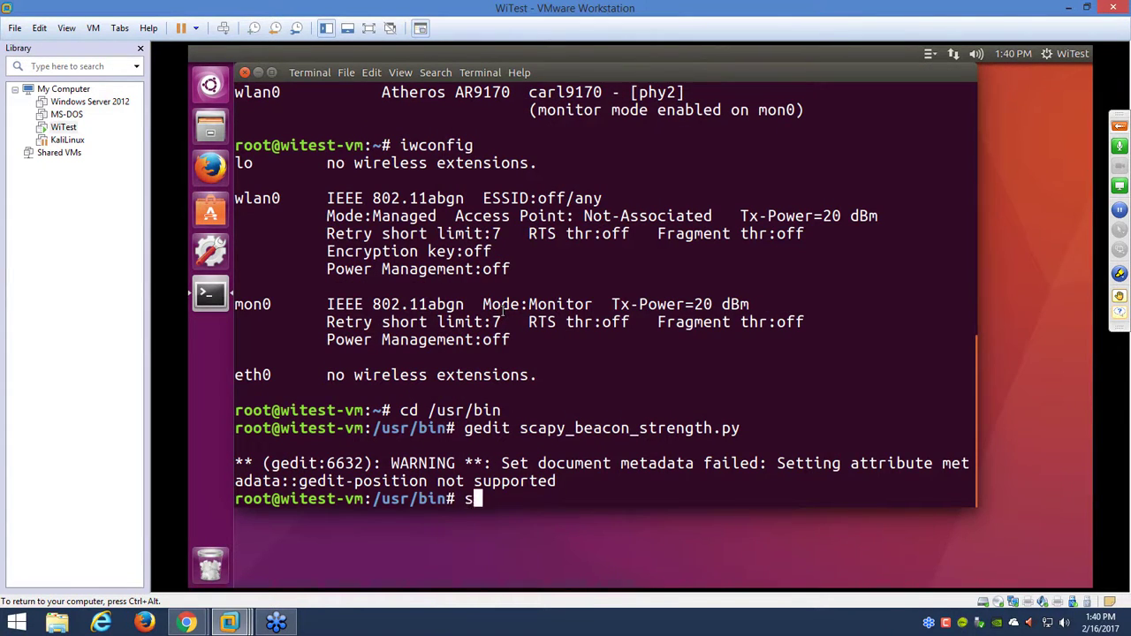
{"action": "type", "text": "capy"}
{"action": "key", "text": "Return"}
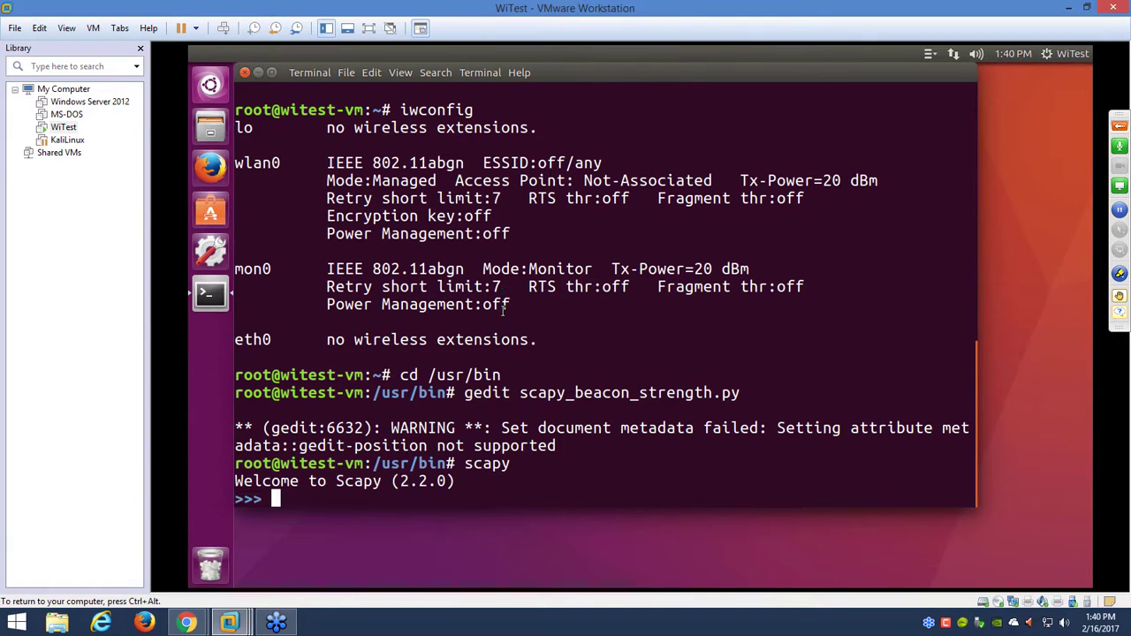
- Try to import the beacon strength script under the module name scapy_beacong_strength
{"action": "type", "text": "impor scapy_beac"}
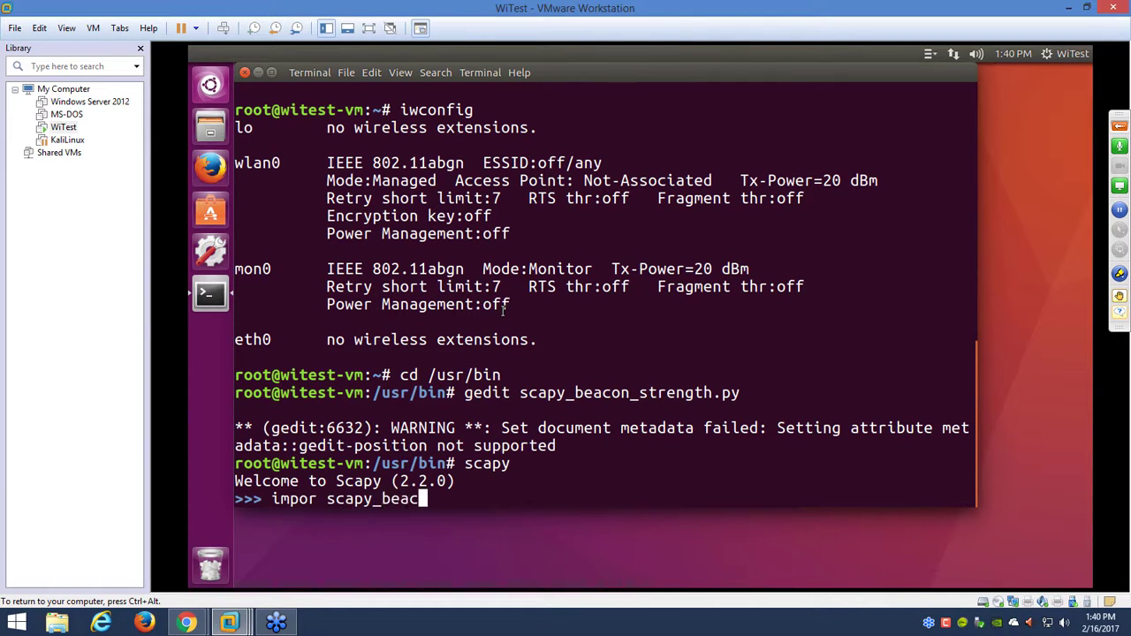
{"action": "type", "text": "ong_st"}
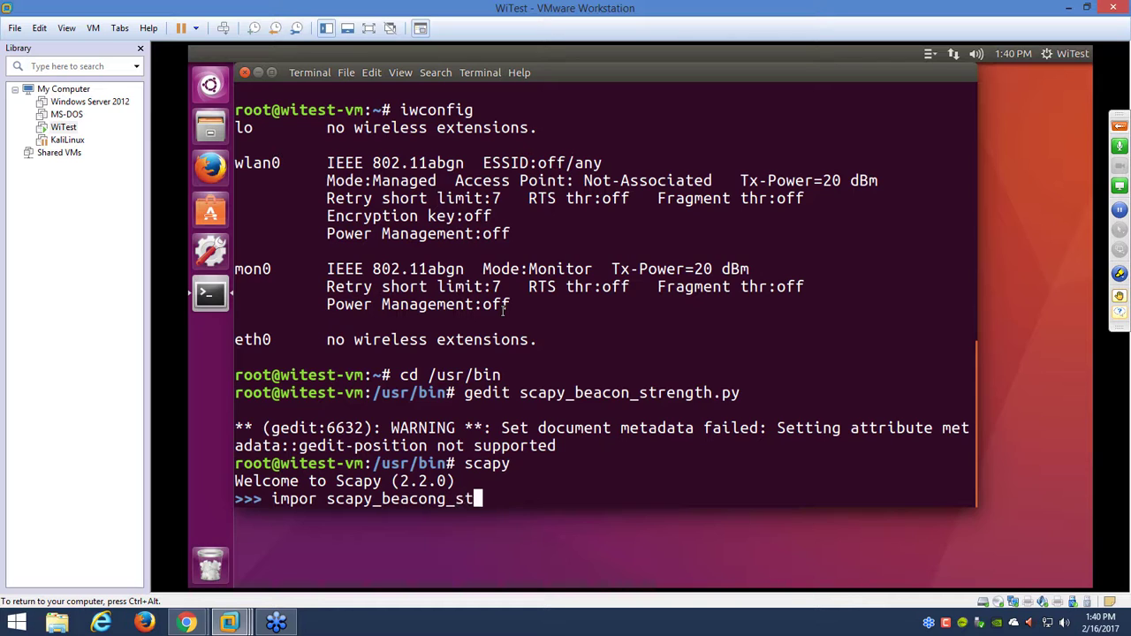
{"action": "type", "text": "rength"}
{"action": "key", "text": "ctrl+Left"}
{"action": "key", "text": "ctrl+Left"}
{"action": "key", "text": "ctrl+Left"}
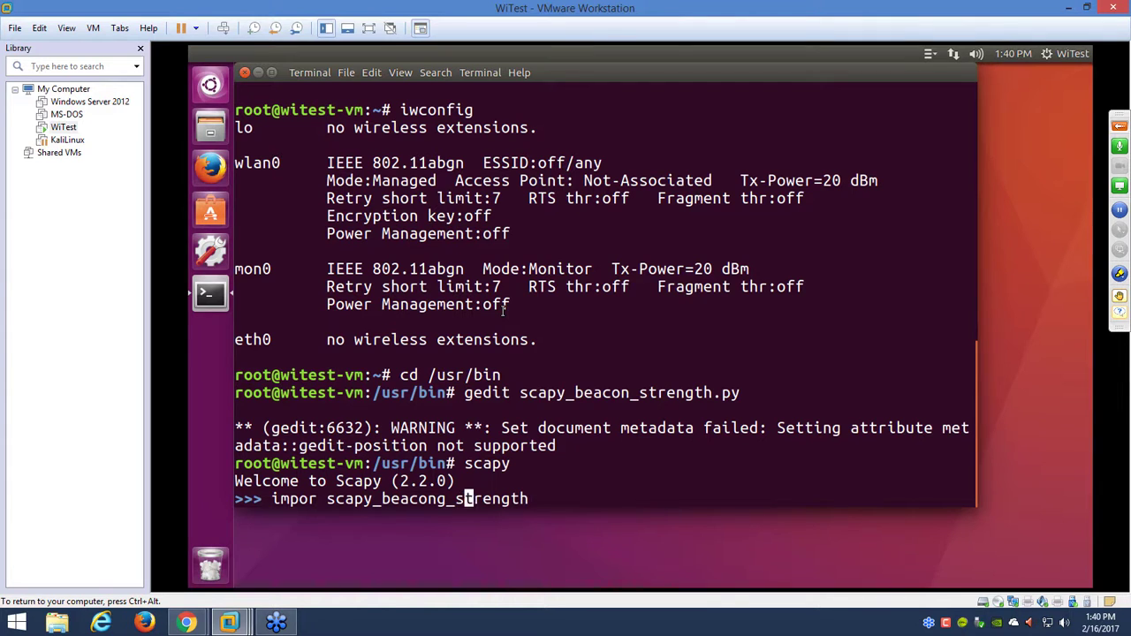
{"action": "key", "text": "Left"}
{"action": "type", "text": "t"}
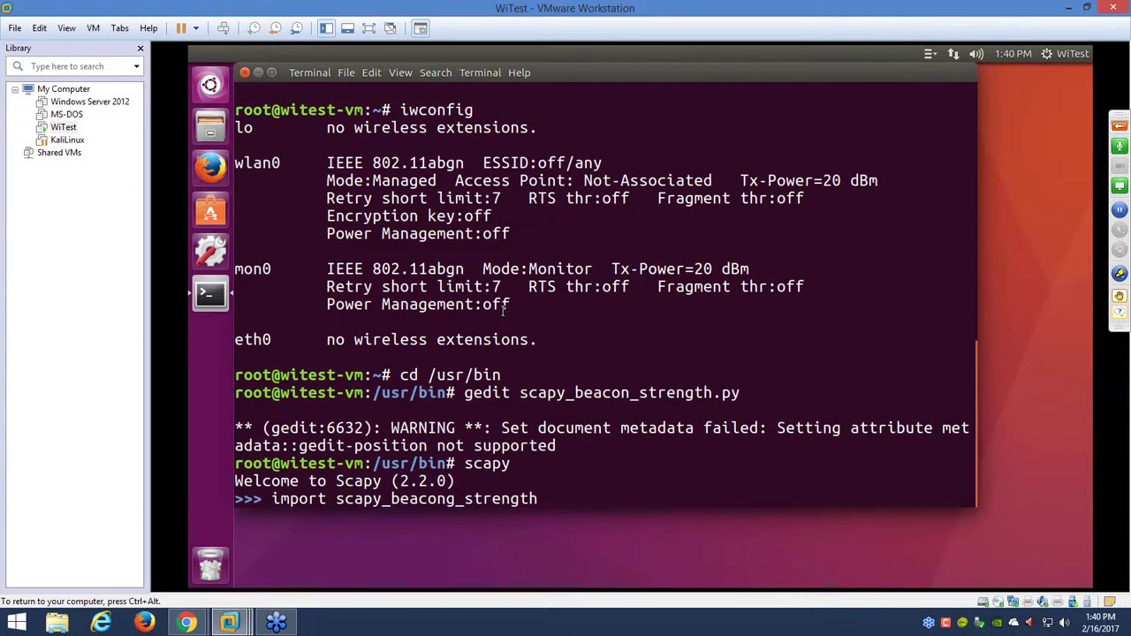
{"action": "key", "text": "Return"}
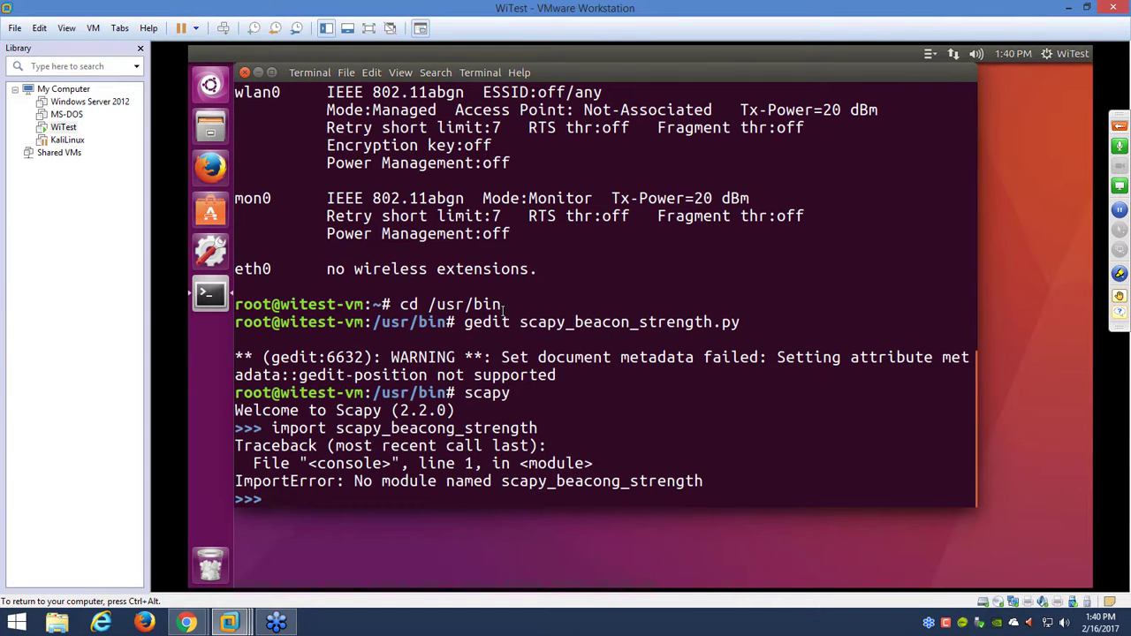
- Recall the previous import command, correct the module name to scapy_beacon_strength, and run it
{"action": "key", "text": "Up"}
{"action": "key", "text": "Left"}
{"action": "key", "text": "Left"}
{"action": "key", "text": "Left"}
{"action": "key", "text": "Left"}
{"action": "key", "text": "Left"}
{"action": "key", "text": "Left"}
{"action": "key", "text": "Left"}
{"action": "key", "text": "Left"}
{"action": "key", "text": "Left"}
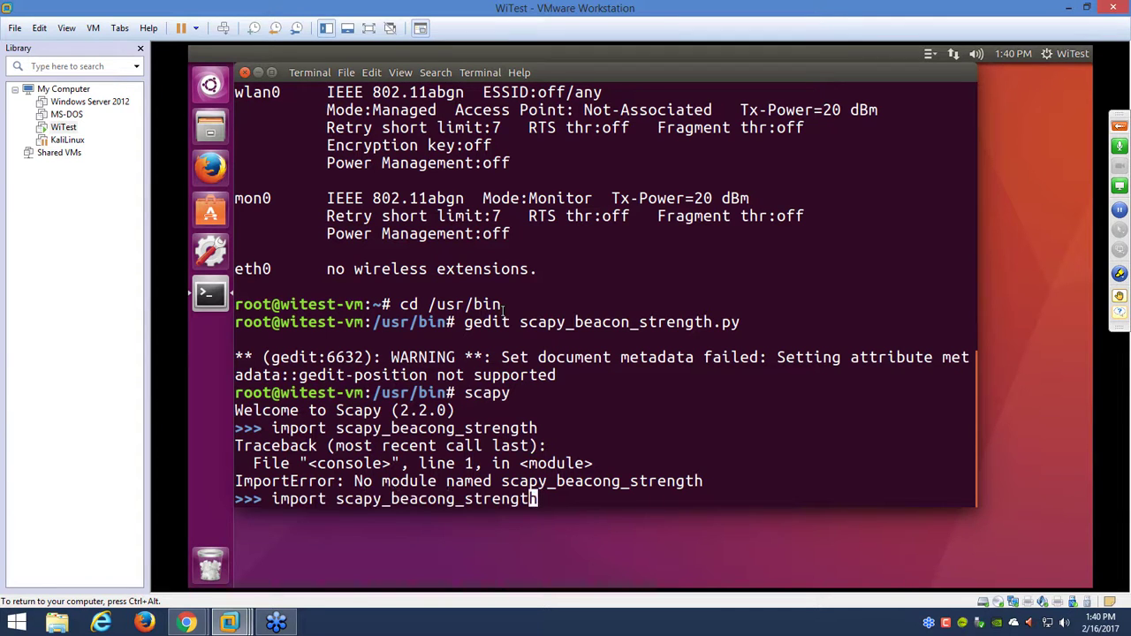
{"action": "key", "text": "BackSpace"}
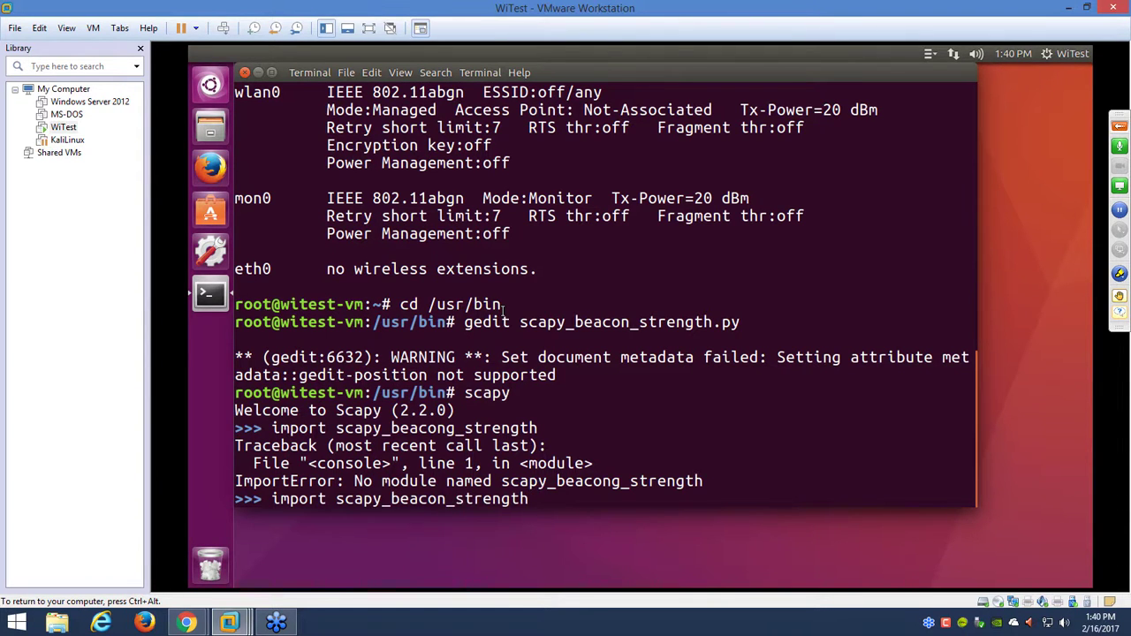
{"action": "key", "text": "Return"}
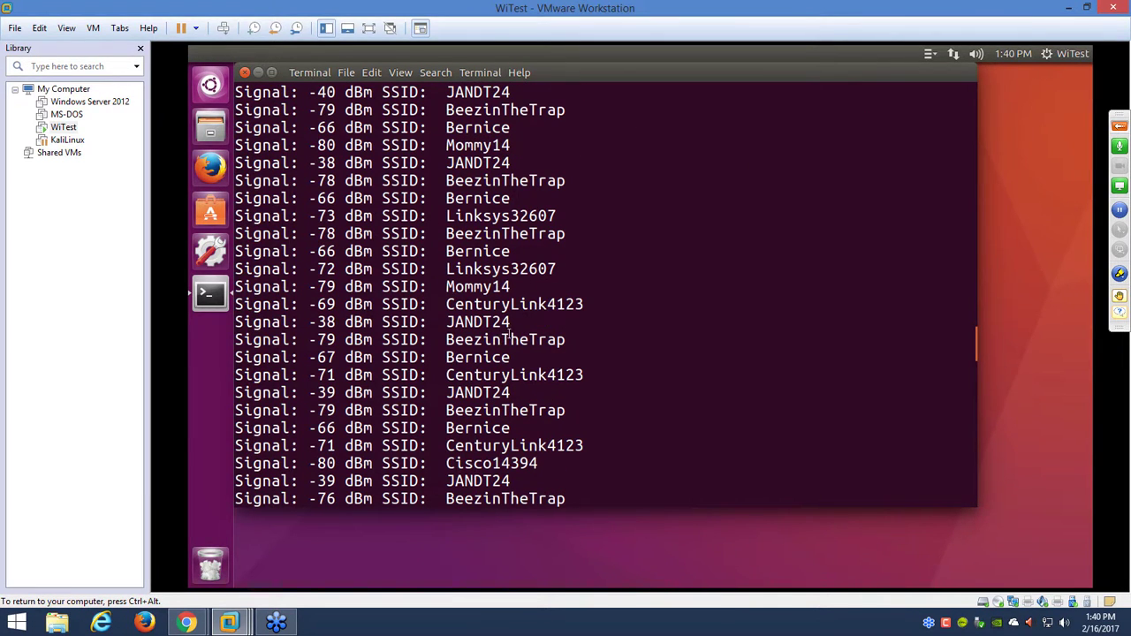
- Examine the script's output by highlighting several networks' signal and SSID entries to compare their strength
{"action": "left_click_drag", "start_coordinate": [510, 324], "coordinate": [234, 325]}
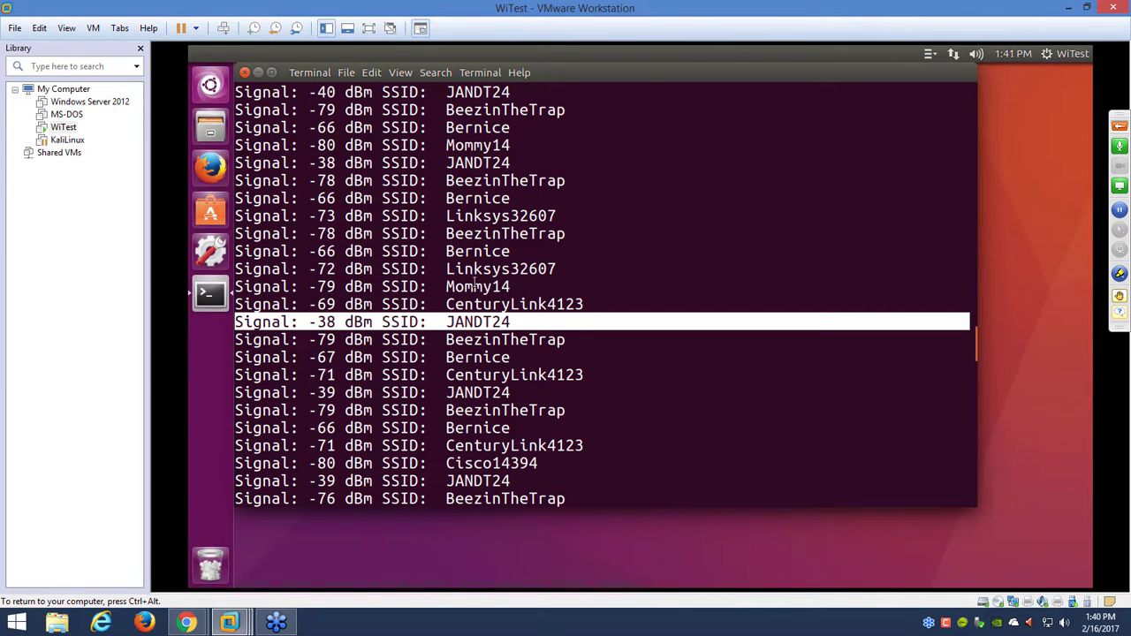
{"action": "left_click_drag", "start_coordinate": [448, 288], "coordinate": [519, 288]}
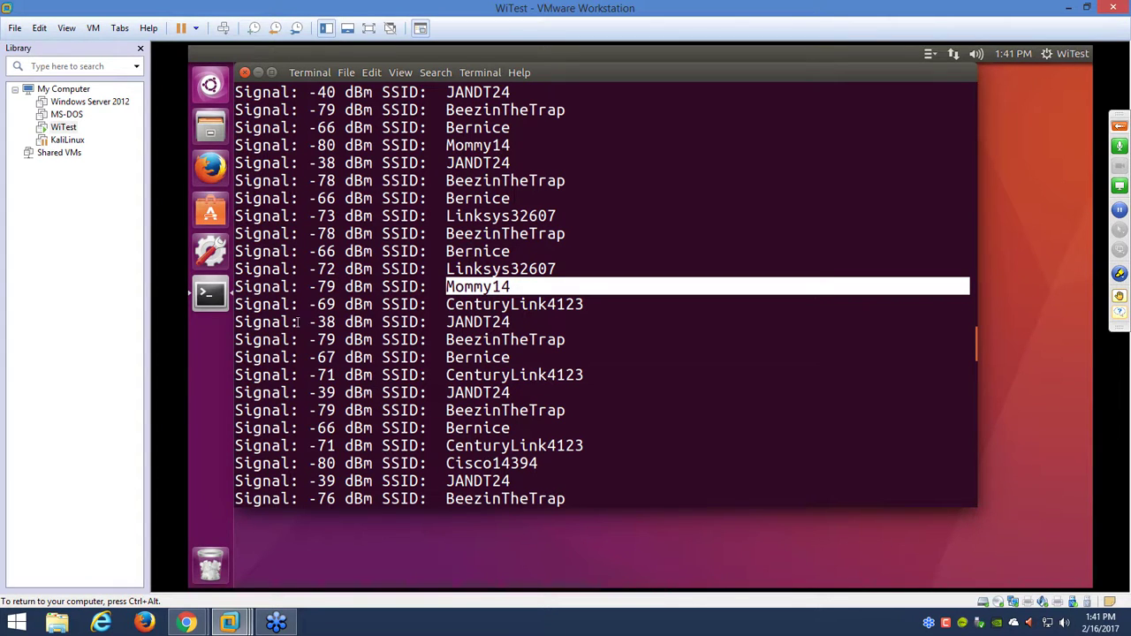
{"action": "left_click_drag", "start_coordinate": [516, 250], "coordinate": [449, 251]}
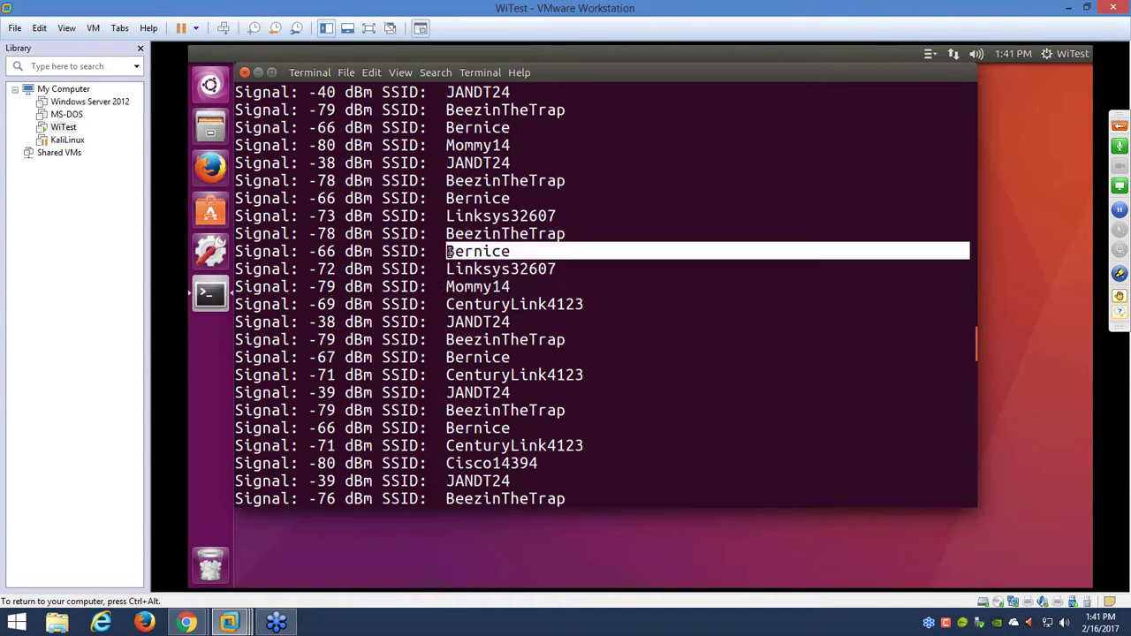
{"action": "left_click_drag", "start_coordinate": [578, 235], "coordinate": [448, 233]}
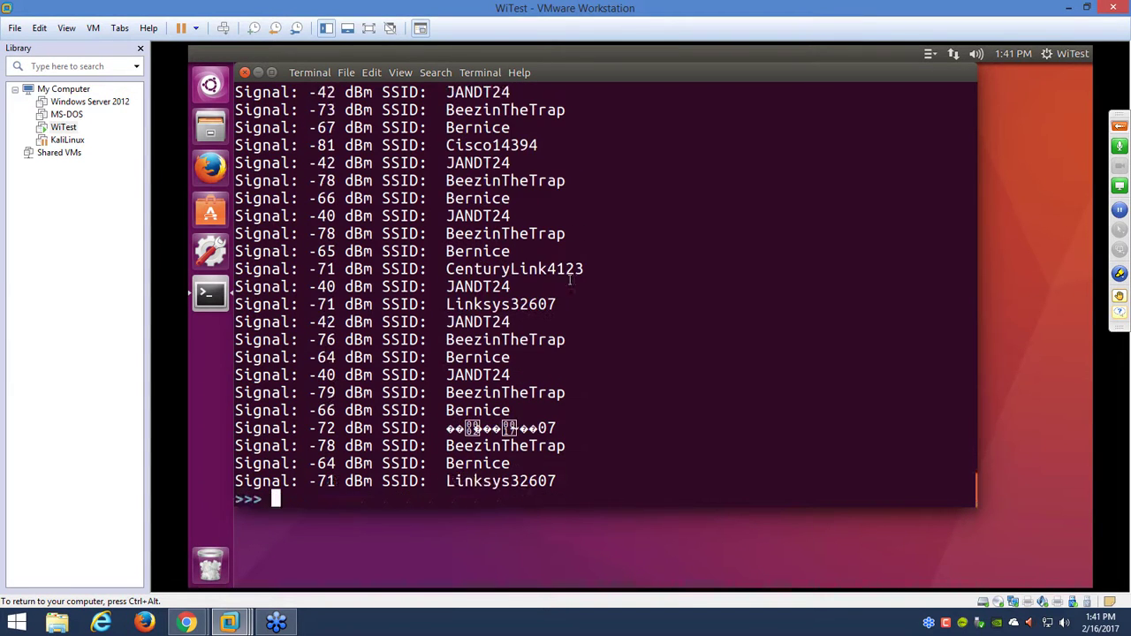
- Exit the Scapy shell and remove the mon0 monitor interface with airmon-ng stop mon0
{"action": "type", "text": "exit"}
{"action": "key", "text": "Return"}
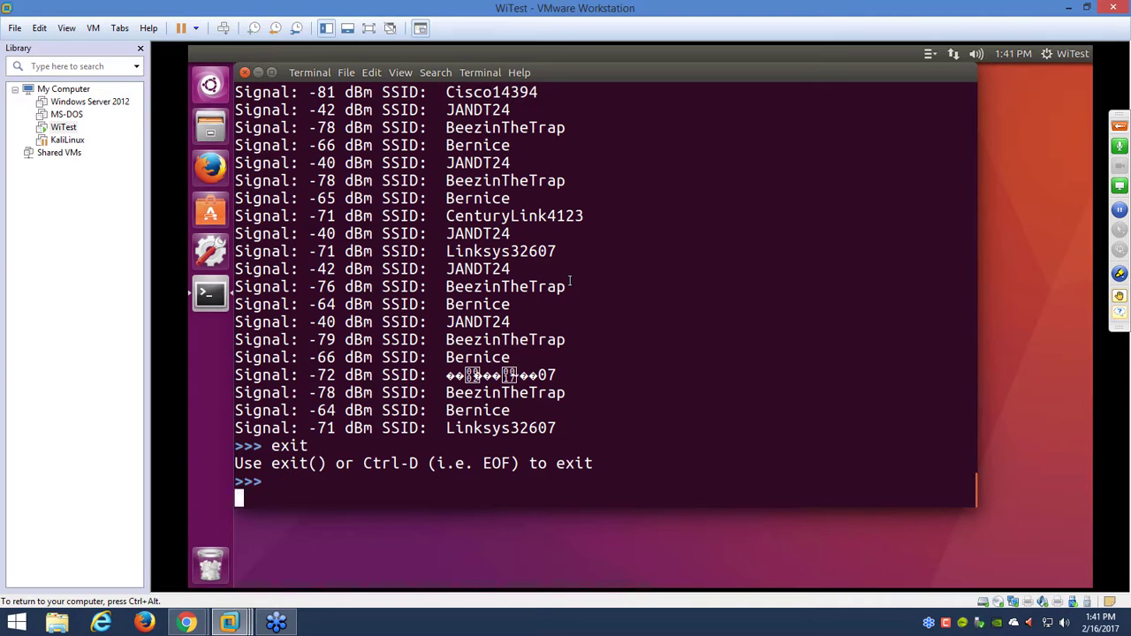
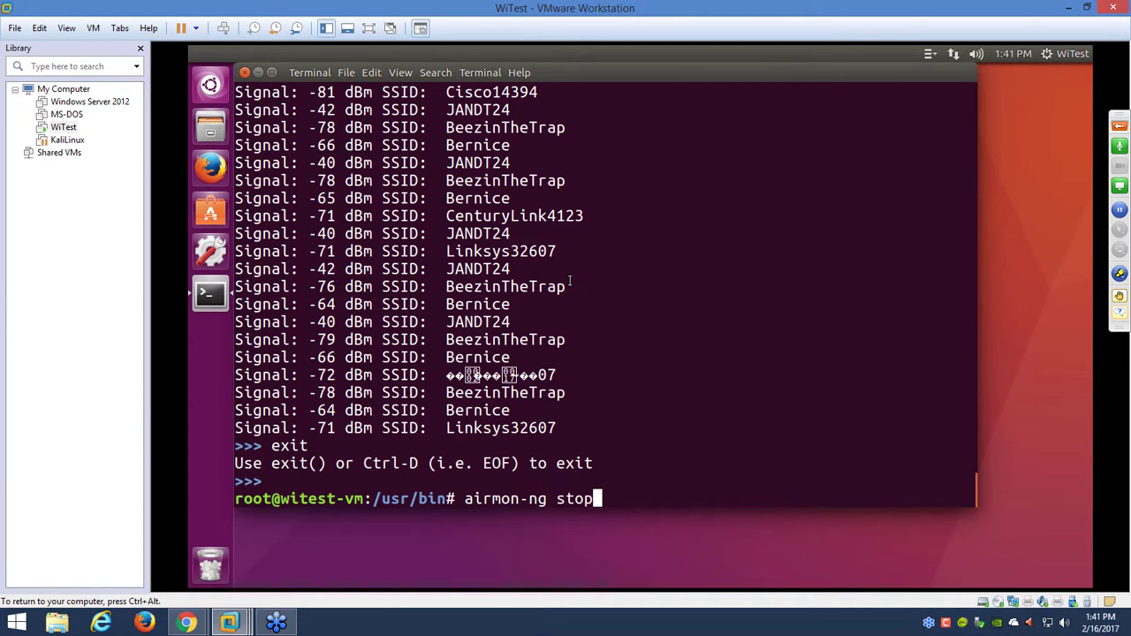
{"action": "type", "text": "0"}
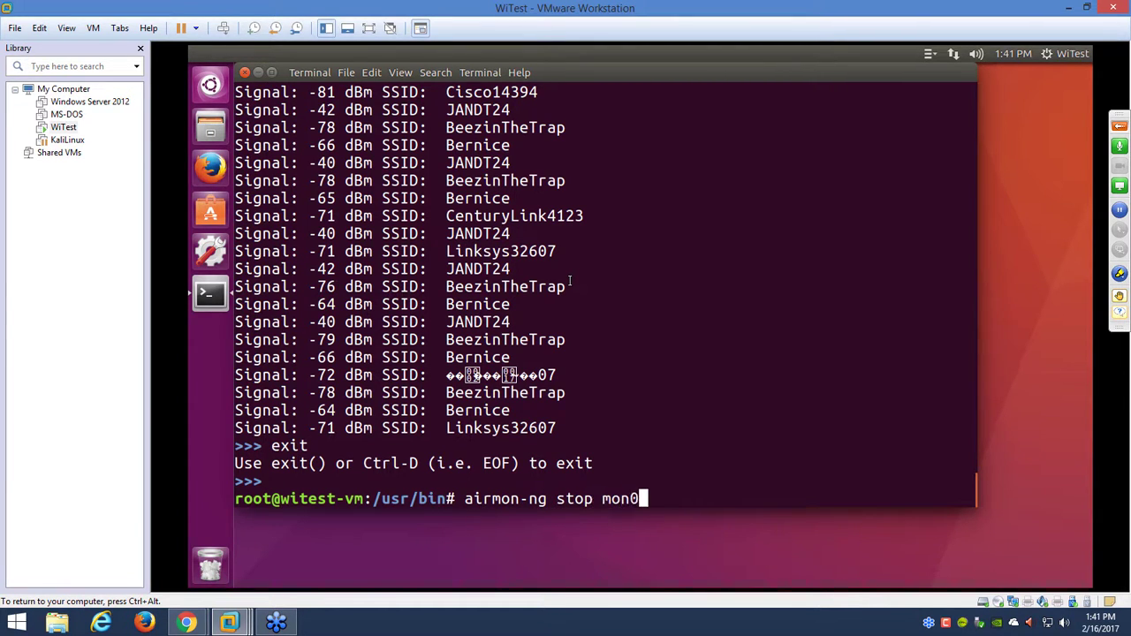
{"action": "key", "text": "Return"}
- Re-enable monitor mode on channel 11 by running airmon-ng start wlan0 11
{"action": "key", "text": "Up"}
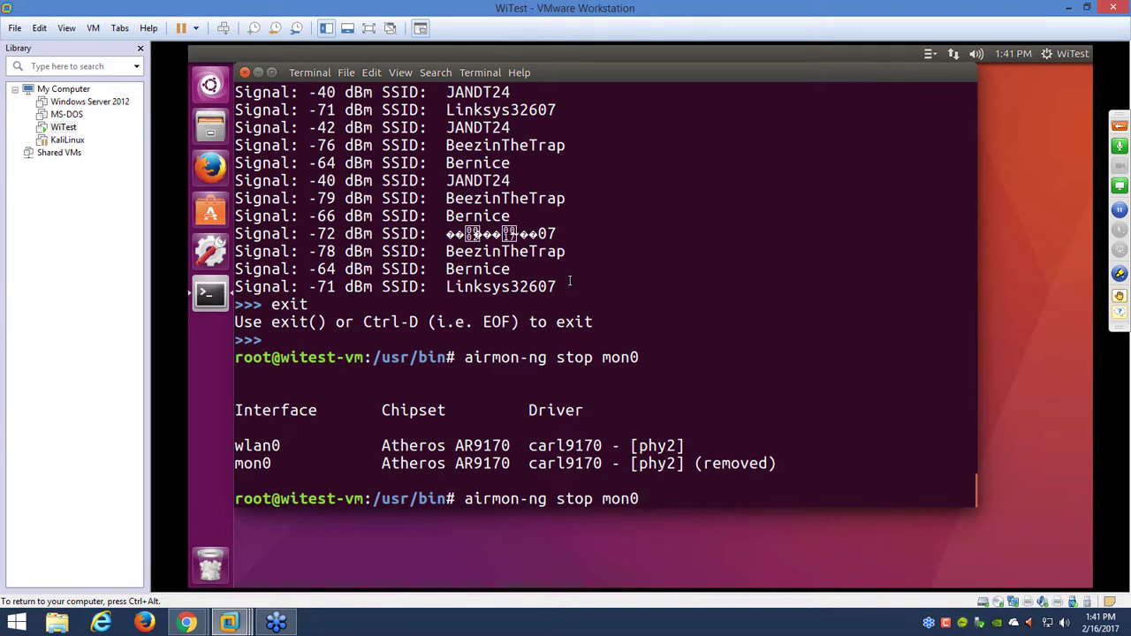
{"action": "key", "text": "BackSpace"}
{"action": "key", "text": "BackSpace"}
{"action": "key", "text": "BackSpace"}
{"action": "key", "text": "BackSpace"}
{"action": "key", "text": "BackSpace"}
{"action": "key", "text": "BackSpace"}
{"action": "key", "text": "BackSpace"}
{"action": "type", "text": "art wlan0 11"}
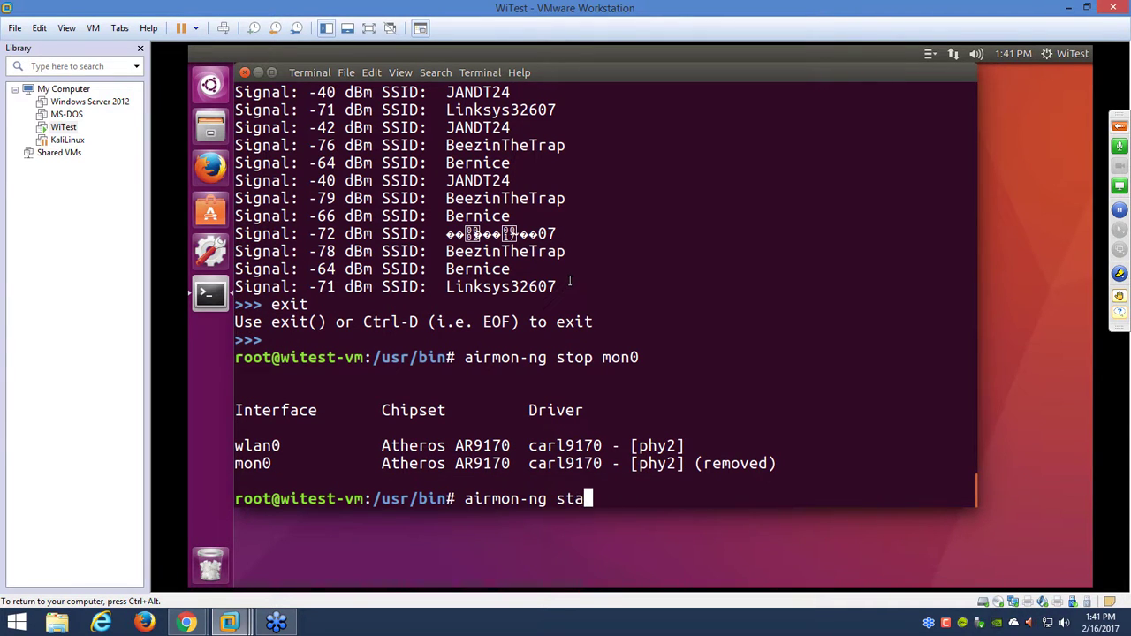
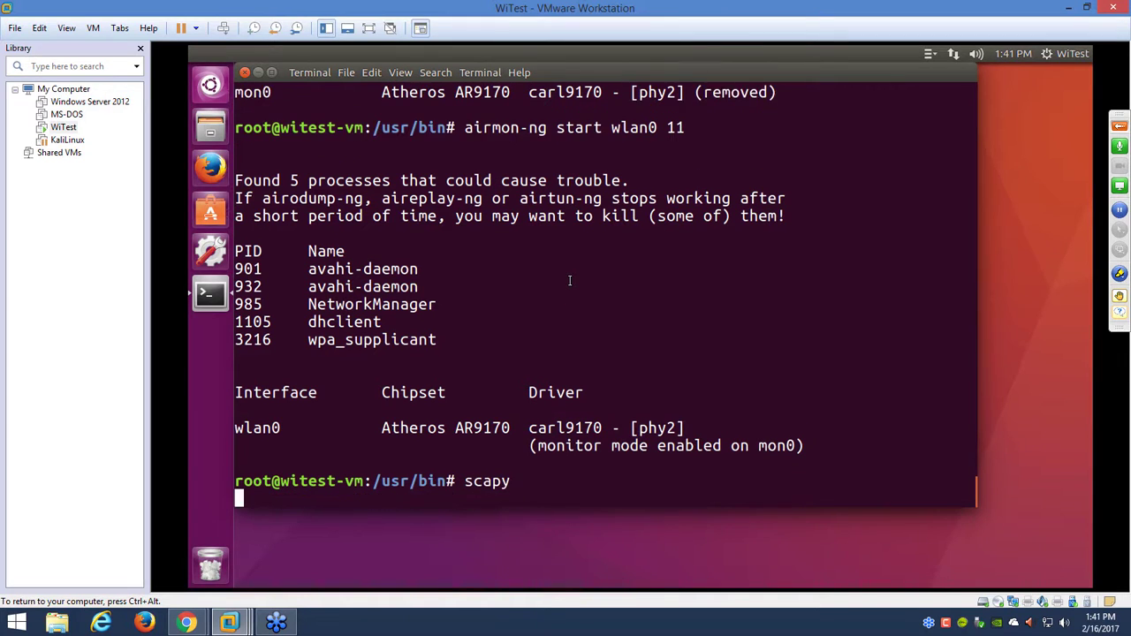
- Run the beacon strength script in a new Scapy session by importing scapy_beacon_strength, and exit the shell
{"action": "type", "text": "import scapy_beacon_strength"}
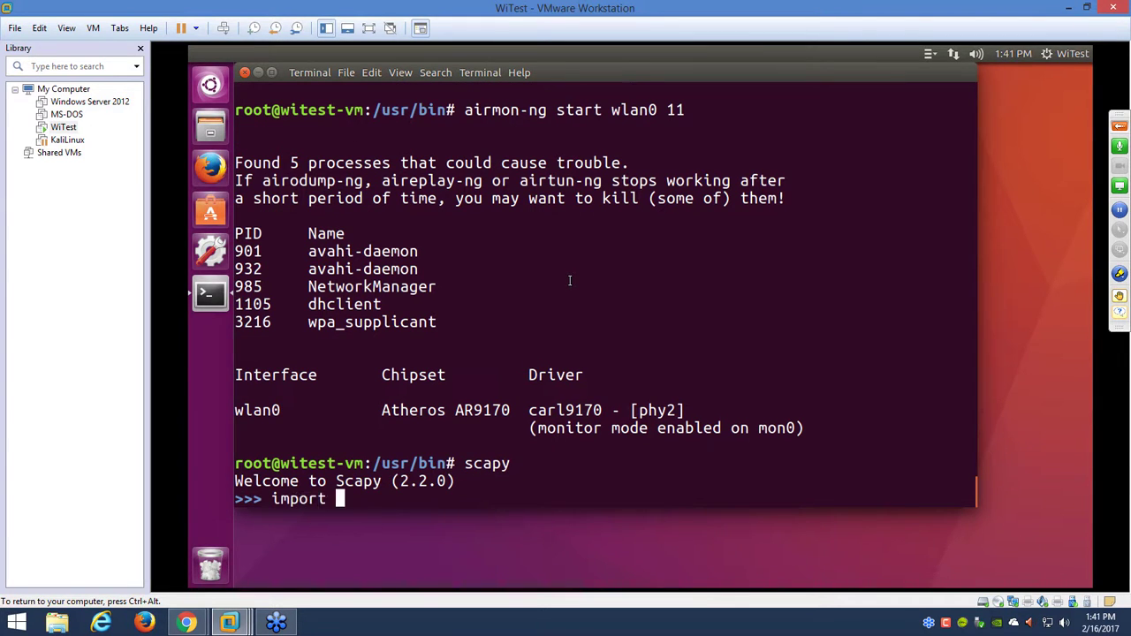
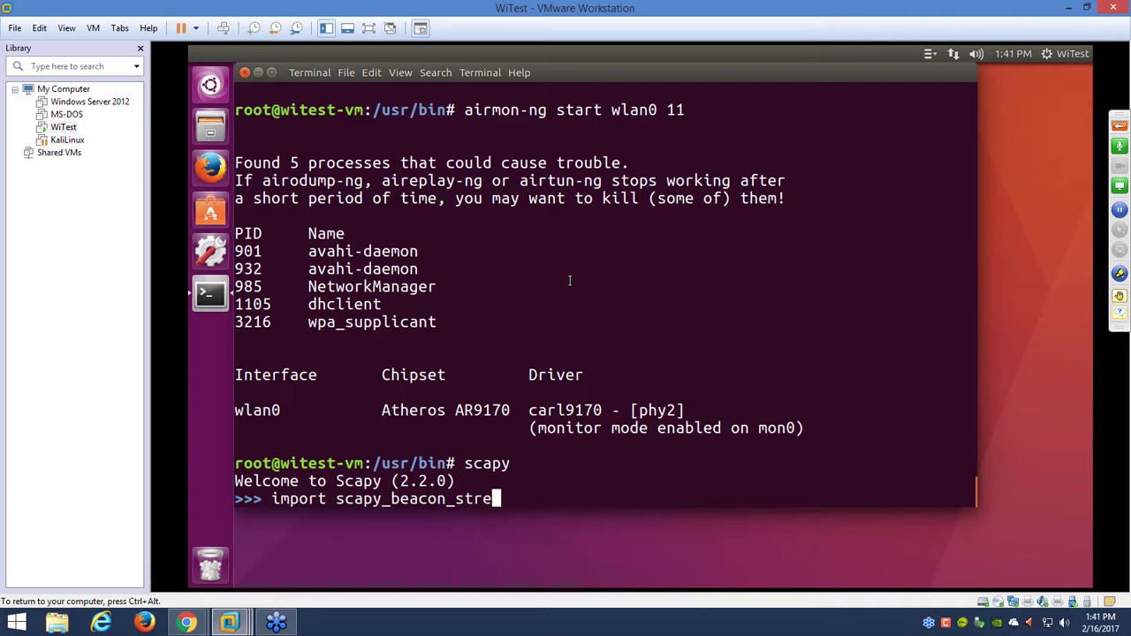
{"action": "key", "text": "Return"}
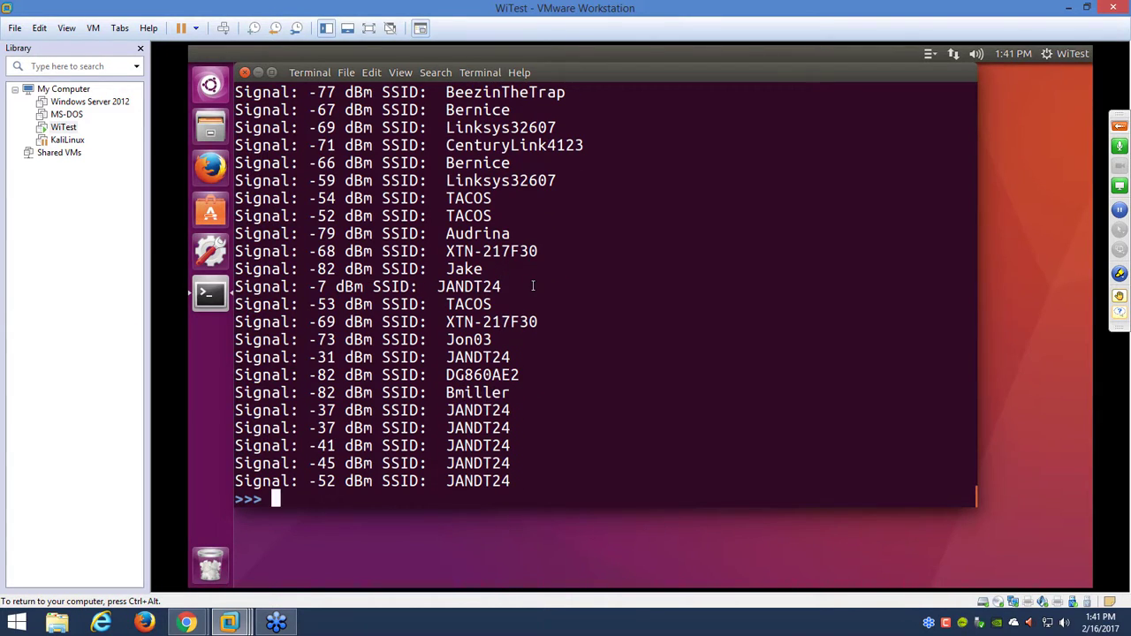
{"action": "type", "text": "exit"}
{"action": "key", "text": "Return"}
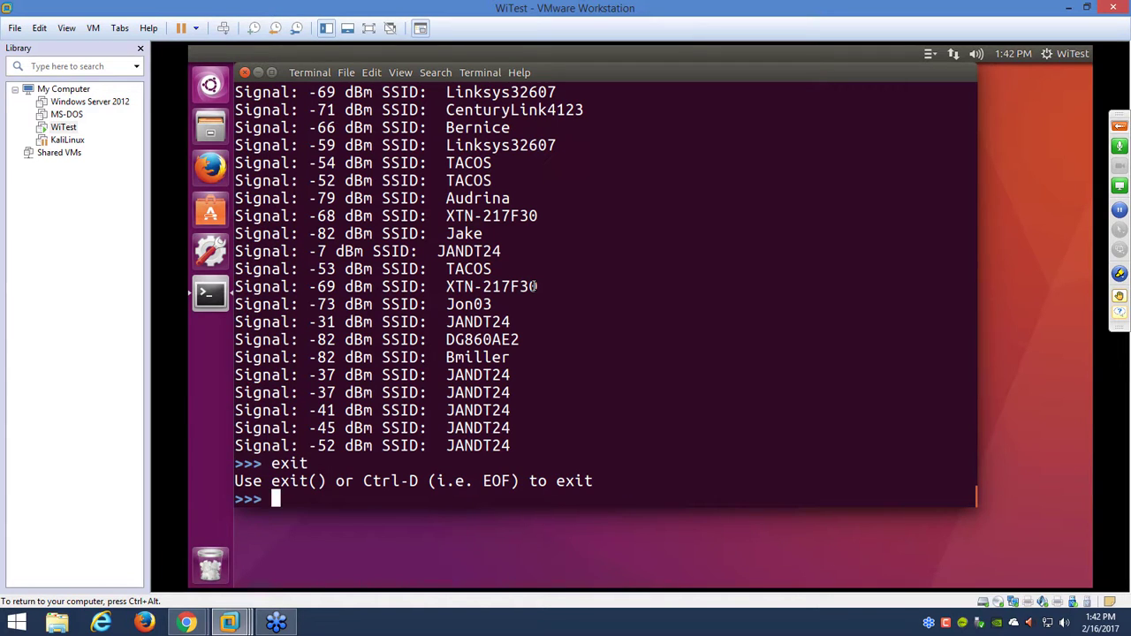
{"action": "key", "text": "ctrl+d"}
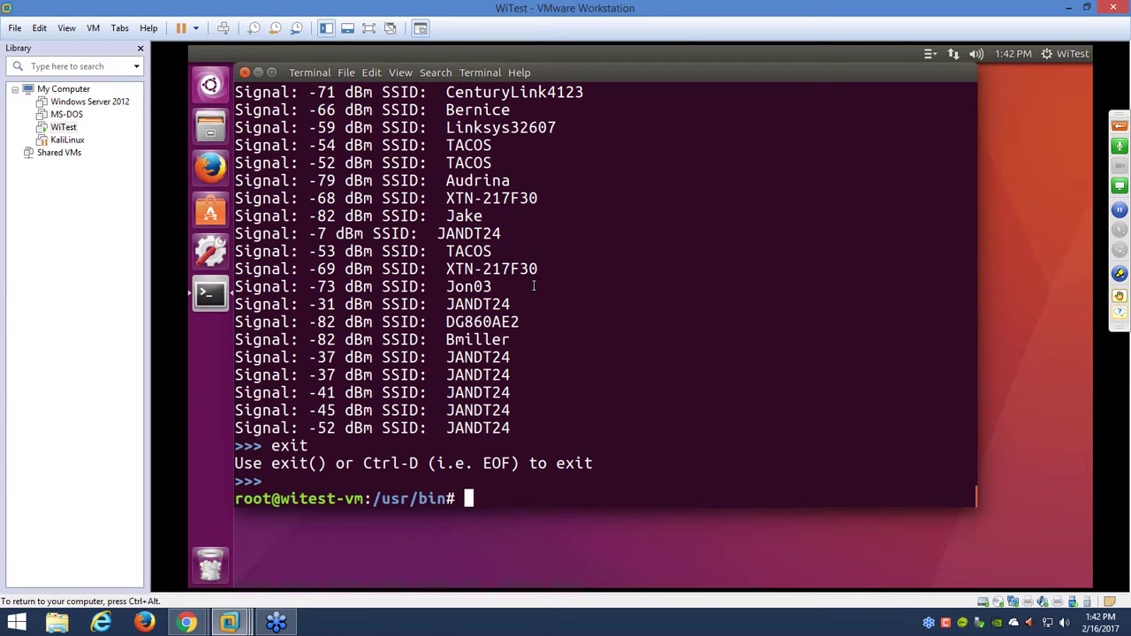
- List the wireless interface settings with iwconfig
{"action": "type", "text": "iwconfig"}
{"action": "key", "text": "Return"}
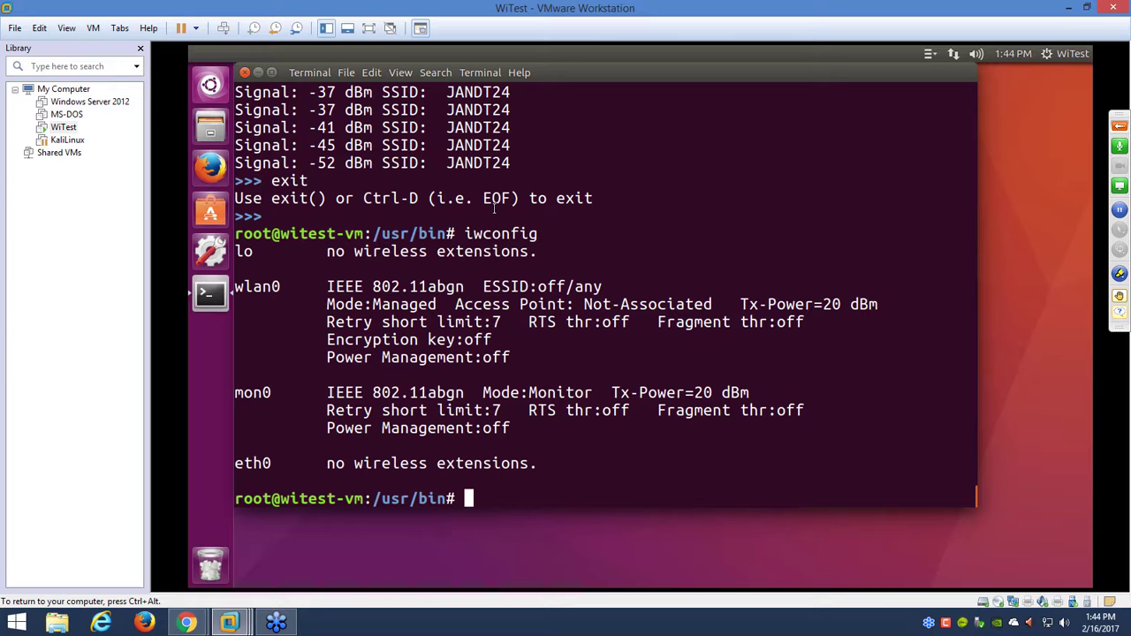
- Try to change to the /opt/NetworkMiner directory
{"action": "type", "text": "cd /opt\\"}
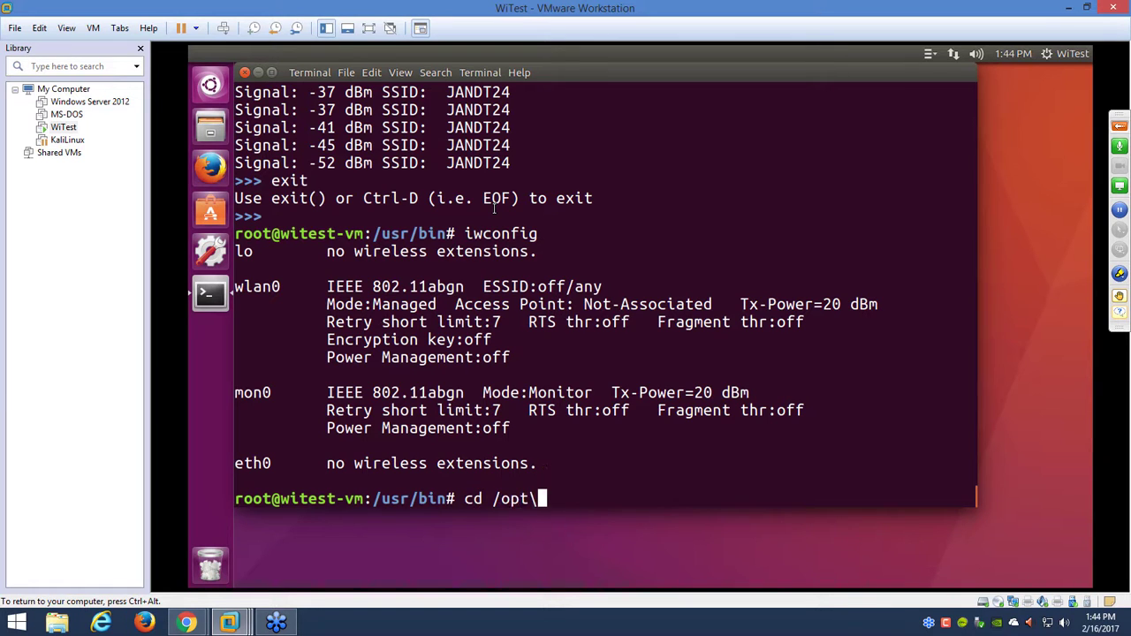
{"action": "key", "text": "BackSpace"}
{"action": "type", "text": "/network"}
{"action": "key", "text": "BackSpace"}
{"action": "key", "text": "BackSpace"}
{"action": "key", "text": "BackSpace"}
{"action": "key", "text": "BackSpace"}
{"action": "key", "text": "BackSpace"}
{"action": "key", "text": "BackSpace"}
{"action": "key", "text": "BackSpace"}
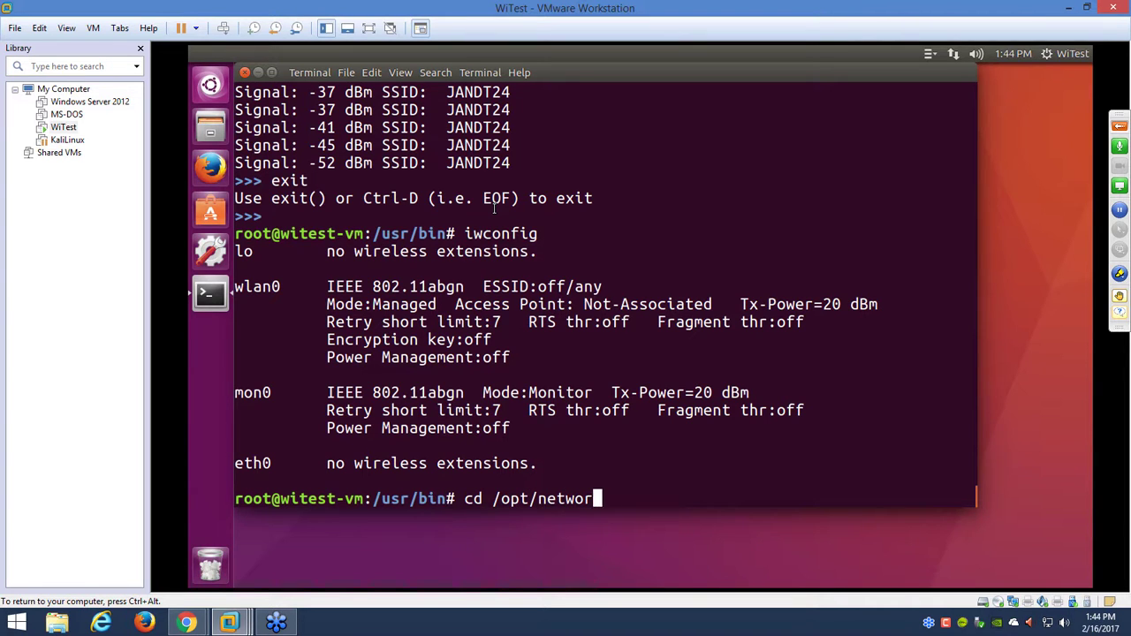
{"action": "type", "text": "NetworkMiner"}
{"action": "key", "text": "Return"}
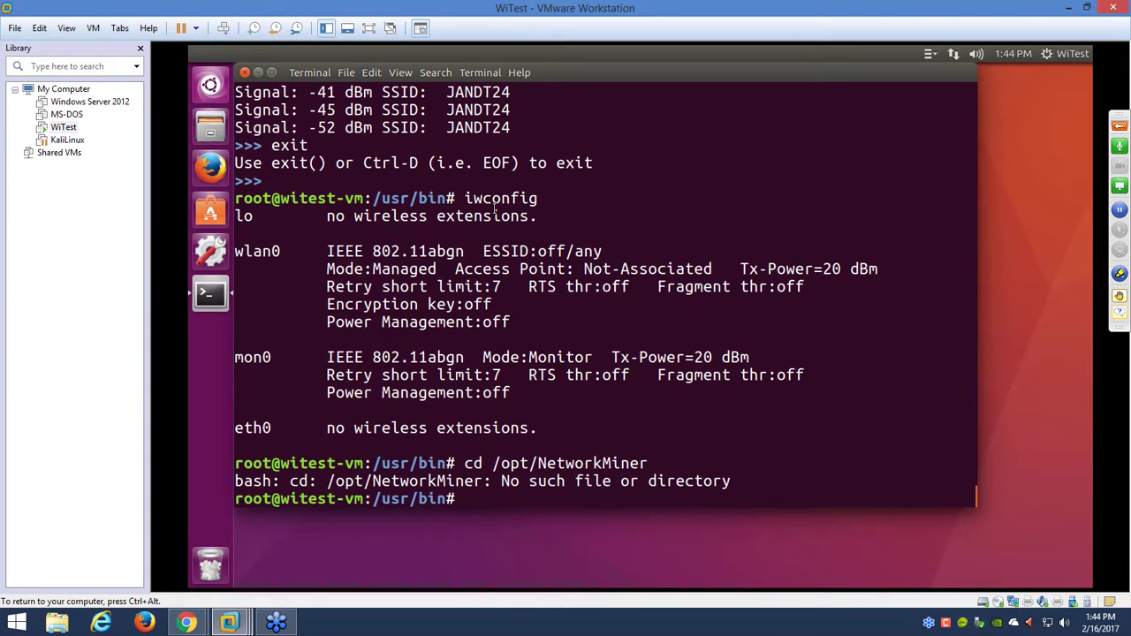
- Move up two levels from /usr/bin to the root directory and list its contents
{"action": "type", "text": "cd .."}
{"action": "key", "text": "Return"}
{"action": "type", "text": "cd .."}
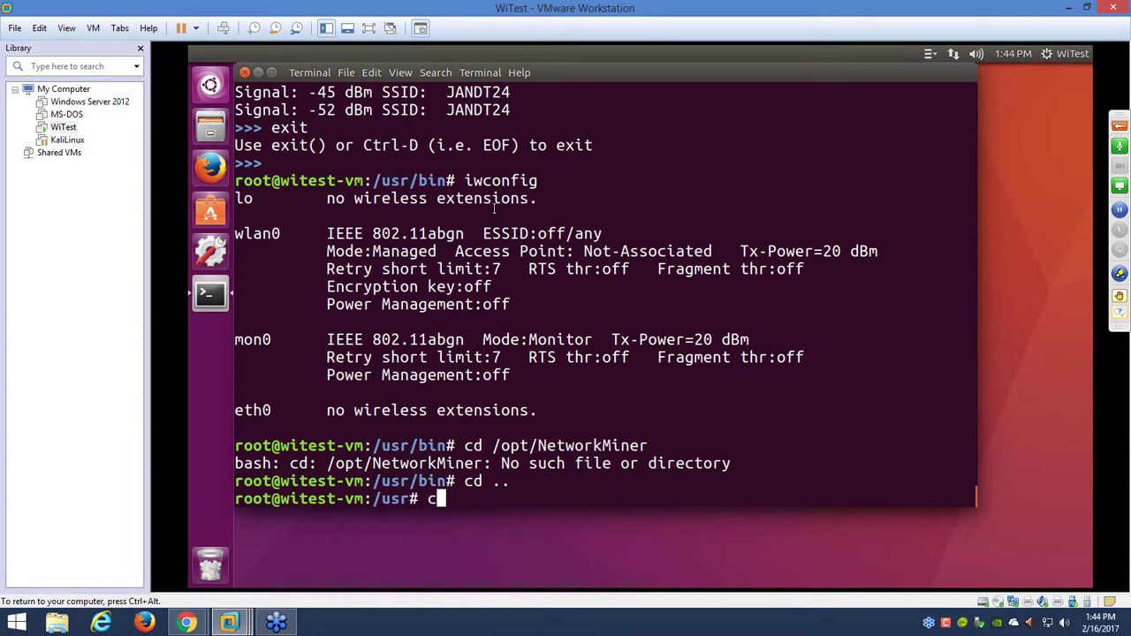
{"action": "key", "text": "Return"}
{"action": "type", "text": "ls"}
{"action": "key", "text": "Return"}
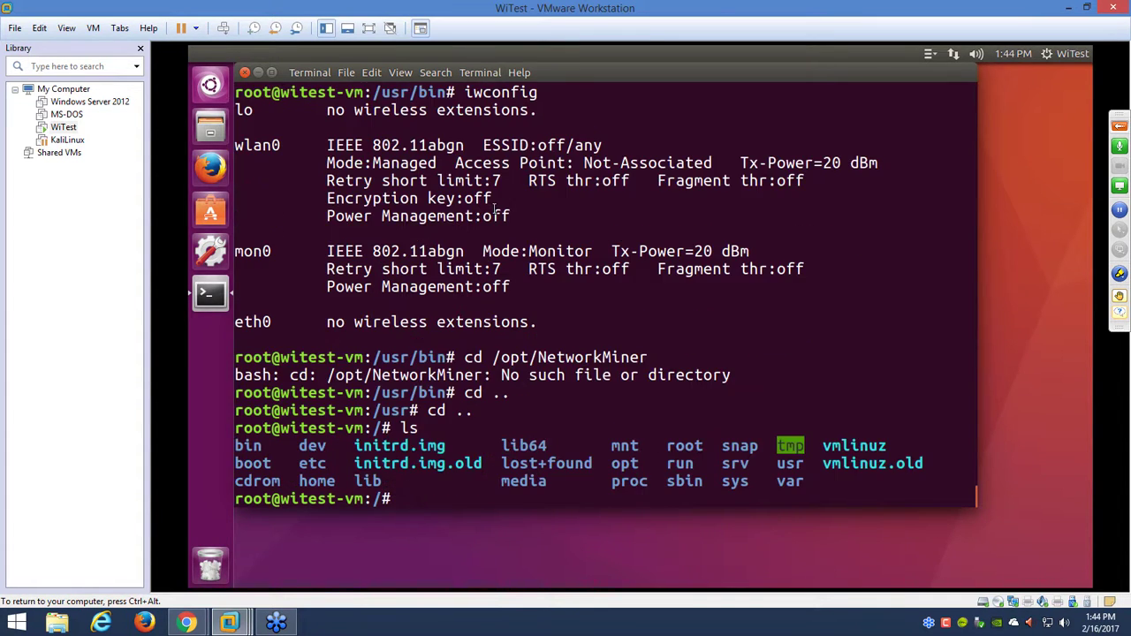
- Change to the opt directory, list its contents, and enter the NetworkMiner folder using the wildcard NetworkM*
{"action": "type", "text": "cd opt"}
{"action": "key", "text": "Return"}
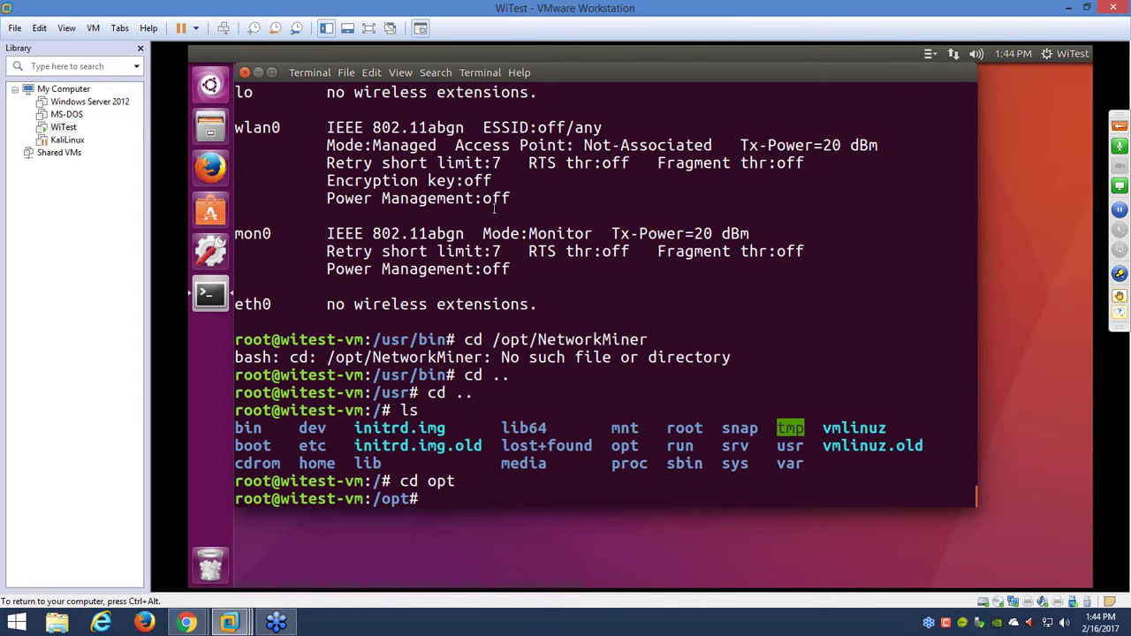
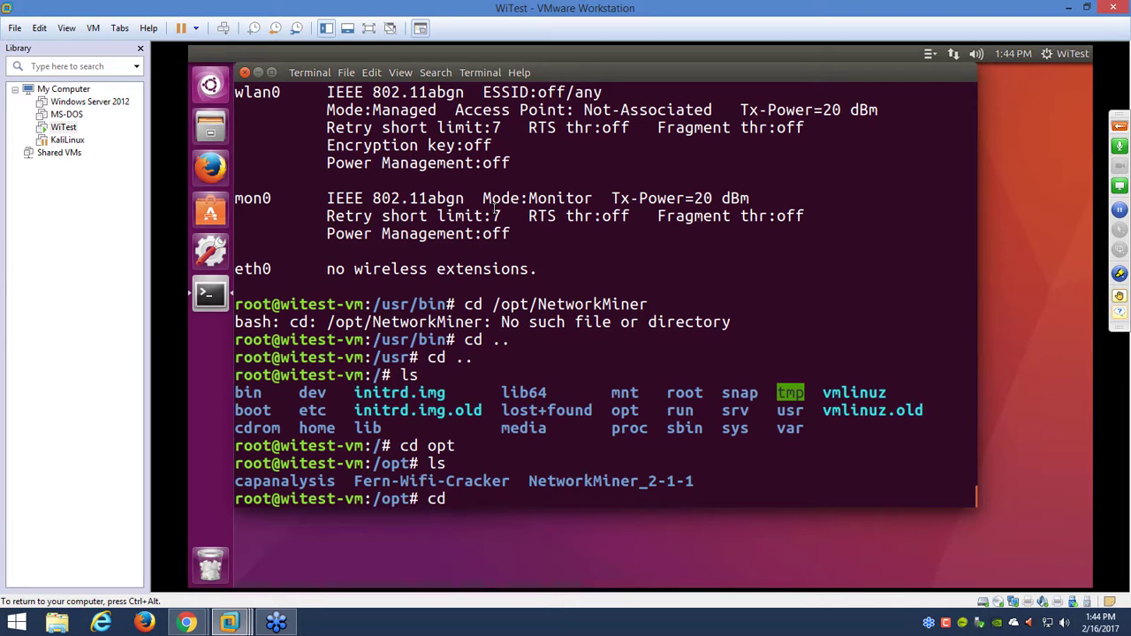
{"action": "type", "text": "cd Net"}
{"action": "key", "text": "BackSpace"}
{"action": "key", "text": "BackSpace"}
{"action": "key", "text": "BackSpace"}
{"action": "type", "text": "NetworkM*"}
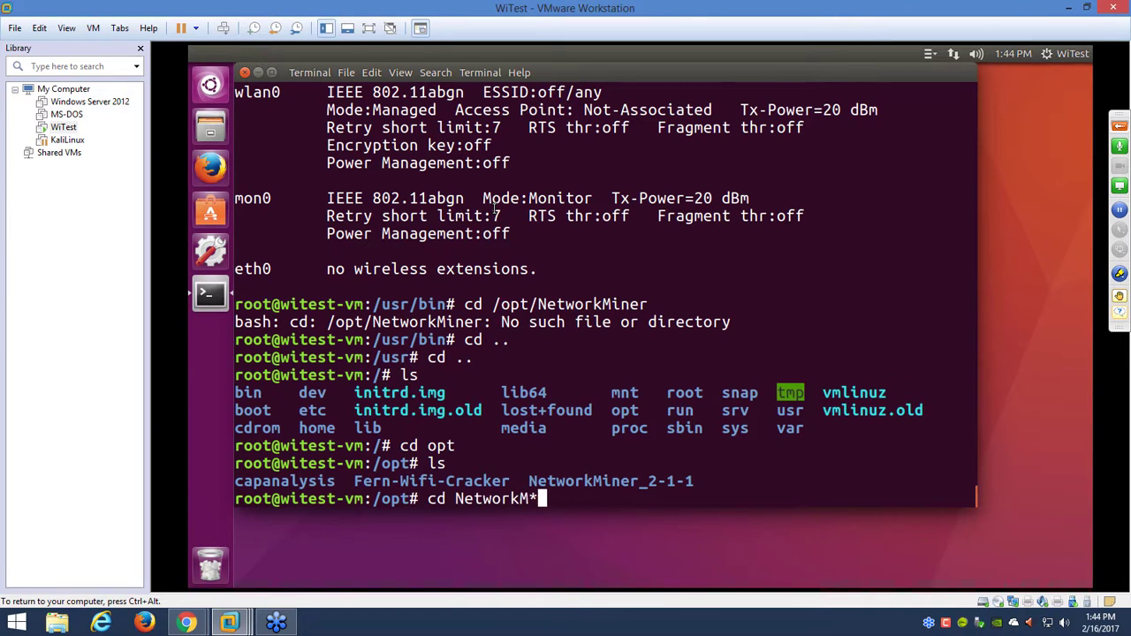
{"action": "key", "text": "Return"}
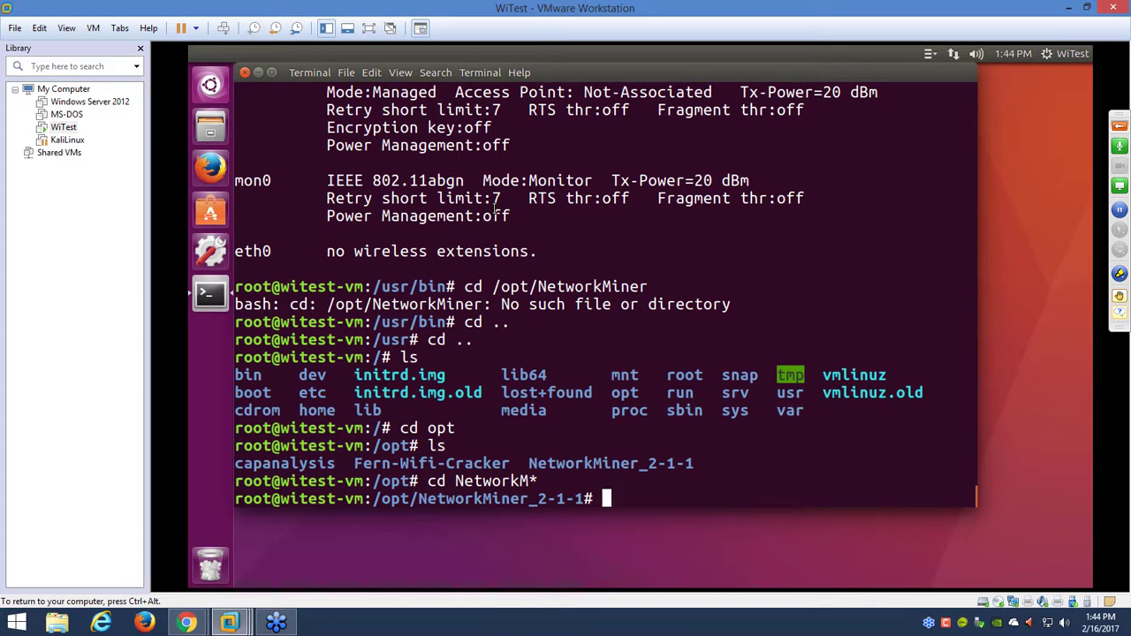
- List the folder's contents and try to run NetworkMiner and NetworkMiner.exe directly as shell commands
{"action": "type", "text": "ls"}
{"action": "key", "text": "Return"}
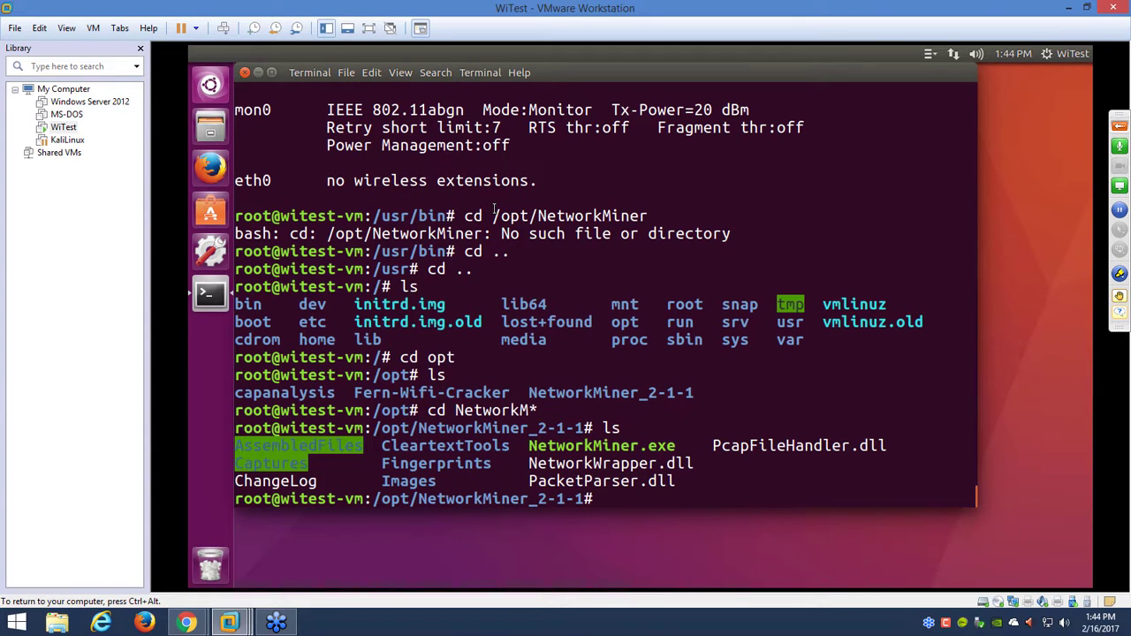
{"action": "type", "text": "NetworkMiner"}
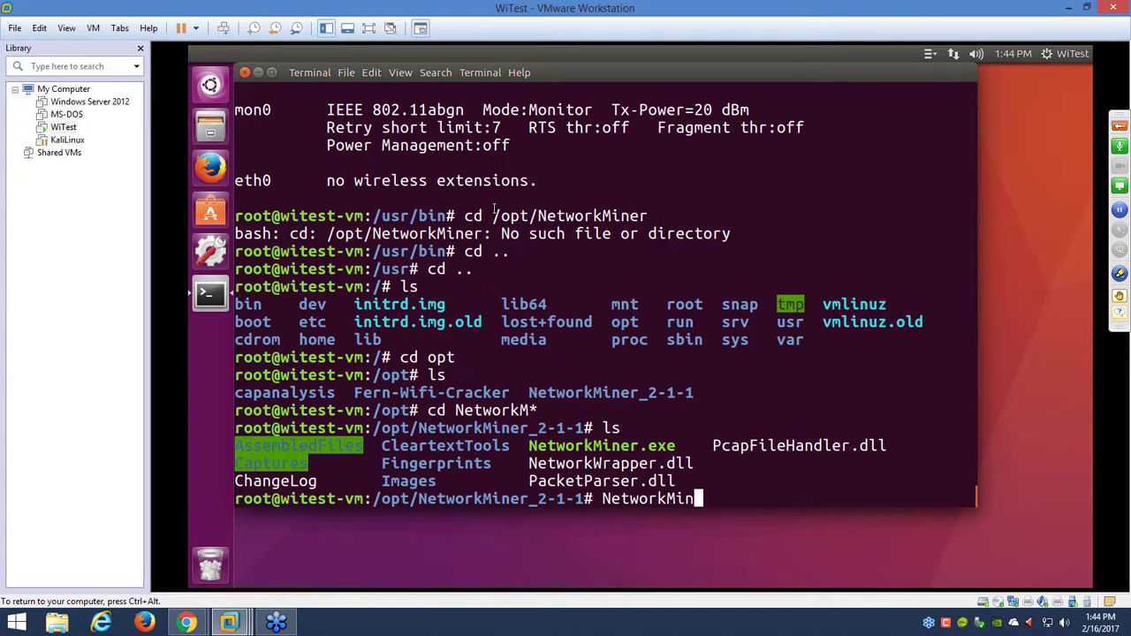
{"action": "key", "text": "Return"}
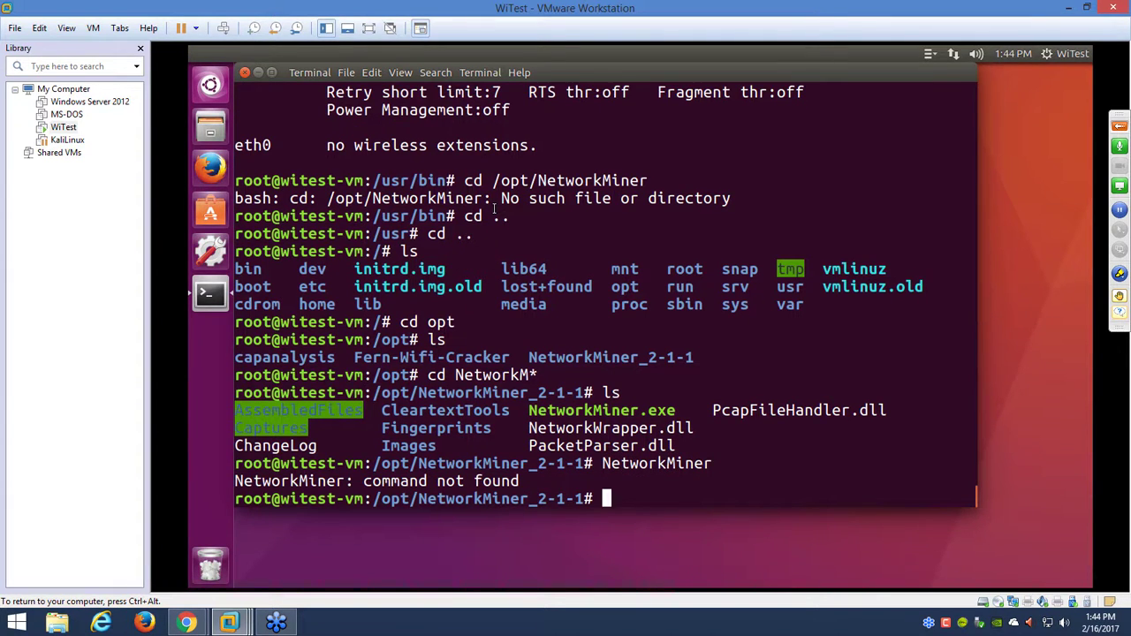
{"action": "key", "text": "Up"}
{"action": "type", "text": ".exe"}
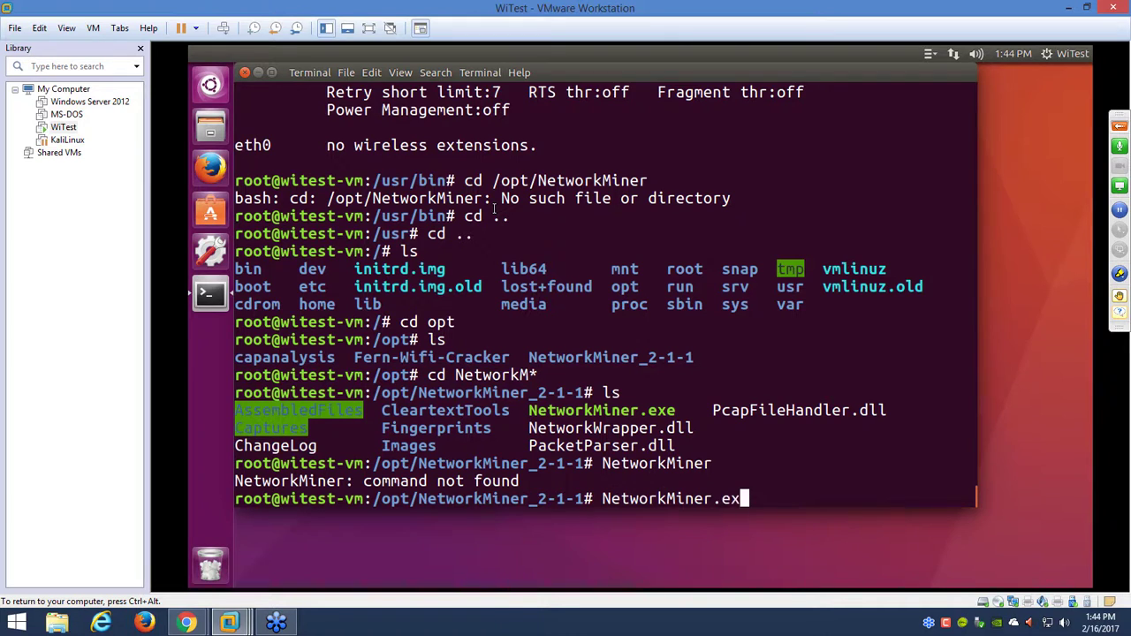
{"action": "key", "text": "Return"}
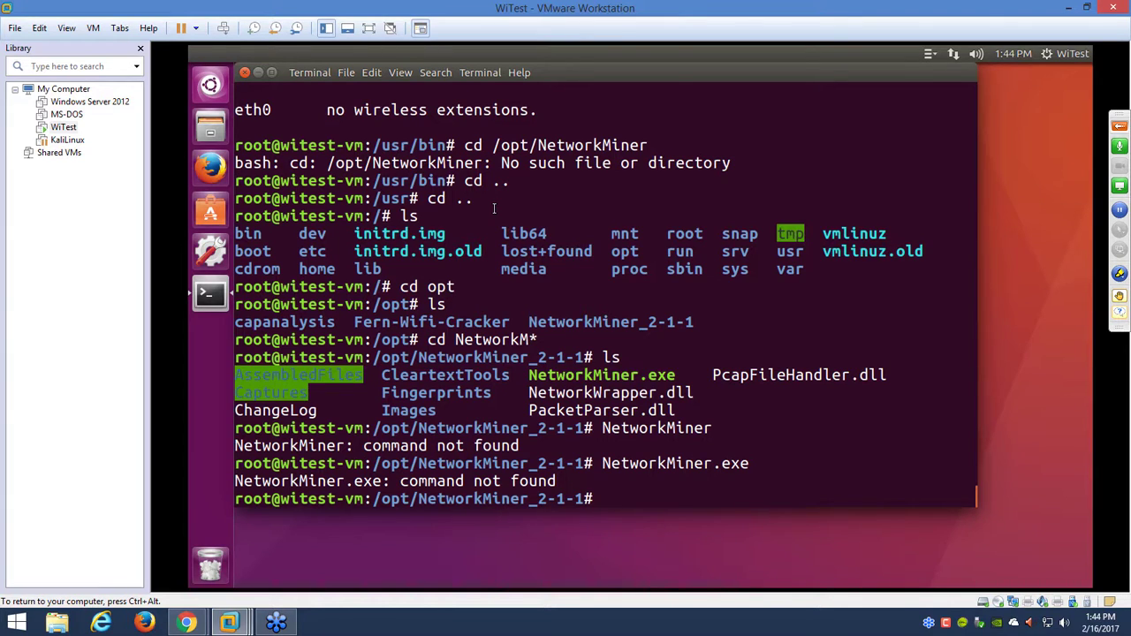
- Launch NetworkMiner.exe through mono and move its window away from the corner of the desktop
{"action": "type", "text": "mono"}
{"action": "type", "text": "NetworkMiner.exe"}
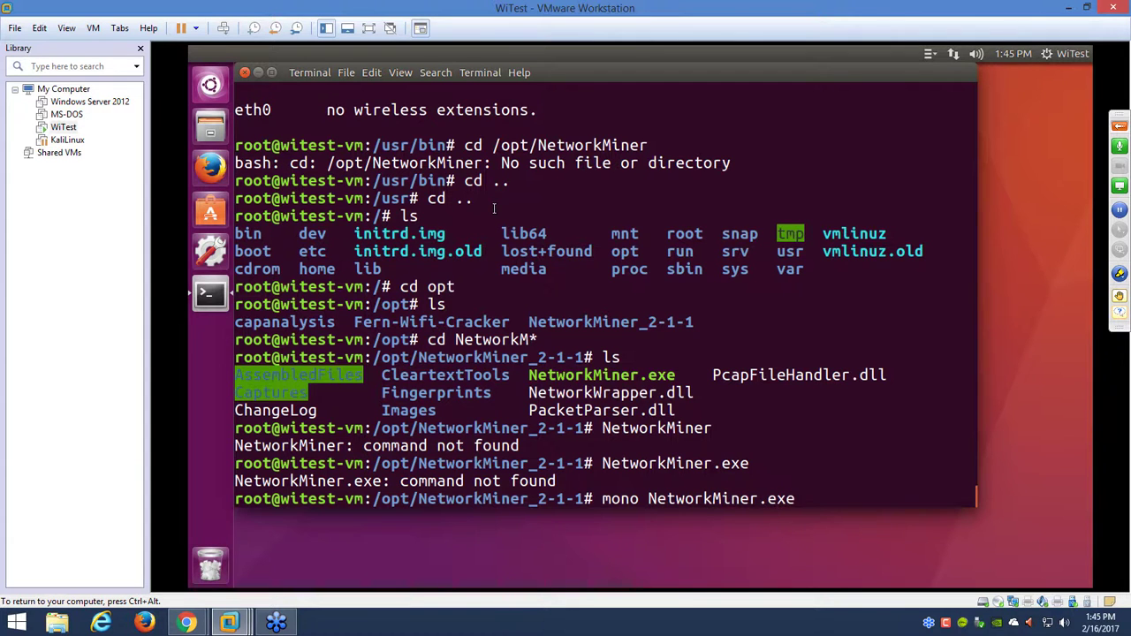
{"action": "key", "text": "Return"}
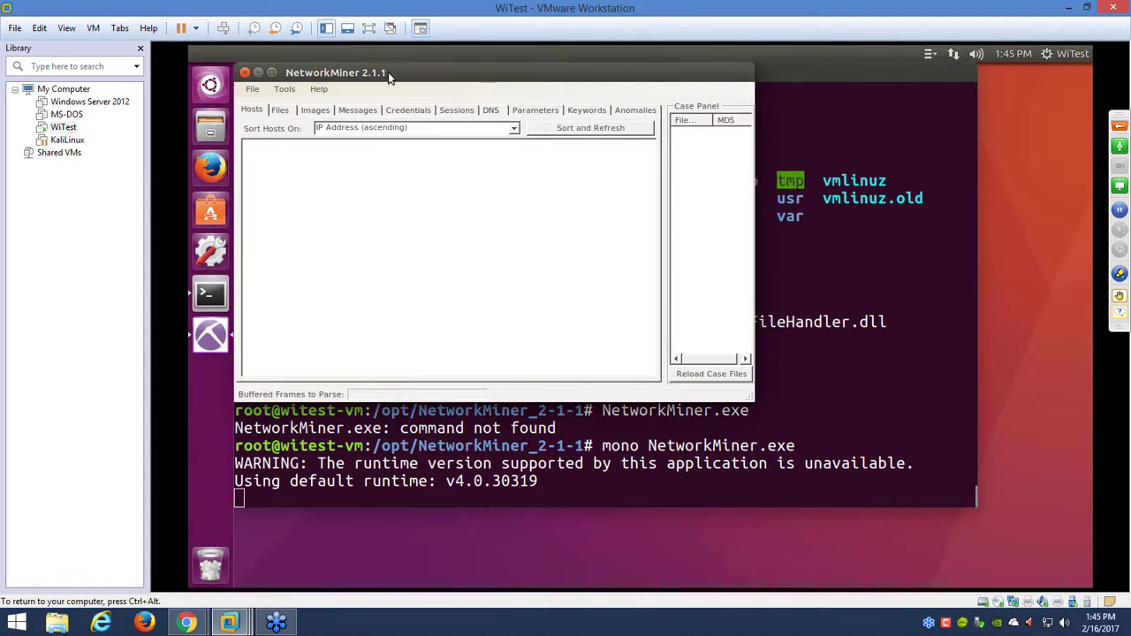
{"action": "left_click_drag", "start_coordinate": [366, 73], "coordinate": [488, 104]}
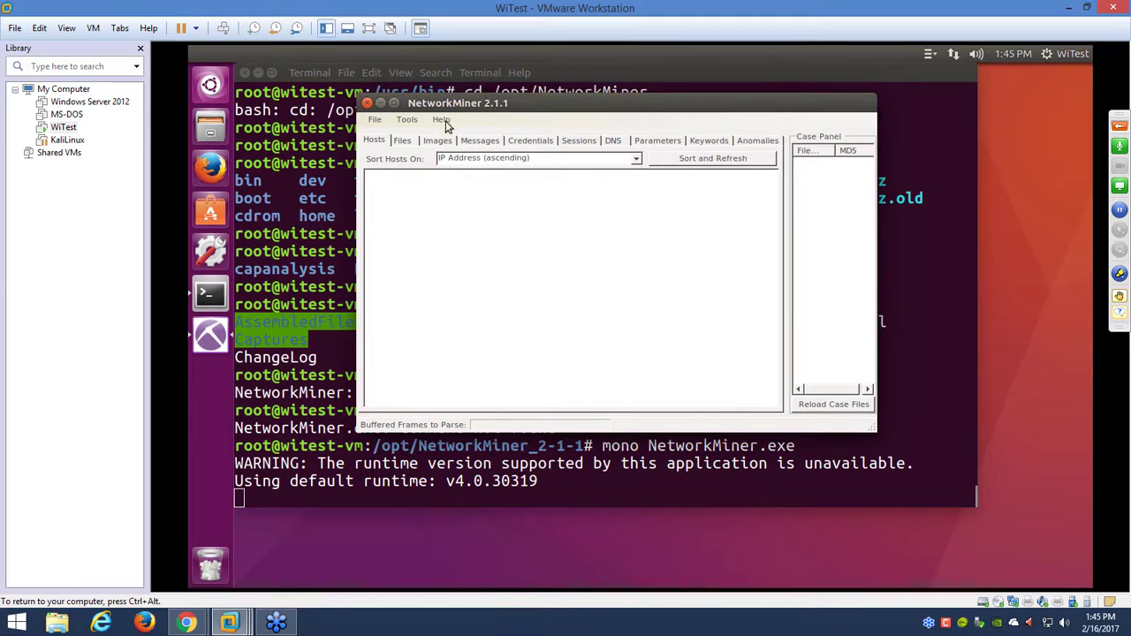
- Look over NetworkMiner's file and help commands and close the program
{"action": "left_click", "coordinate": [375, 120]}
{"action": "mouse_move", "coordinate": [393, 122]}
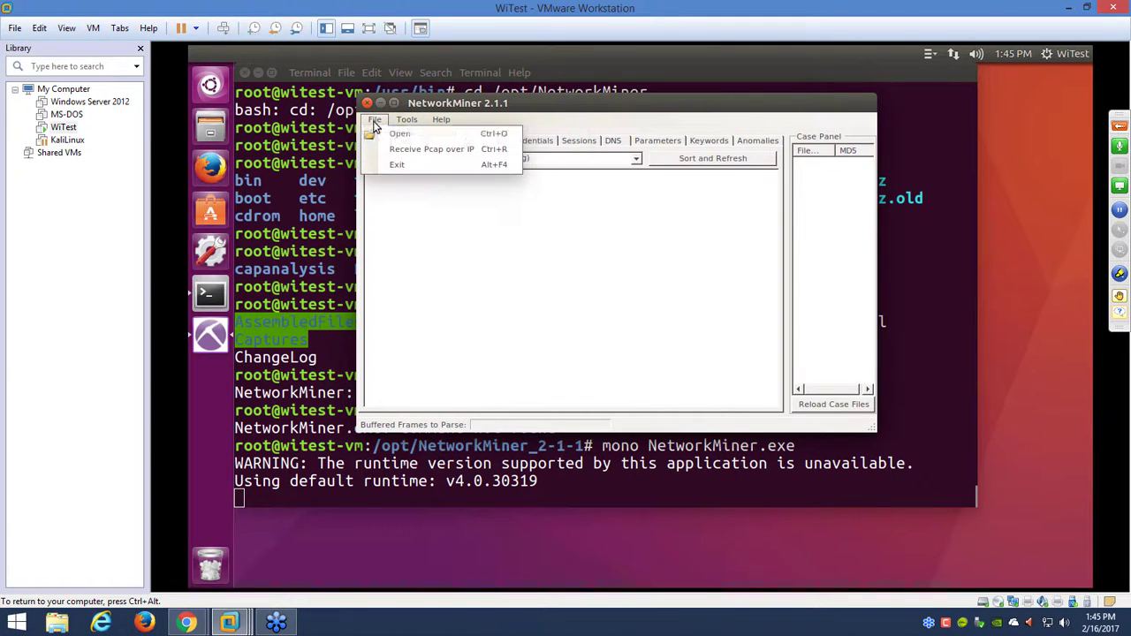
{"action": "mouse_move", "coordinate": [441, 120]}
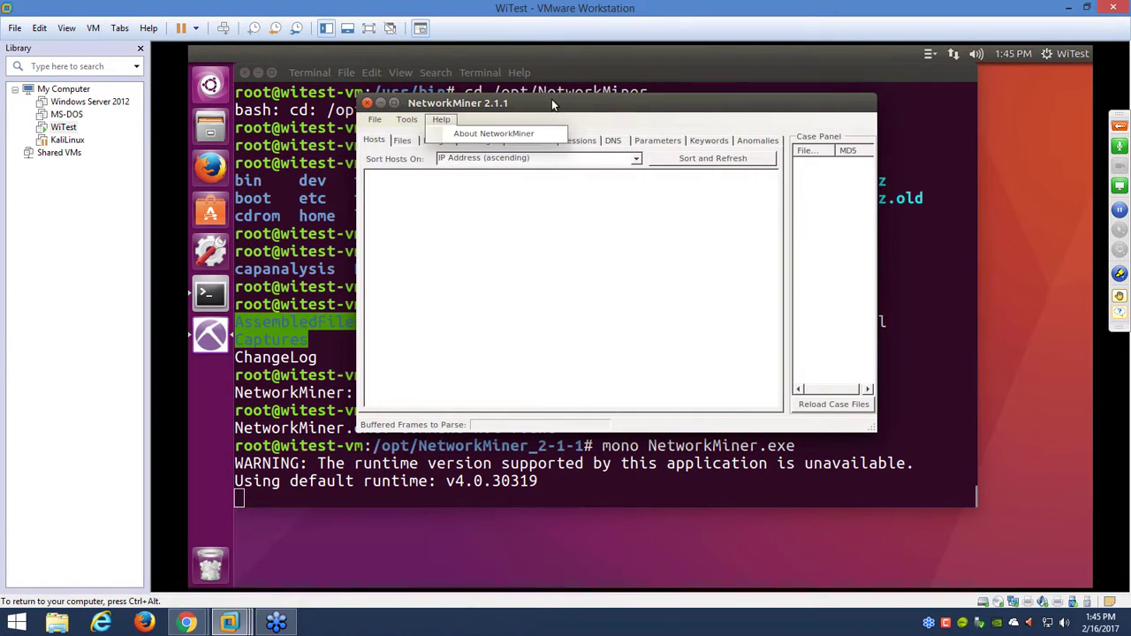
{"action": "left_click", "coordinate": [366, 103]}
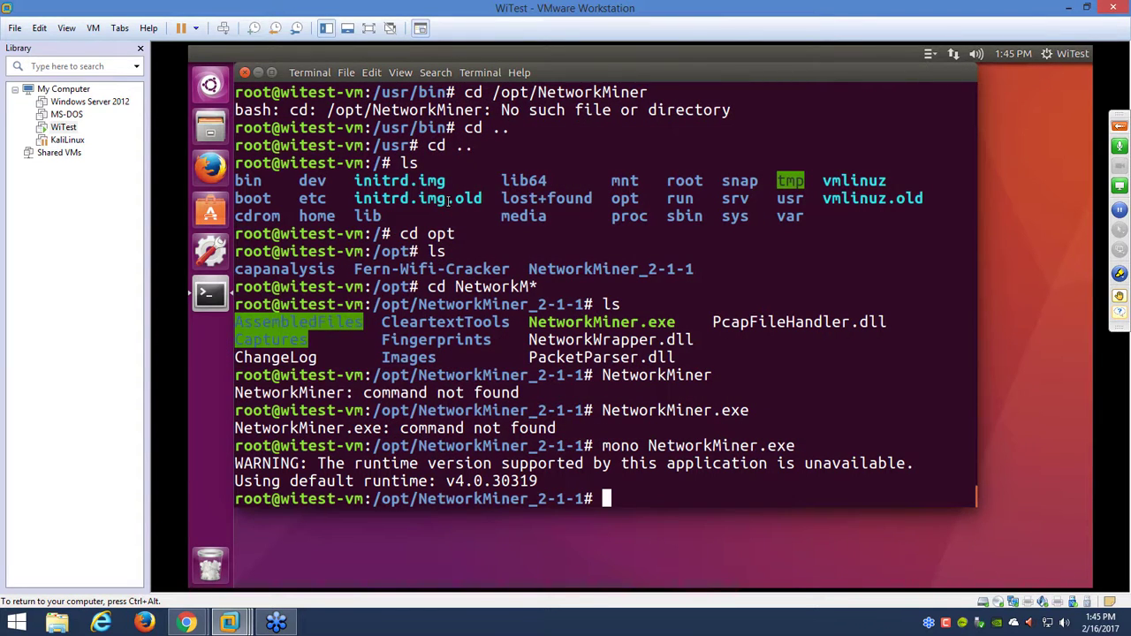
- Leave the root shell and the terminal session with exit
{"action": "type", "text": "exi"}
{"action": "type", "text": "t"}
{"action": "key", "text": "Return"}
{"action": "type", "text": "ex"}
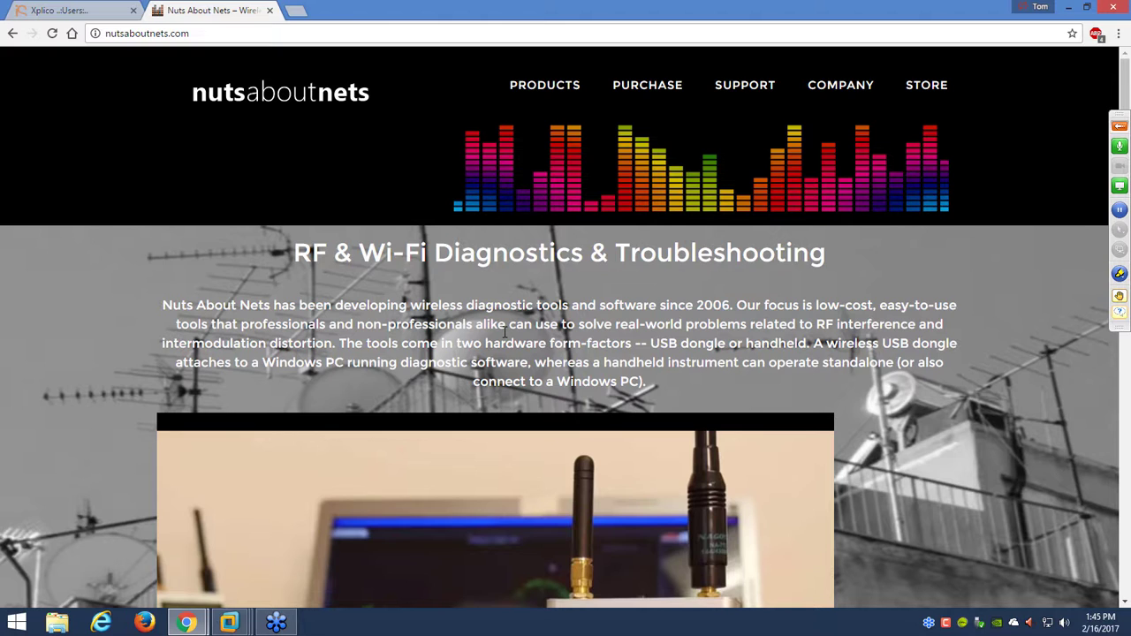
- Look over the Nuts About Nets home page in Chrome and open the RF Explorer page from the All Products listing
{"action": "scroll", "coordinate": [781, 402], "scroll_direction": "down", "scroll_amount": 3}
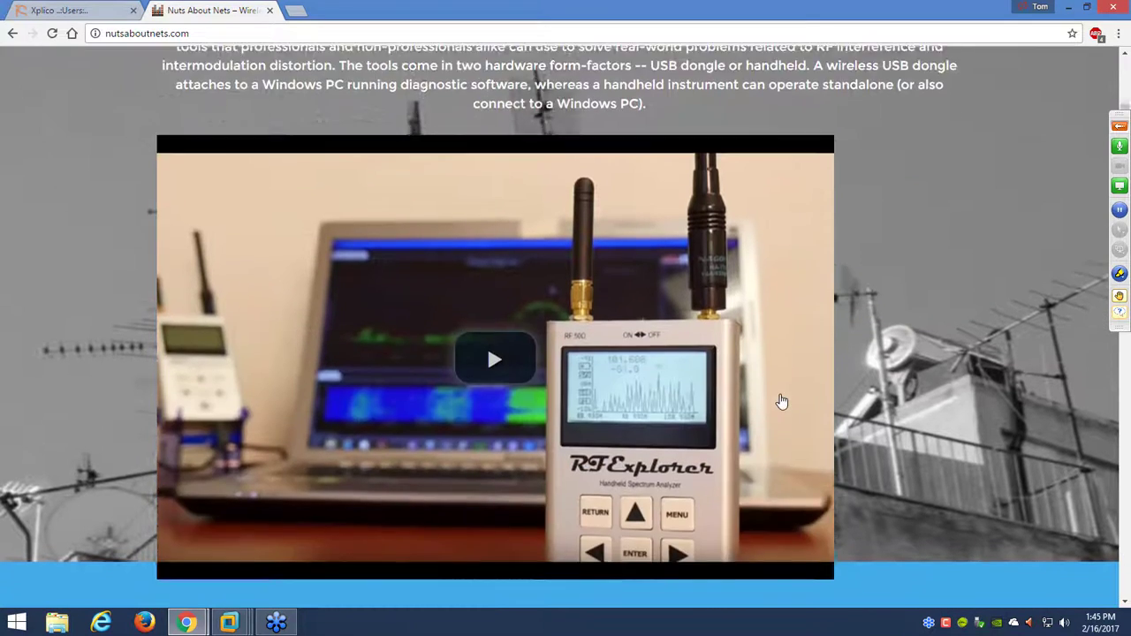
{"action": "scroll", "coordinate": [782, 402], "scroll_direction": "down", "scroll_amount": 2}
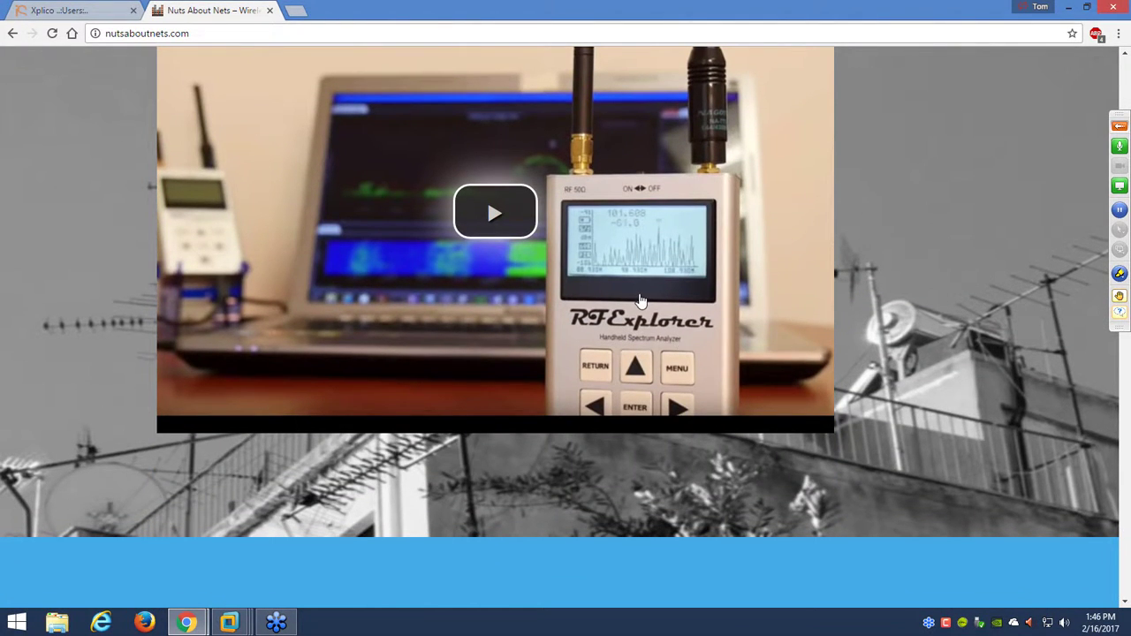
{"action": "scroll", "coordinate": [751, 320], "scroll_direction": "up", "scroll_amount": 1}
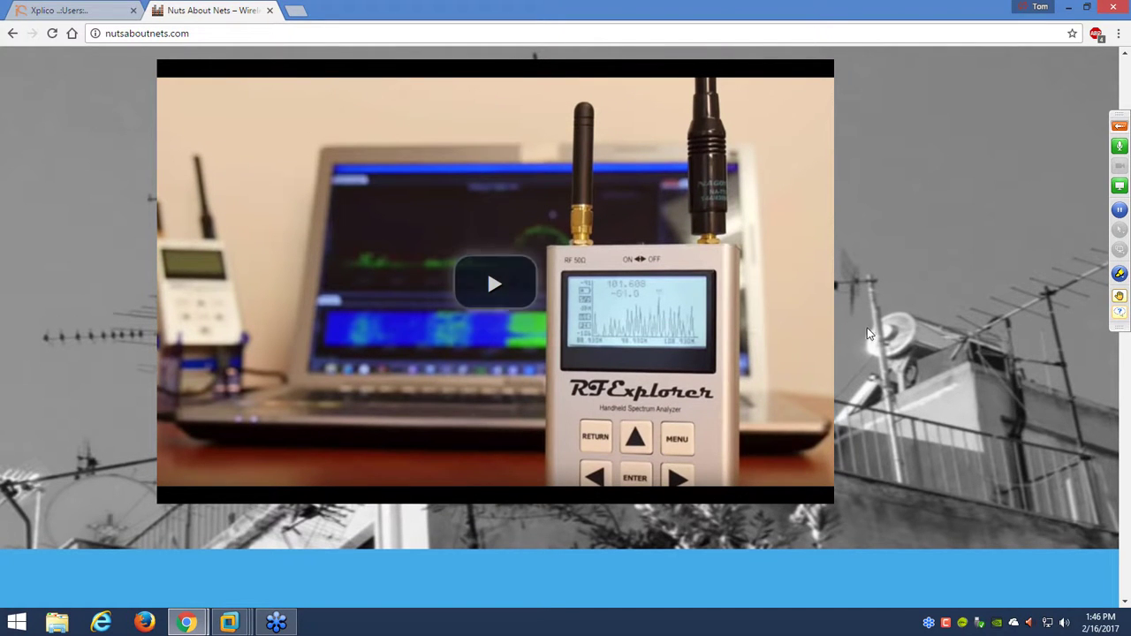
{"action": "scroll", "coordinate": [868, 333], "scroll_direction": "up", "scroll_amount": 5}
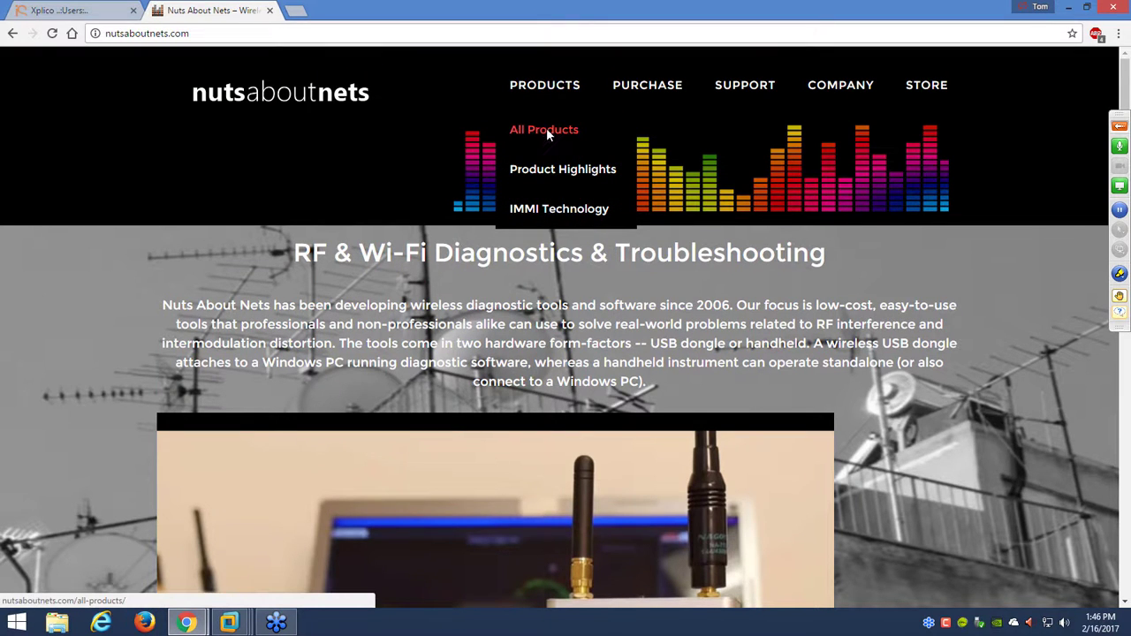
{"action": "left_click", "coordinate": [546, 132]}
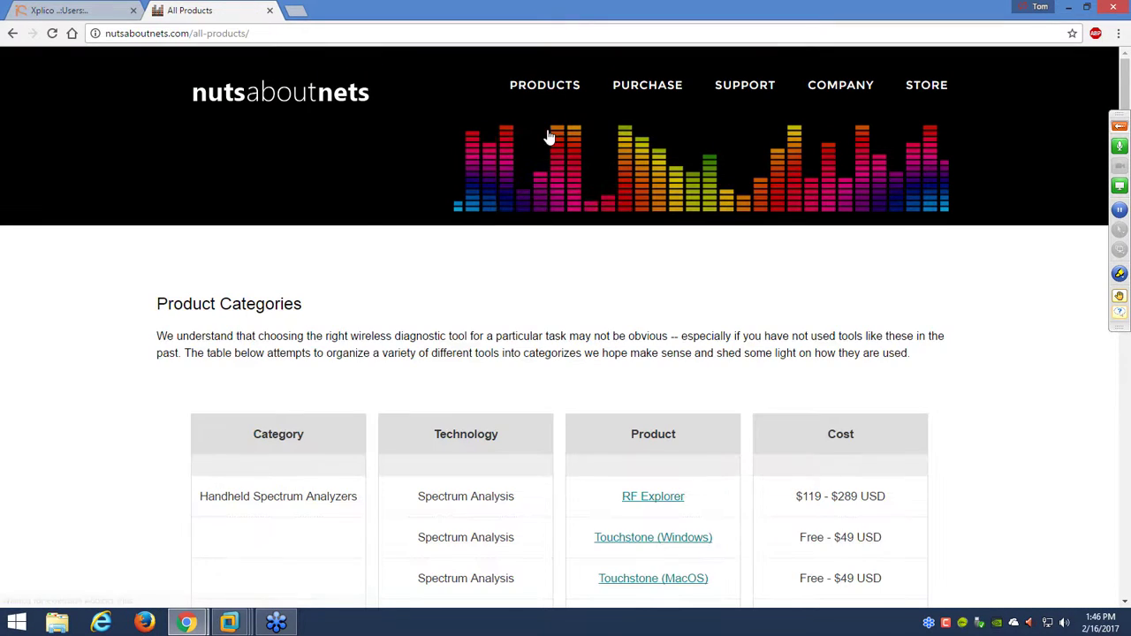
{"action": "left_click", "coordinate": [652, 500]}
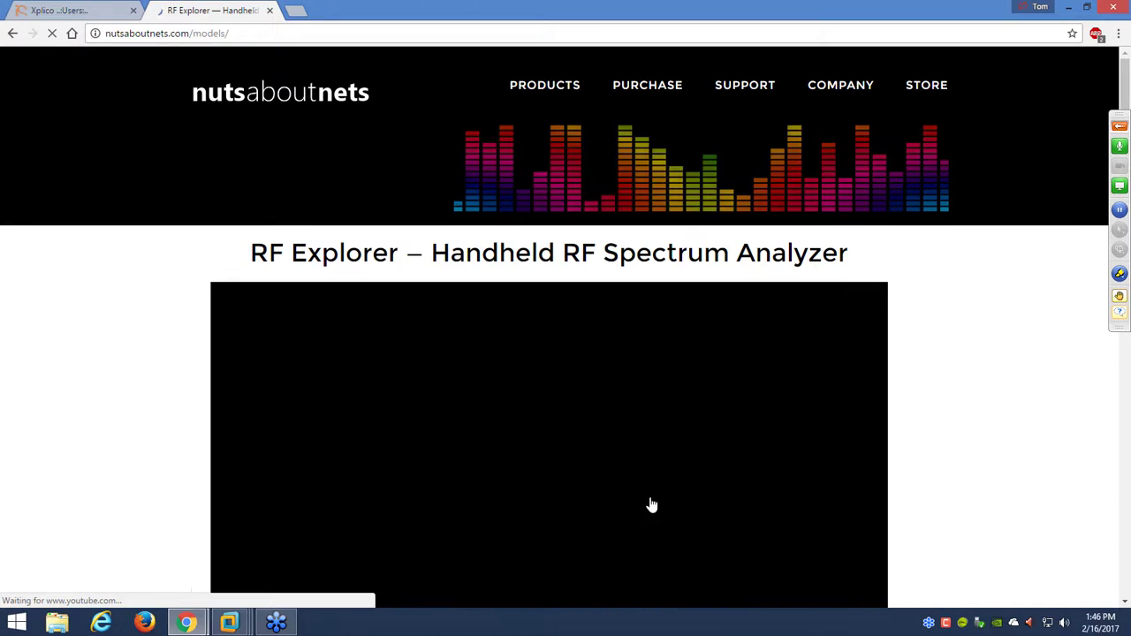
- Examine the supported frequency ranges of the combo, baseline and narrow band RF Explorer models
{"action": "scroll", "coordinate": [651, 504], "scroll_direction": "down", "scroll_amount": 6}
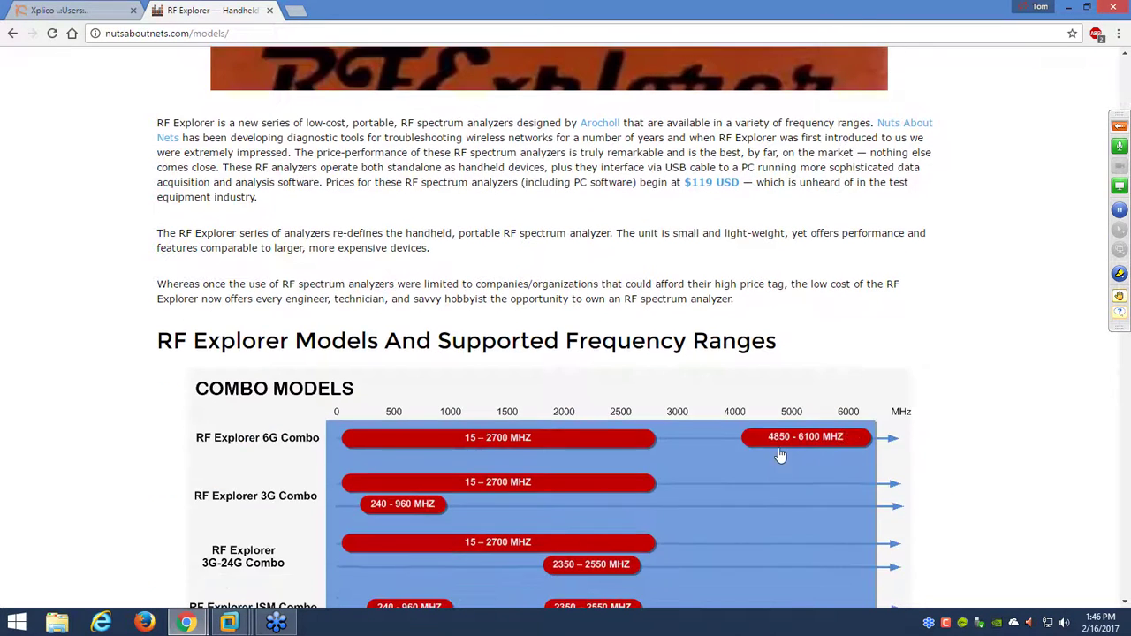
{"action": "scroll", "coordinate": [780, 455], "scroll_direction": "down", "scroll_amount": 3}
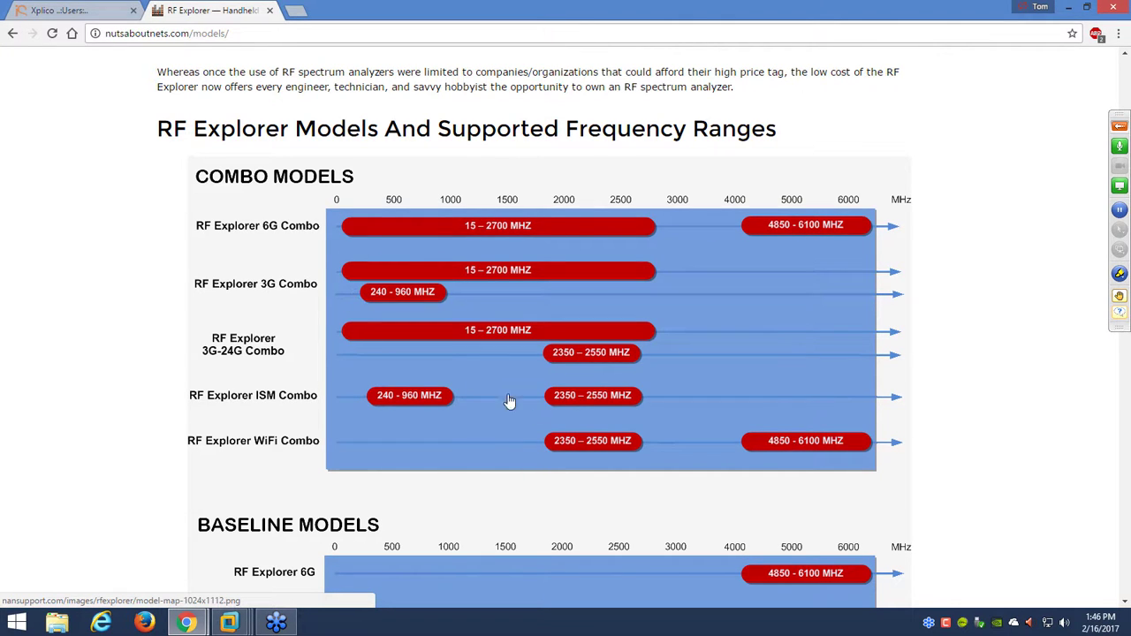
{"action": "scroll", "coordinate": [678, 450], "scroll_direction": "down", "scroll_amount": 3}
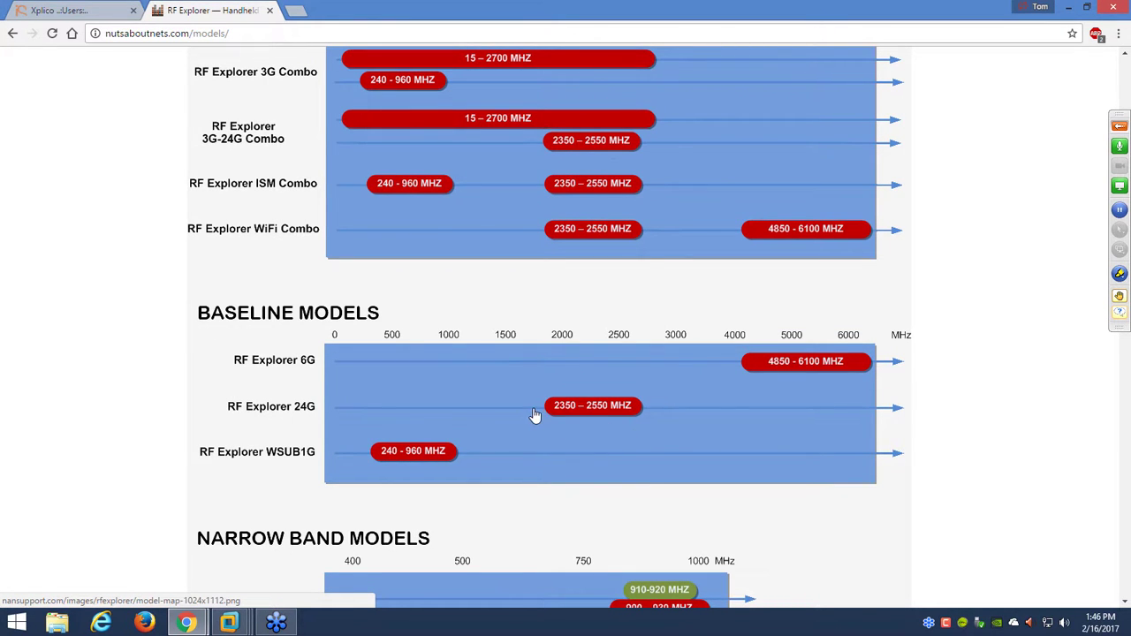
{"action": "scroll", "coordinate": [531, 400], "scroll_direction": "up", "scroll_amount": 1}
{"action": "scroll", "coordinate": [531, 400], "scroll_direction": "up", "scroll_amount": 1}
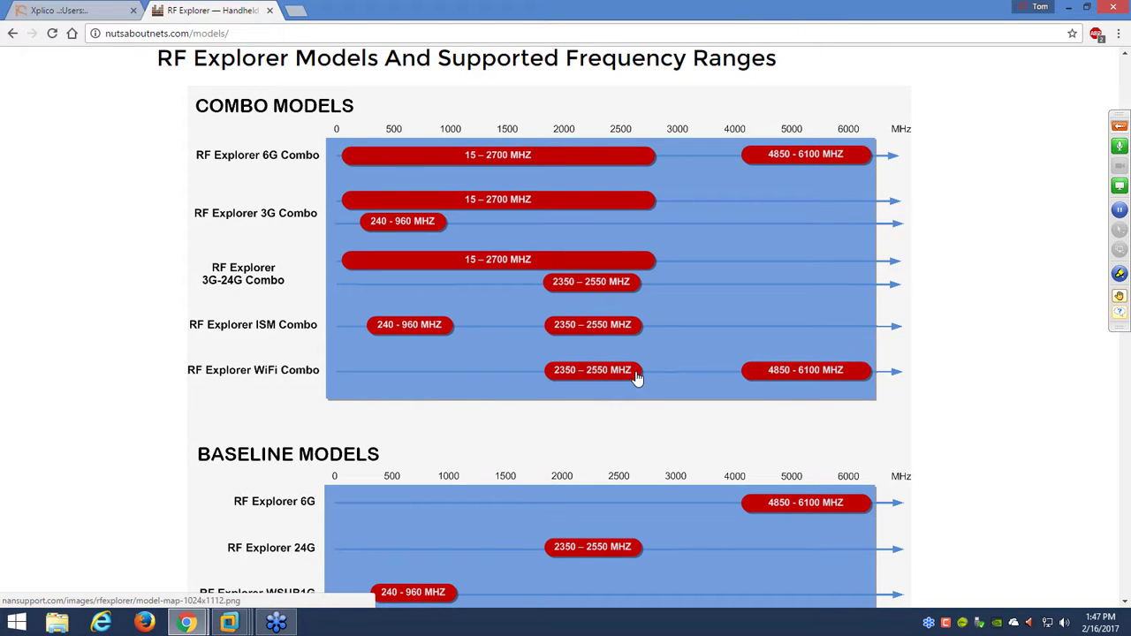
{"action": "scroll", "coordinate": [379, 367], "scroll_direction": "down", "scroll_amount": 3}
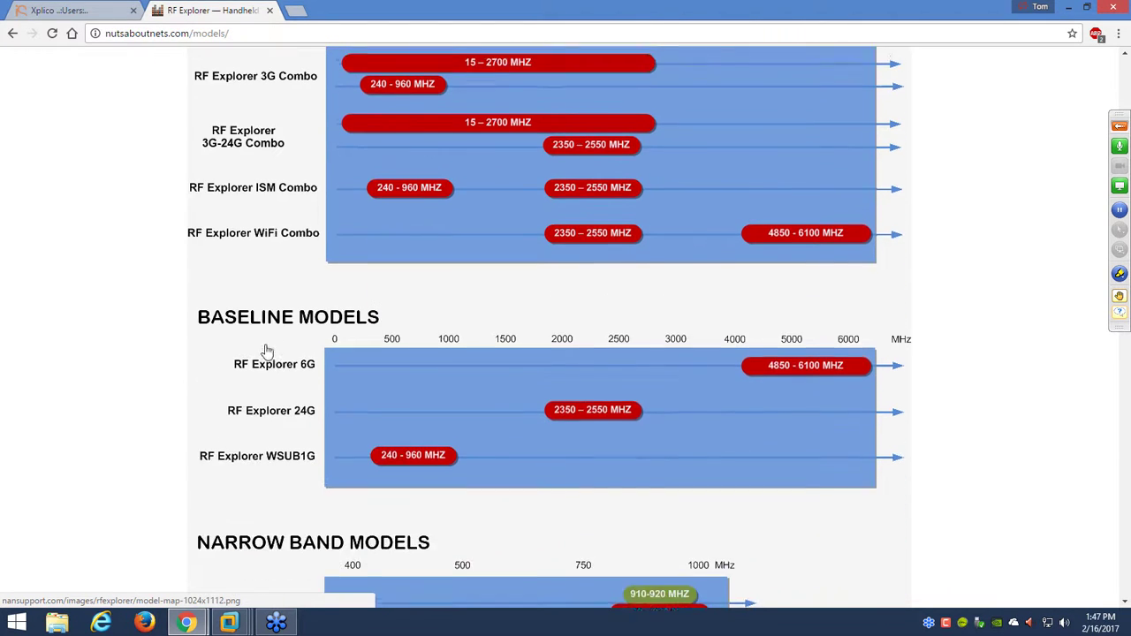
{"action": "scroll", "coordinate": [267, 351], "scroll_direction": "up", "scroll_amount": 1}
{"action": "scroll", "coordinate": [264, 349], "scroll_direction": "down", "scroll_amount": 2}
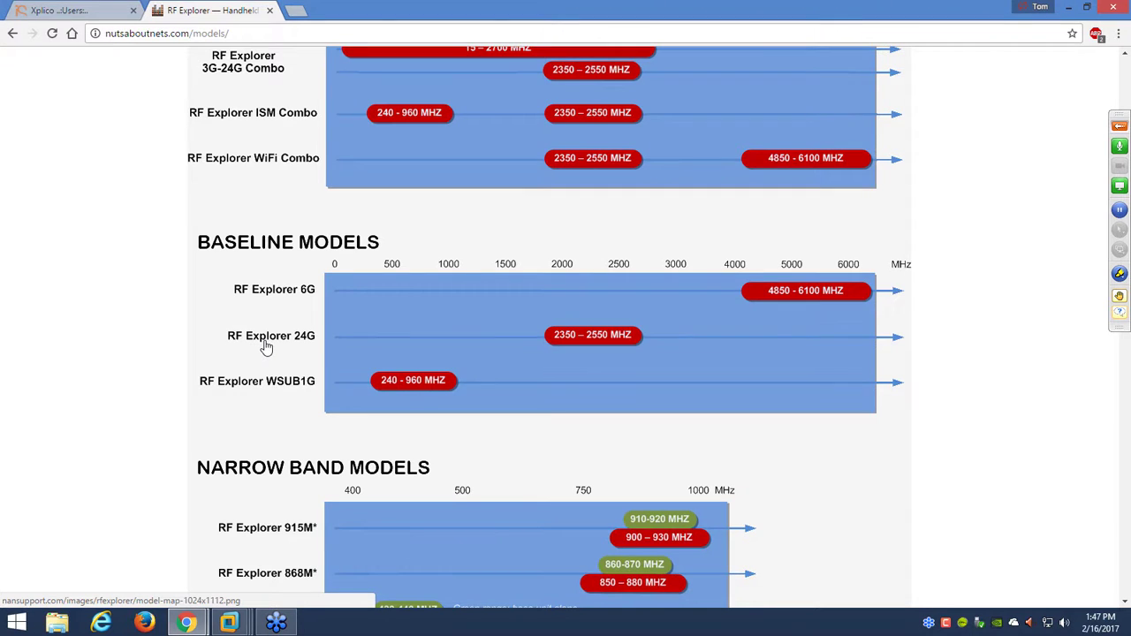
{"action": "scroll", "coordinate": [265, 358], "scroll_direction": "down", "scroll_amount": 3}
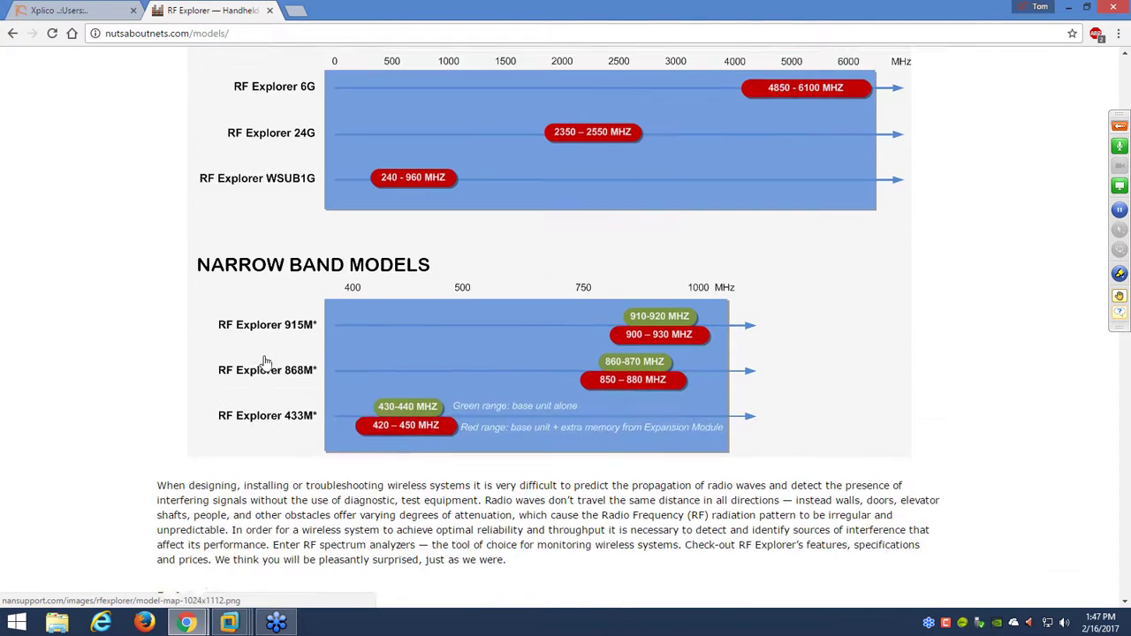
- Find the model comparison table further down the page and highlight the WiFi Combo's price
{"action": "scroll", "coordinate": [265, 363], "scroll_direction": "down", "scroll_amount": 10}
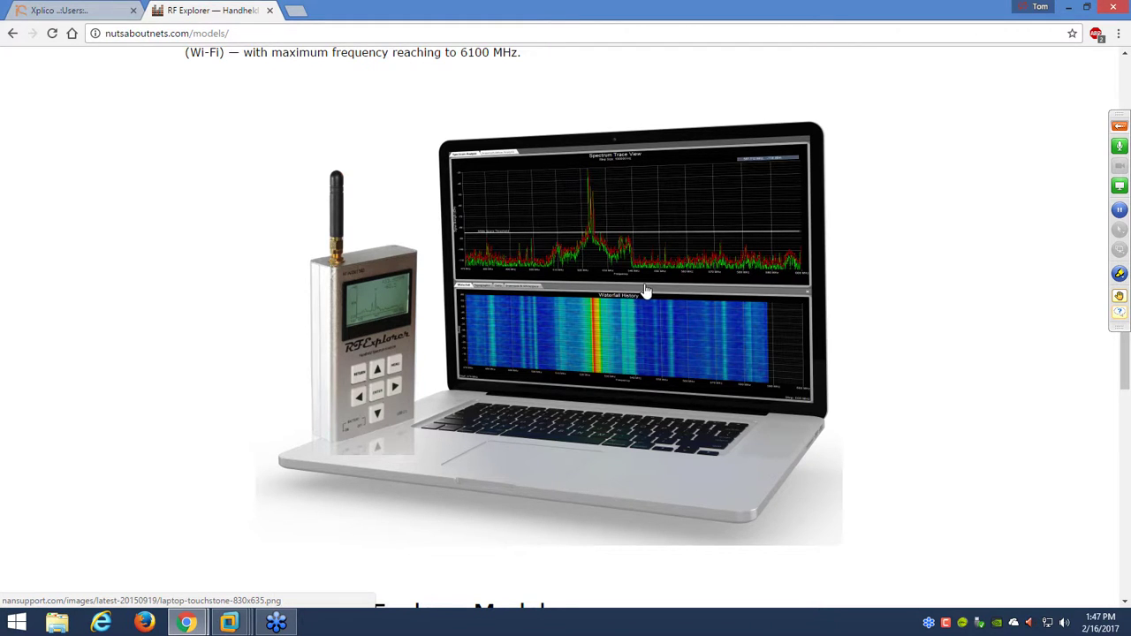
{"action": "scroll", "coordinate": [648, 290], "scroll_direction": "down", "scroll_amount": 4}
{"action": "scroll", "coordinate": [502, 268], "scroll_direction": "down", "scroll_amount": 3}
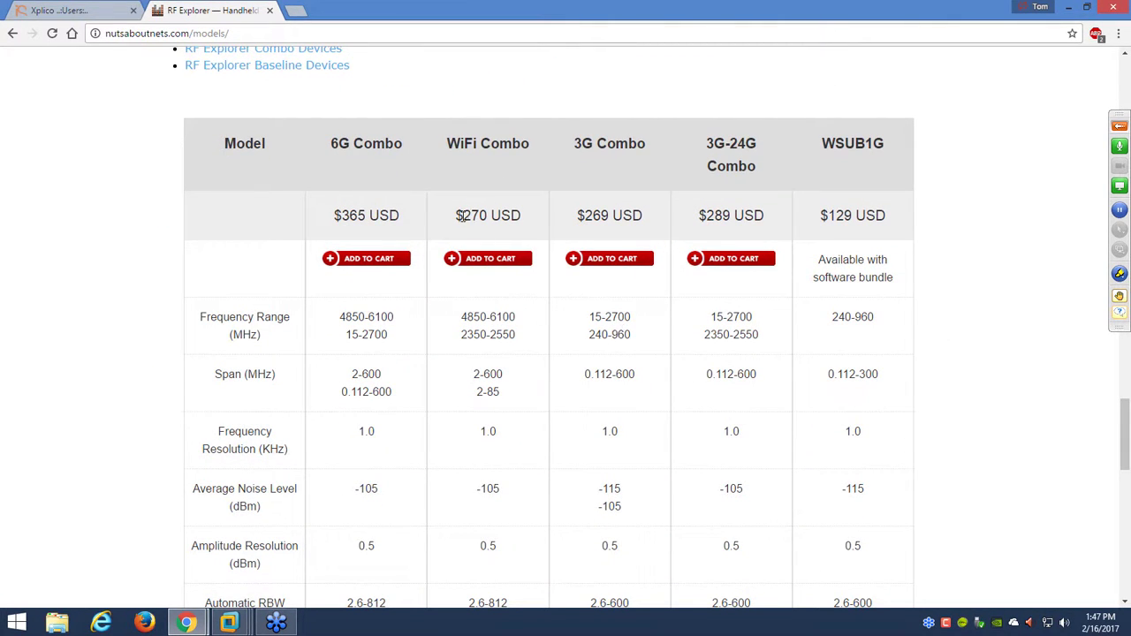
{"action": "left_click_drag", "start_coordinate": [457, 217], "coordinate": [500, 217]}
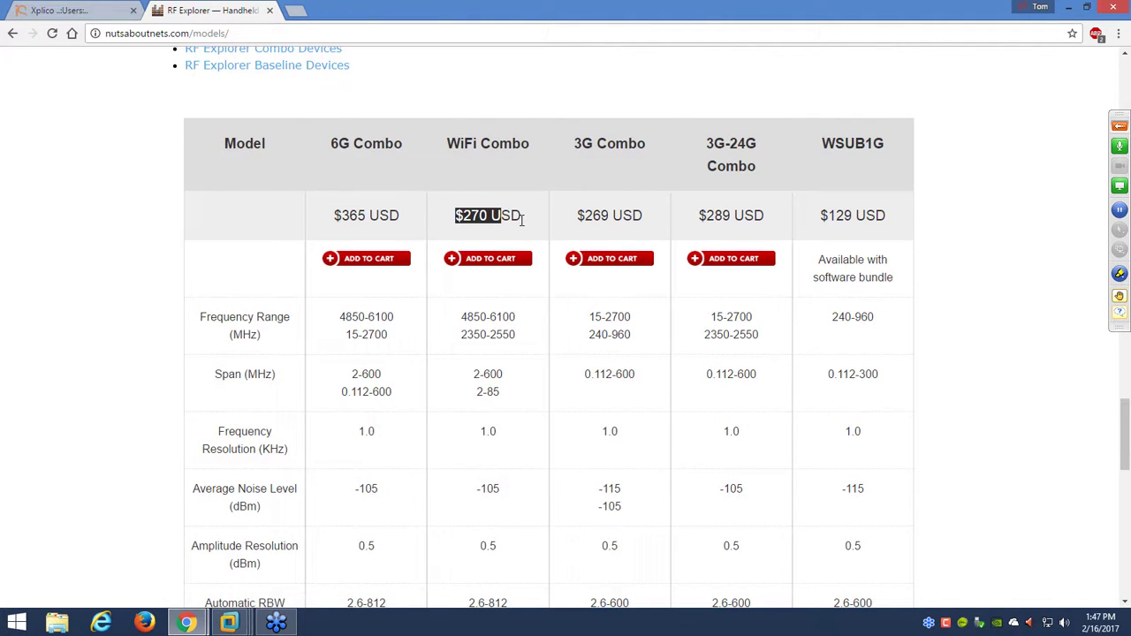
{"action": "left_click", "coordinate": [499, 215]}
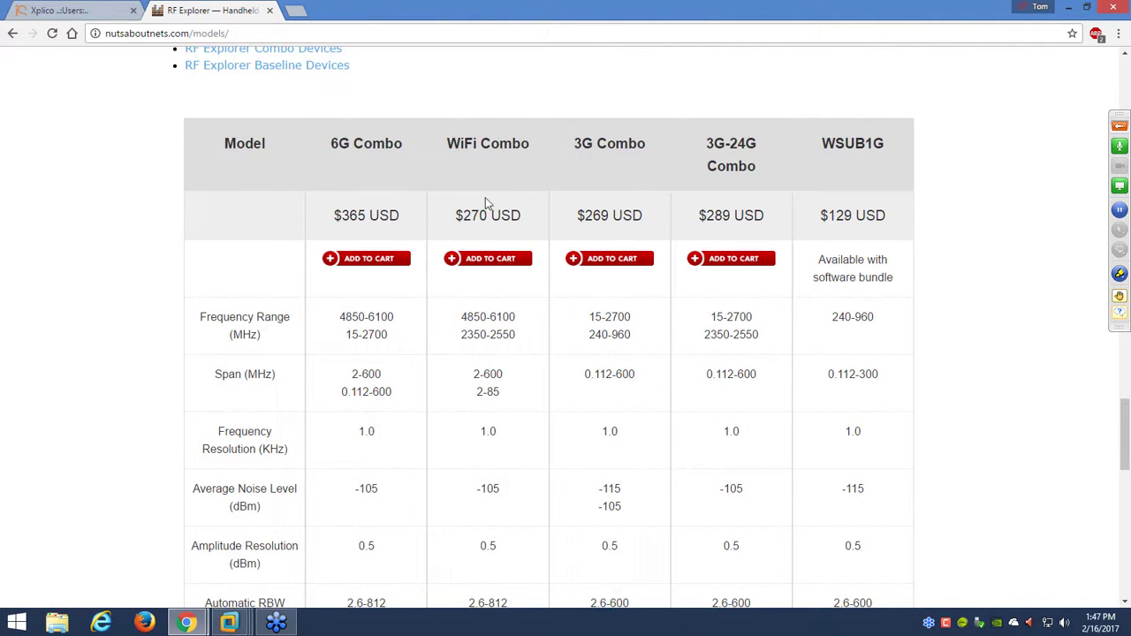
- Examine the WiFi Combo's specifications in the comparison table, highlighting its frequency resolution and average noise level
{"action": "scroll", "coordinate": [520, 338], "scroll_direction": "down", "scroll_amount": 1}
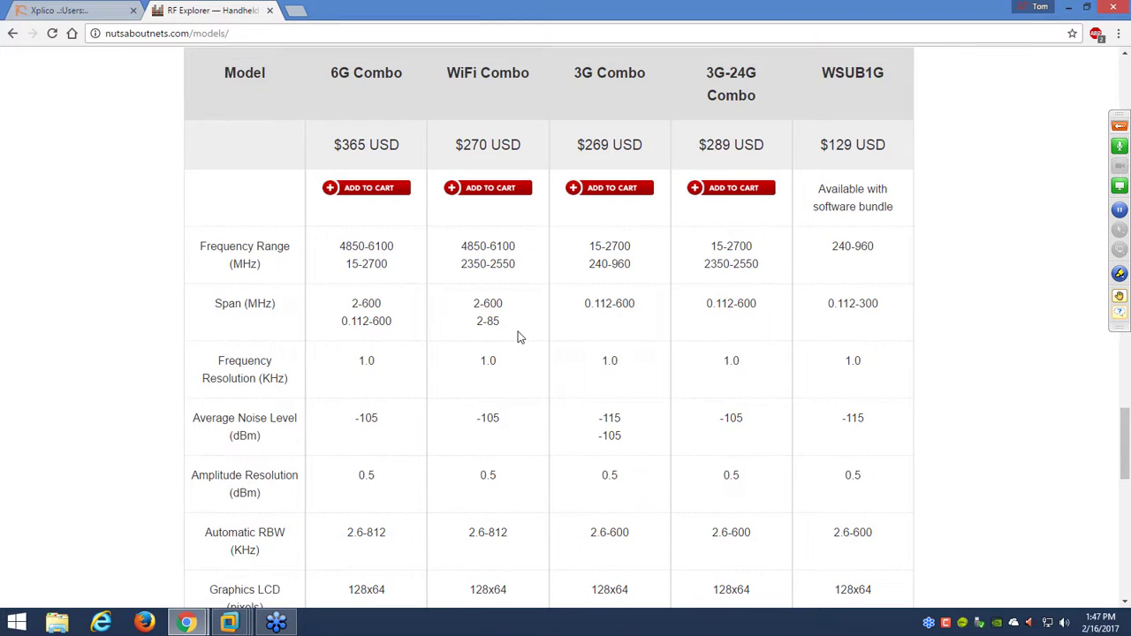
{"action": "scroll", "coordinate": [519, 338], "scroll_direction": "down", "scroll_amount": 1}
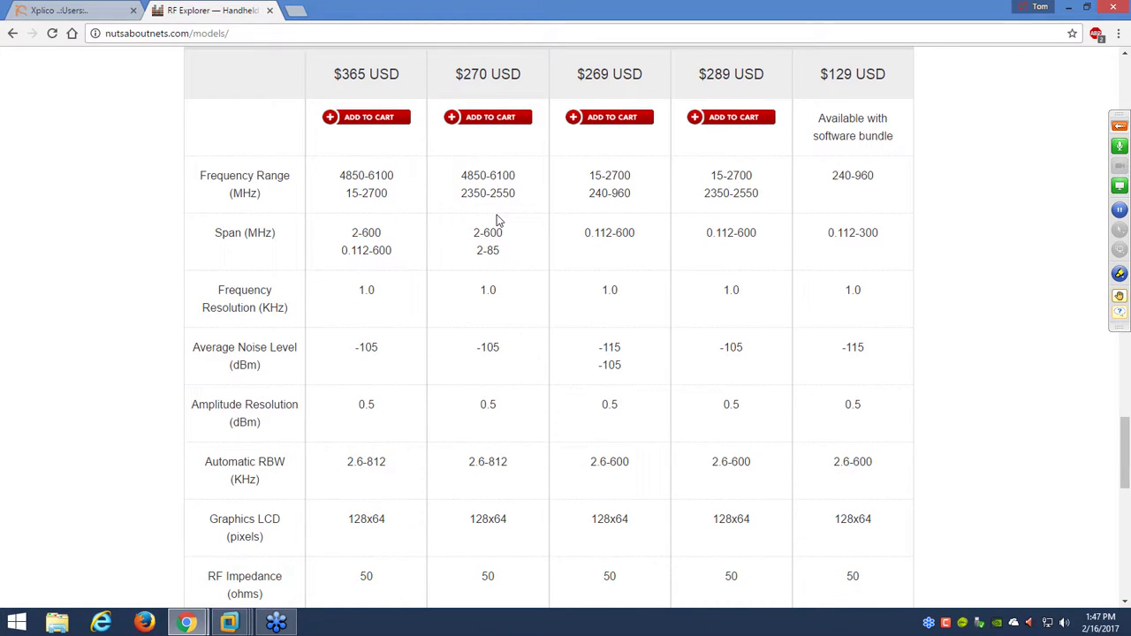
{"action": "left_click_drag", "start_coordinate": [474, 291], "coordinate": [508, 291]}
{"action": "left_click_drag", "start_coordinate": [480, 347], "coordinate": [519, 347]}
{"action": "left_click", "coordinate": [530, 411]}
{"action": "scroll", "coordinate": [530, 408], "scroll_direction": "down", "scroll_amount": 2}
{"action": "scroll", "coordinate": [530, 405], "scroll_direction": "down", "scroll_amount": 3}
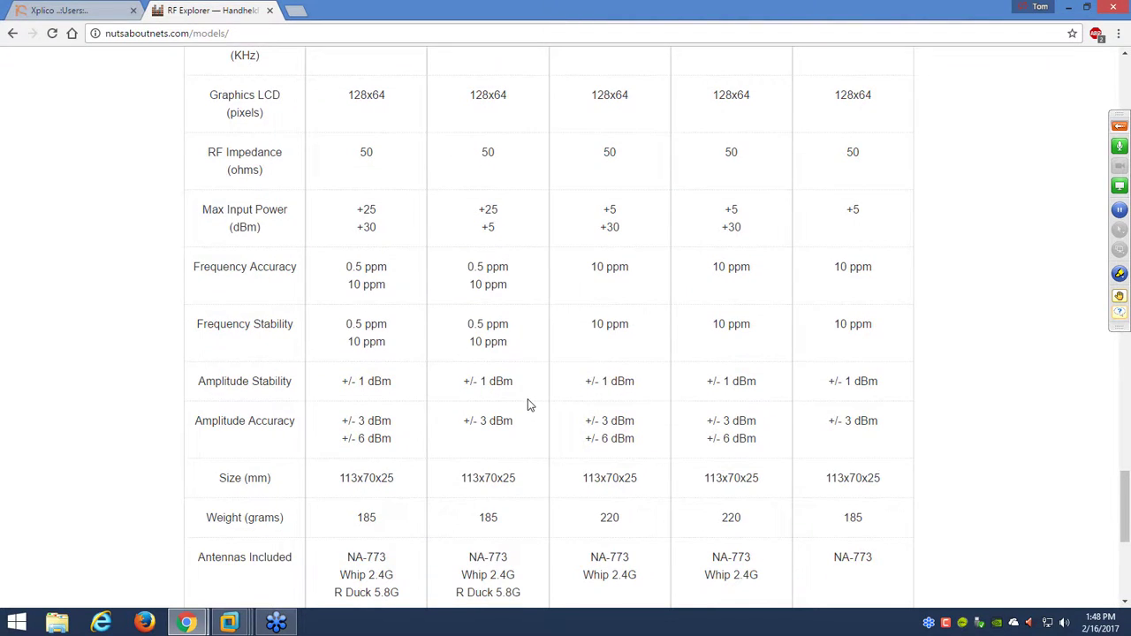
- Check the end of the page, return to the comparison table's price row and highlight the 6G Combo's price
{"action": "scroll", "coordinate": [527, 400], "scroll_direction": "down", "scroll_amount": 5}
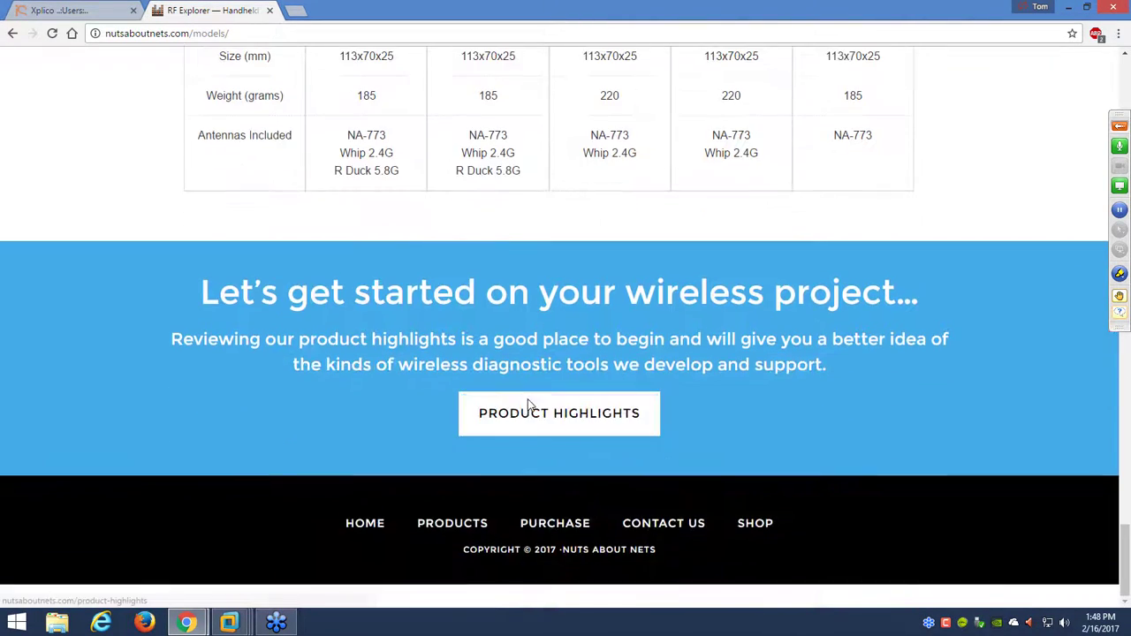
{"action": "scroll", "coordinate": [527, 404], "scroll_direction": "up", "scroll_amount": 12}
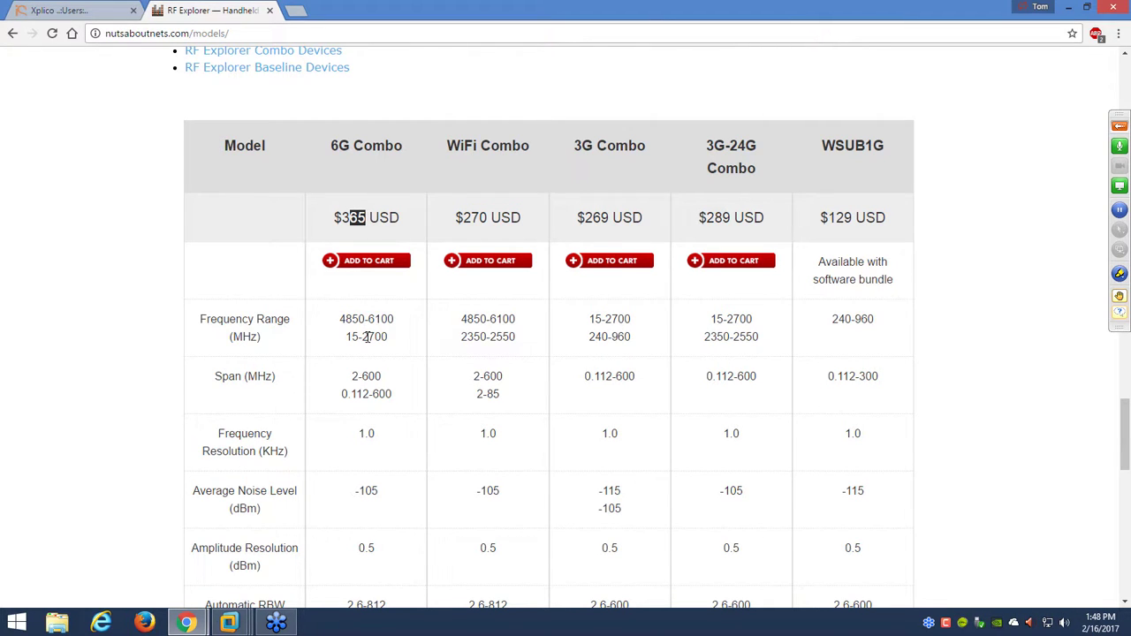
{"action": "left_click_drag", "start_coordinate": [333, 218], "coordinate": [408, 217]}
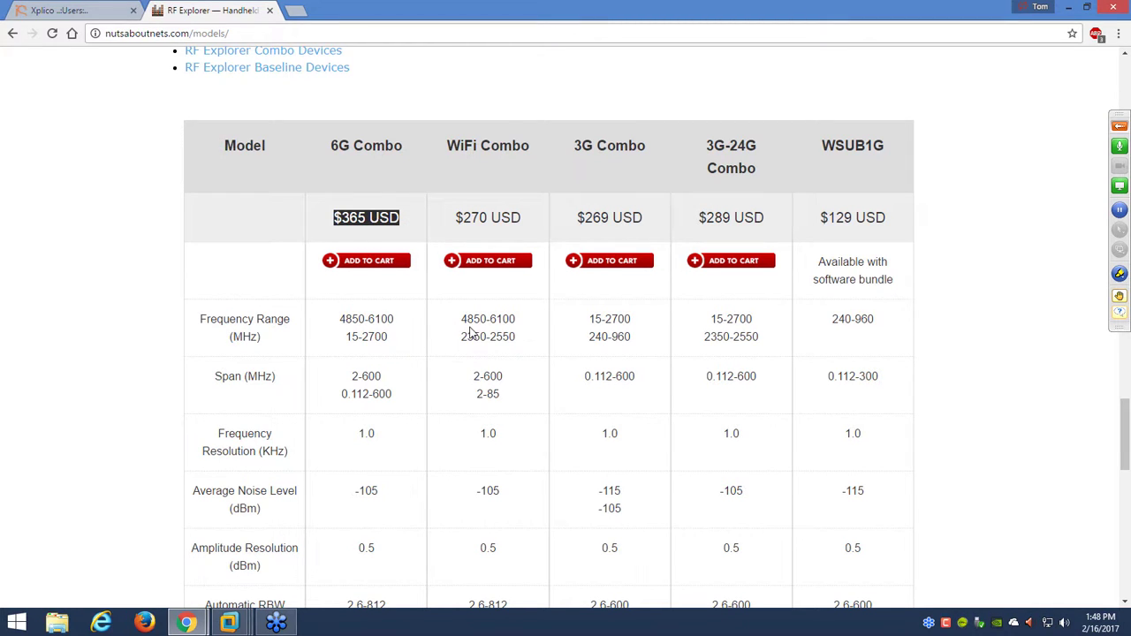
- Open the site's list of all products and go to the WiFi Surveyor Software page from it
{"action": "scroll", "coordinate": [486, 356], "scroll_direction": "up", "scroll_amount": 7}
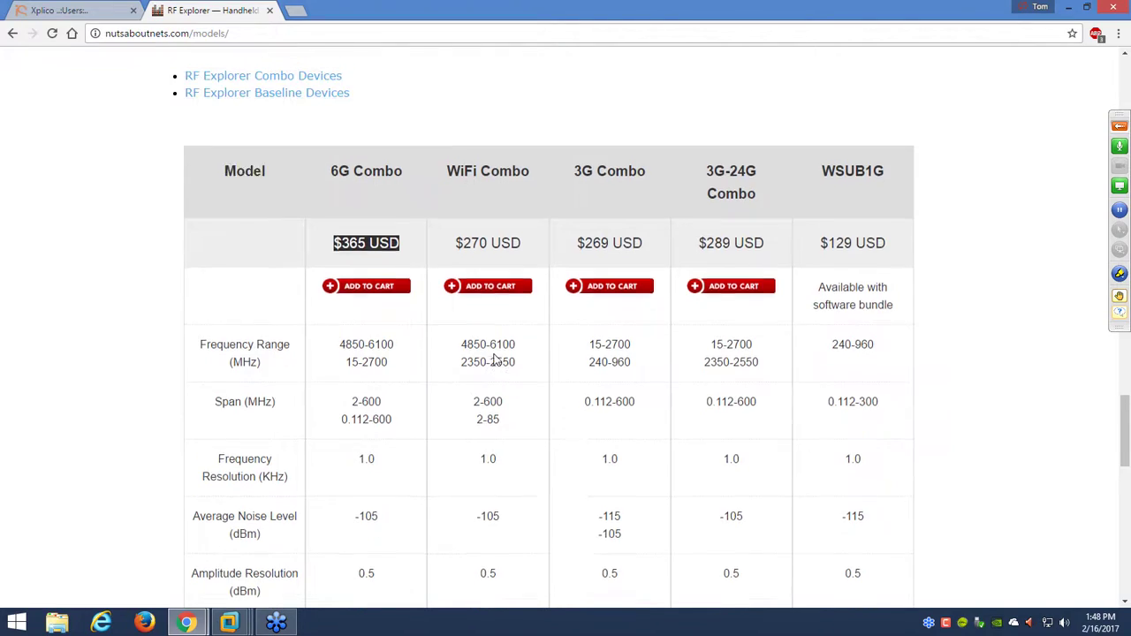
{"action": "scroll", "coordinate": [486, 356], "scroll_direction": "up", "scroll_amount": 15}
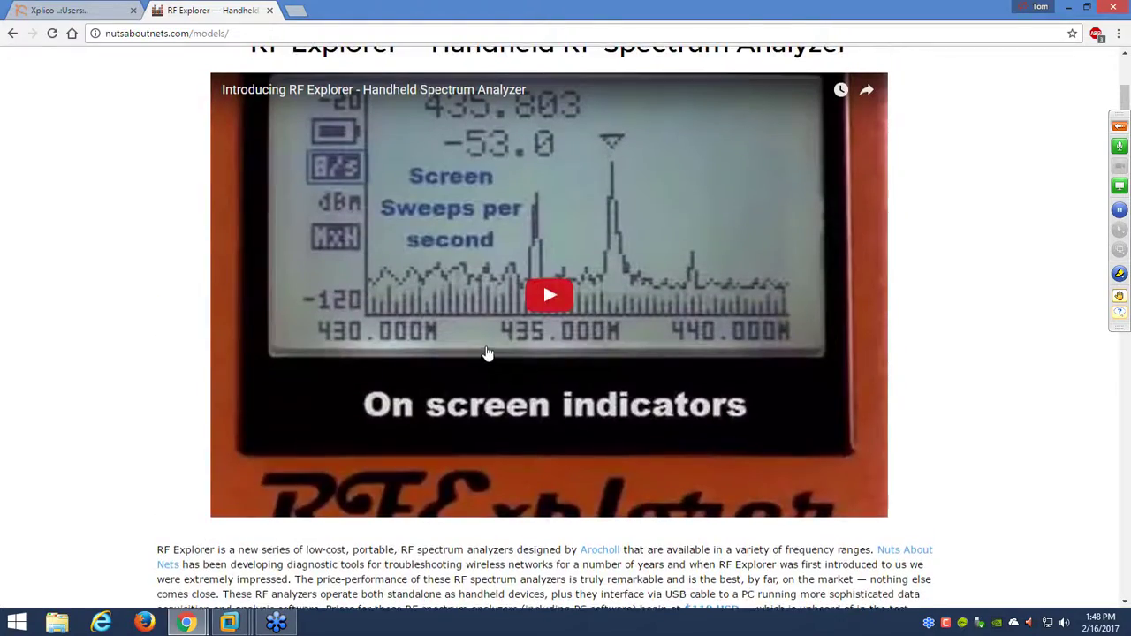
{"action": "scroll", "coordinate": [487, 356], "scroll_direction": "up", "scroll_amount": 3}
{"action": "mouse_move", "coordinate": [557, 100]}
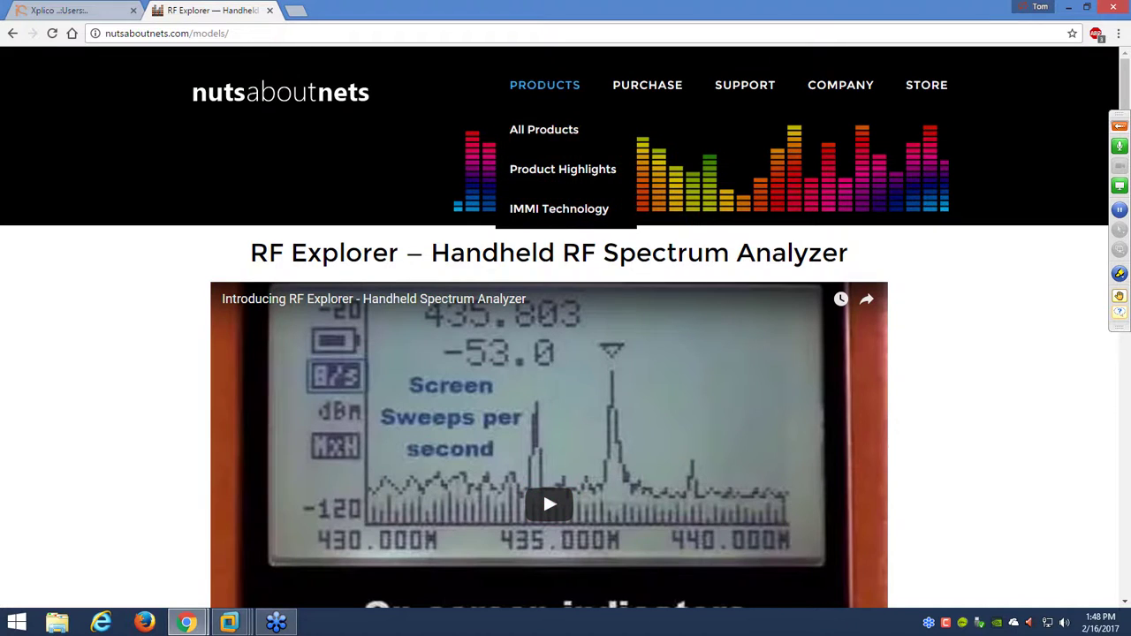
{"action": "left_click", "coordinate": [539, 120]}
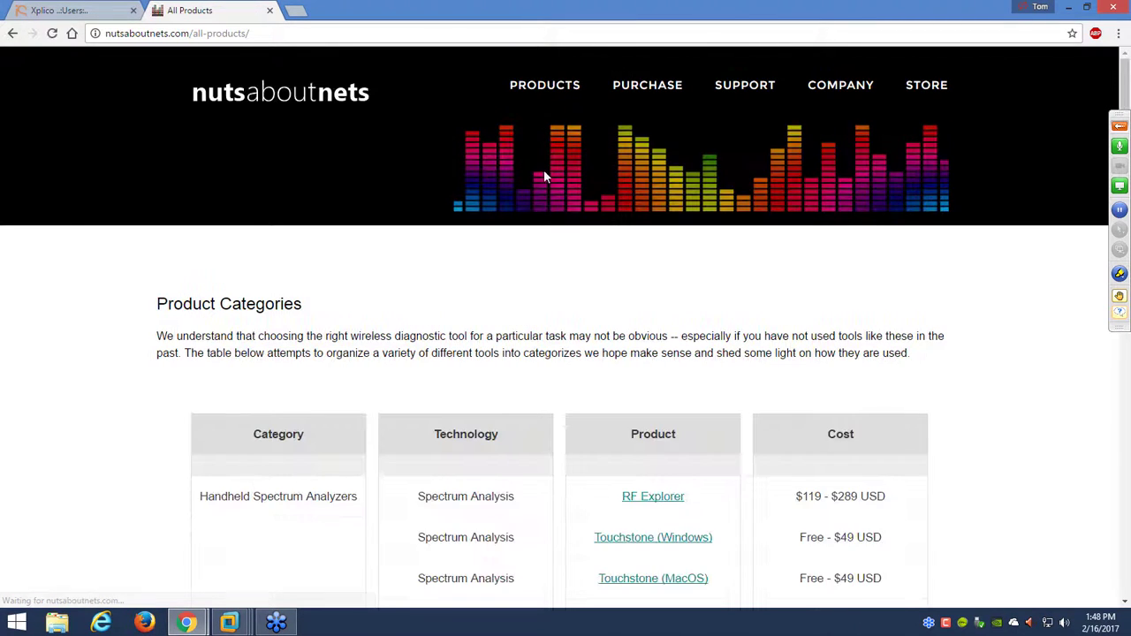
{"action": "scroll", "coordinate": [569, 354], "scroll_direction": "down", "scroll_amount": 3}
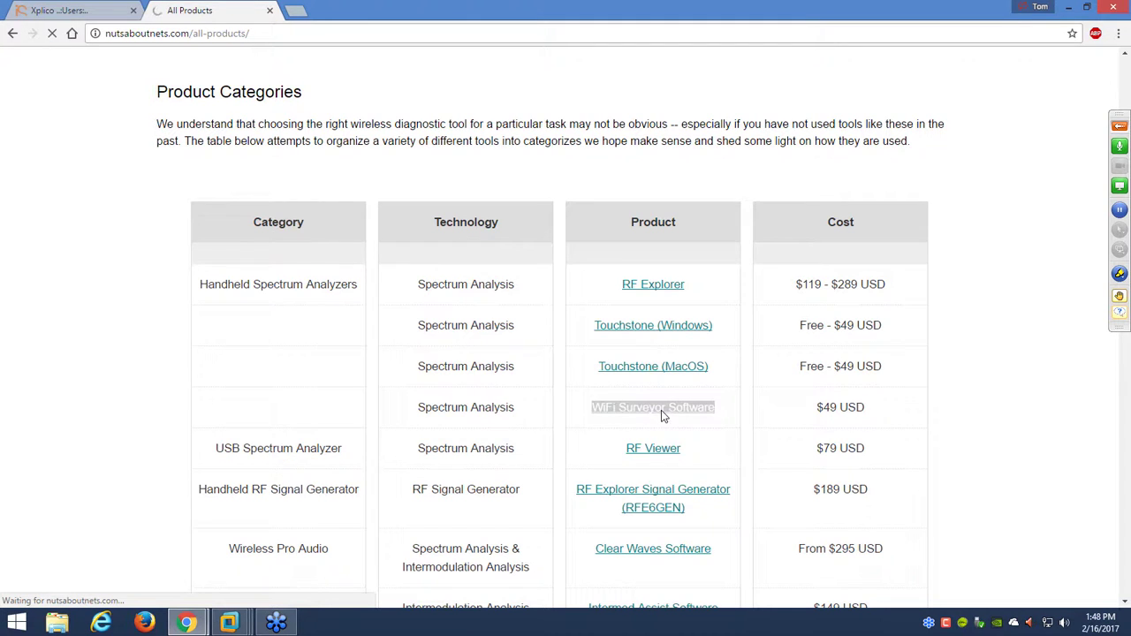
- Examine the WiFi Surveyor introduction, its feature table, the RF Explorer connection notes and the list of uses
{"action": "scroll", "coordinate": [499, 371], "scroll_direction": "down", "scroll_amount": 5}
{"action": "scroll", "coordinate": [498, 369], "scroll_direction": "down", "scroll_amount": 3}
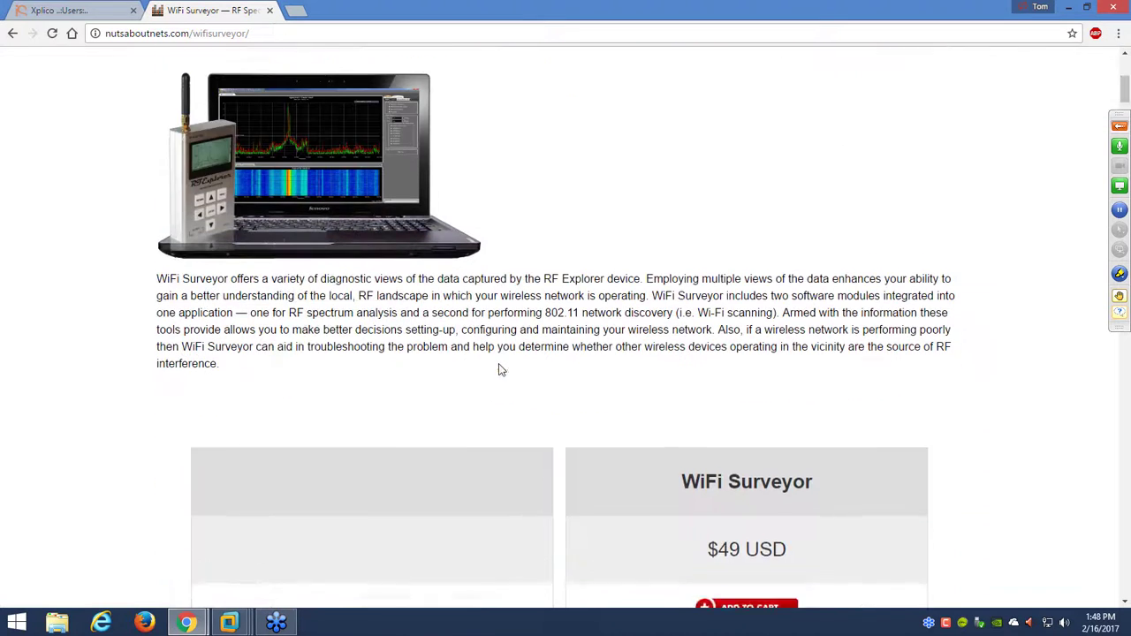
{"action": "scroll", "coordinate": [498, 368], "scroll_direction": "up", "scroll_amount": 3}
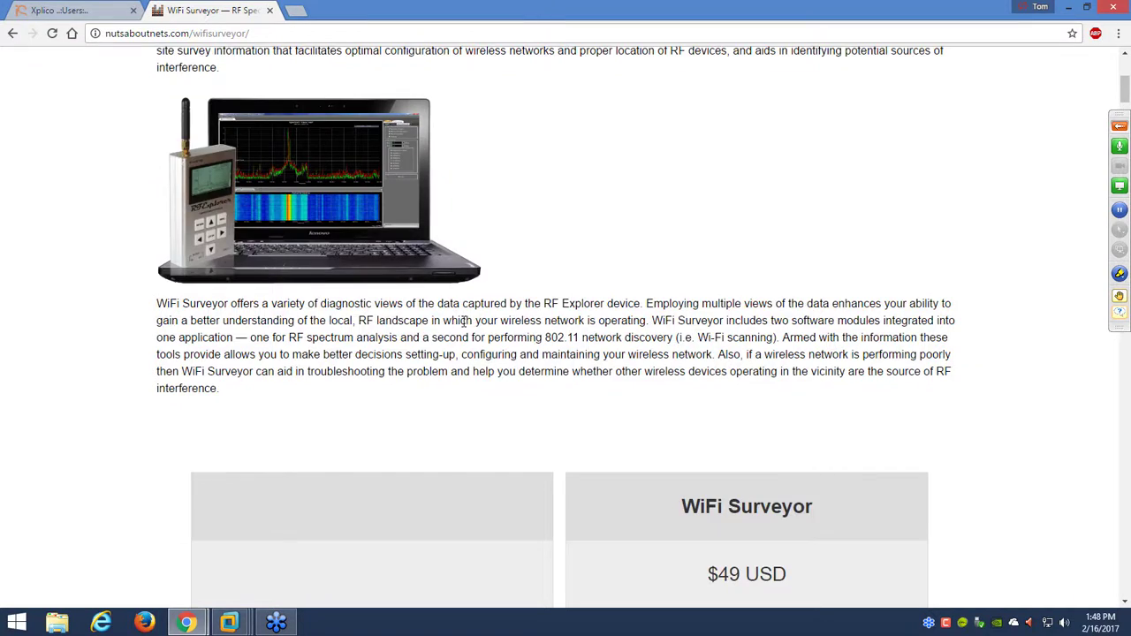
{"action": "scroll", "coordinate": [463, 321], "scroll_direction": "down", "scroll_amount": 15}
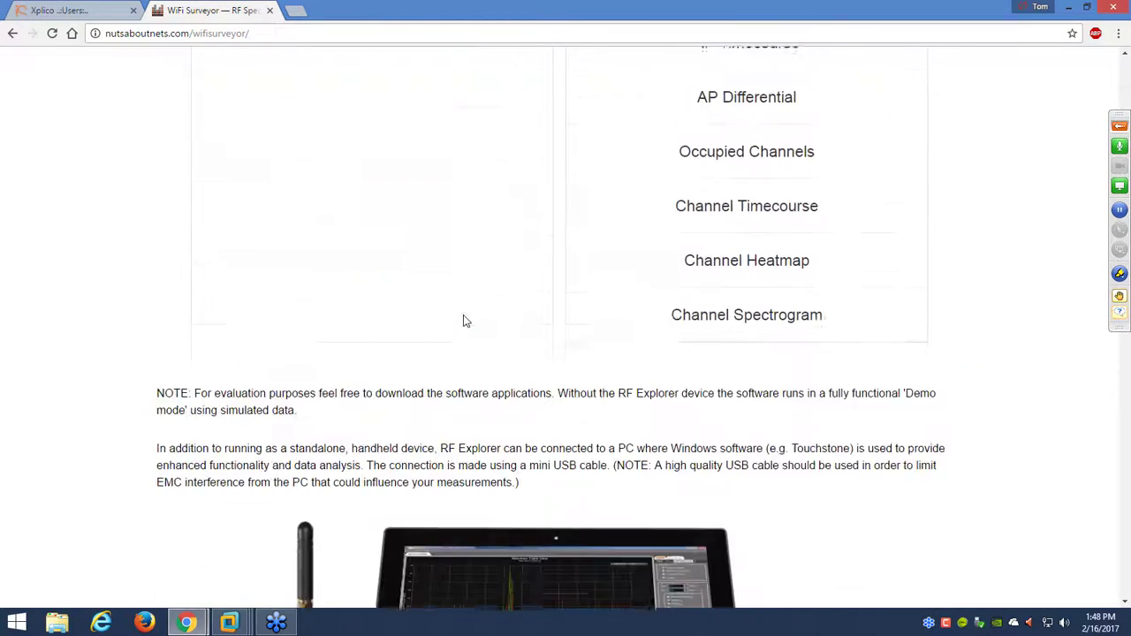
{"action": "scroll", "coordinate": [466, 322], "scroll_direction": "down", "scroll_amount": 8}
{"action": "scroll", "coordinate": [465, 322], "scroll_direction": "up", "scroll_amount": 4}
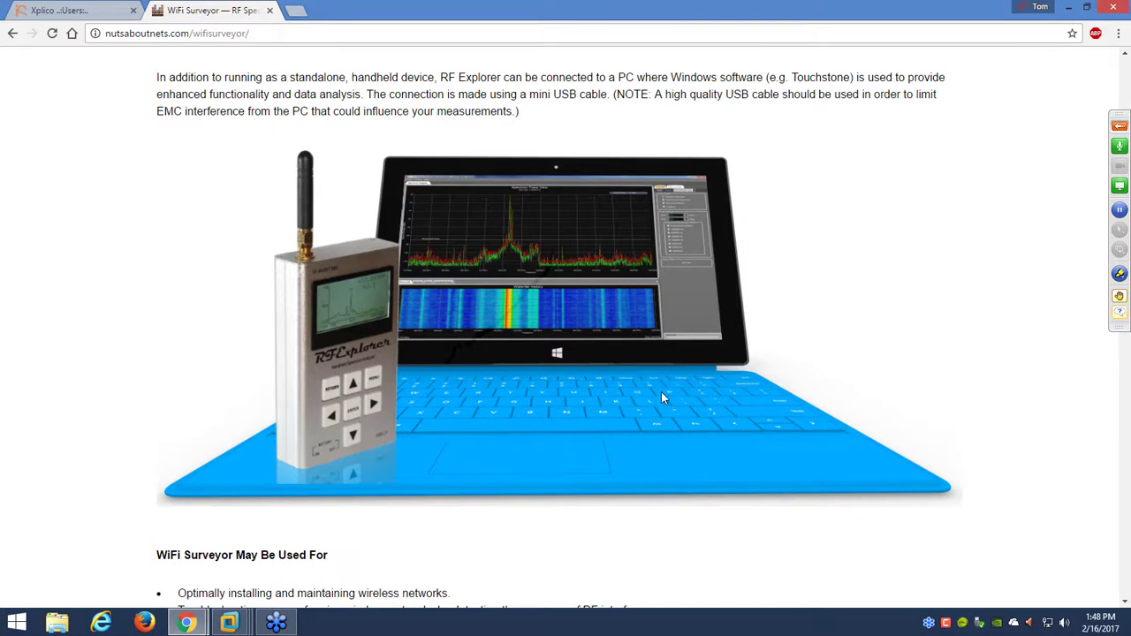
{"action": "scroll", "coordinate": [694, 462], "scroll_direction": "down", "scroll_amount": 6}
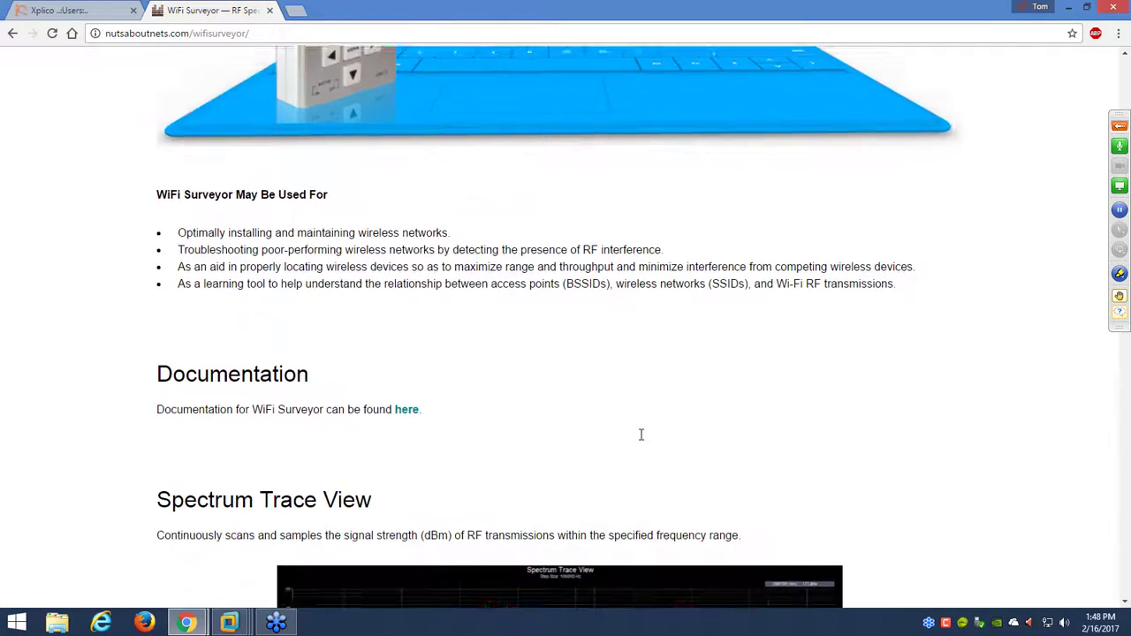
- Examine WiFi Surveyor's spectrum charts, from the Spectrum Trace View and Waterfall History to the Topographic Map, Delta Trace and Threshold Trace
{"action": "scroll", "coordinate": [633, 429], "scroll_direction": "down", "scroll_amount": 2}
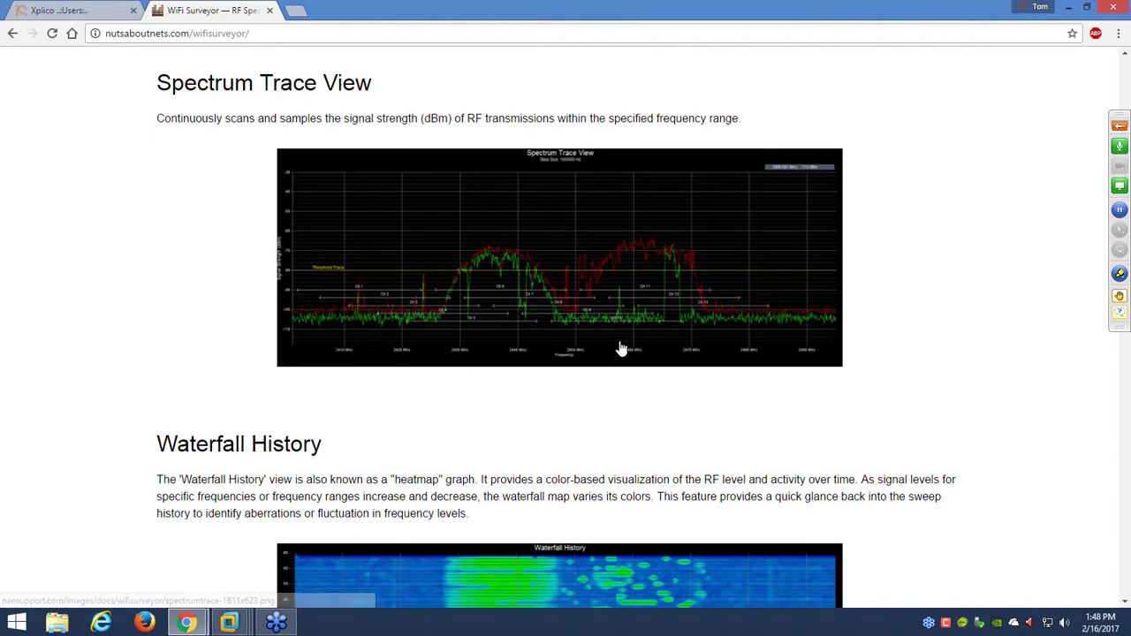
{"action": "scroll", "coordinate": [594, 342], "scroll_direction": "down", "scroll_amount": 5}
{"action": "scroll", "coordinate": [594, 343], "scroll_direction": "down", "scroll_amount": 2}
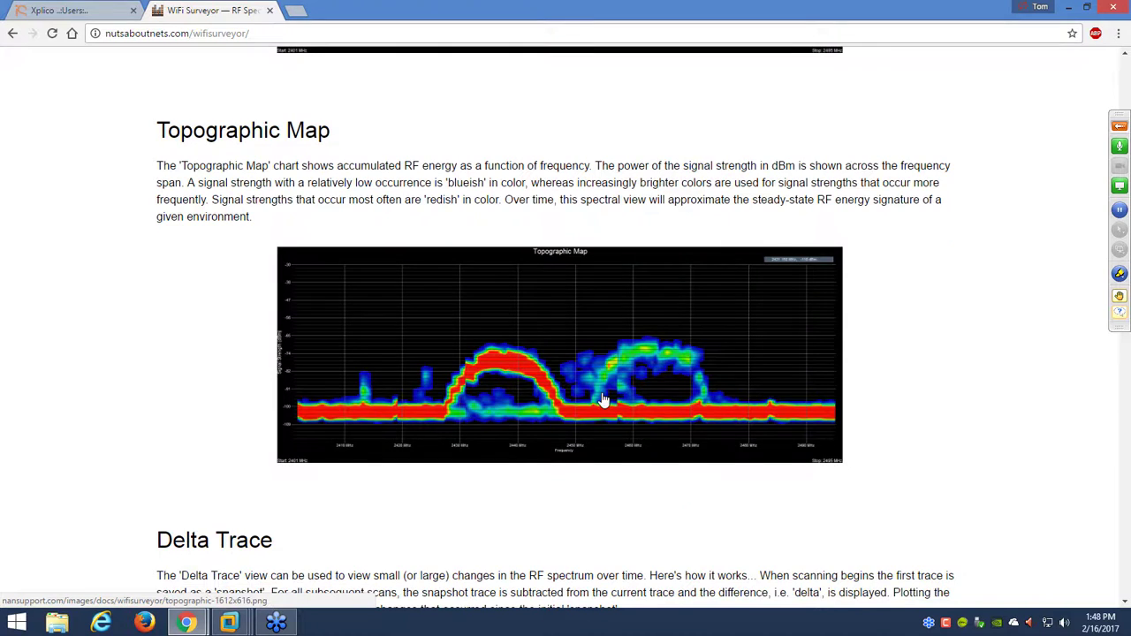
{"action": "scroll", "coordinate": [606, 398], "scroll_direction": "down", "scroll_amount": 4}
{"action": "scroll", "coordinate": [541, 386], "scroll_direction": "down", "scroll_amount": 4}
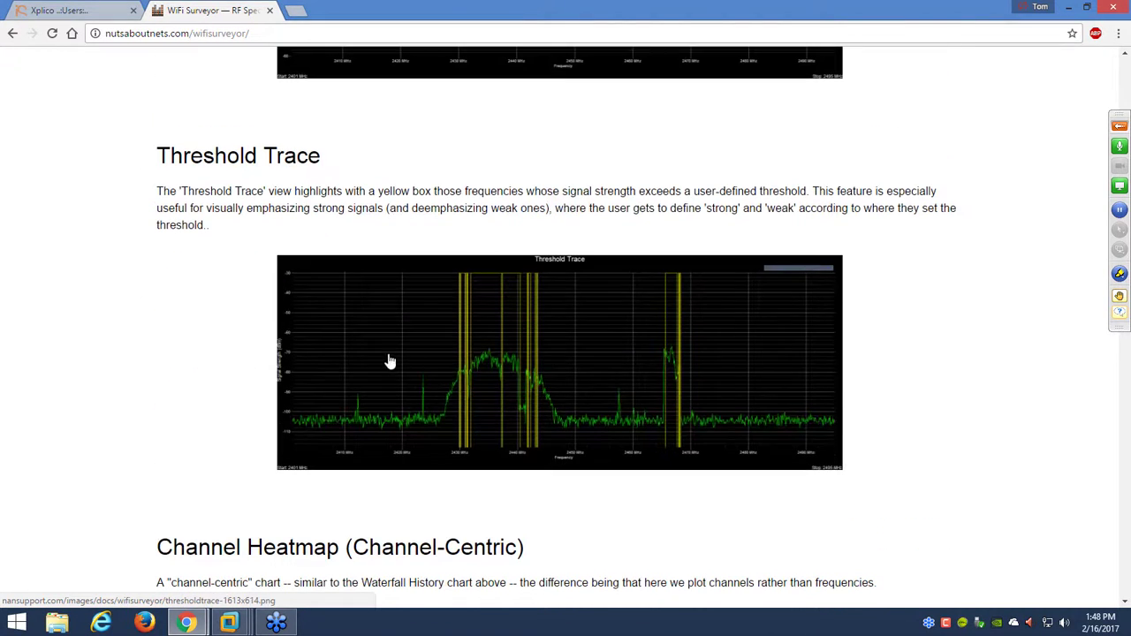
- Examine the channel-centric charts: Channel Heatmap, Channel Spectrogram, Channel Density and Channel Timecourse
{"action": "scroll", "coordinate": [655, 401], "scroll_direction": "down", "scroll_amount": 5}
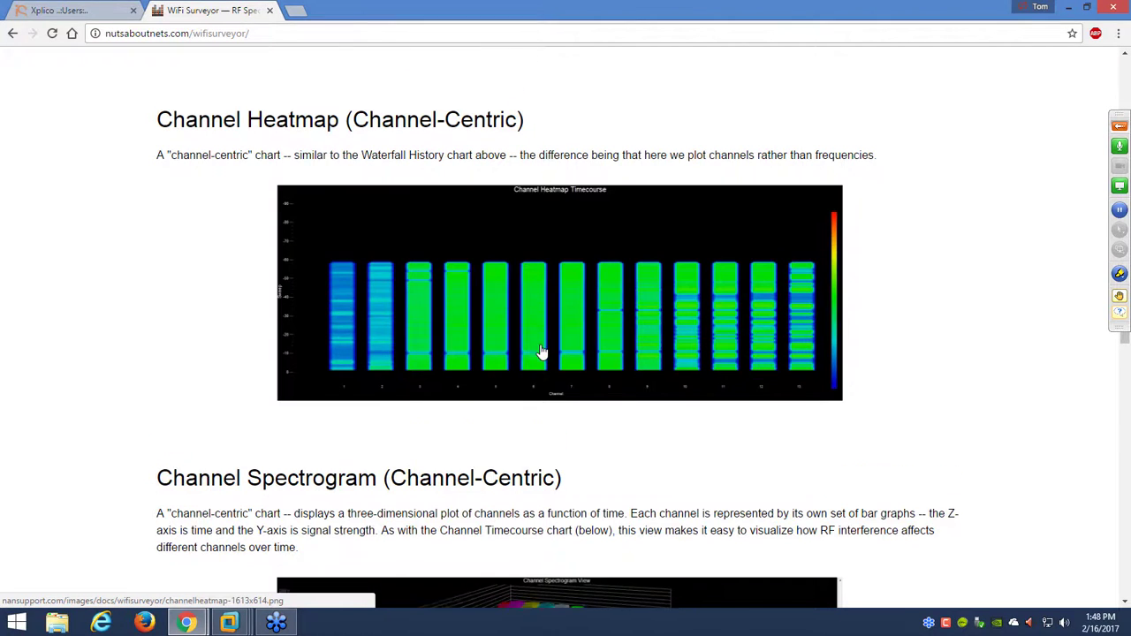
{"action": "scroll", "coordinate": [541, 351], "scroll_direction": "down", "scroll_amount": 4}
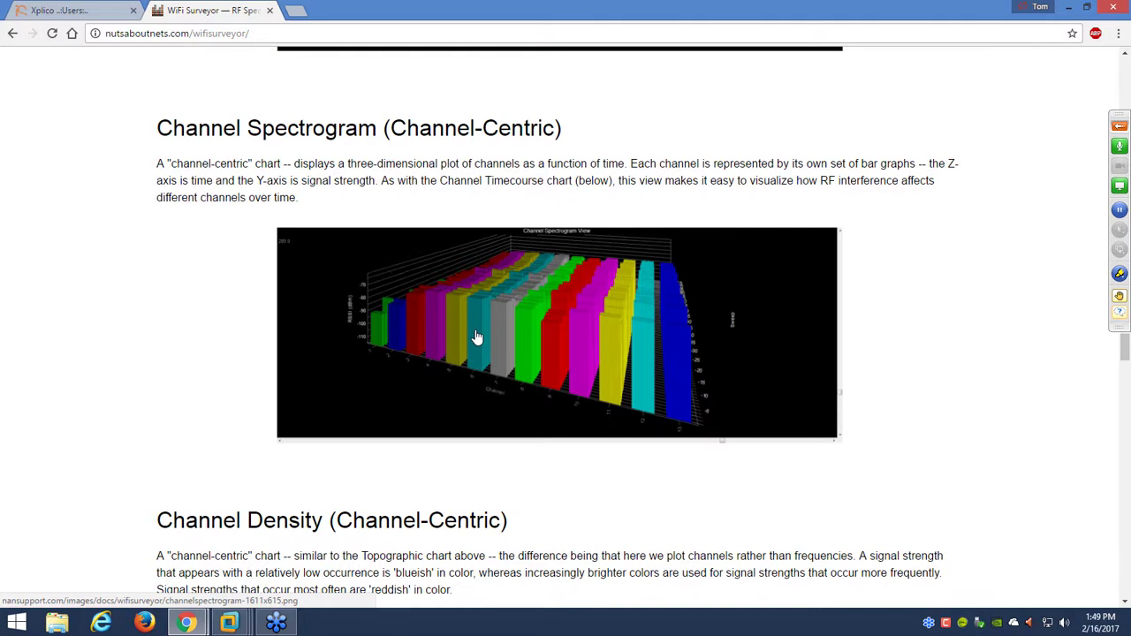
{"action": "scroll", "coordinate": [484, 335], "scroll_direction": "down", "scroll_amount": 2}
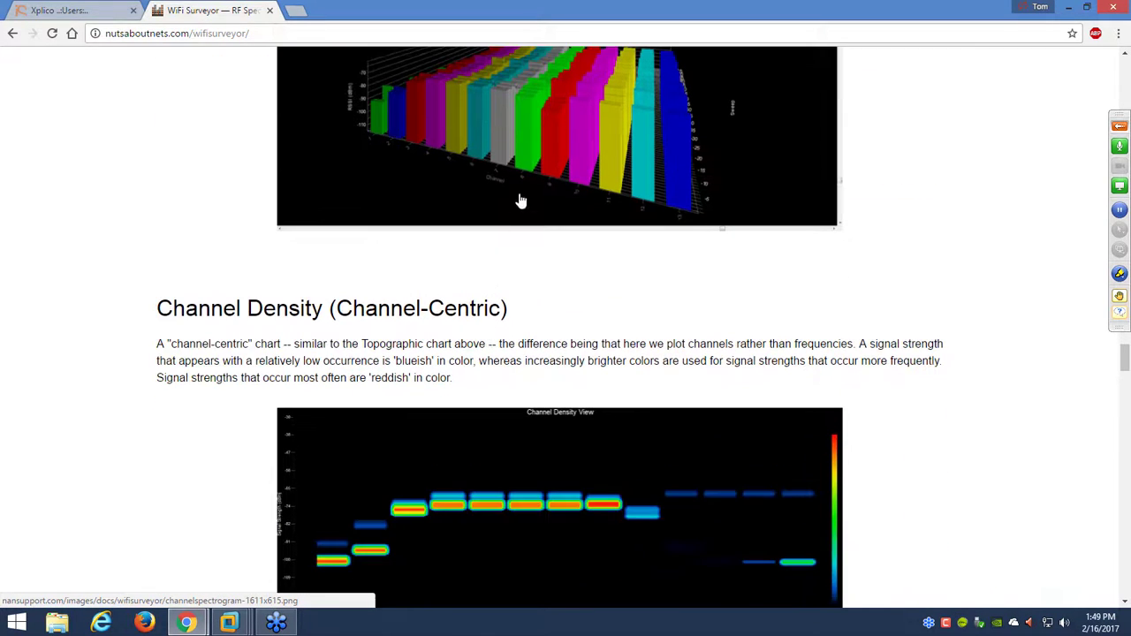
{"action": "scroll", "coordinate": [505, 296], "scroll_direction": "down", "scroll_amount": 2}
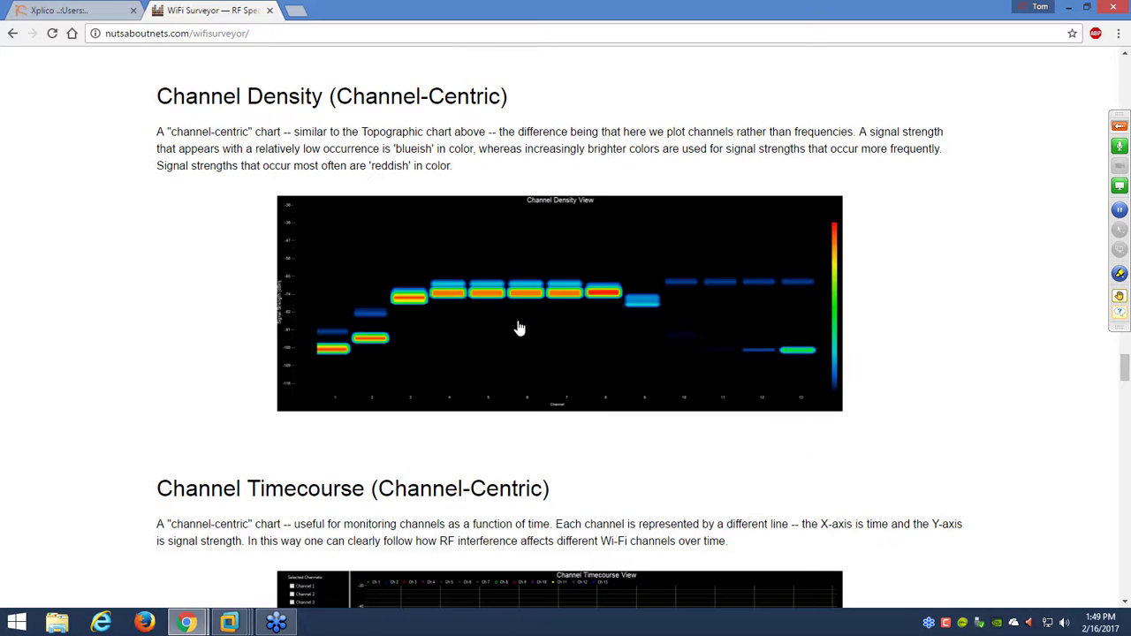
{"action": "scroll", "coordinate": [519, 327], "scroll_direction": "down", "scroll_amount": 3}
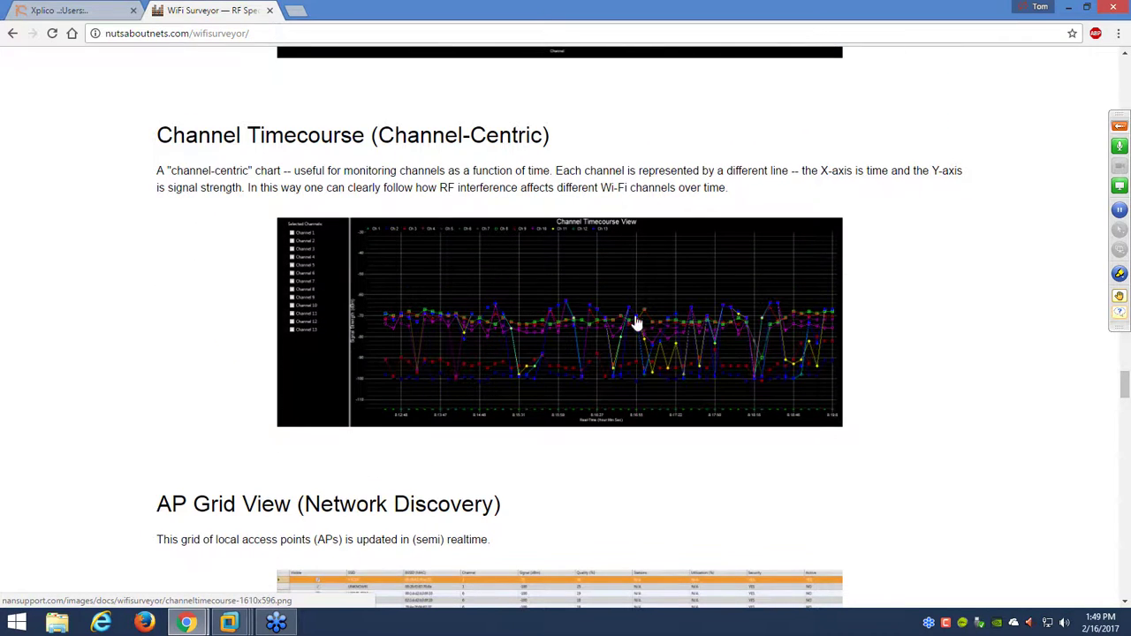
- Examine the Network Discovery views, from the AP Grid View and AP Site Survey through Occupied Channels to the Channel Spectrogram
{"action": "scroll", "coordinate": [578, 354], "scroll_direction": "down", "scroll_amount": 2}
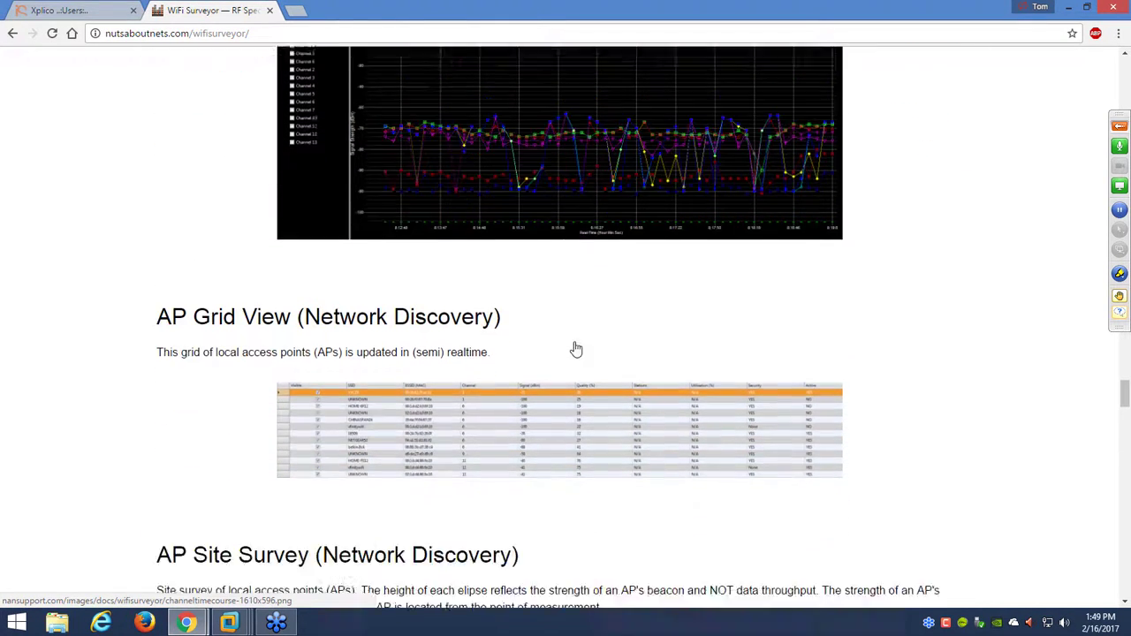
{"action": "scroll", "coordinate": [576, 350], "scroll_direction": "down", "scroll_amount": 1}
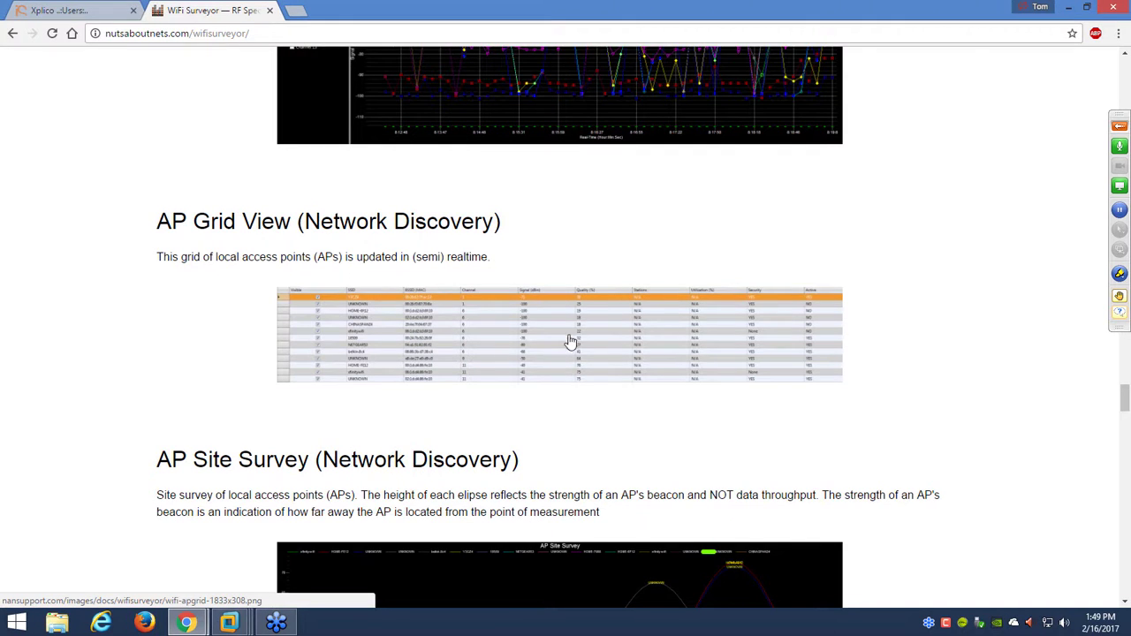
{"action": "scroll", "coordinate": [588, 397], "scroll_direction": "down", "scroll_amount": 3}
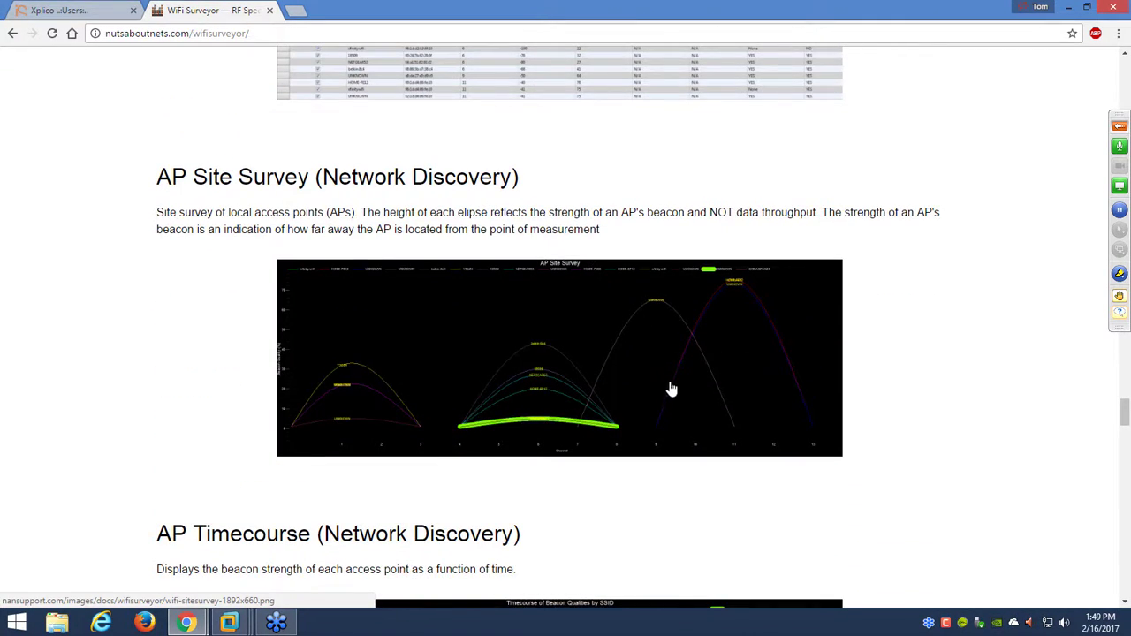
{"action": "scroll", "coordinate": [670, 385], "scroll_direction": "down", "scroll_amount": 3}
{"action": "scroll", "coordinate": [671, 382], "scroll_direction": "down", "scroll_amount": 2}
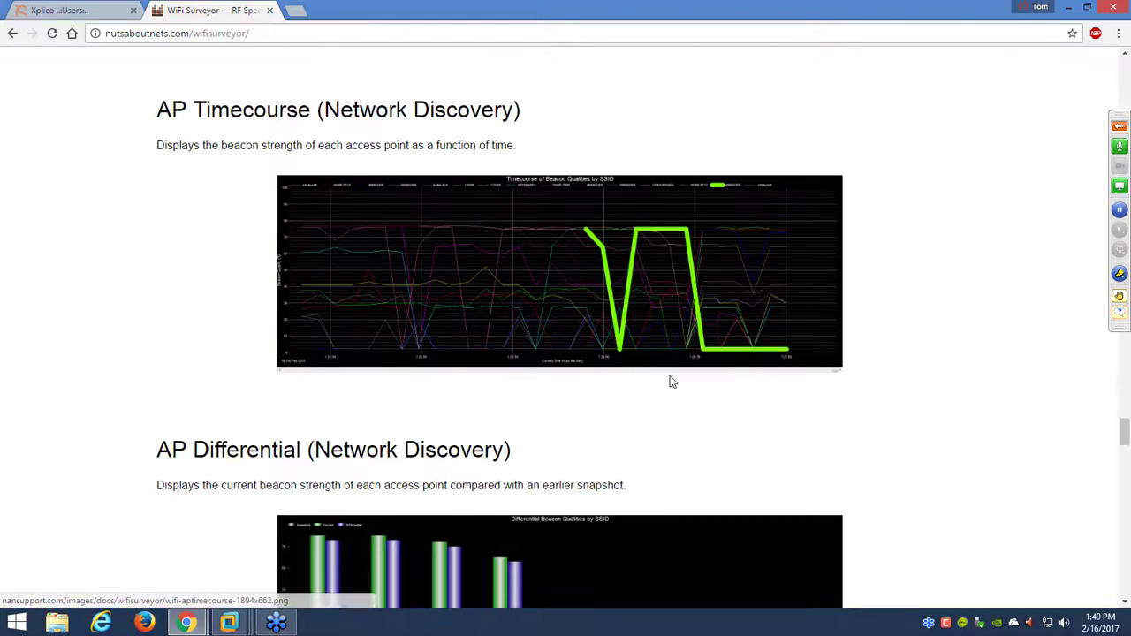
{"action": "scroll", "coordinate": [600, 318], "scroll_direction": "down", "scroll_amount": 5}
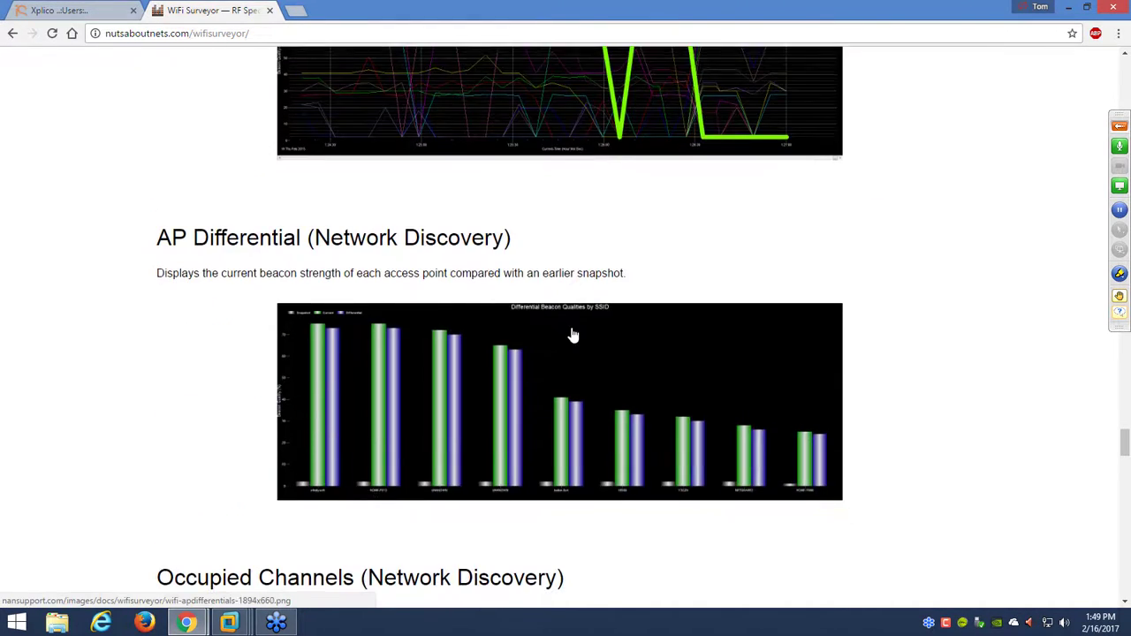
{"action": "scroll", "coordinate": [573, 327], "scroll_direction": "down", "scroll_amount": 1}
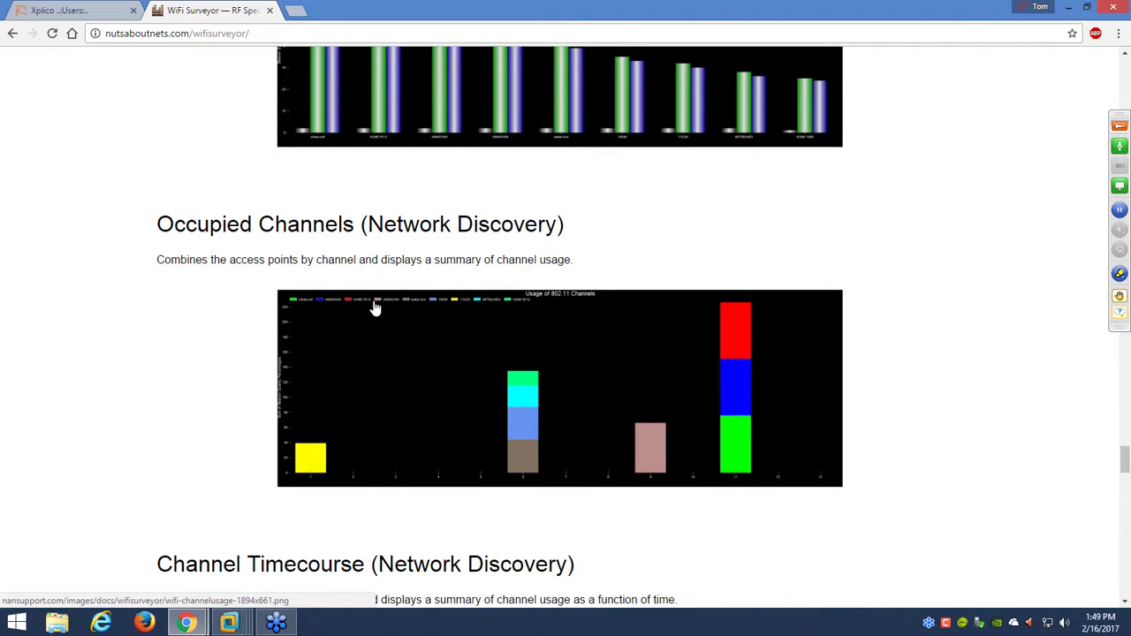
{"action": "scroll", "coordinate": [467, 356], "scroll_direction": "down", "scroll_amount": 6}
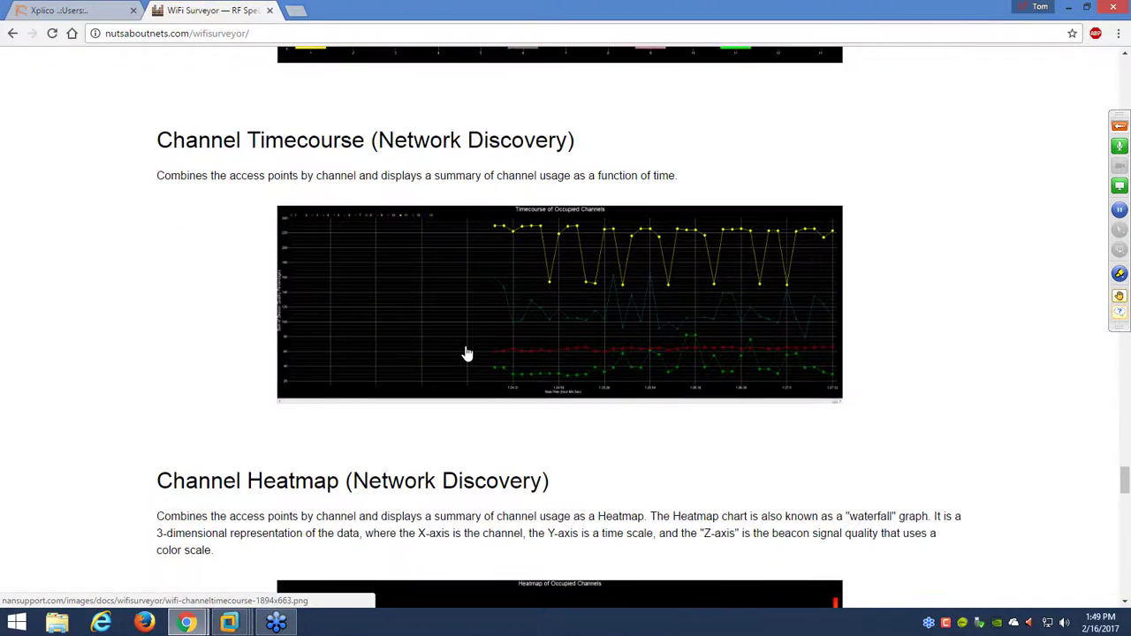
{"action": "scroll", "coordinate": [467, 353], "scroll_direction": "down", "scroll_amount": 5}
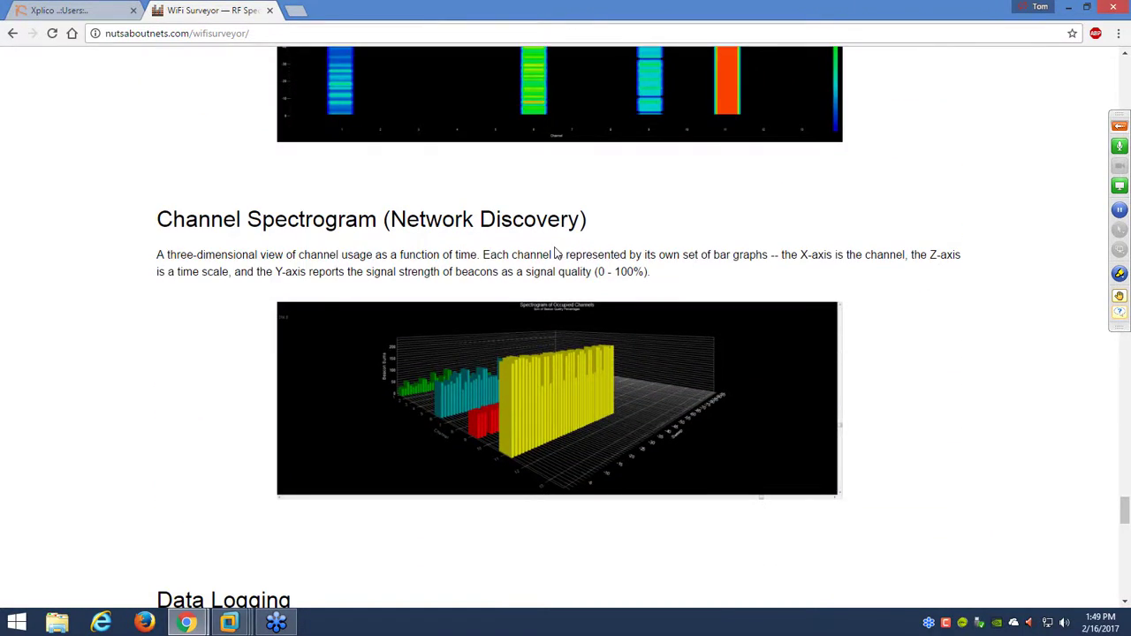
- Review the Data Logging section and its example of CSV data shown as a heatmap in Microsoft Excel
{"action": "scroll", "coordinate": [555, 253], "scroll_direction": "down", "scroll_amount": 11}
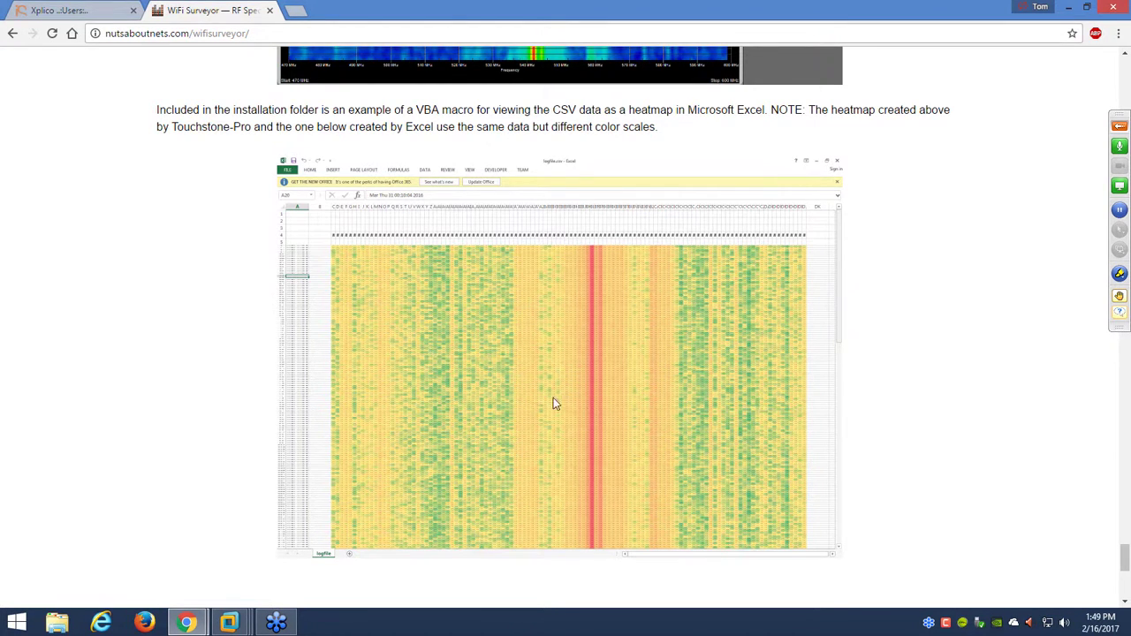
{"action": "scroll", "coordinate": [606, 409], "scroll_direction": "down", "scroll_amount": 3}
{"action": "scroll", "coordinate": [606, 409], "scroll_direction": "down", "scroll_amount": 2}
- Look back over the WiFi Surveyor charts and return to the price and download table near the start of the page
{"action": "scroll", "coordinate": [620, 386], "scroll_direction": "up", "scroll_amount": 15}
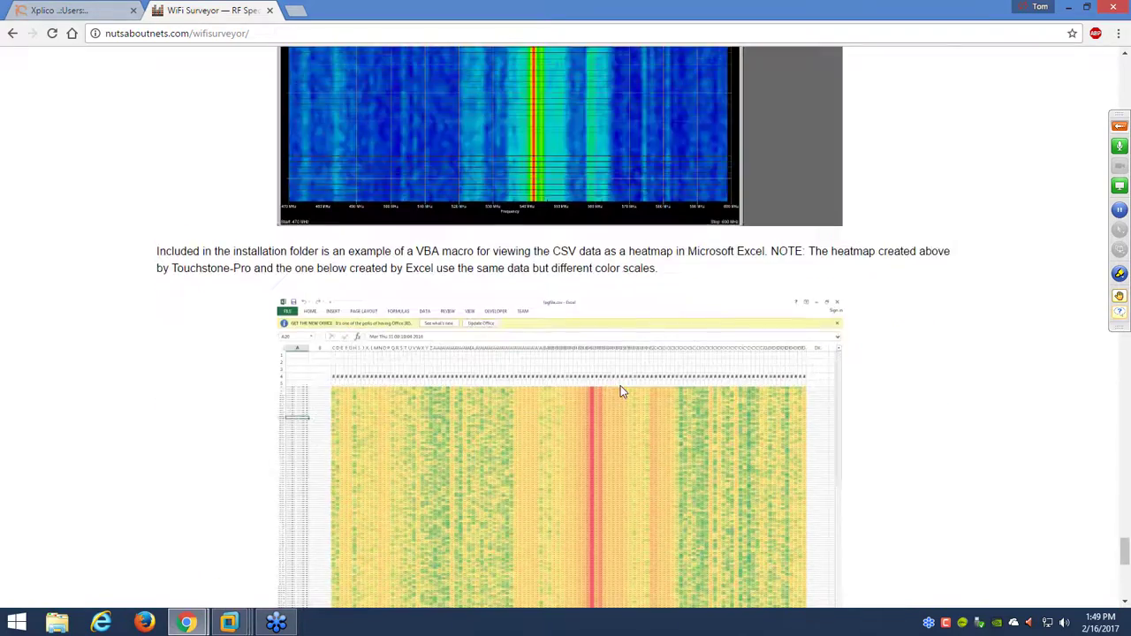
{"action": "scroll", "coordinate": [618, 385], "scroll_direction": "down", "scroll_amount": 20}
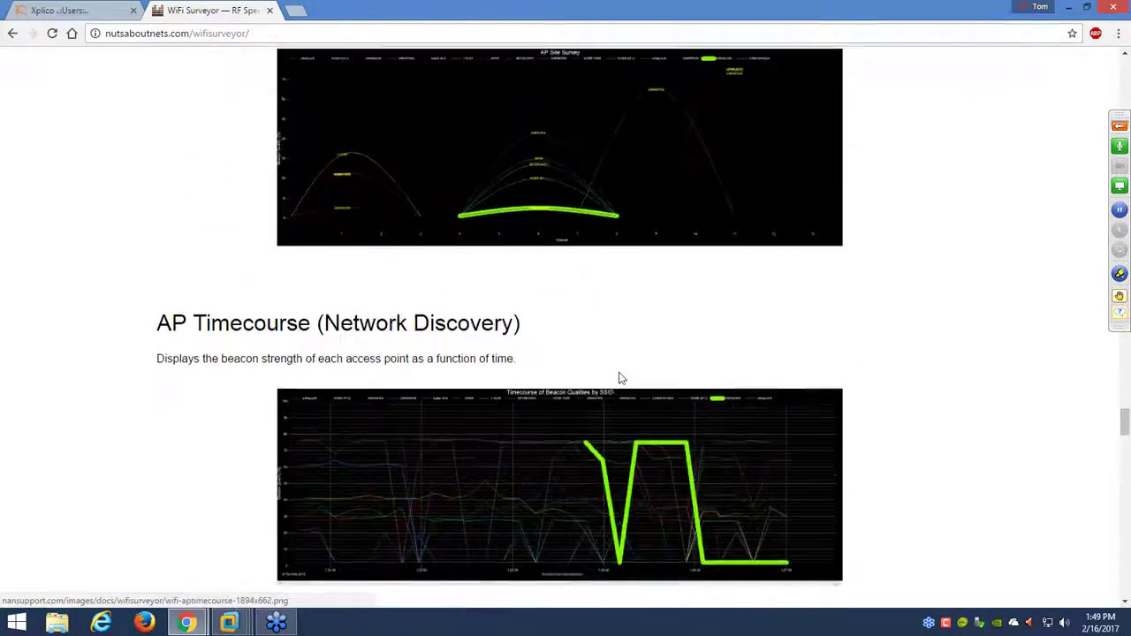
{"action": "scroll", "coordinate": [620, 353], "scroll_direction": "up", "scroll_amount": 10}
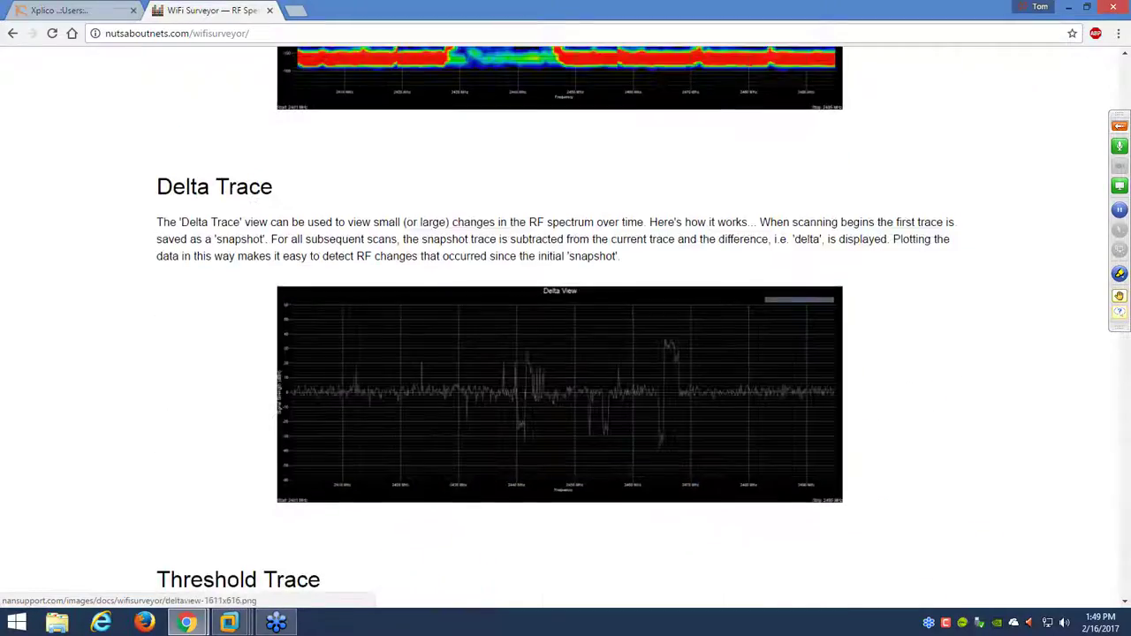
{"action": "scroll", "coordinate": [945, 410], "scroll_direction": "up", "scroll_amount": 8}
{"action": "scroll", "coordinate": [952, 397], "scroll_direction": "down", "scroll_amount": 15}
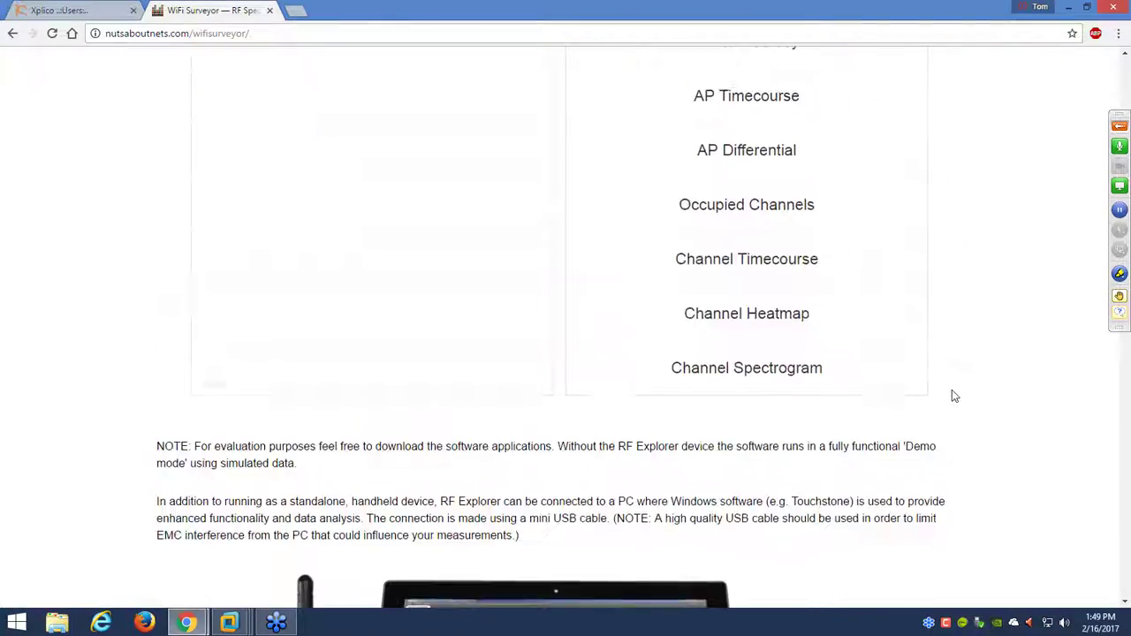
{"action": "scroll", "coordinate": [951, 389], "scroll_direction": "up", "scroll_amount": 8}
{"action": "scroll", "coordinate": [954, 393], "scroll_direction": "up", "scroll_amount": 15}
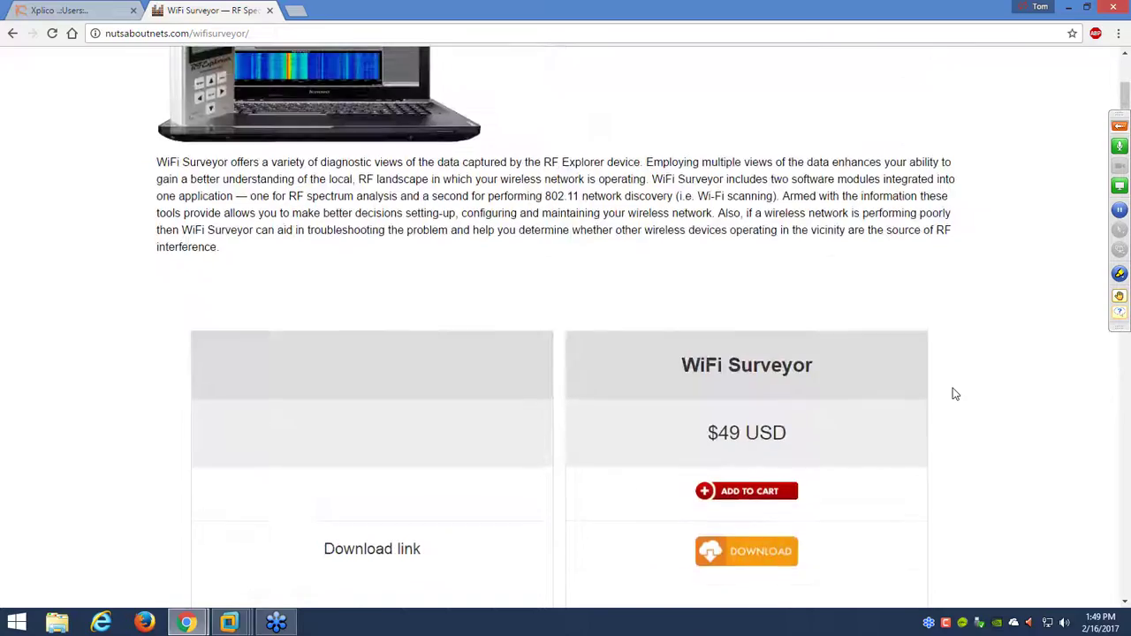